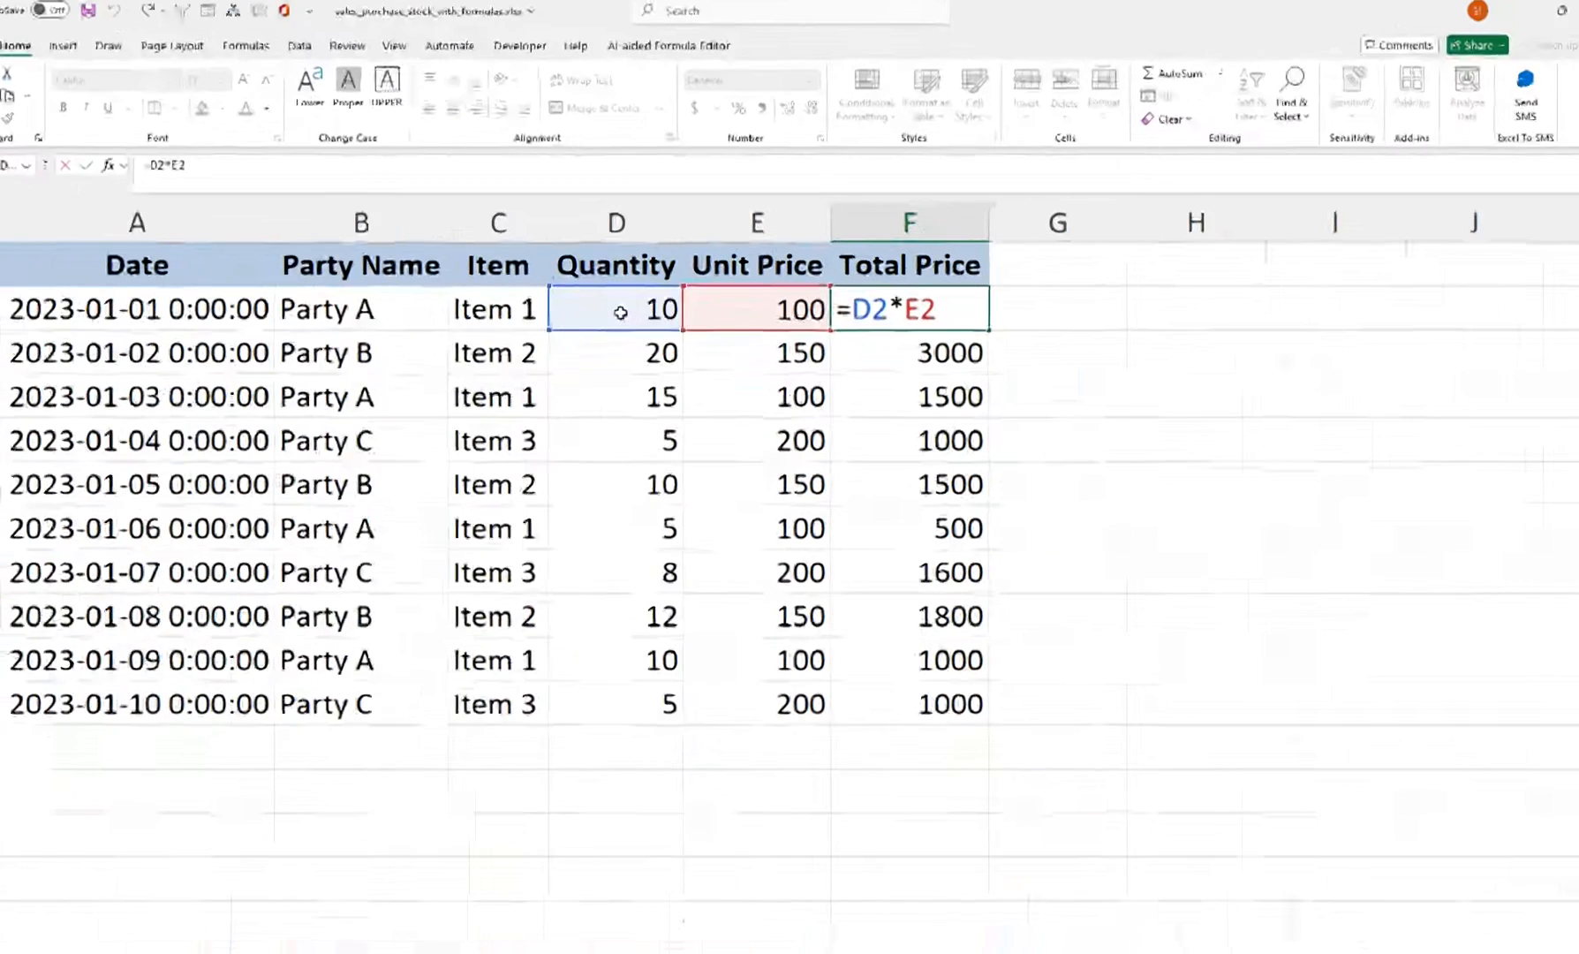
Step: Leave the Sales total formula unchanged and examine the Purchases sheet's supplier entries, unit price and Total Price formula in F2
{"action": "key", "text": "Return"}
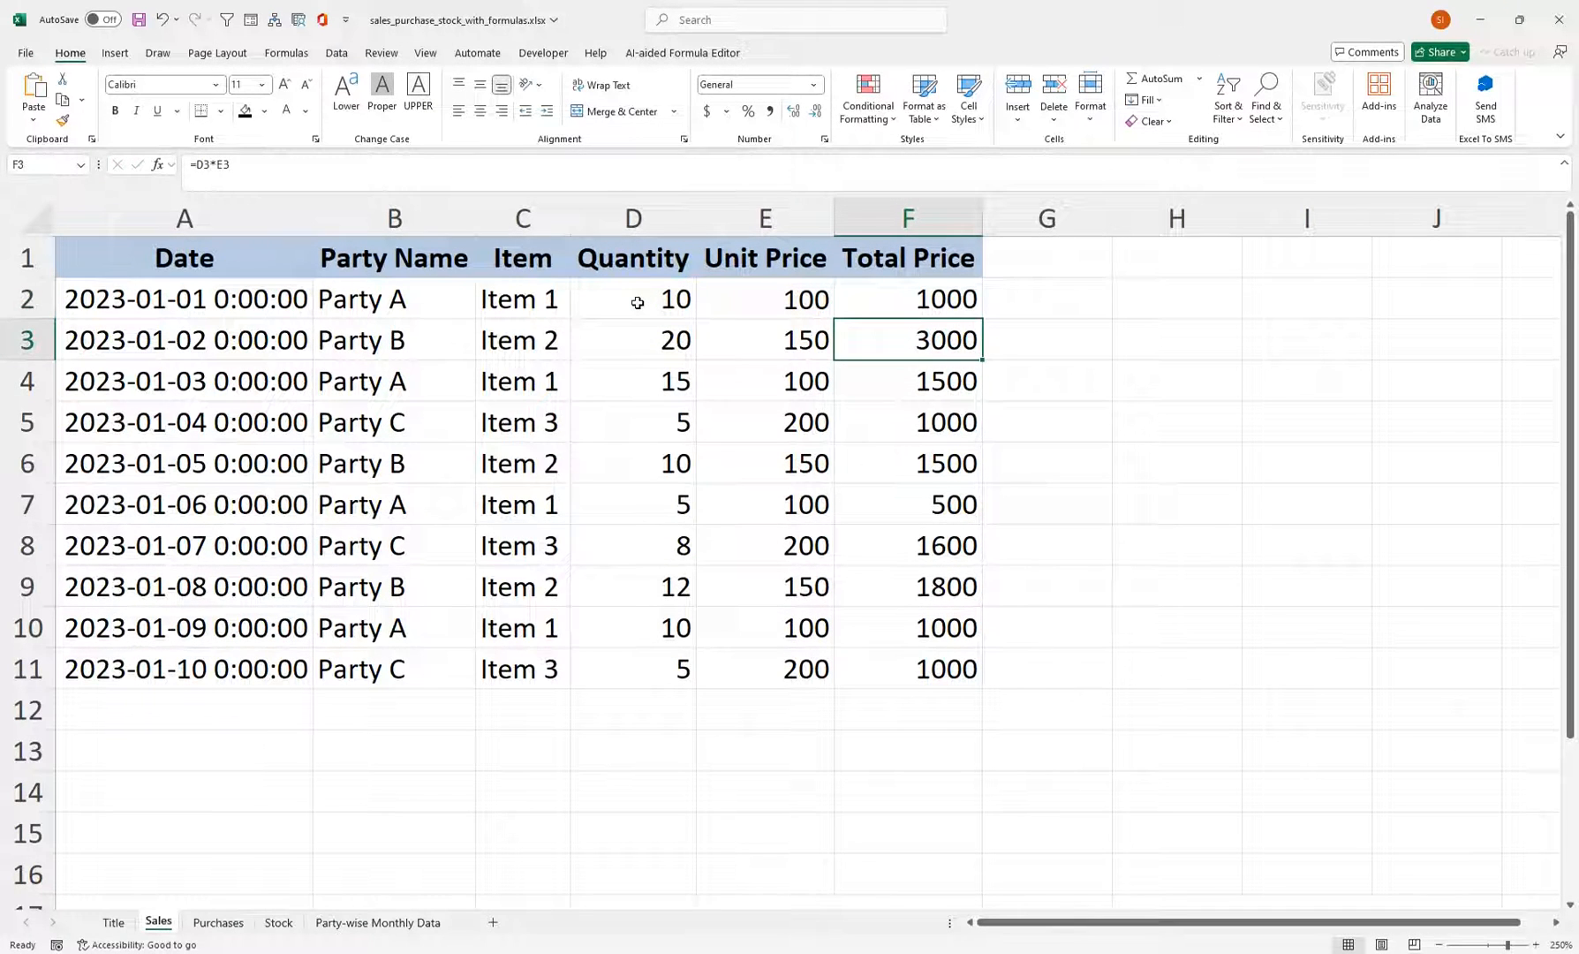
{"action": "left_click", "coordinate": [219, 921]}
{"action": "left_click", "coordinate": [357, 460]}
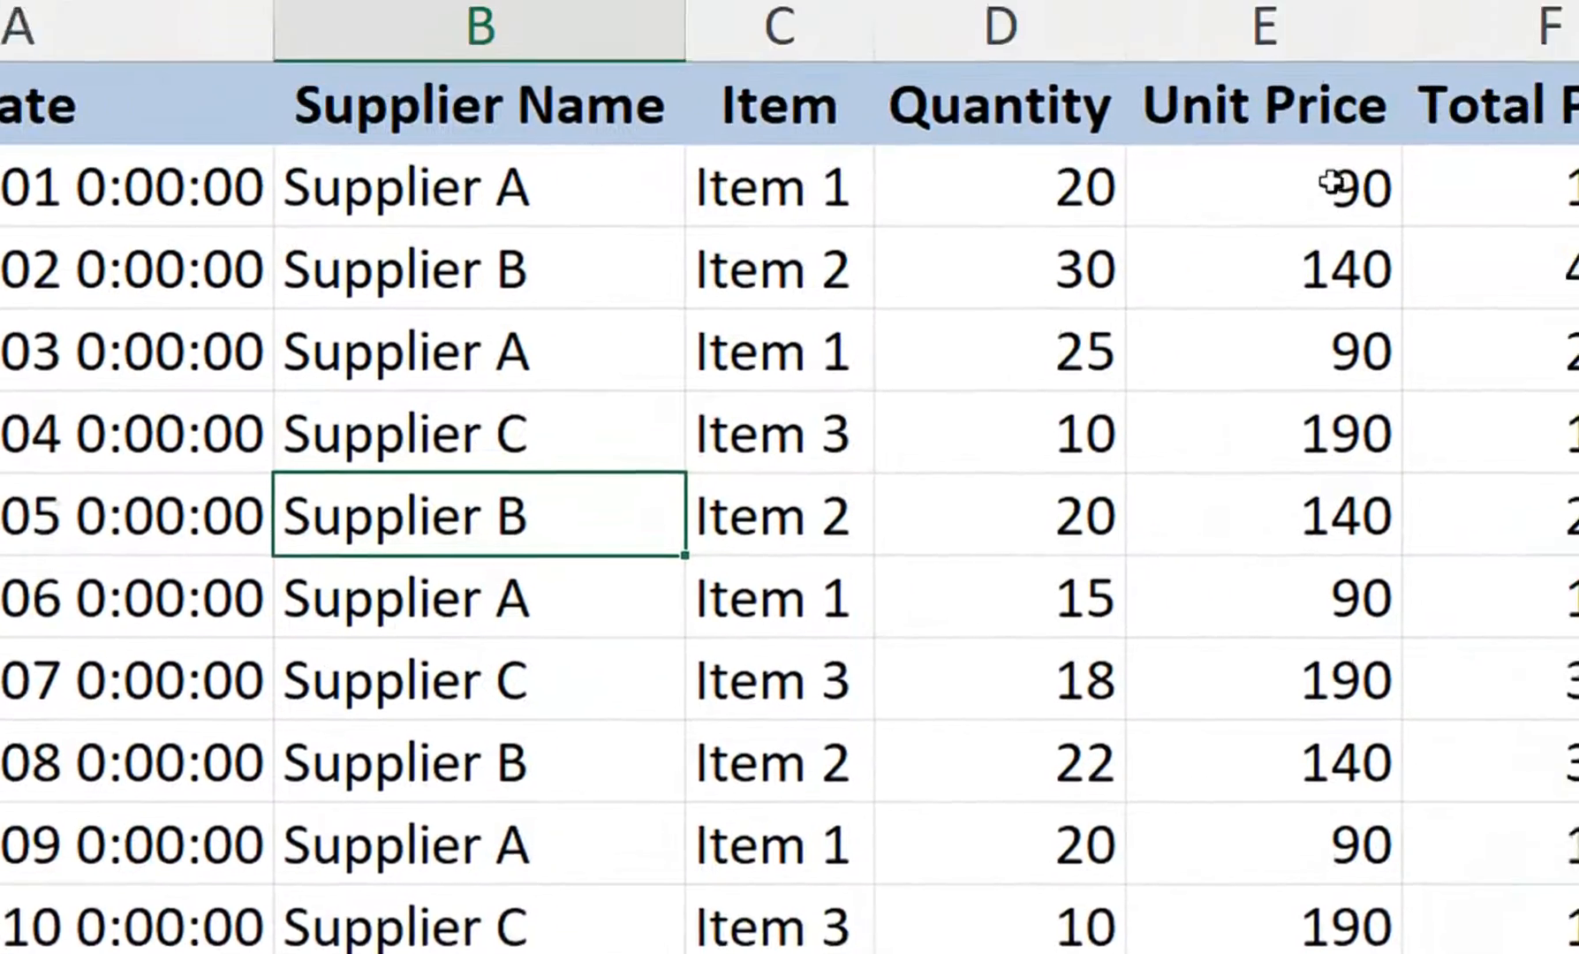
{"action": "left_click", "coordinate": [1307, 196]}
{"action": "double_click", "coordinate": [1539, 189]}
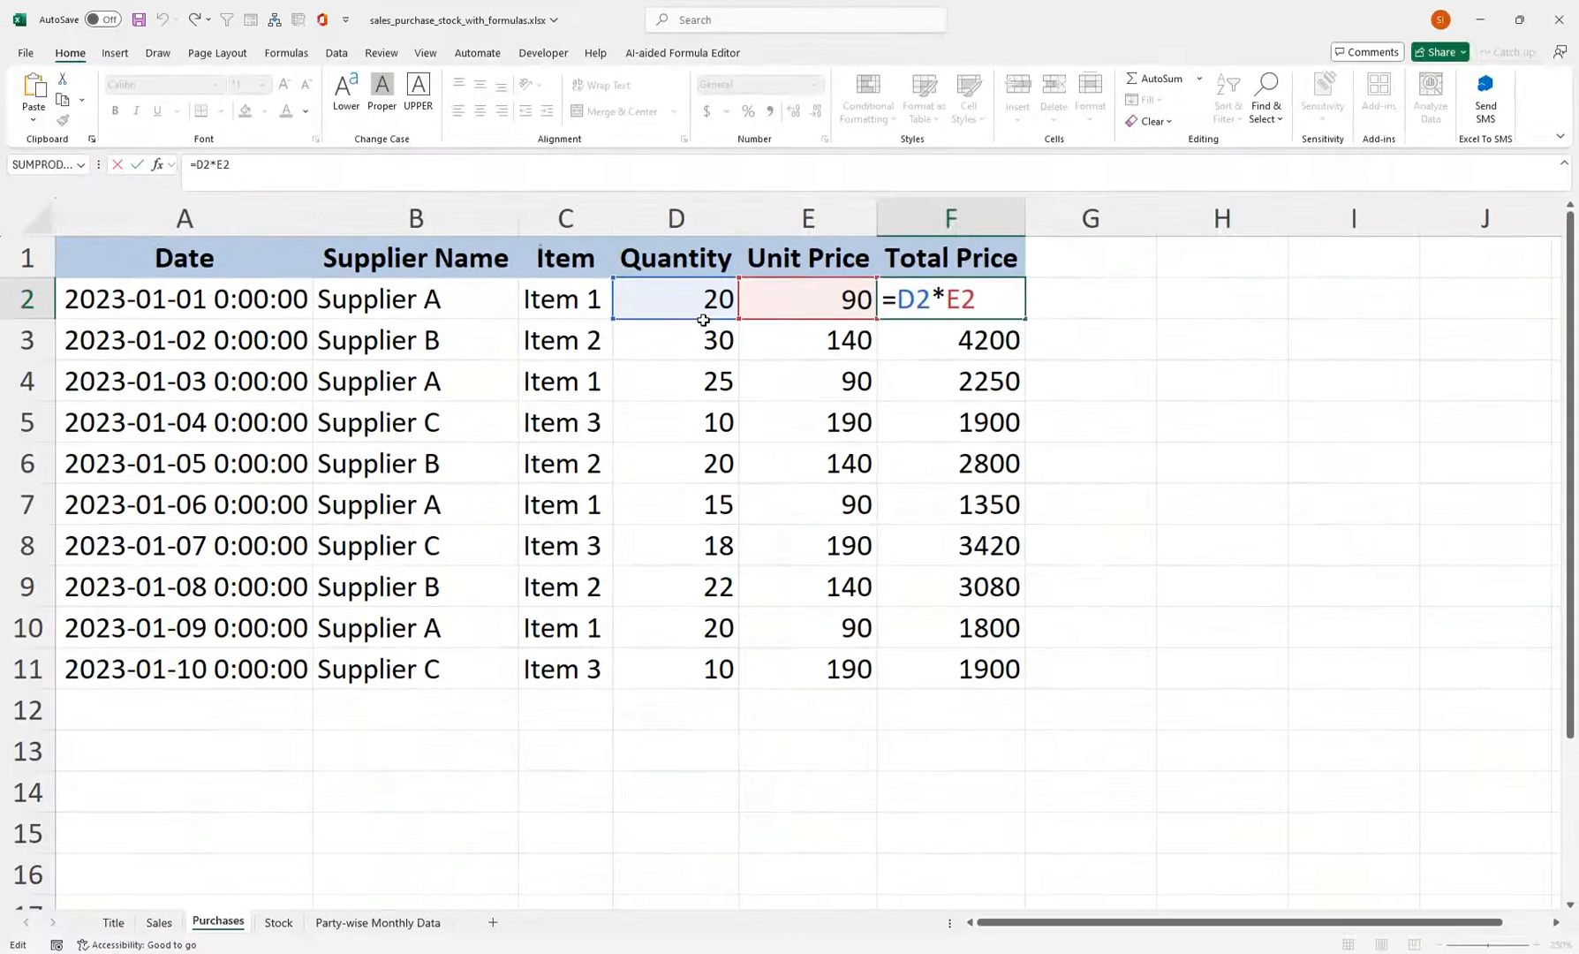
{"action": "key", "text": "Return"}
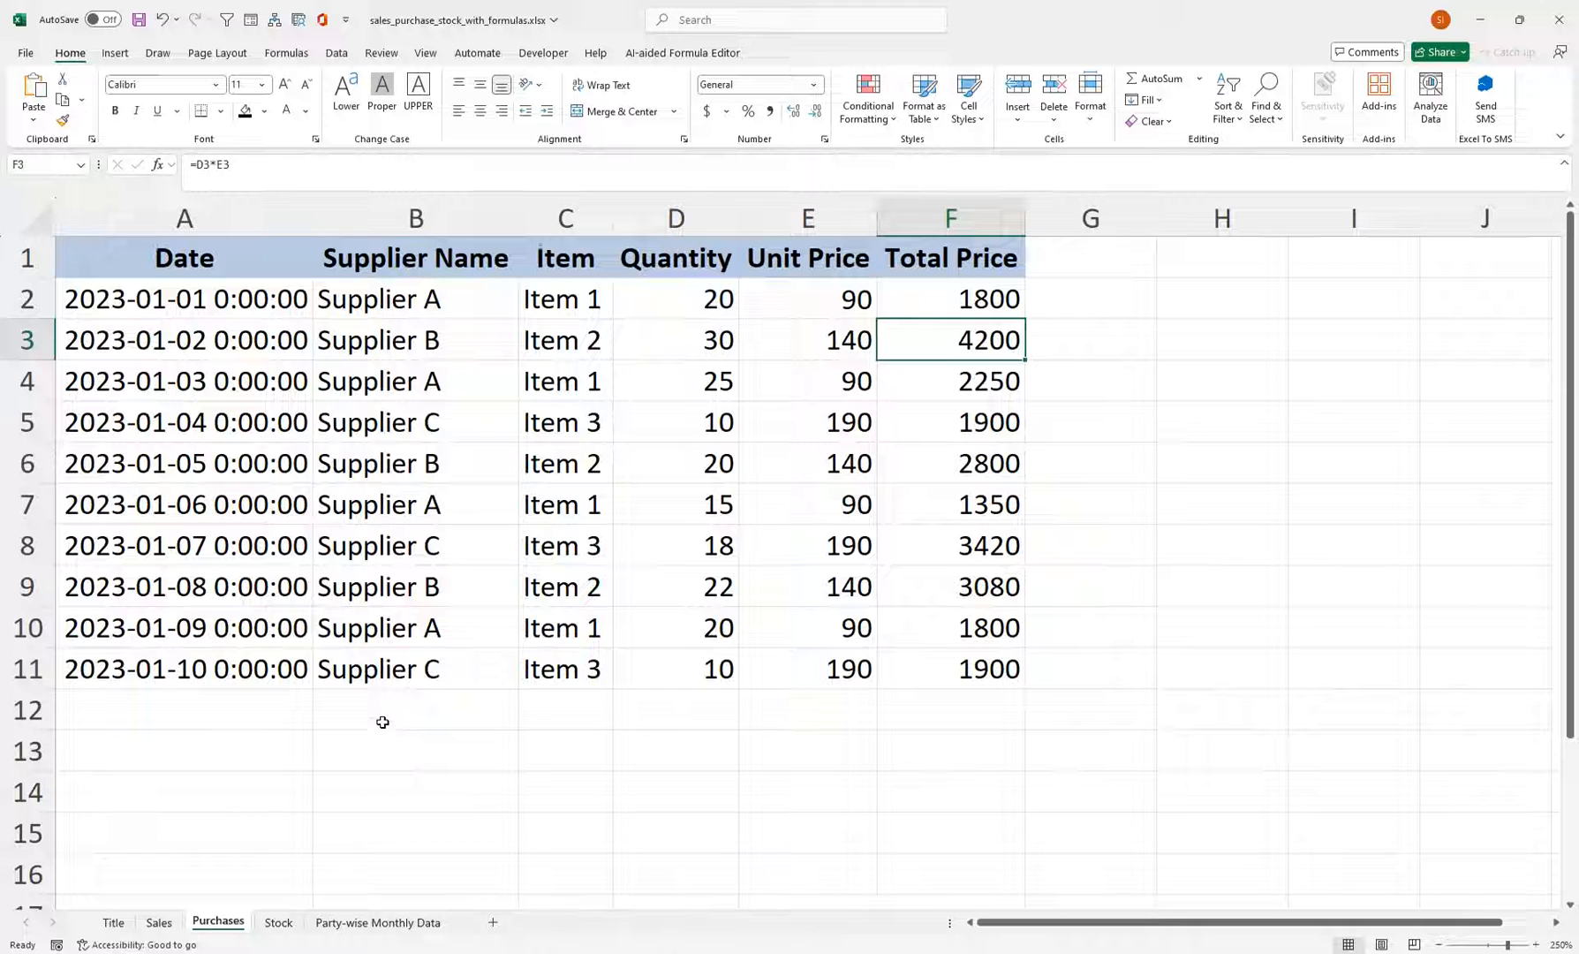
Step: Examine the Stock sheet's opening stock values and the formulas behind Purchases, Sales and Closing Stock for Item 1
{"action": "left_click", "coordinate": [279, 922]}
{"action": "left_click", "coordinate": [364, 553]}
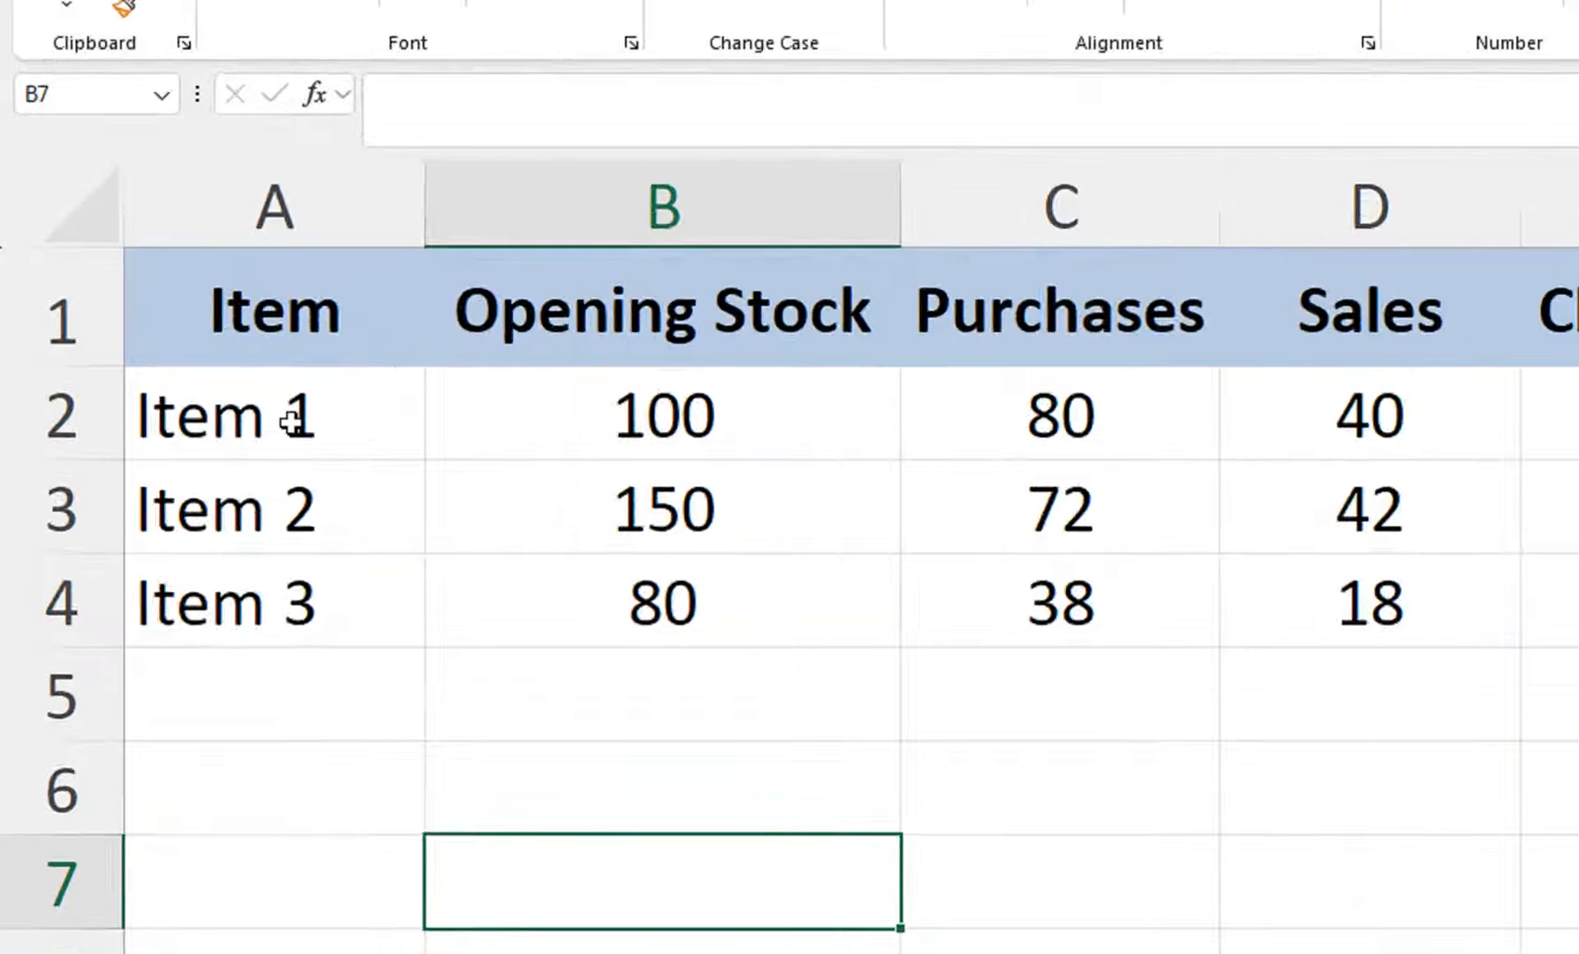
{"action": "left_click", "coordinate": [680, 430]}
{"action": "left_click", "coordinate": [757, 527]}
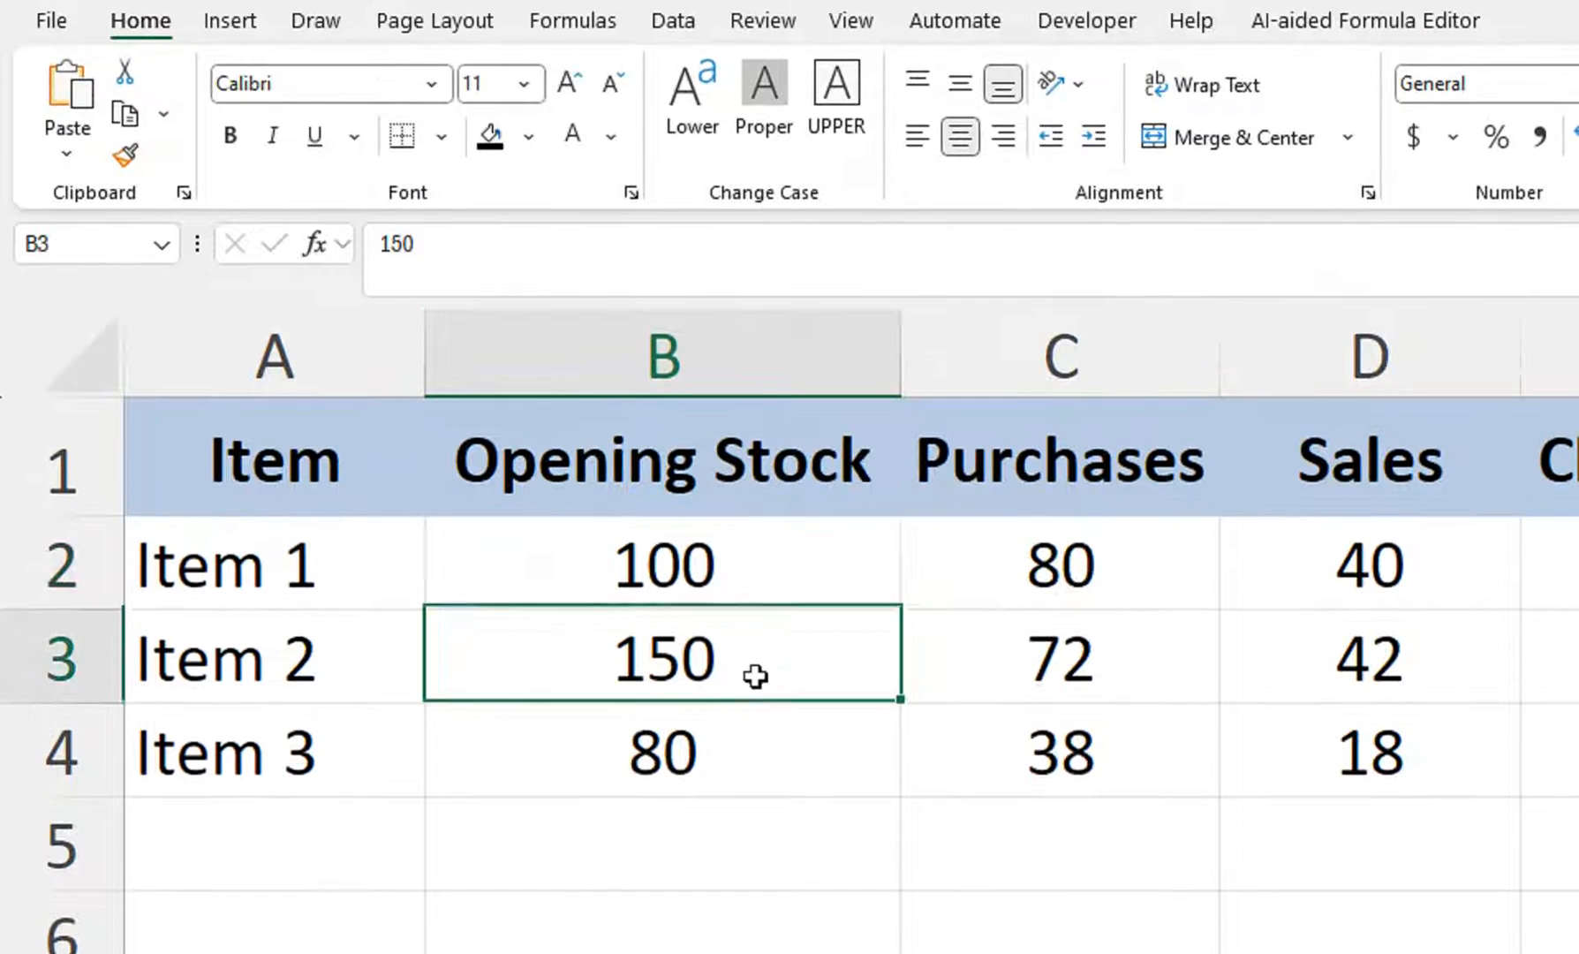
{"action": "left_click", "coordinate": [737, 612]}
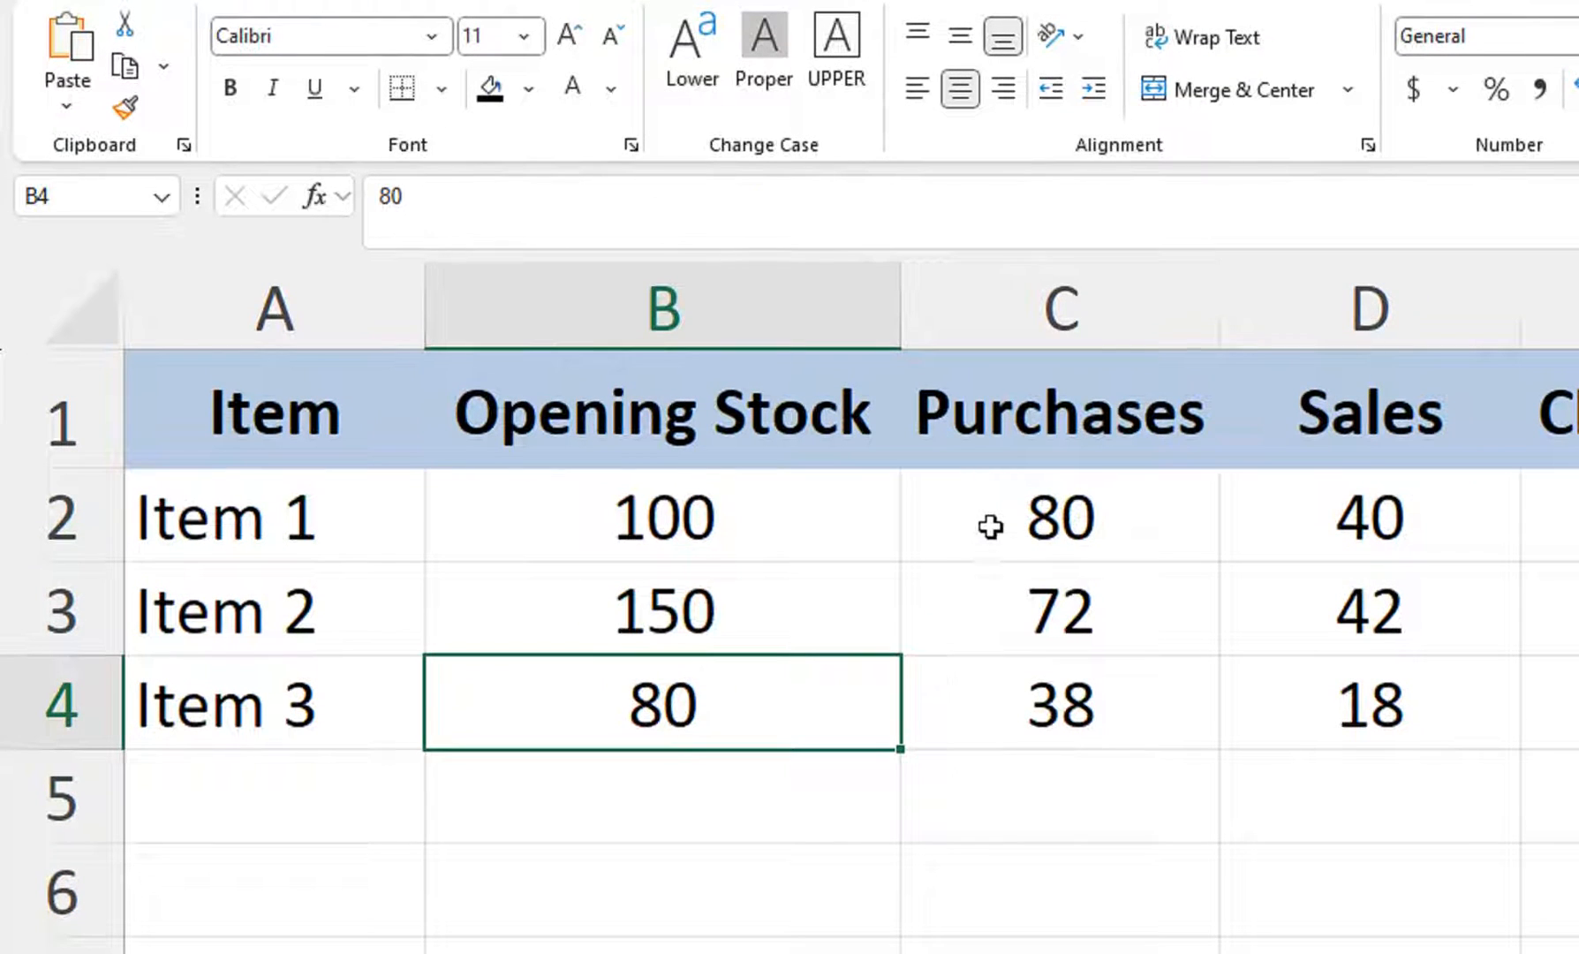
{"action": "left_click", "coordinate": [989, 540]}
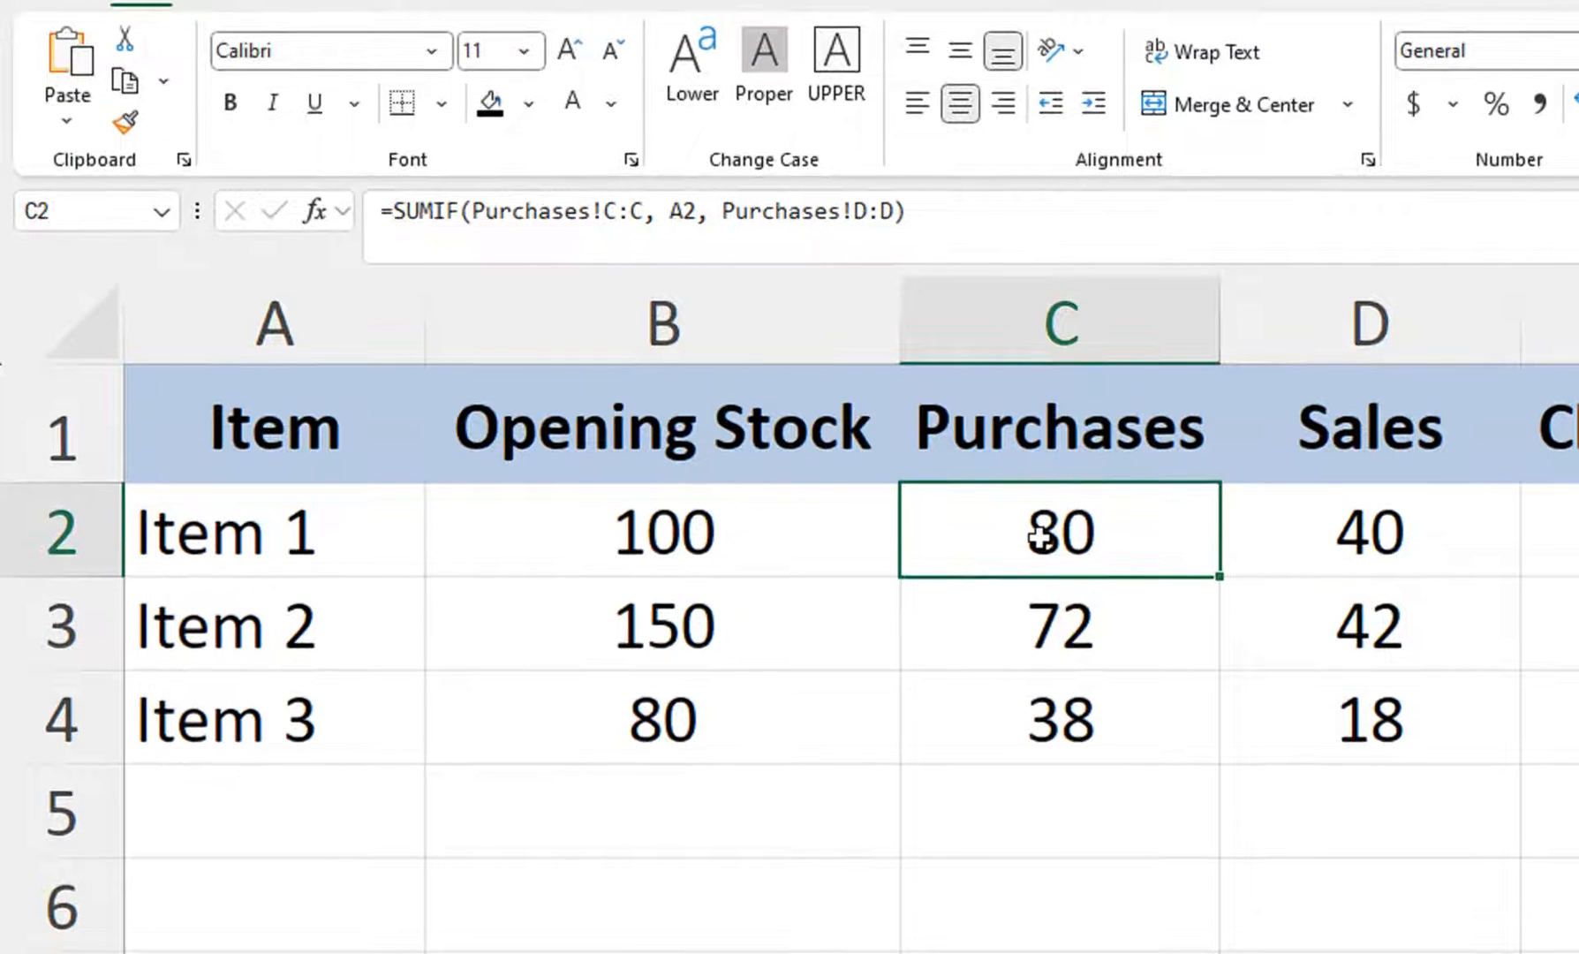
{"action": "left_click", "coordinate": [1305, 540]}
{"action": "left_click", "coordinate": [1532, 529]}
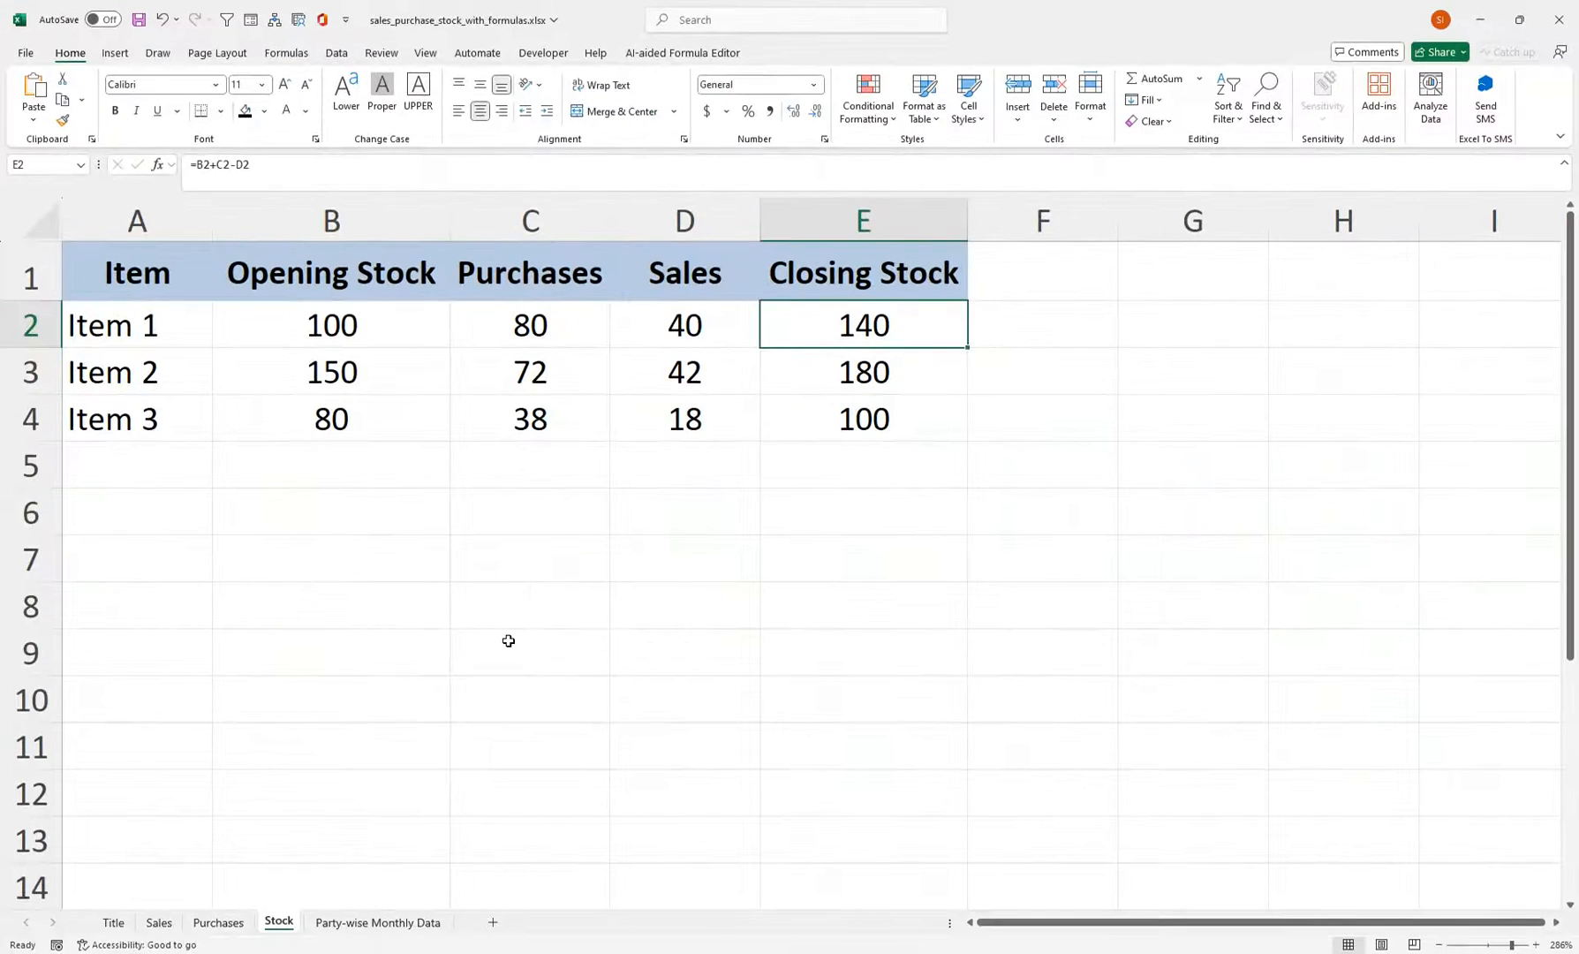
{"action": "left_click", "coordinate": [508, 640]}
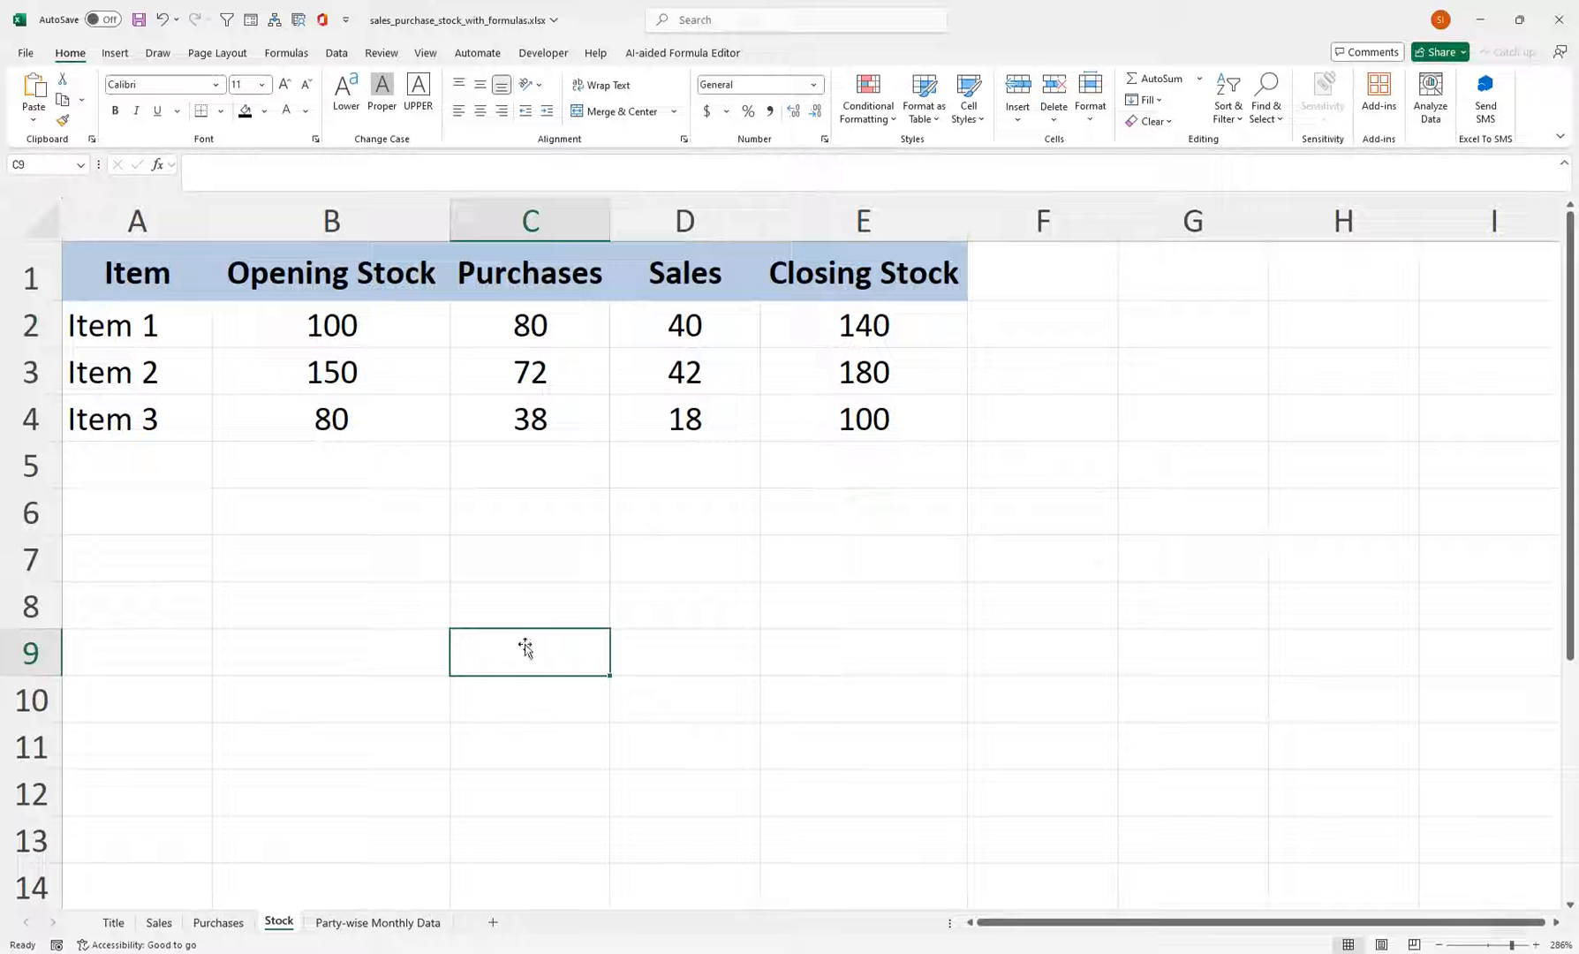
Step: Review the Party-wise Monthly Data sheet's month, party, supplier, total sales and total purchases columns
{"action": "left_click", "coordinate": [398, 923]}
{"action": "left_click", "coordinate": [635, 513]}
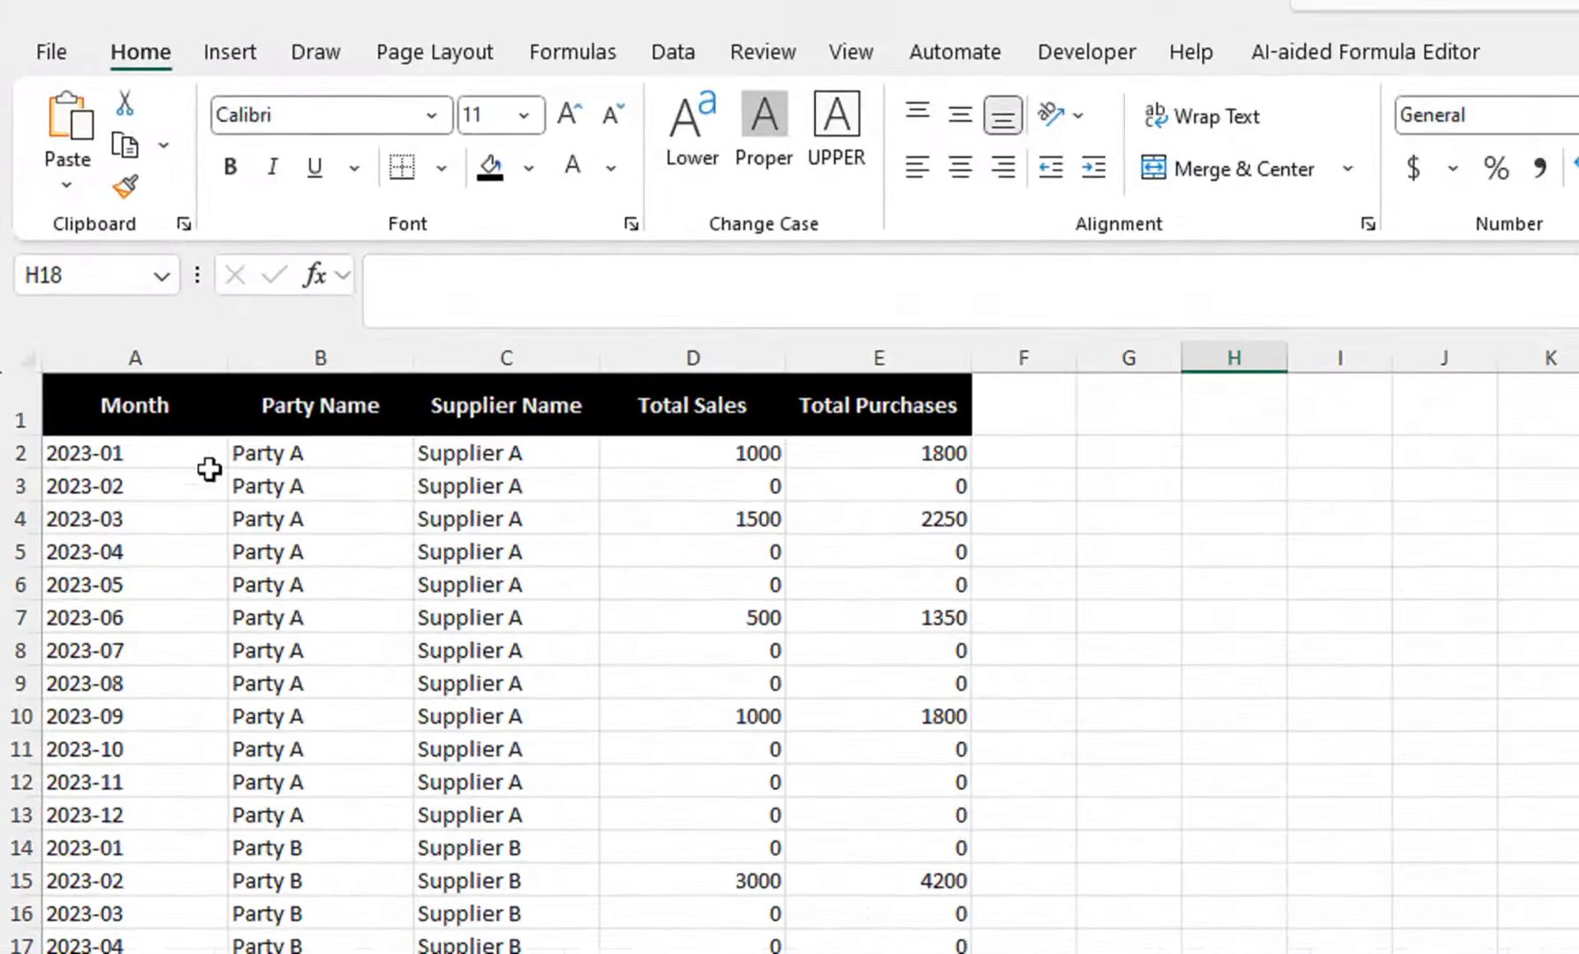
{"action": "left_click", "coordinate": [74, 250]}
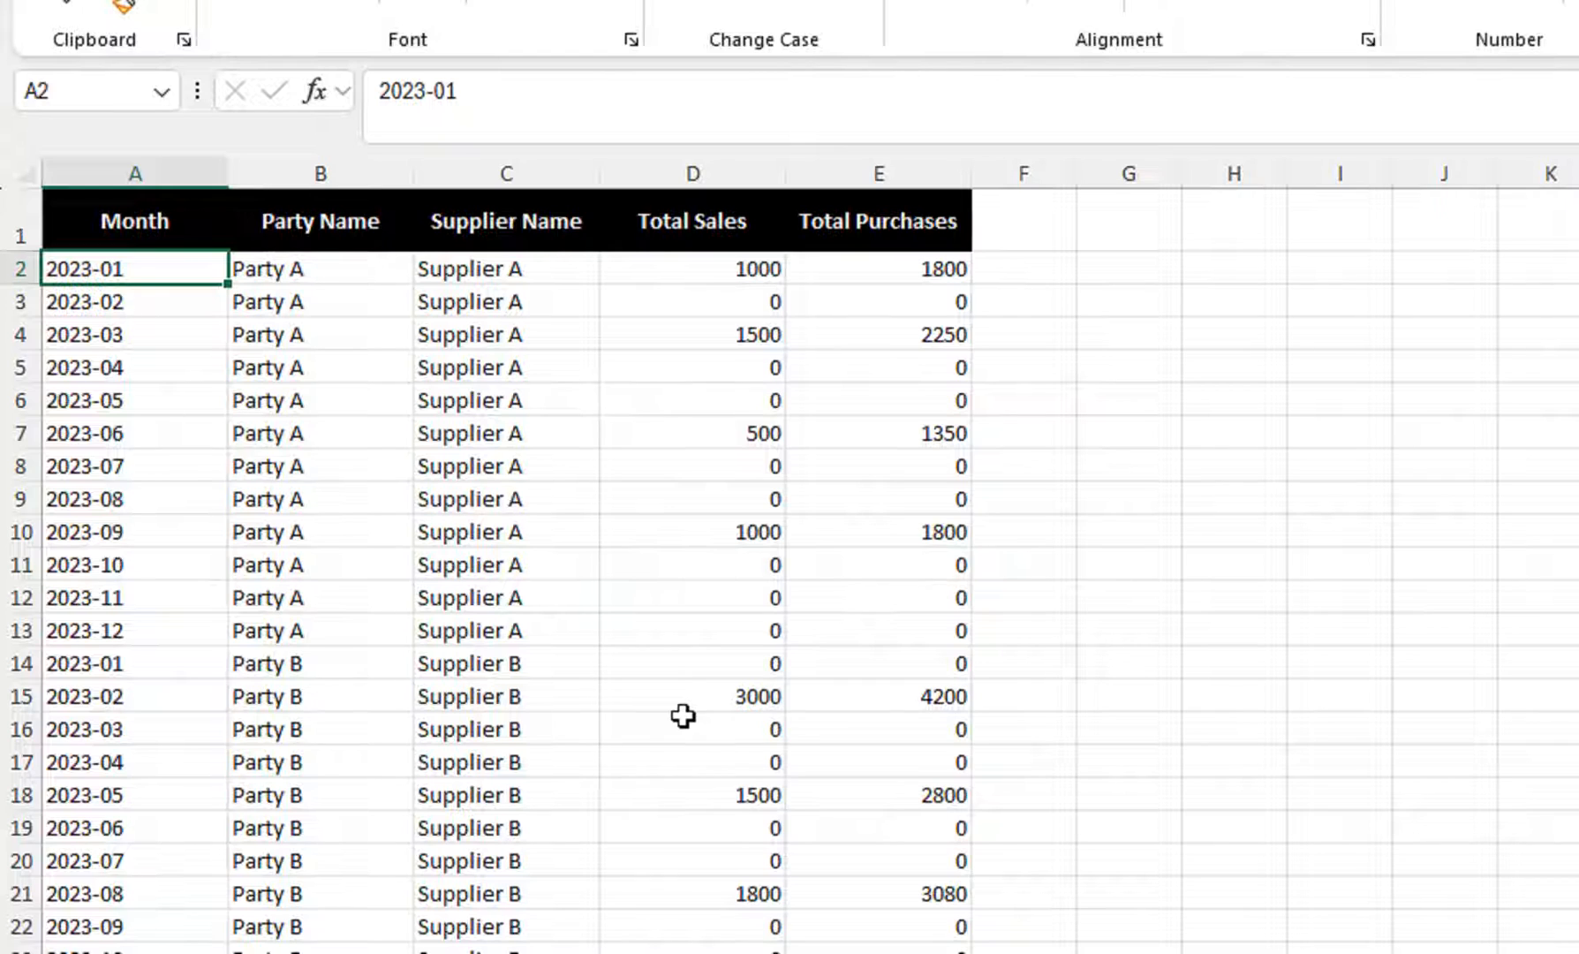
{"action": "left_click", "coordinate": [523, 265]}
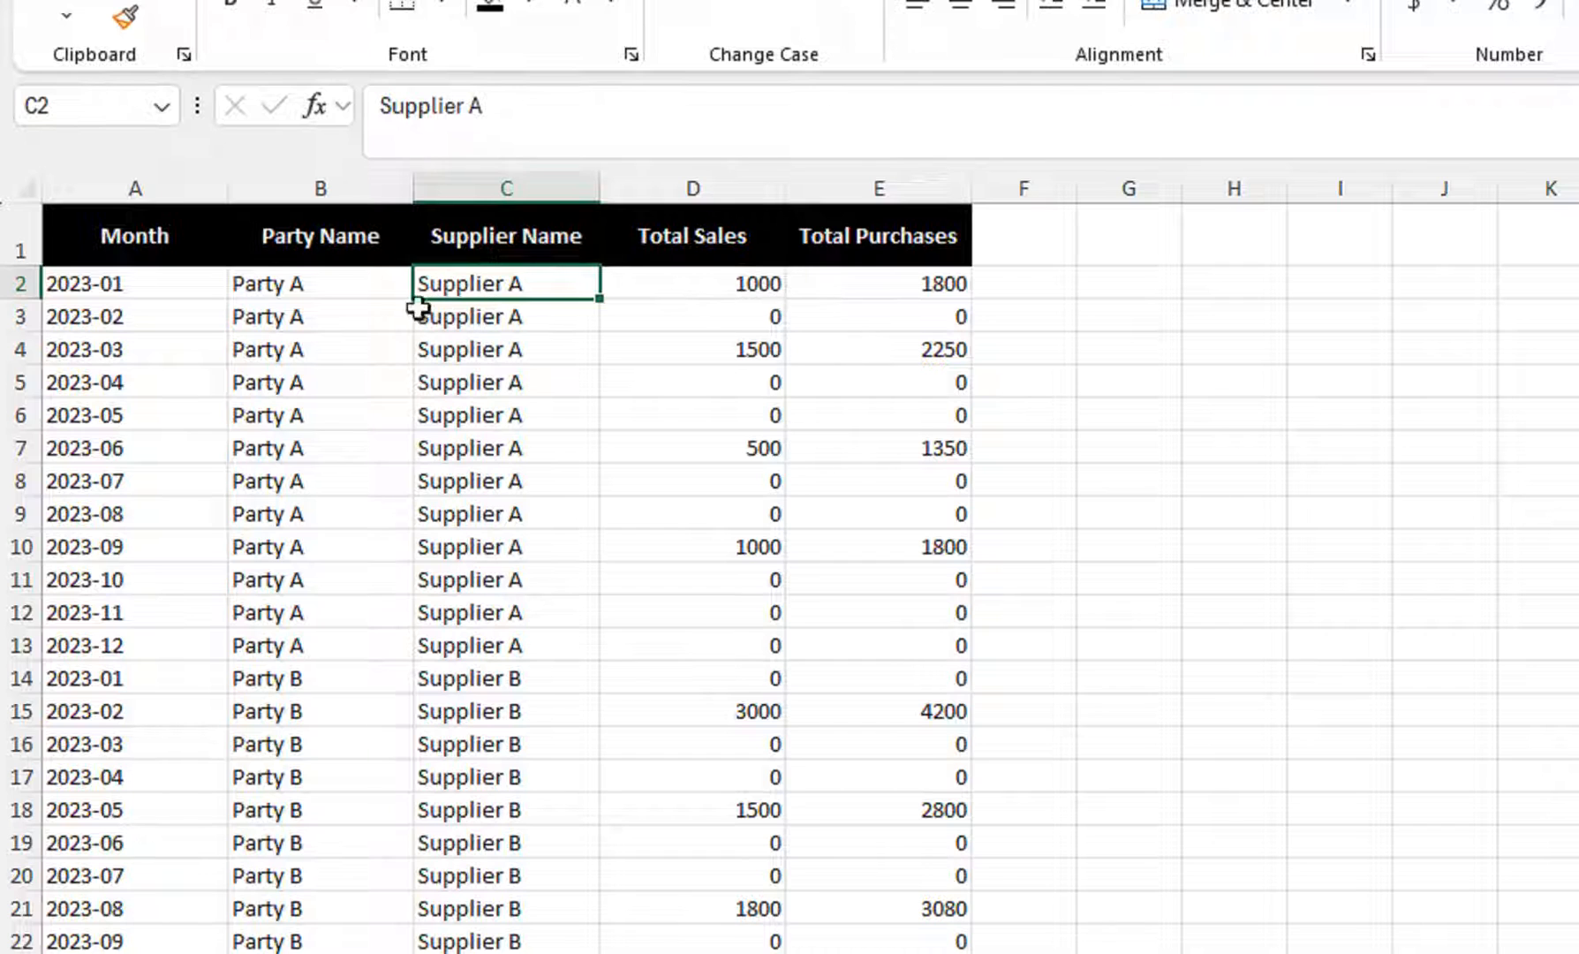
{"action": "left_click_drag", "start_coordinate": [154, 284], "coordinate": [183, 675]}
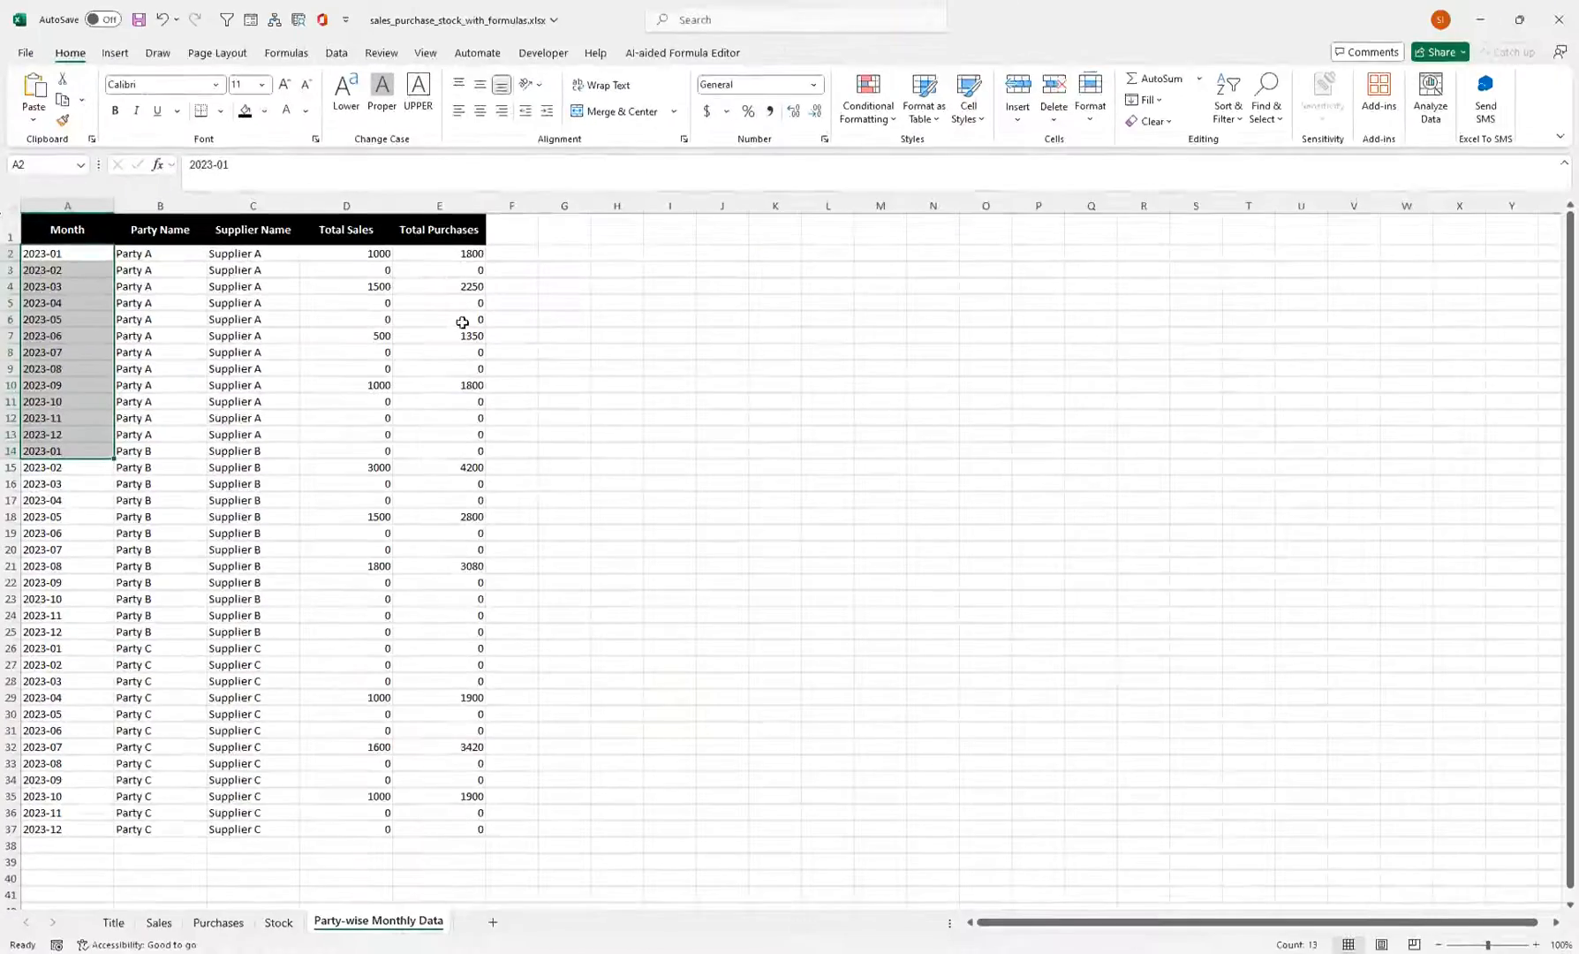
{"action": "left_click", "coordinate": [1233, 308]}
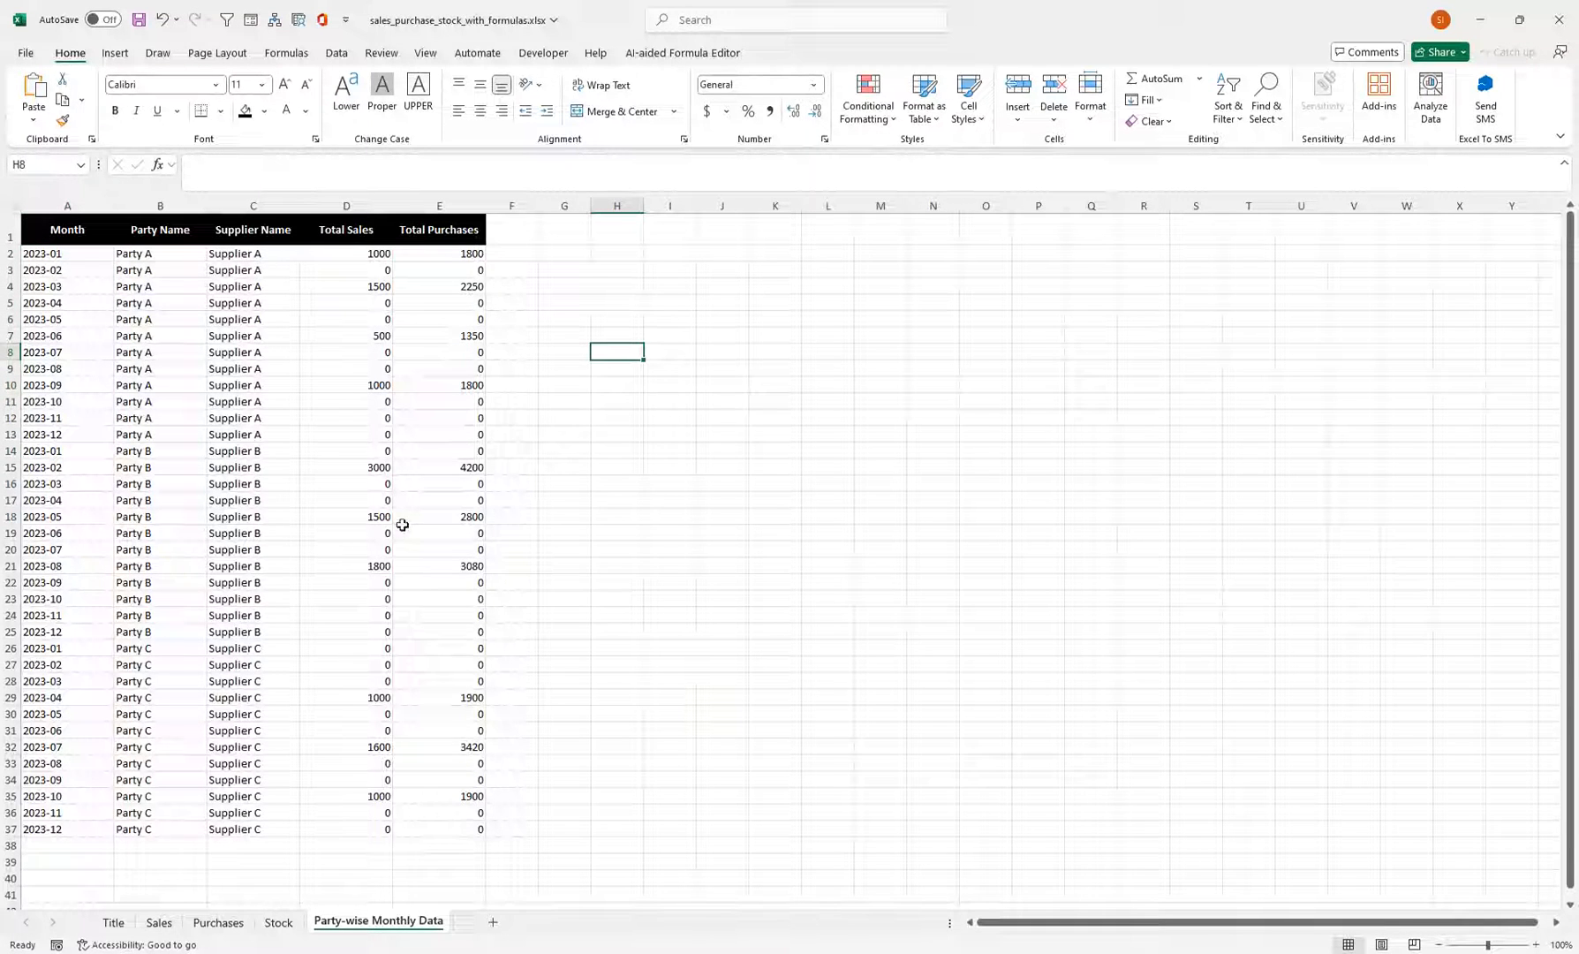
Step: Inspect the Total Price formula in F2 of the Sales sheet
{"action": "left_click", "coordinate": [156, 921]}
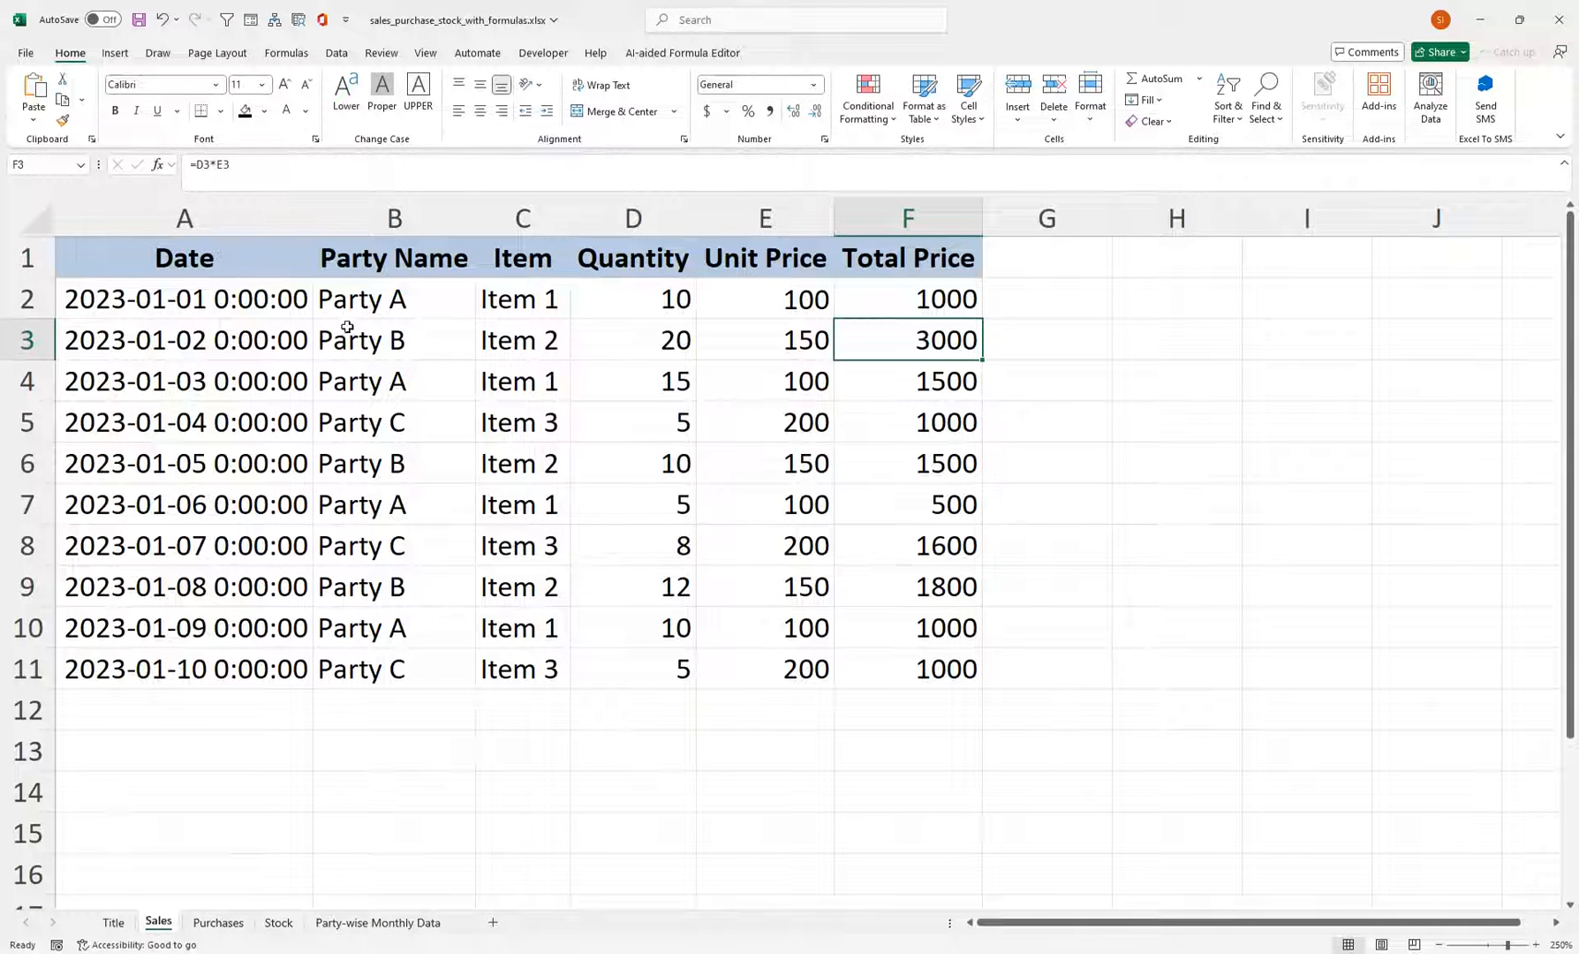
{"action": "left_click", "coordinate": [853, 300]}
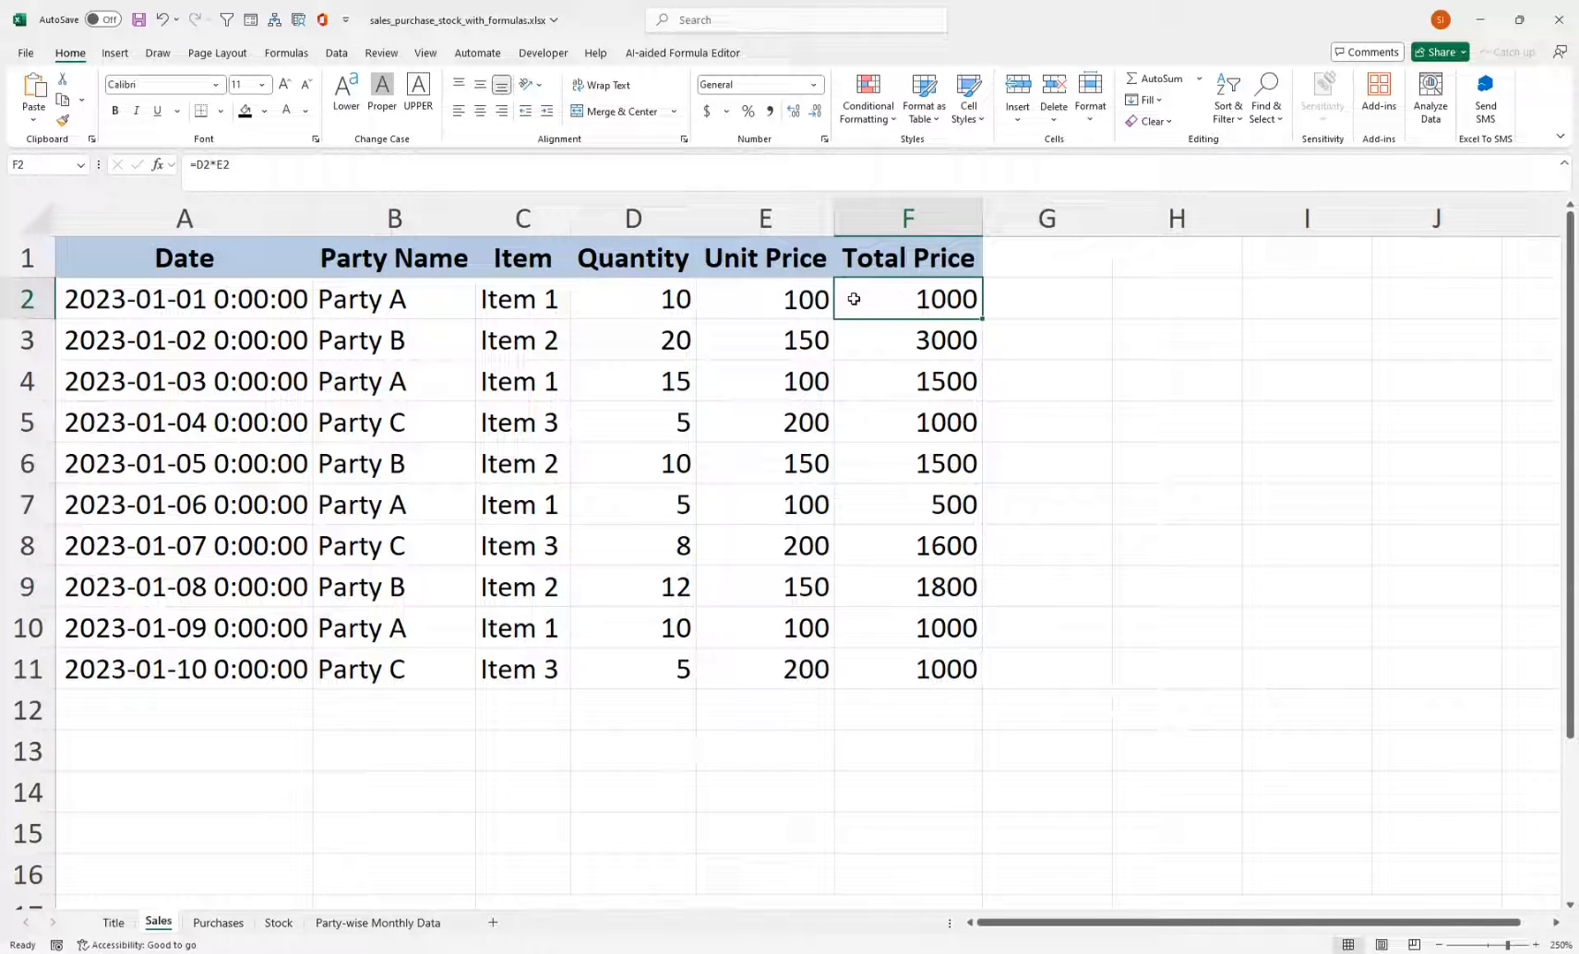
{"action": "double_click", "coordinate": [853, 299]}
{"action": "key", "text": "Return"}
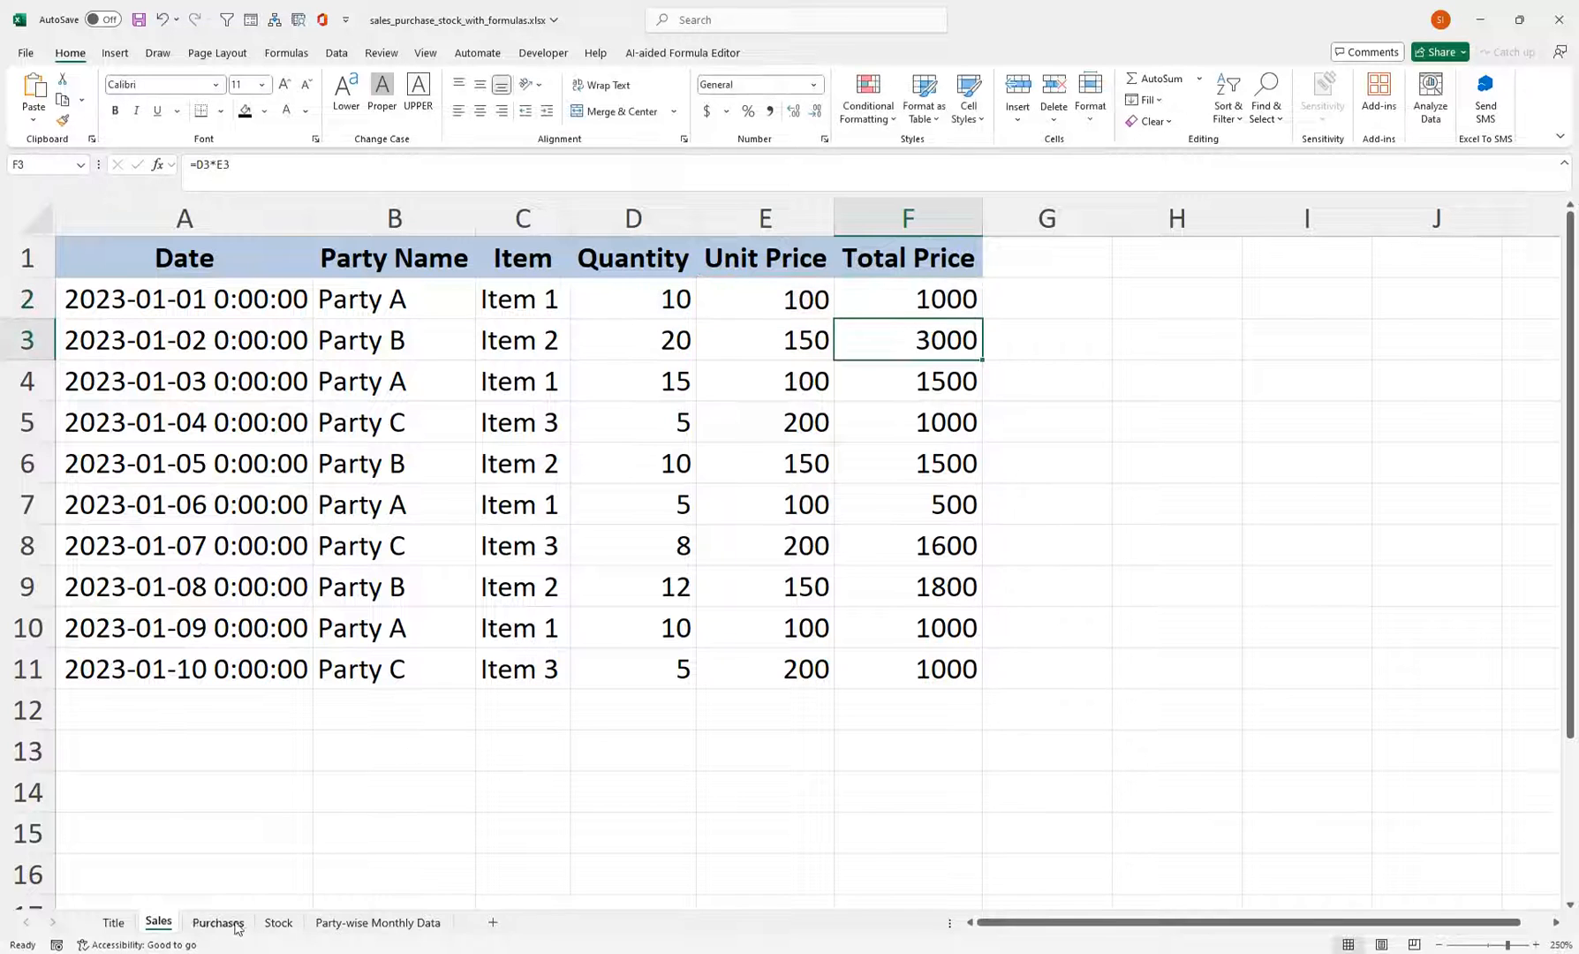
Step: Check the Total Price formula in F2 of the Purchases sheet against its Unit Price, Quantity and Supplier Name cells
{"action": "left_click", "coordinate": [217, 922]}
{"action": "double_click", "coordinate": [957, 299]}
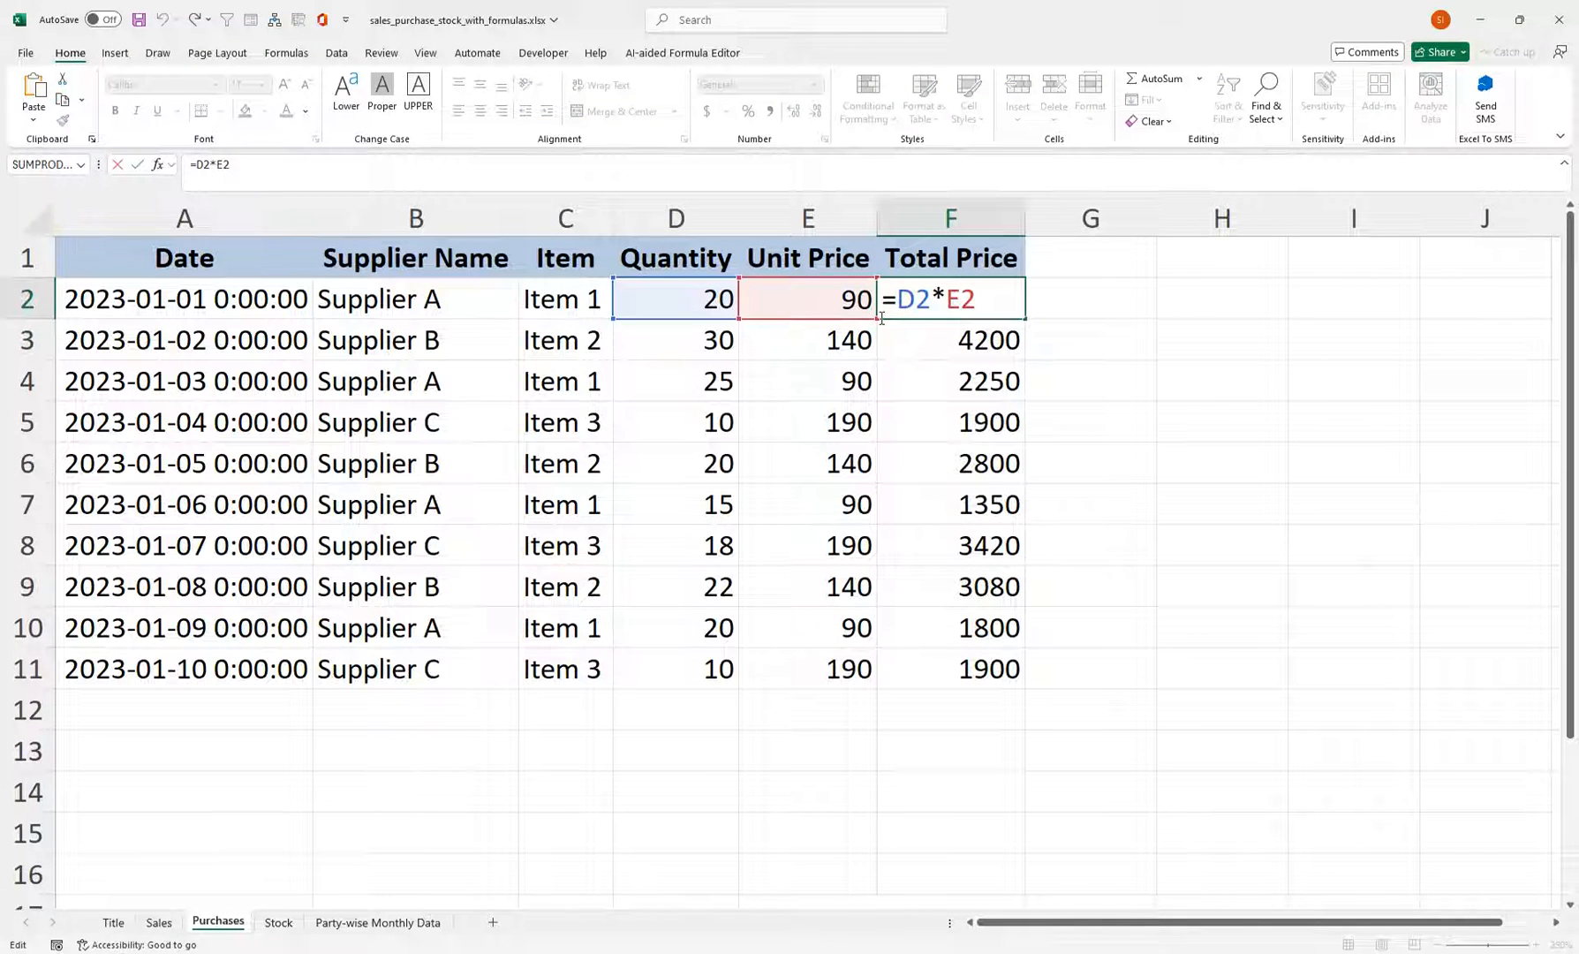
{"action": "key", "text": "Return"}
{"action": "left_click", "coordinate": [857, 300]}
{"action": "left_click", "coordinate": [724, 300]}
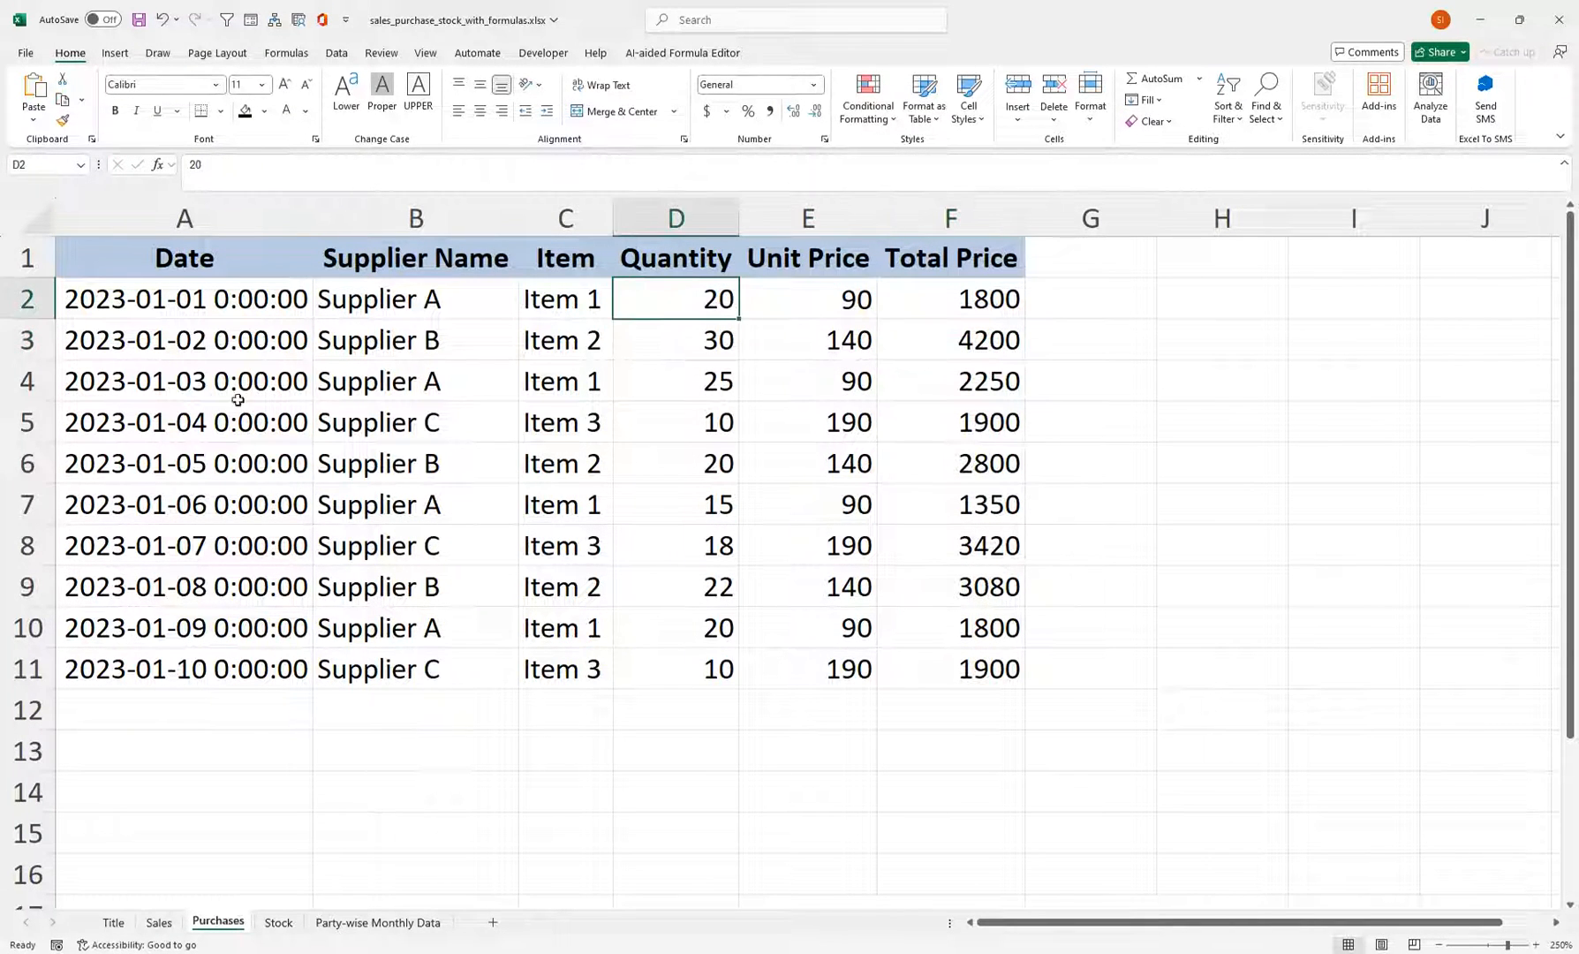
{"action": "left_click", "coordinate": [373, 301]}
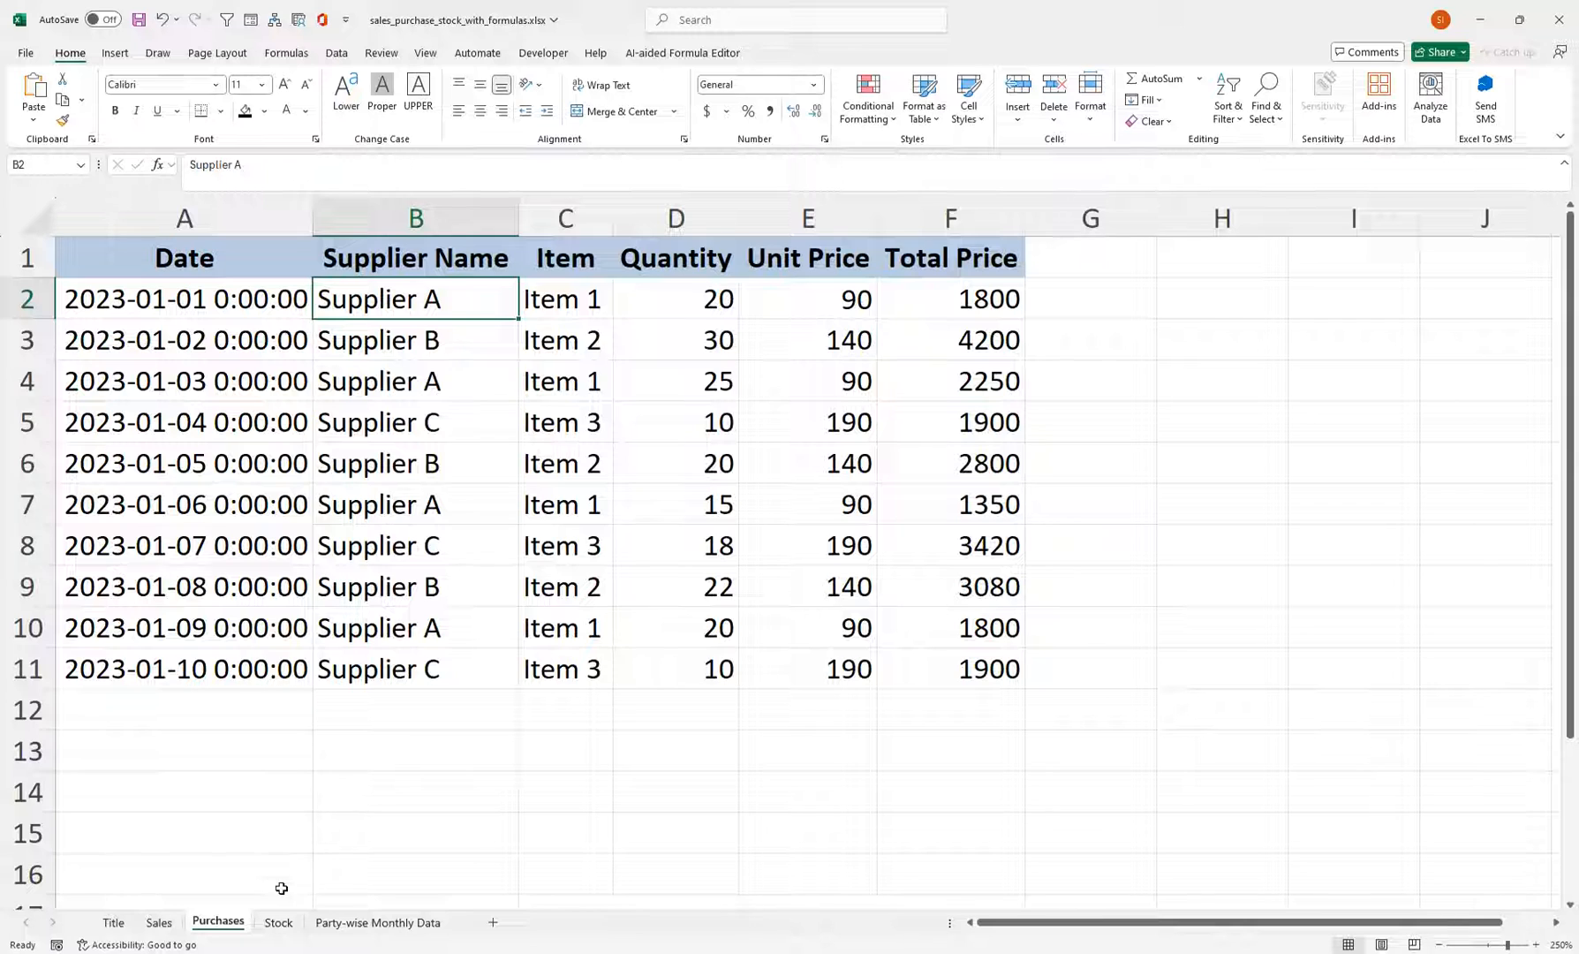
Step: Start a SUMIF formula in C2 of the Stock sheet with Purchases!C:C as the range and Stock!A2 as the criteria
{"action": "key", "text": "ctrl+Page_Down"}
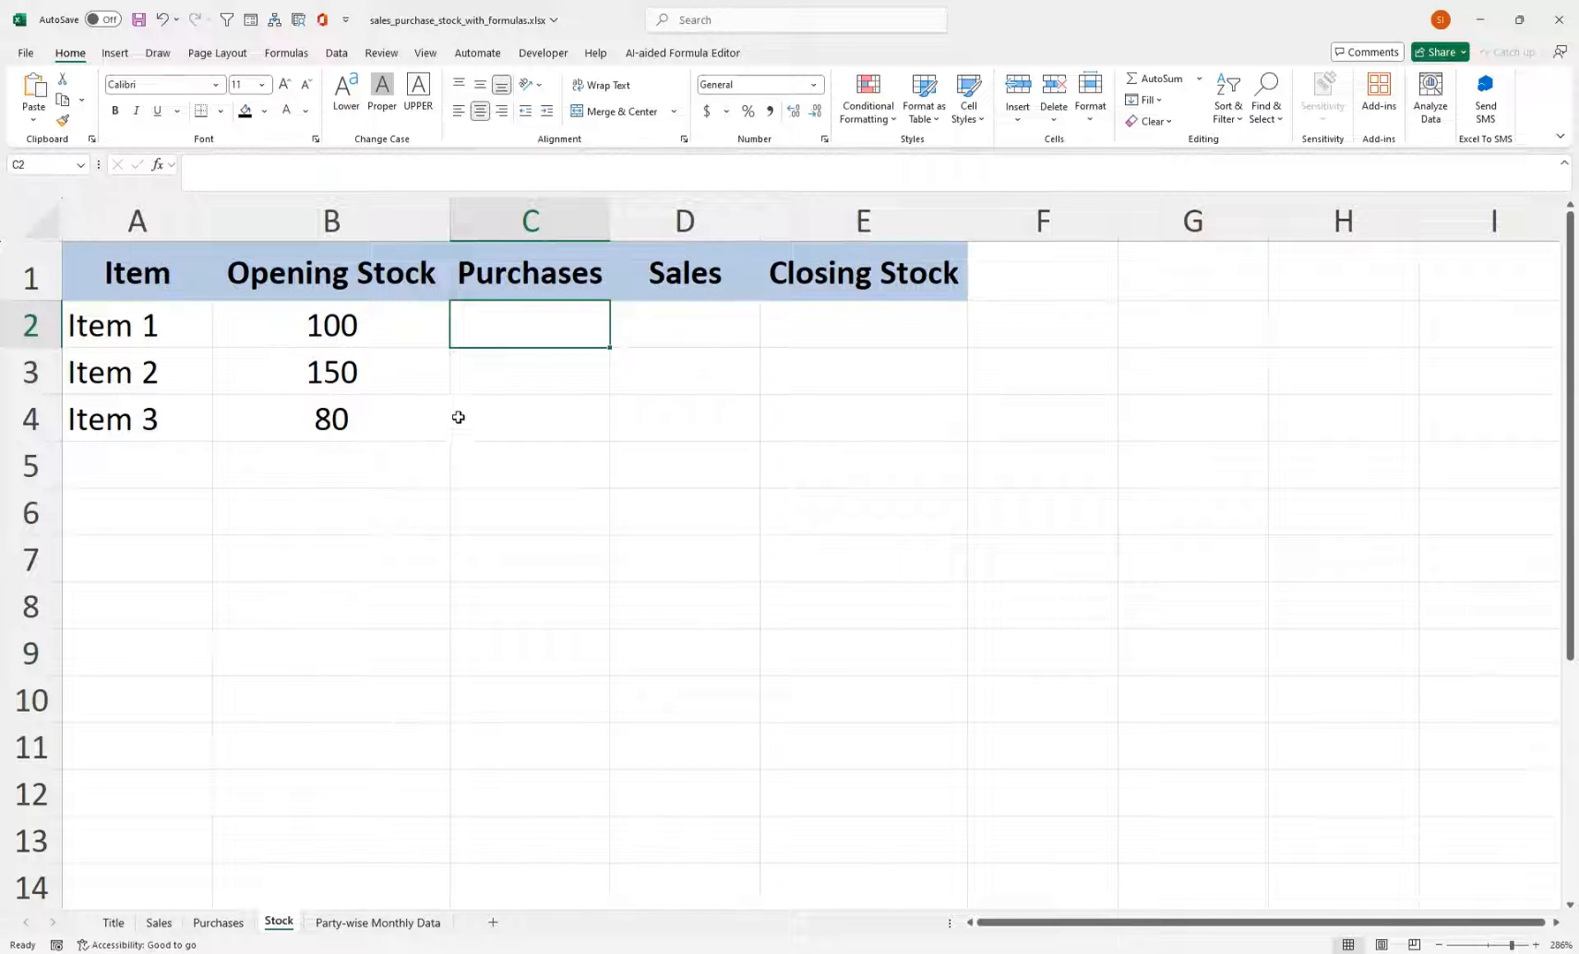
{"action": "type", "text": "=sumif"}
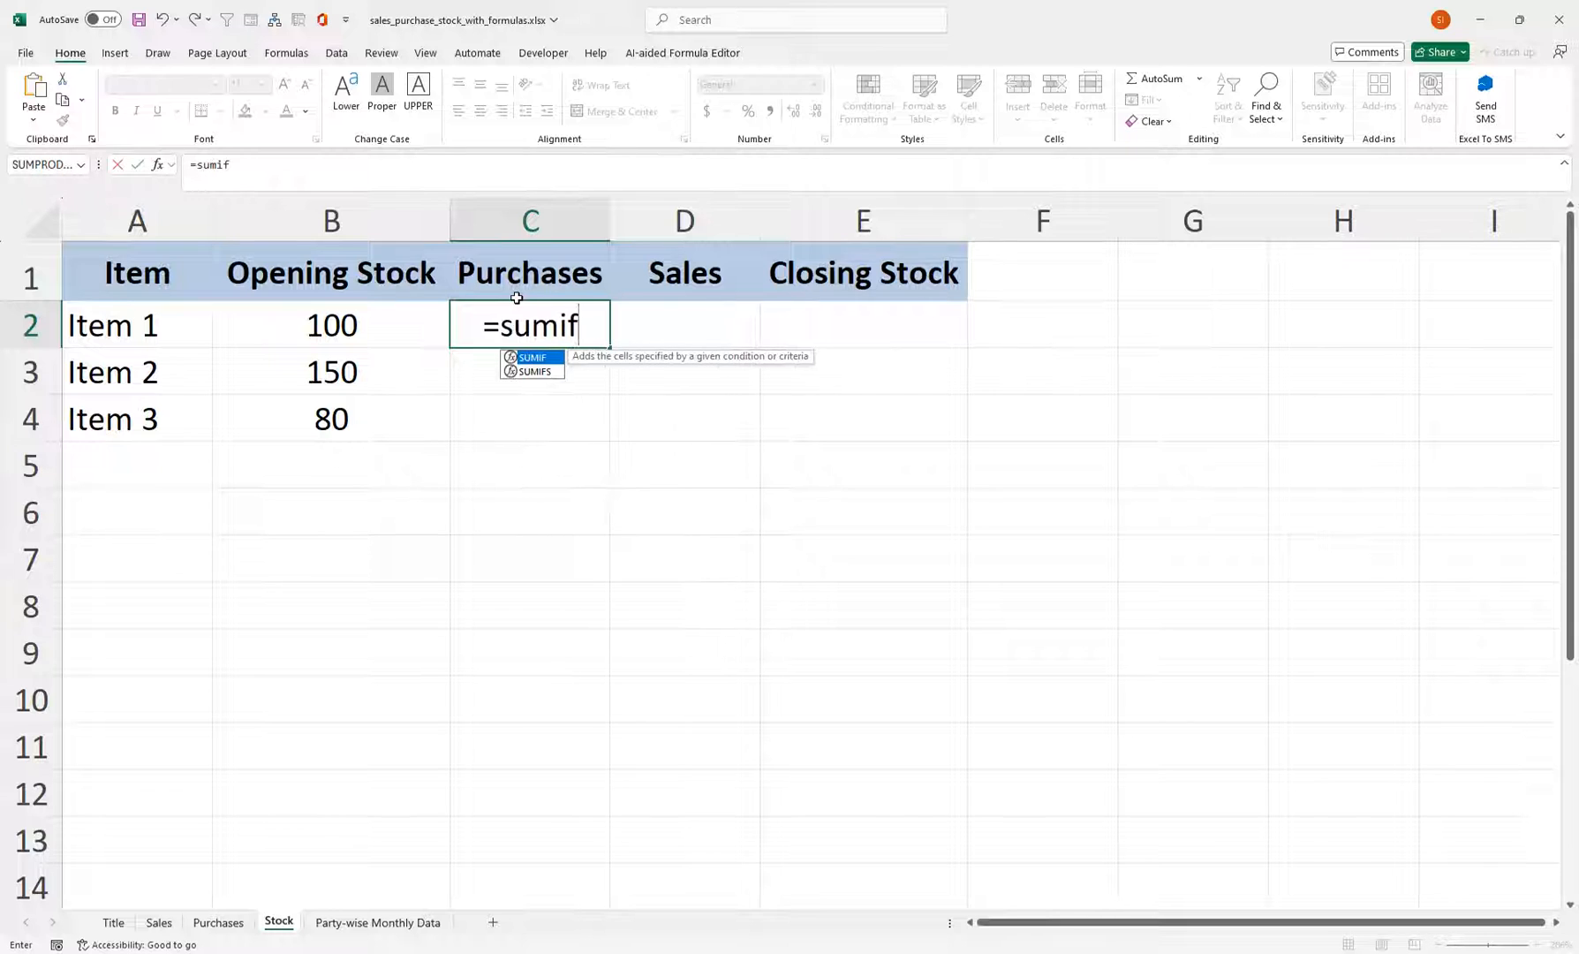
{"action": "key", "text": "Tab"}
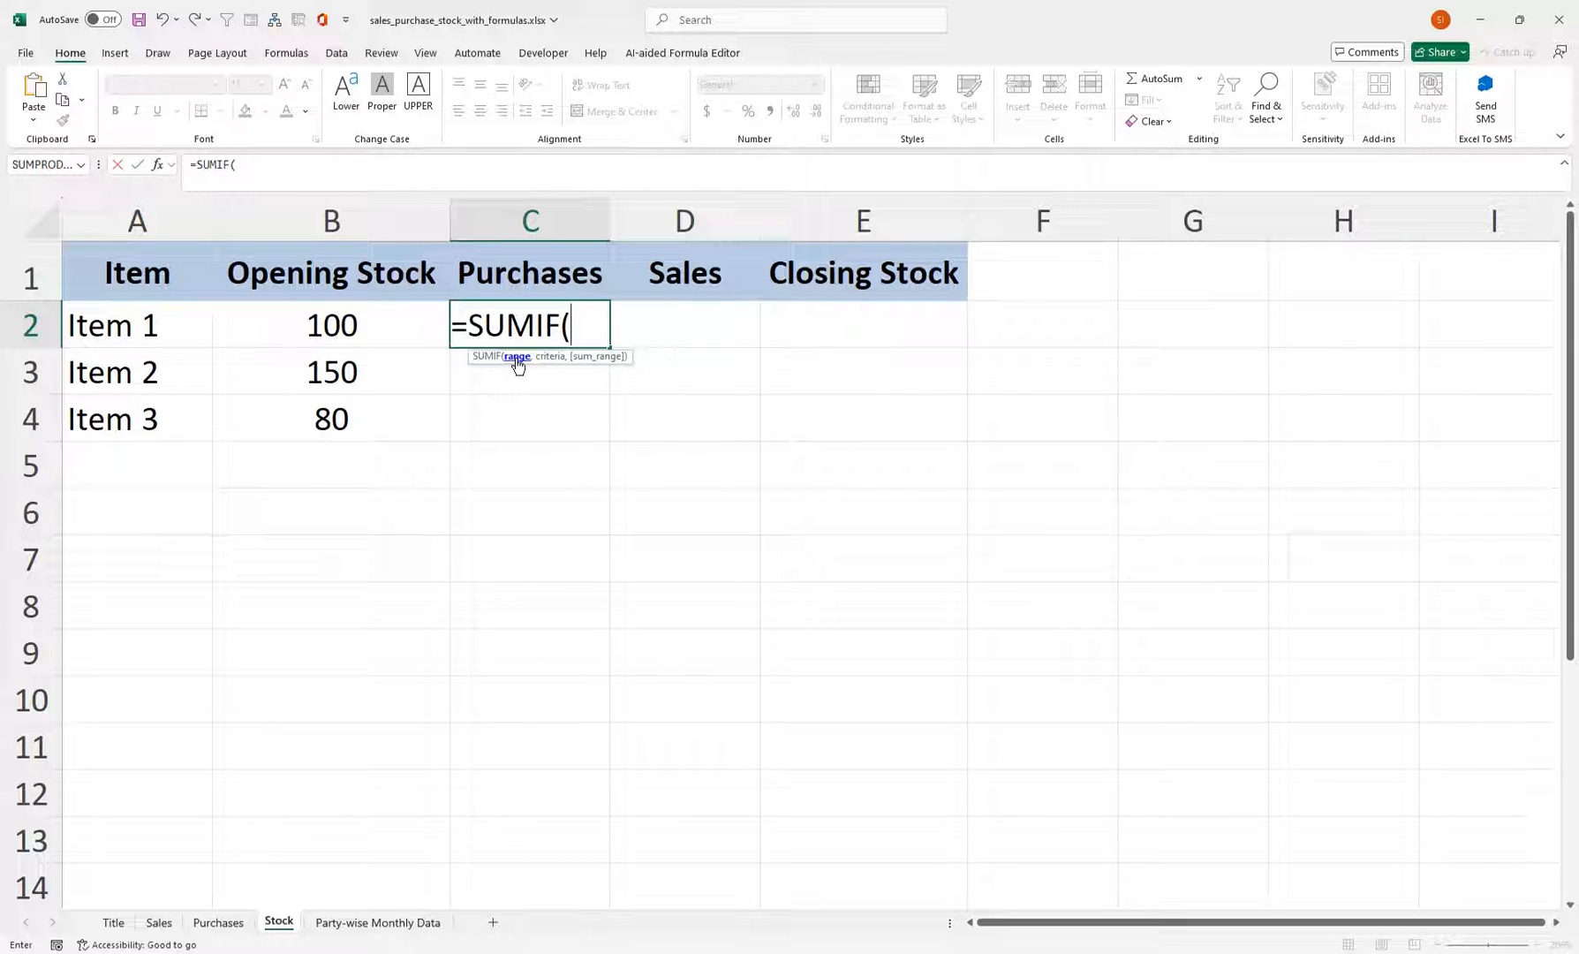
{"action": "left_click", "coordinate": [219, 923]}
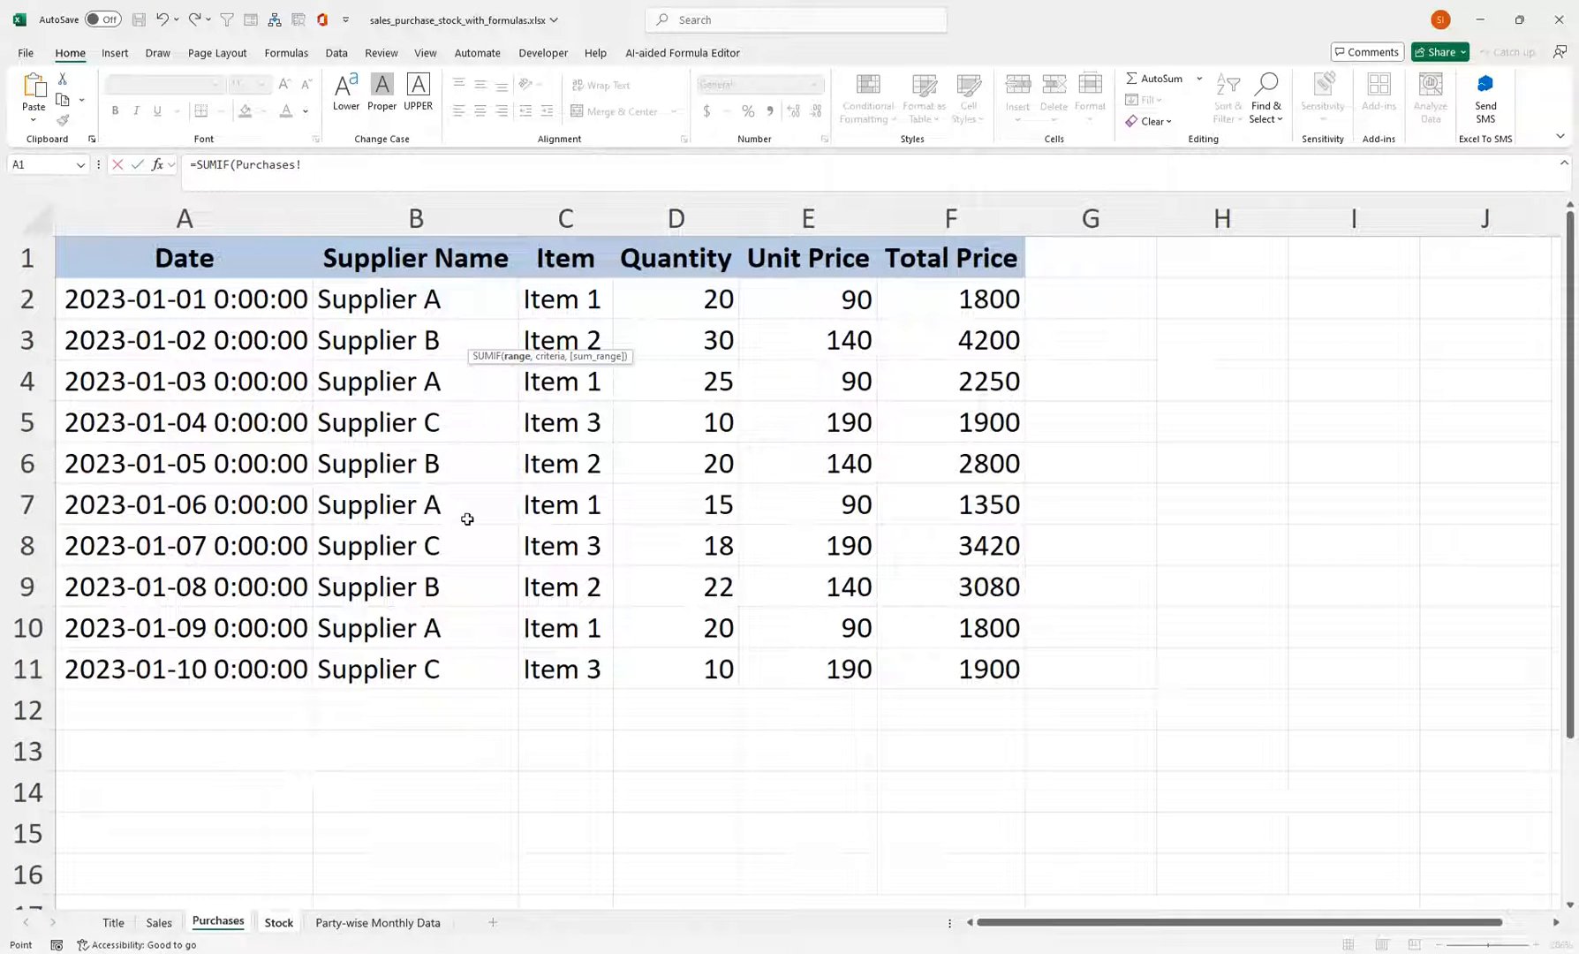
{"action": "left_click", "coordinate": [571, 218]}
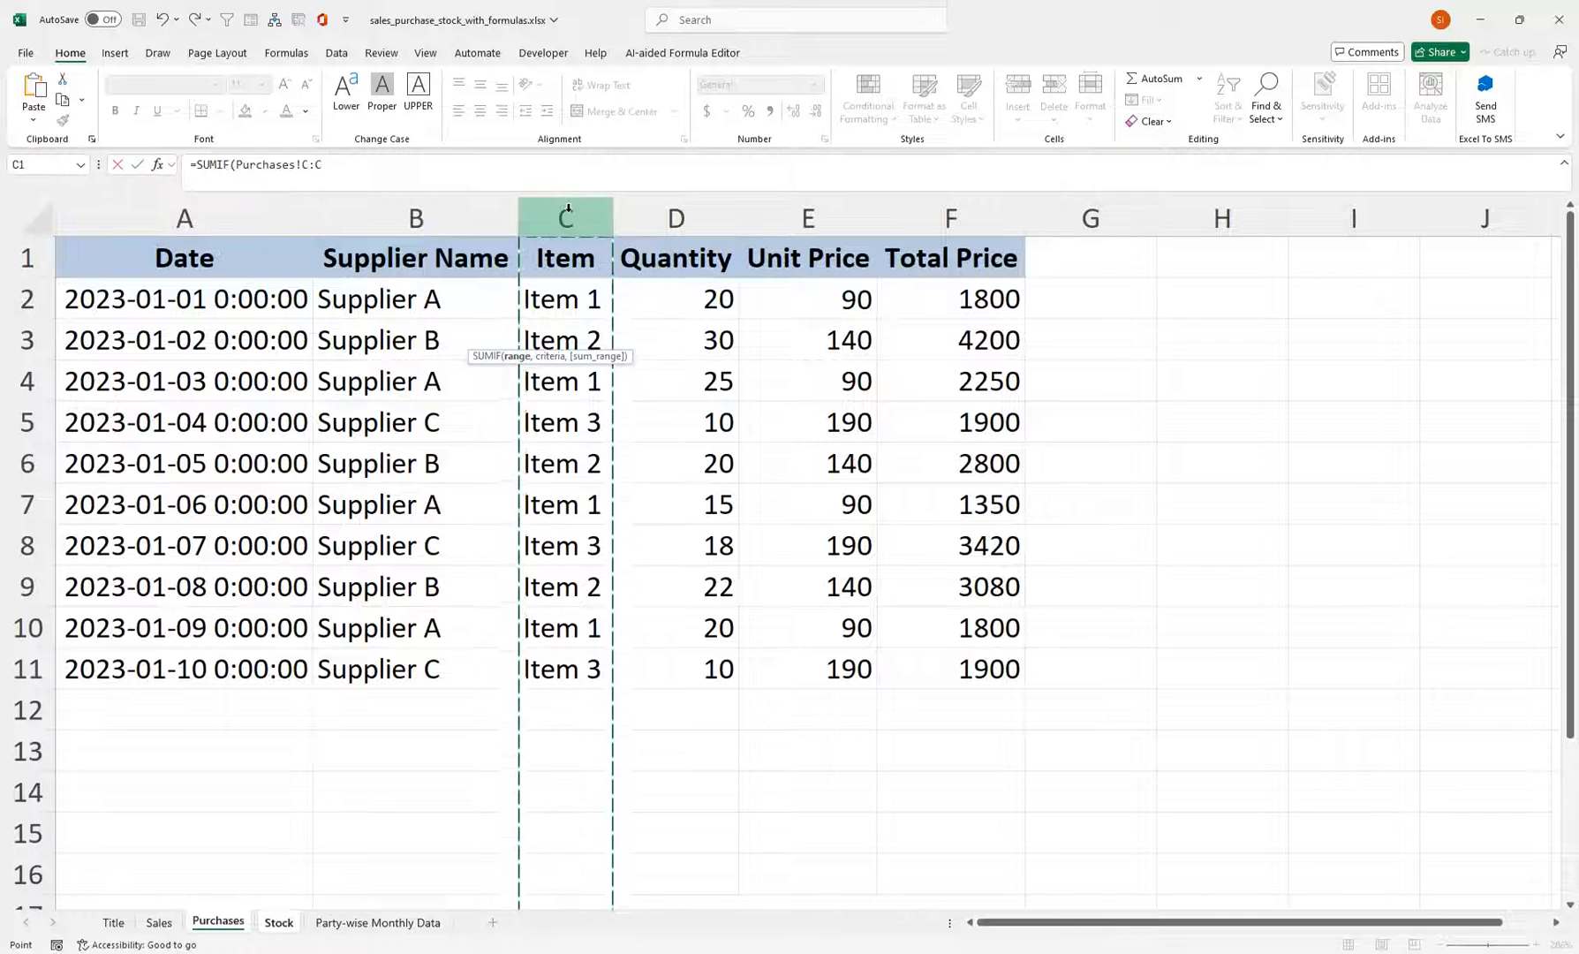
{"action": "type", "text": ","}
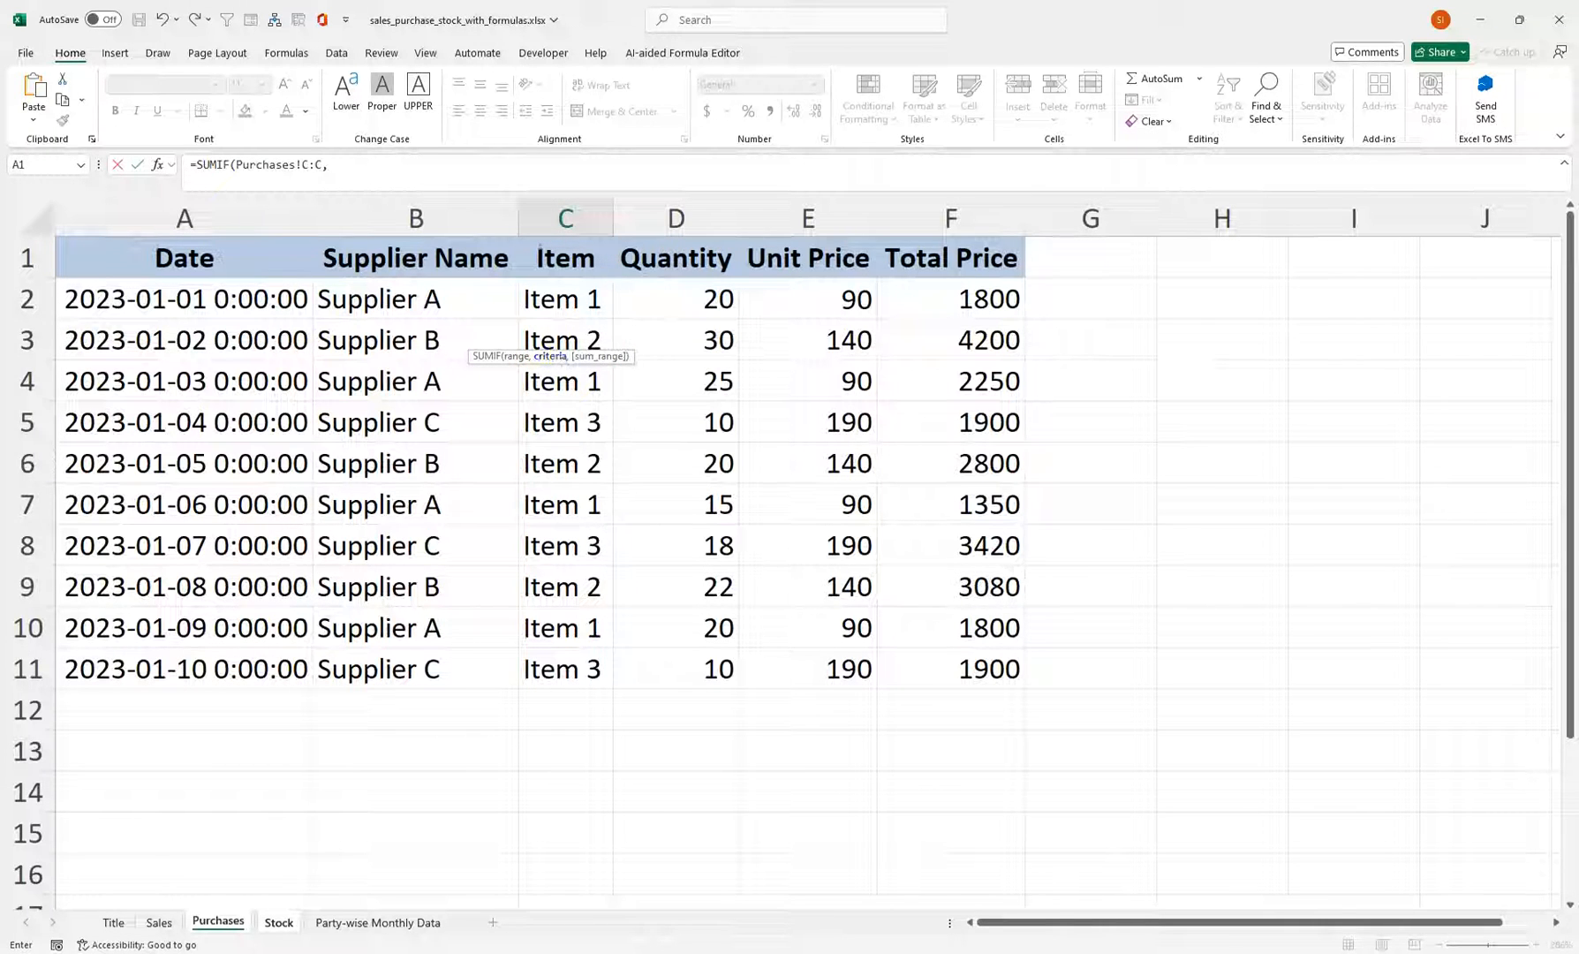
{"action": "left_click", "coordinate": [297, 923]}
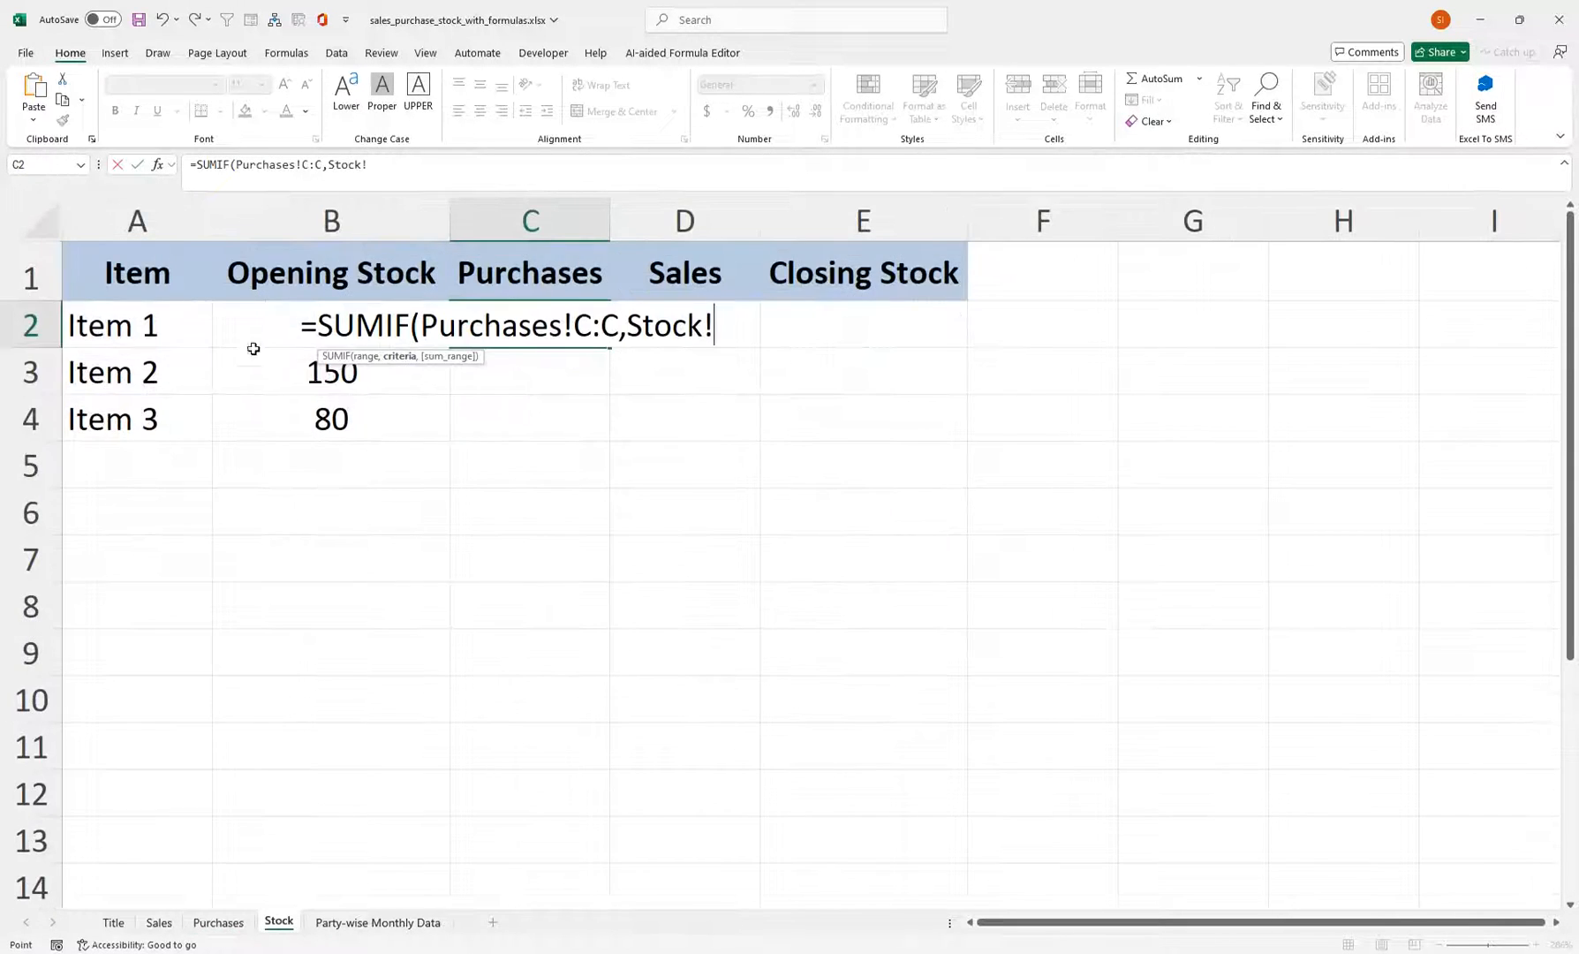
{"action": "left_click", "coordinate": [182, 329]}
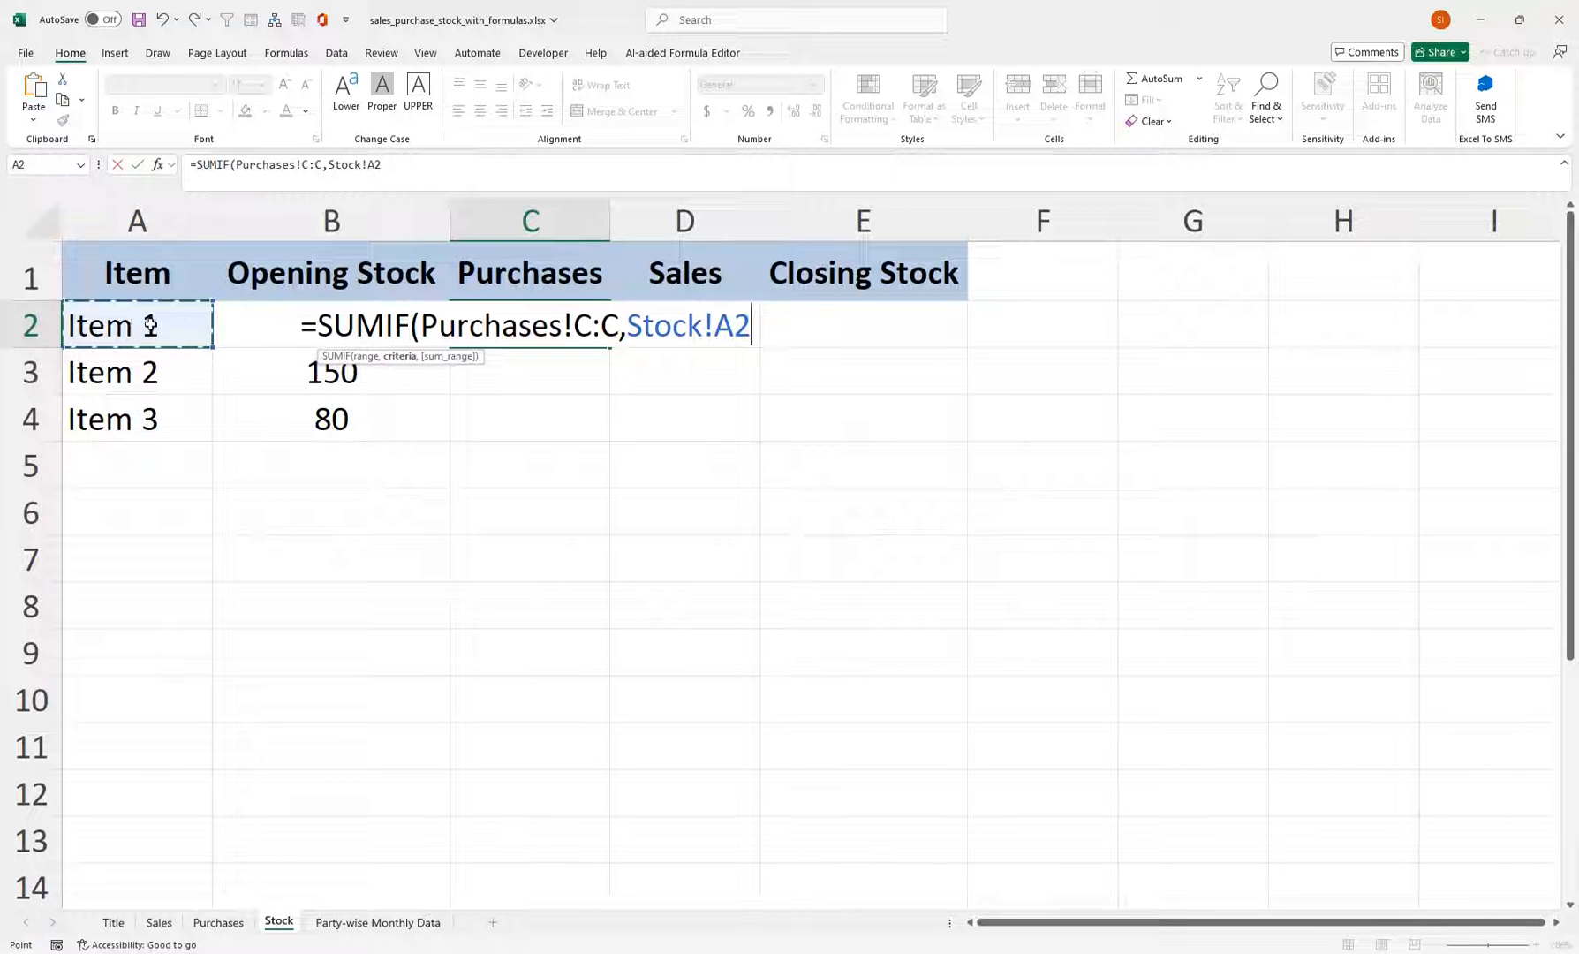
{"action": "type", "text": ","}
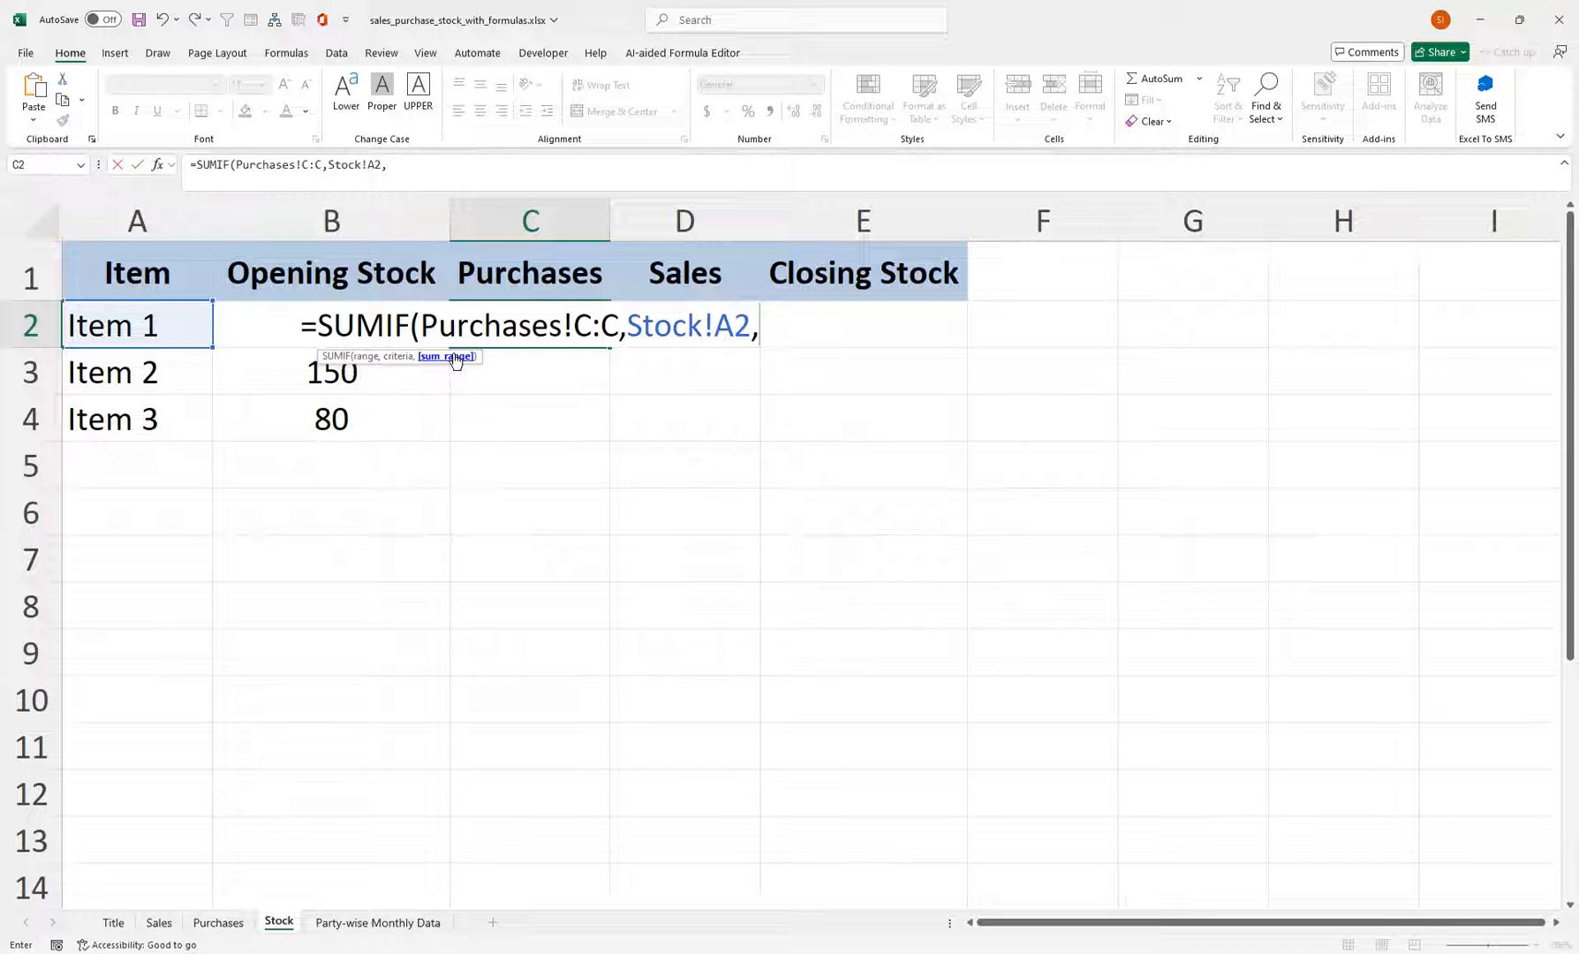
Step: Complete the SUMIF formula in Stock C2 with Purchases!D:D as the sum range and select the finished cell
{"action": "left_click", "coordinate": [227, 922]}
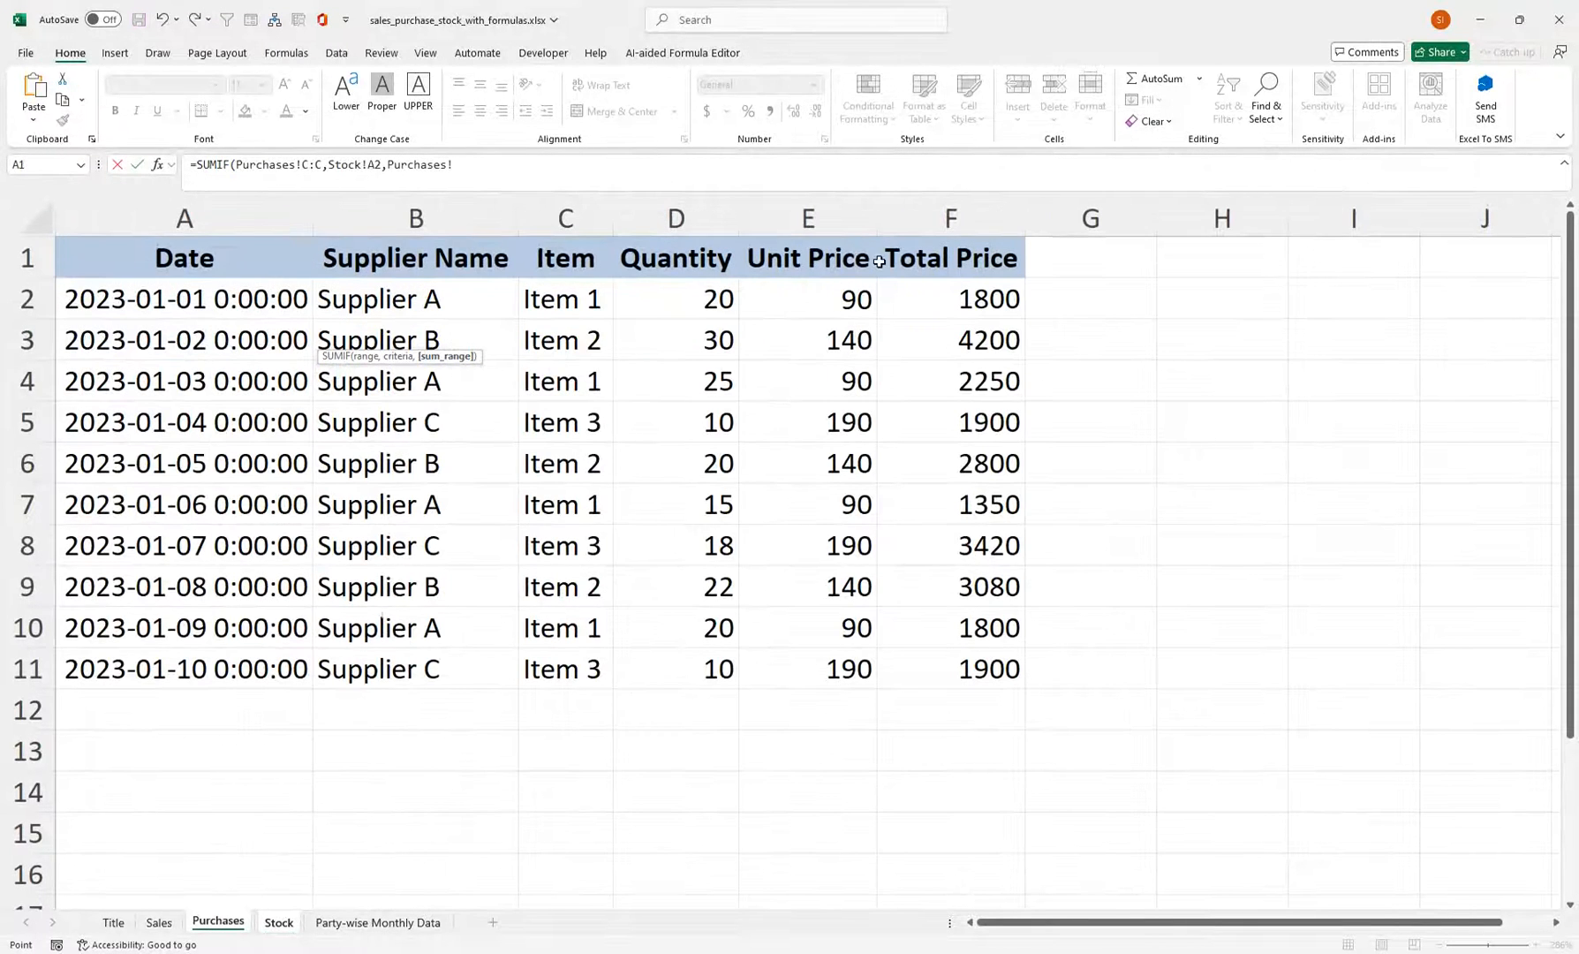
{"action": "left_click", "coordinate": [720, 214]}
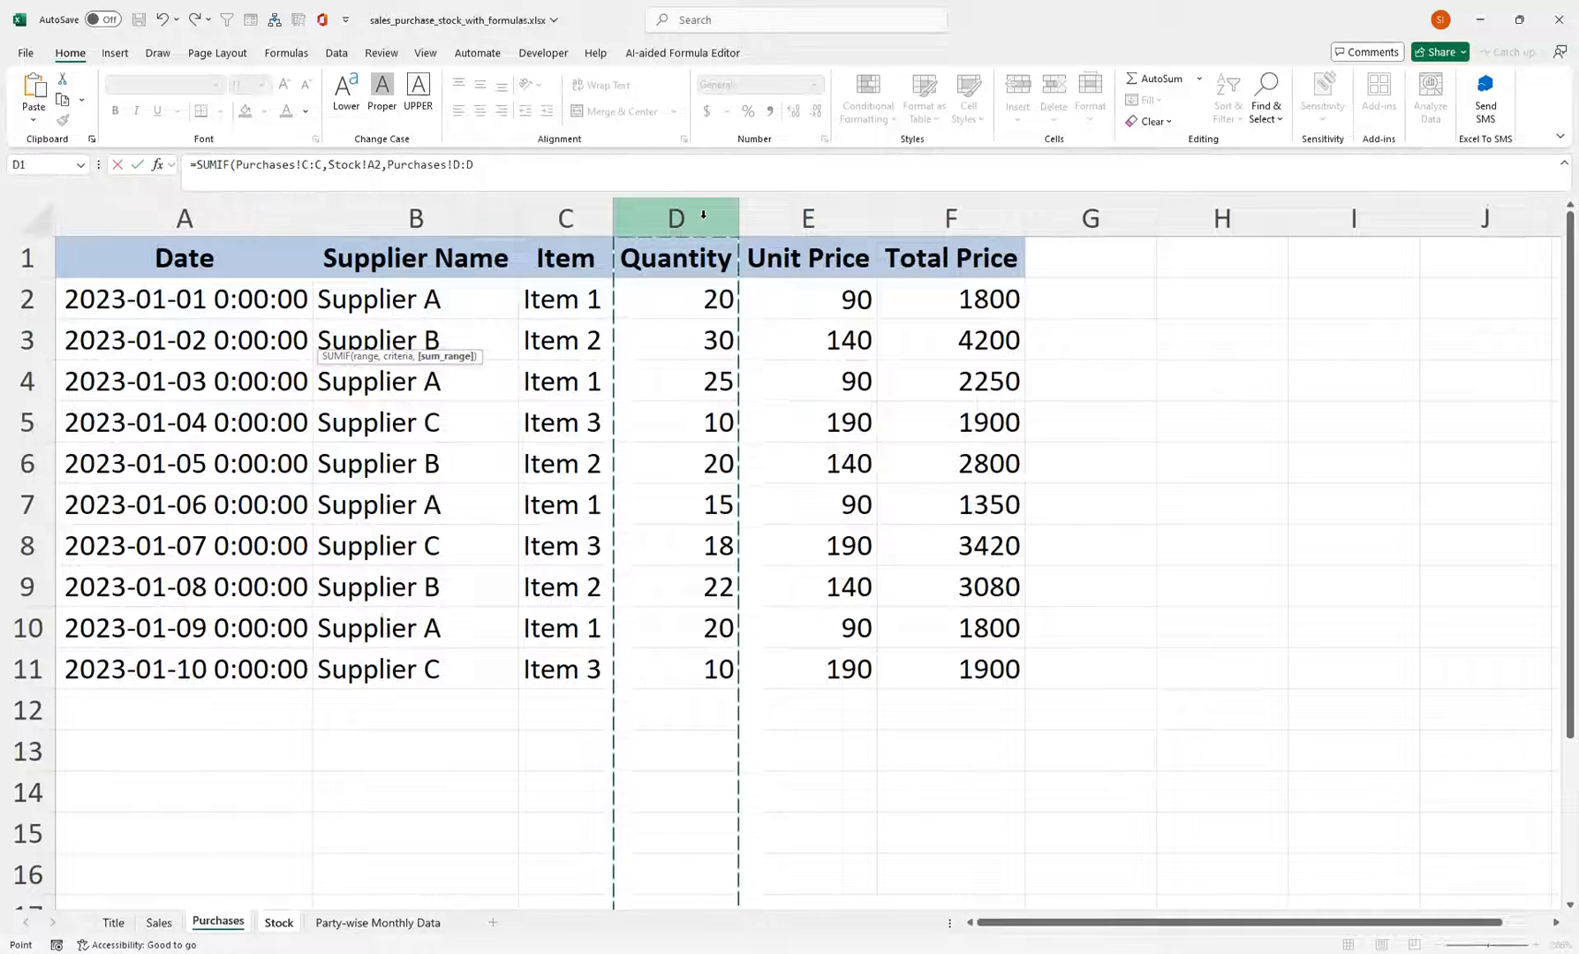
{"action": "type", "text": "("}
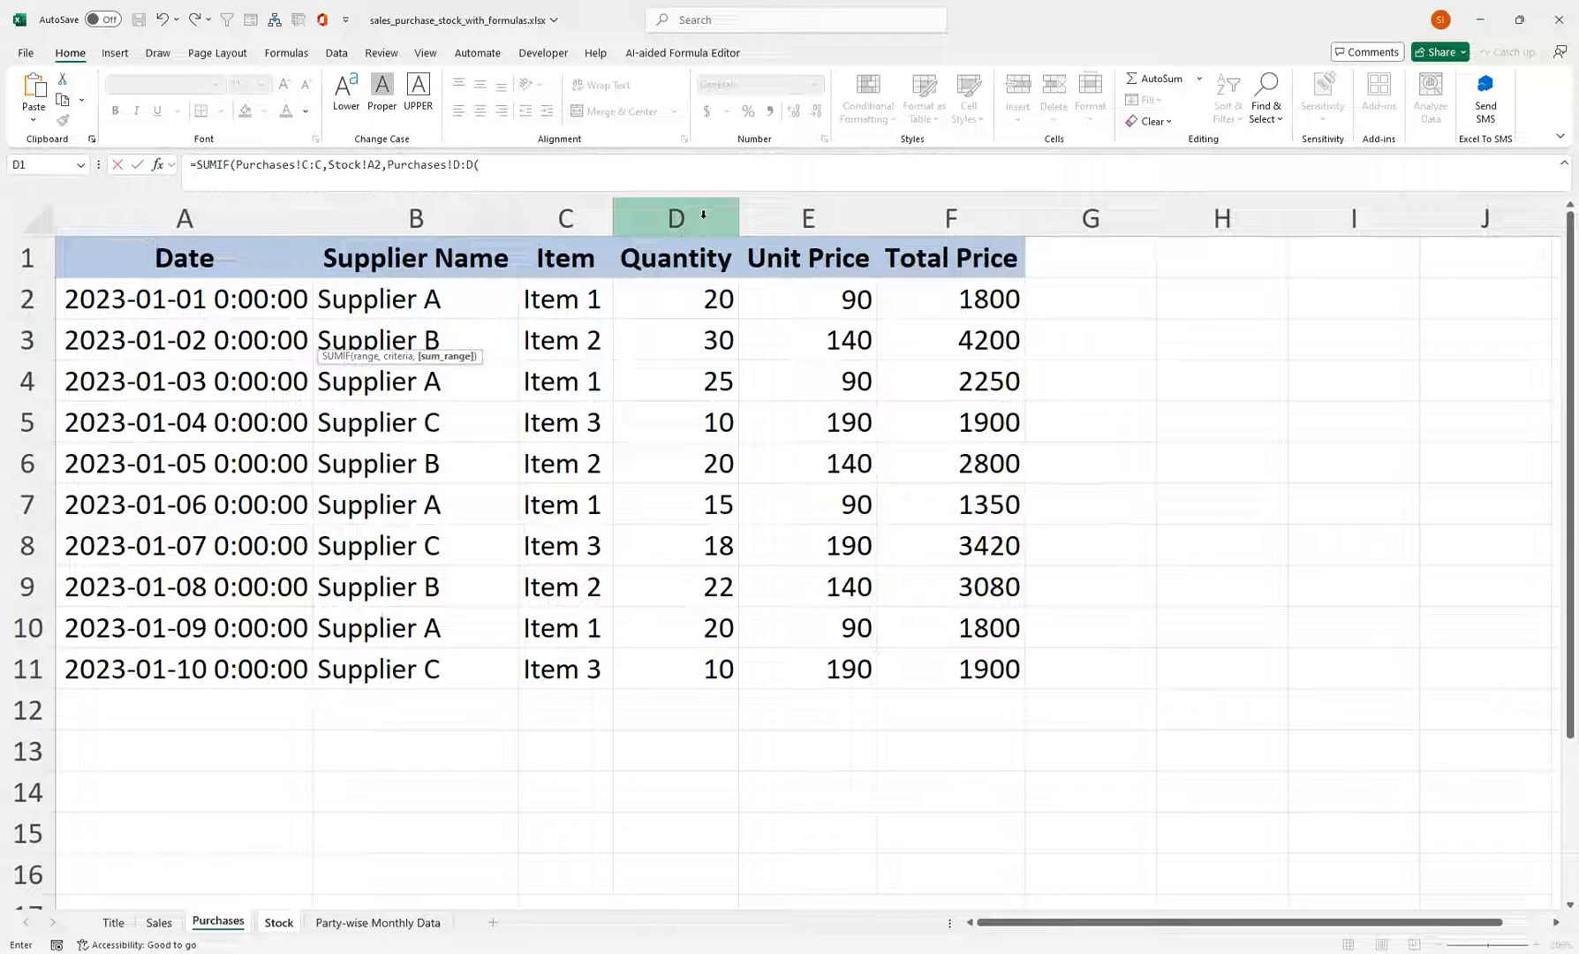
{"action": "key", "text": "BackSpace"}
{"action": "type", "text": ")"}
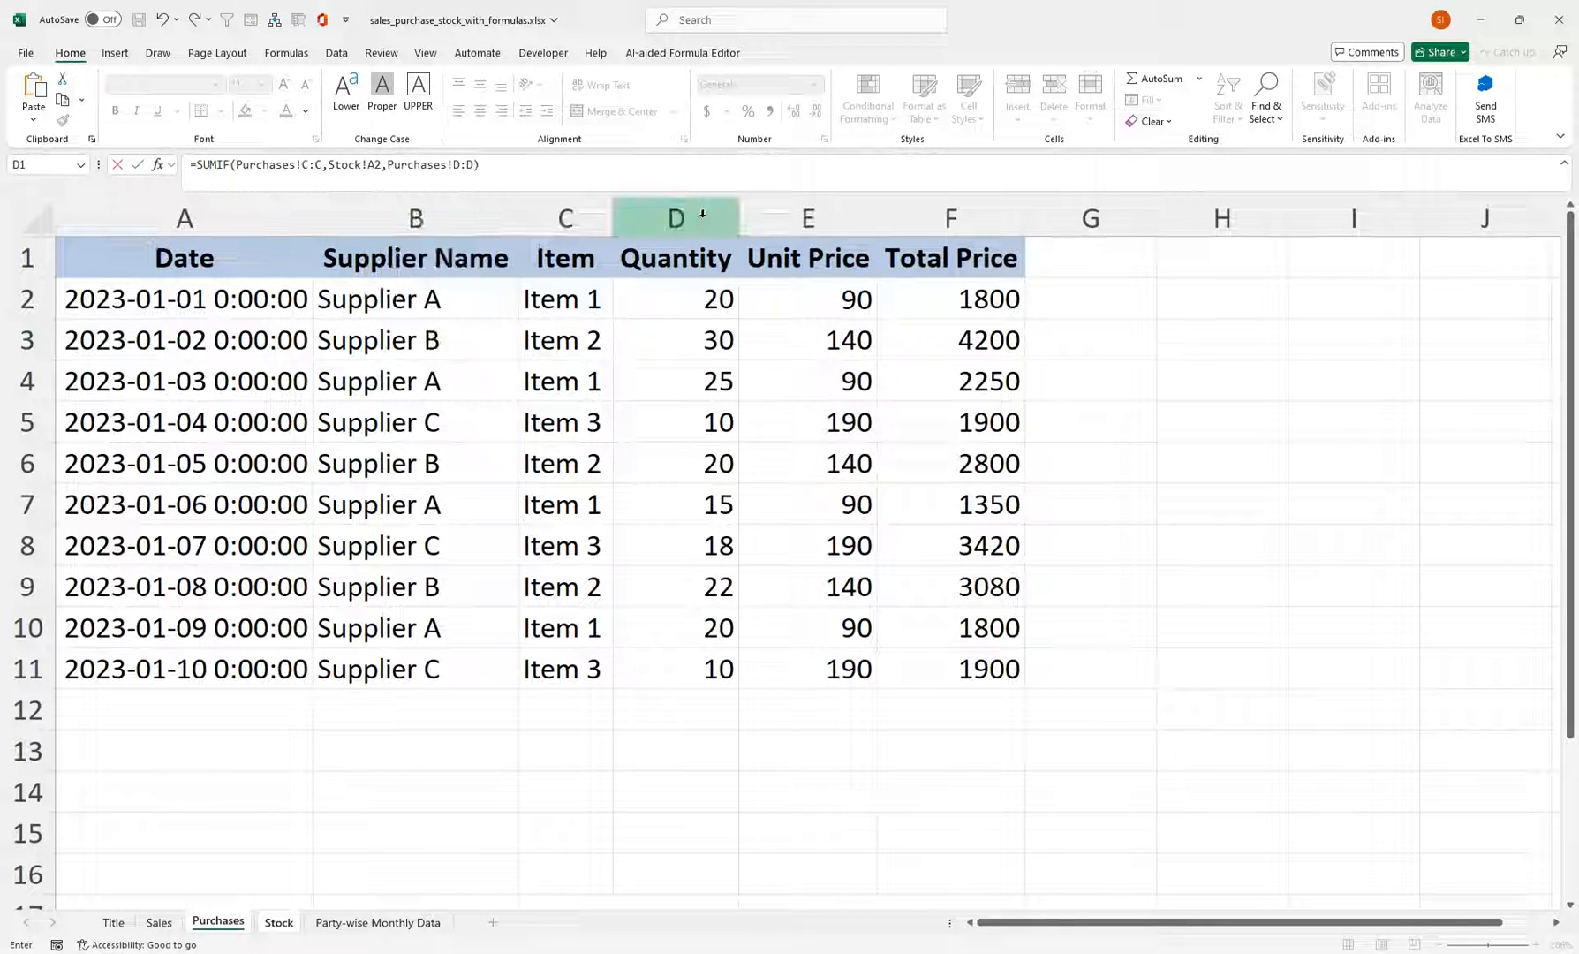
{"action": "key", "text": "Return"}
{"action": "left_click", "coordinate": [584, 316]}
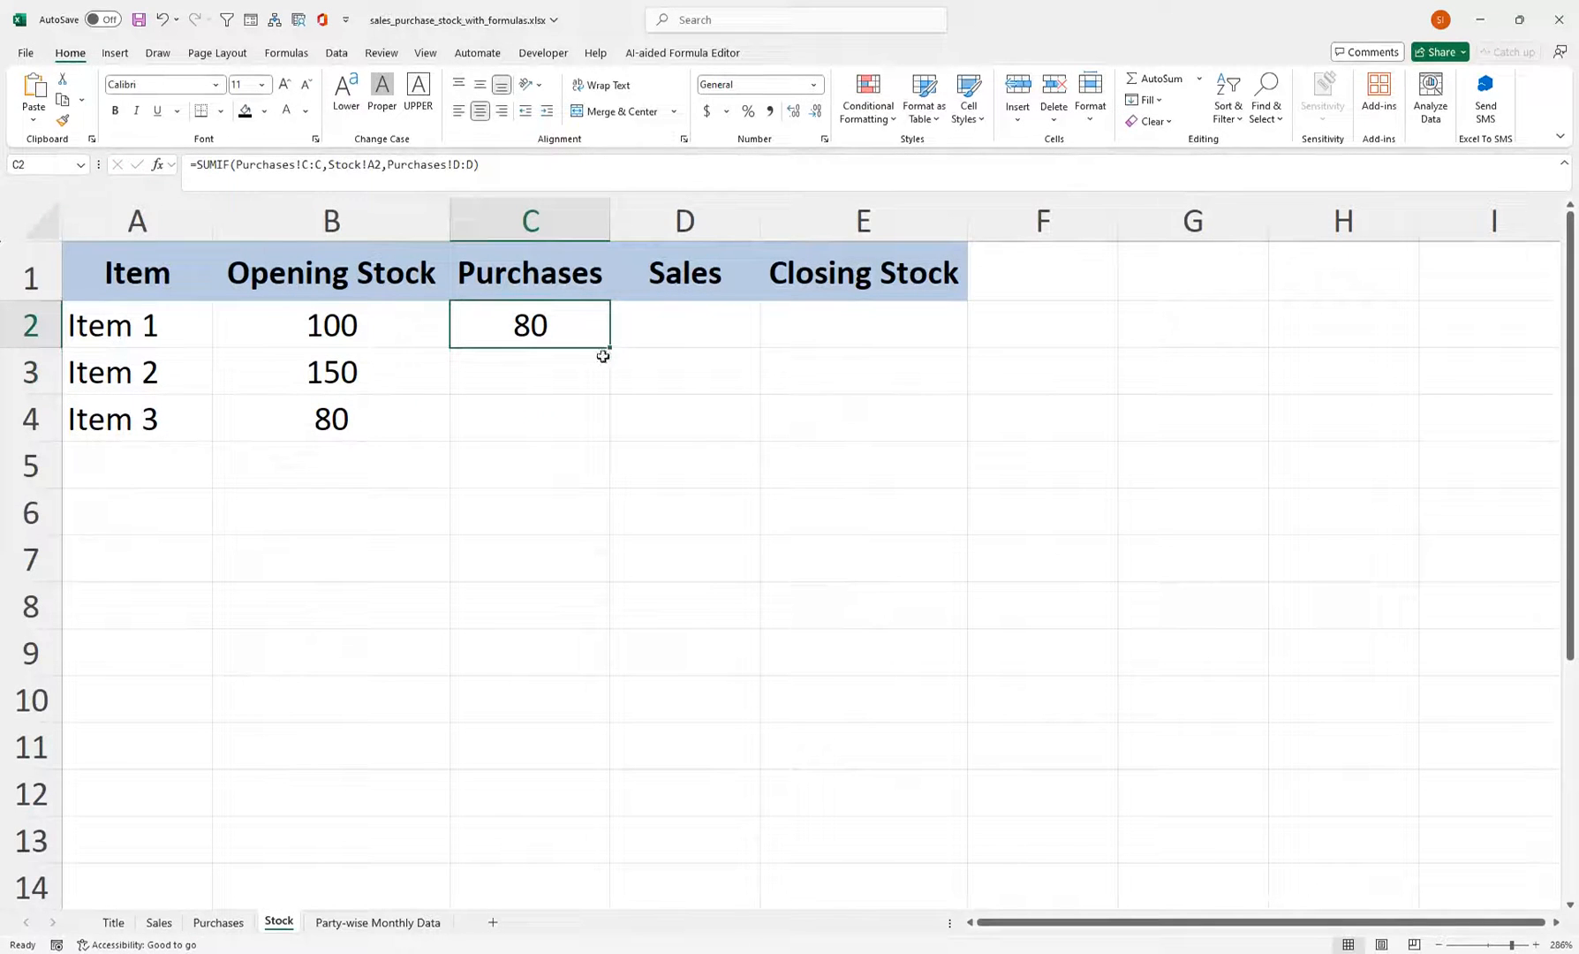
Step: Fill the Stock sheet's C2 formula down to C4 and start a SUMIF in D2 with Sales!C:C as the range
{"action": "left_click_drag", "start_coordinate": [609, 350], "coordinate": [614, 441]}
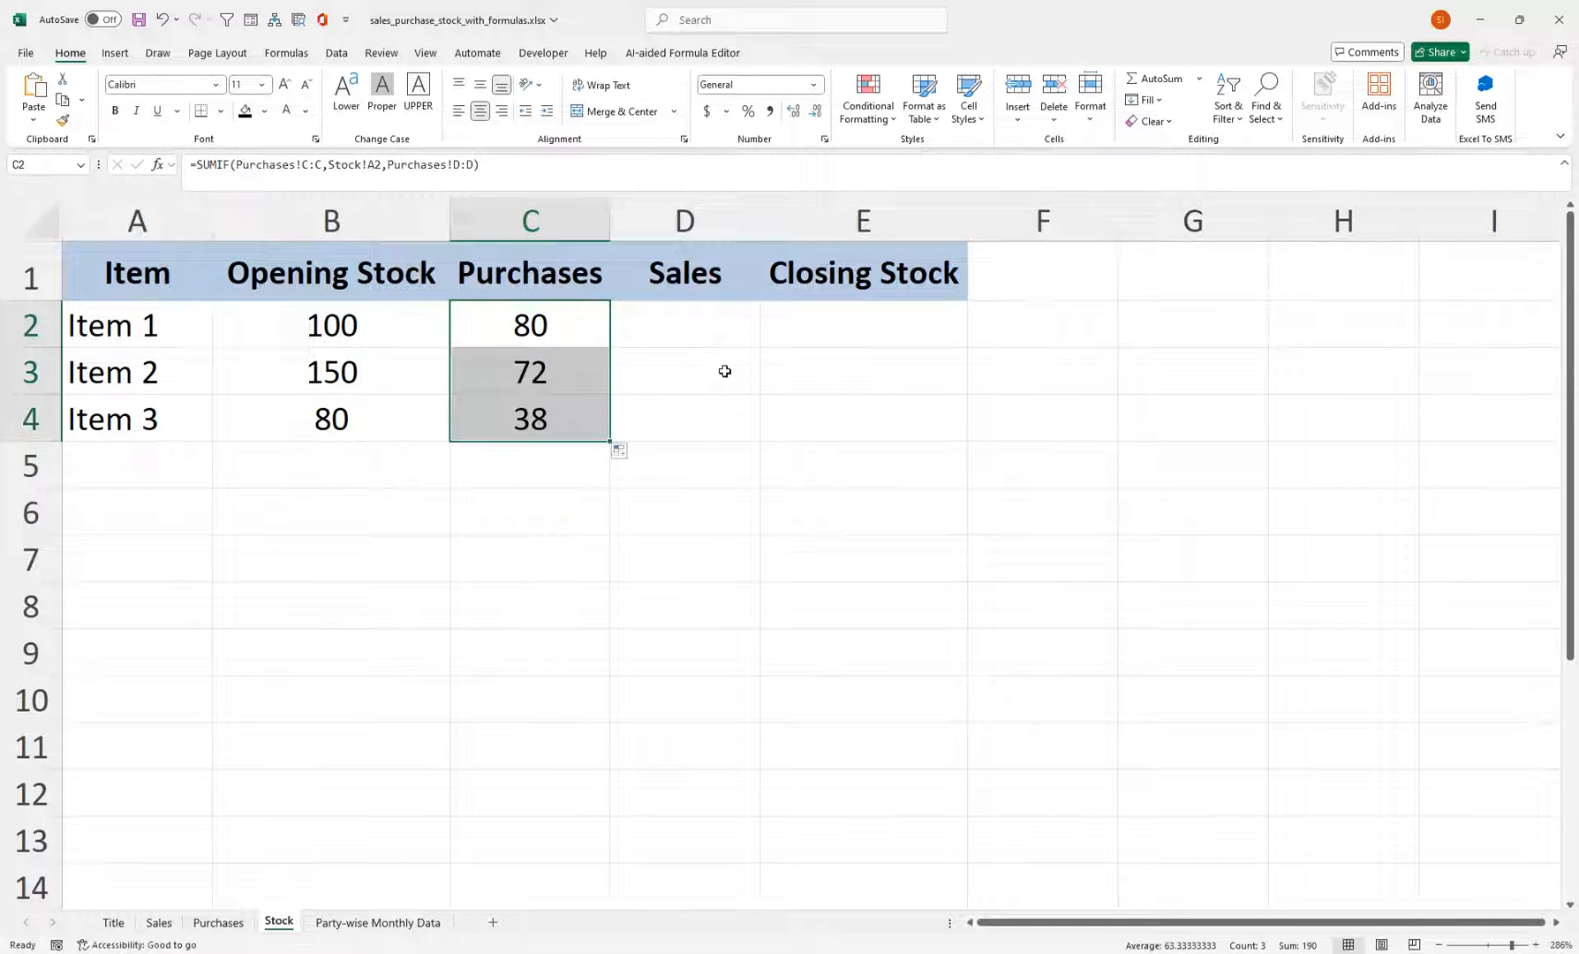
{"action": "left_click", "coordinate": [707, 312]}
{"action": "type", "text": "=sumif"}
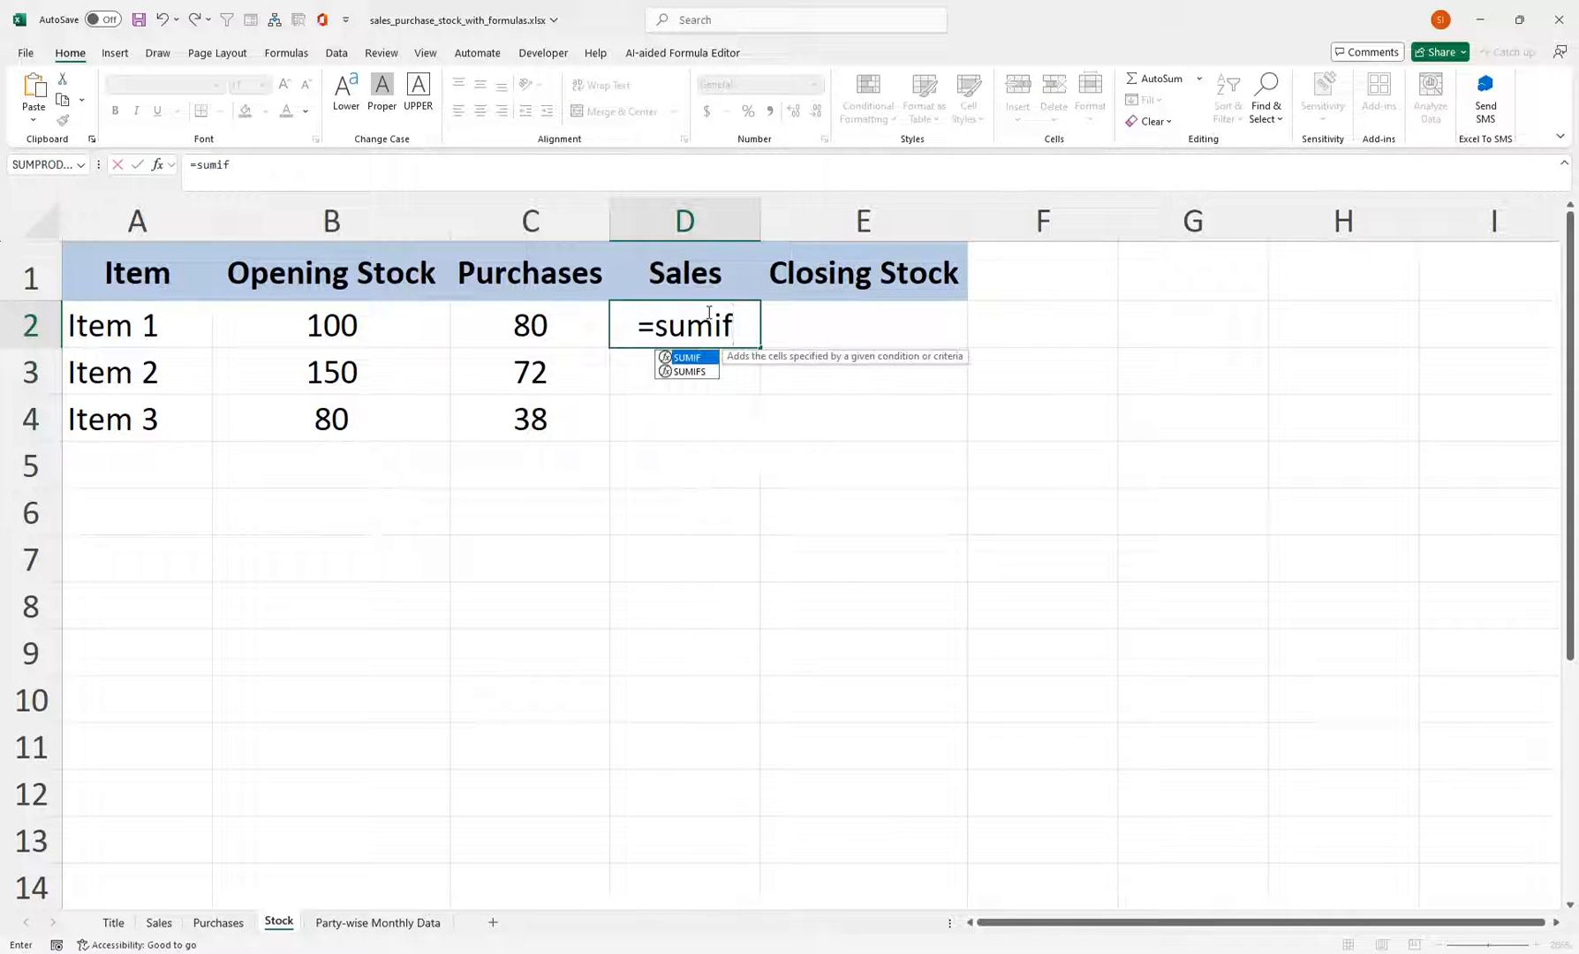
{"action": "key", "text": "Tab"}
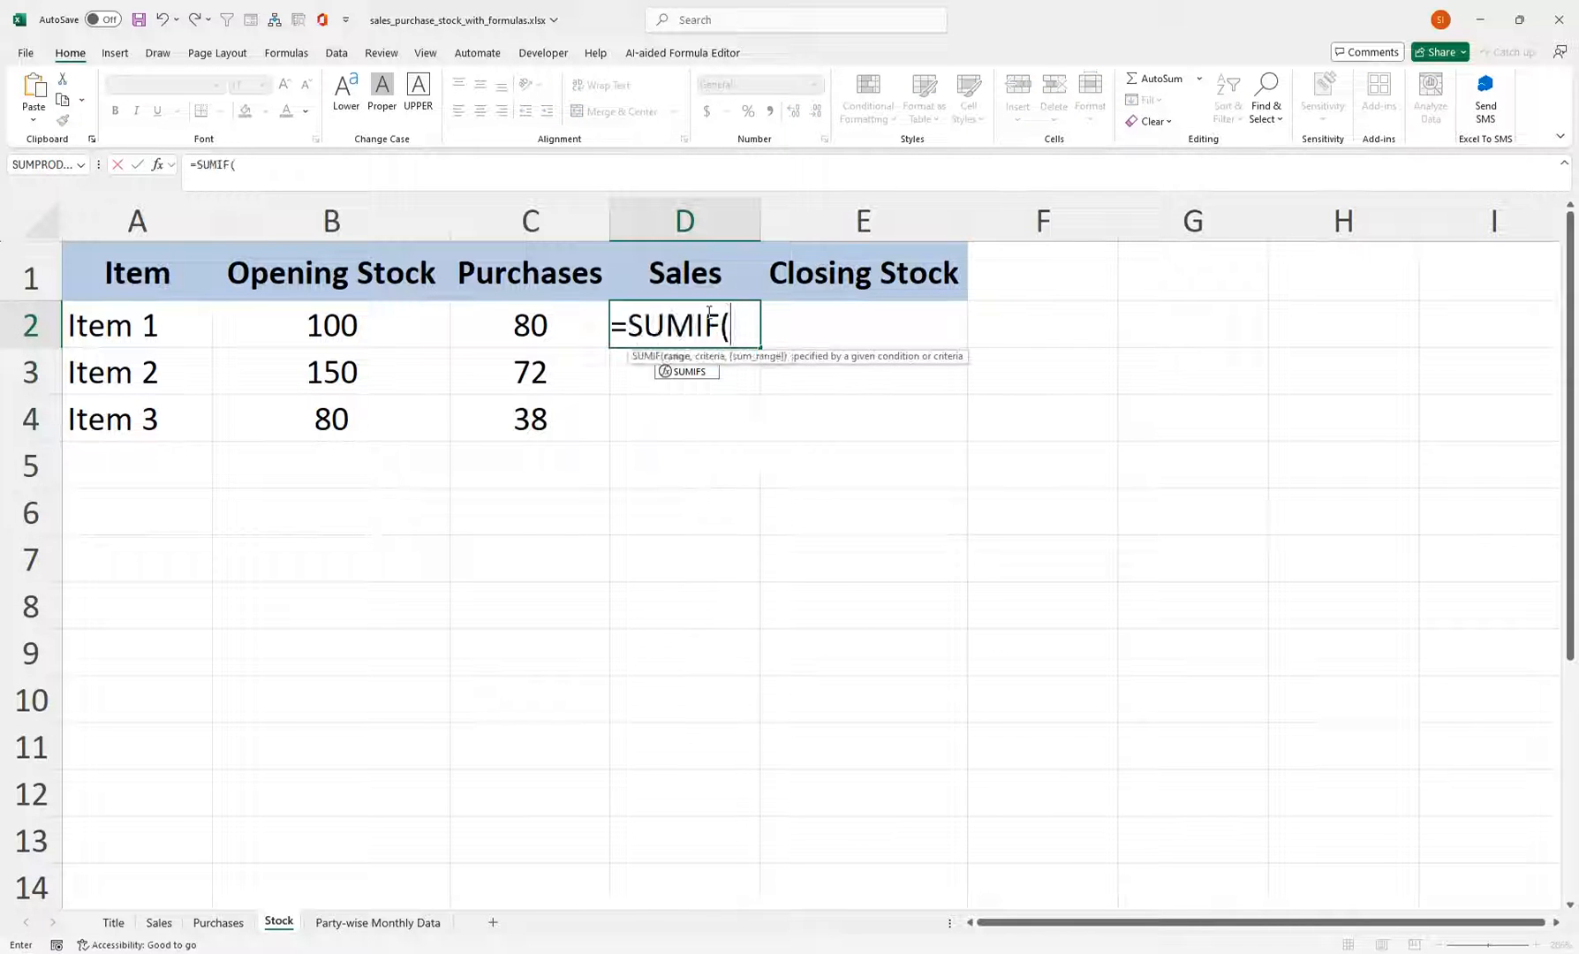
{"action": "left_click", "coordinate": [159, 922]}
{"action": "left_click", "coordinate": [504, 202]}
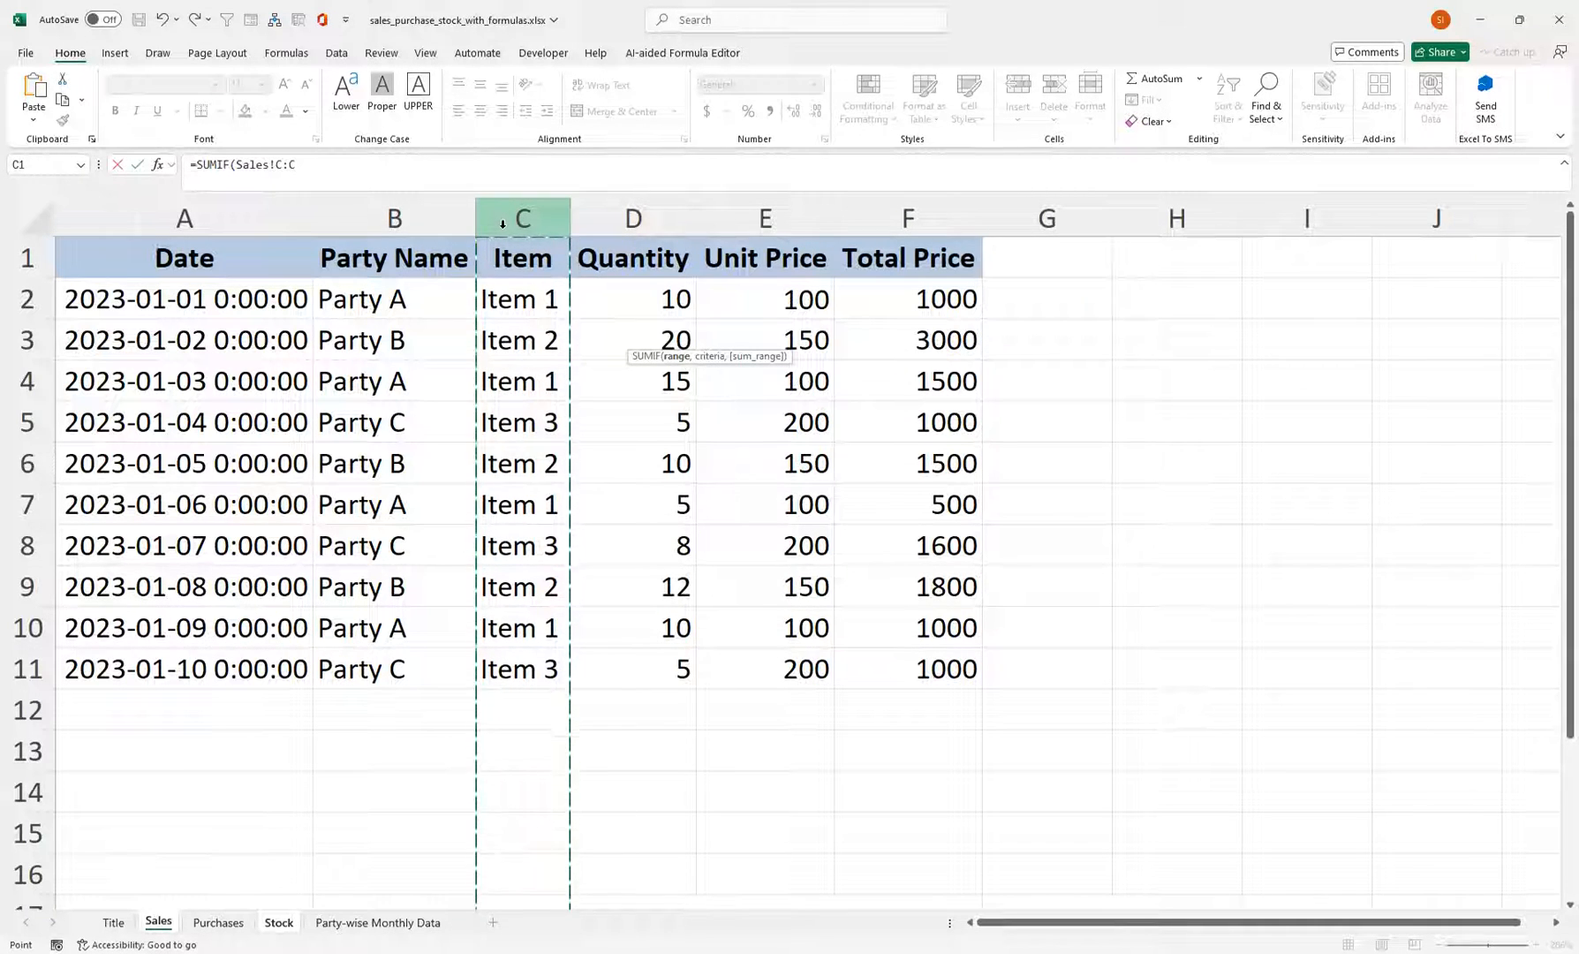
{"action": "type", "text": ","}
Step: Complete the SUMIF in D2 with Stock!A2 as the criteria and Sales!D:D as the sum range, and fill it down to D4
{"action": "left_click", "coordinate": [279, 922]}
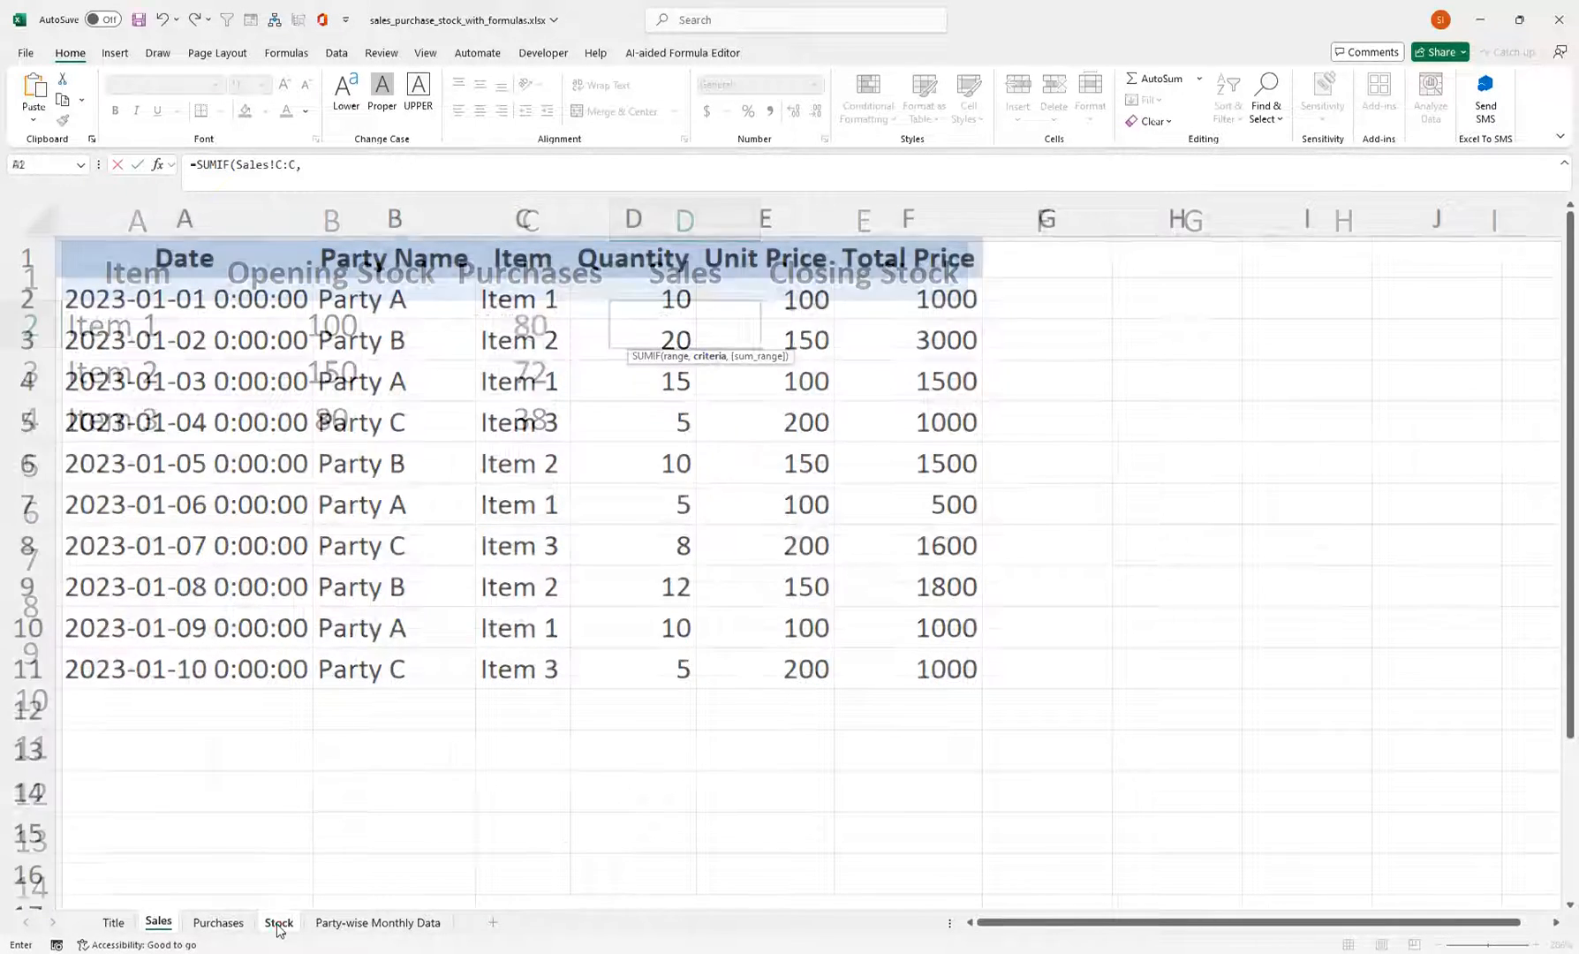
{"action": "left_click", "coordinate": [207, 336]}
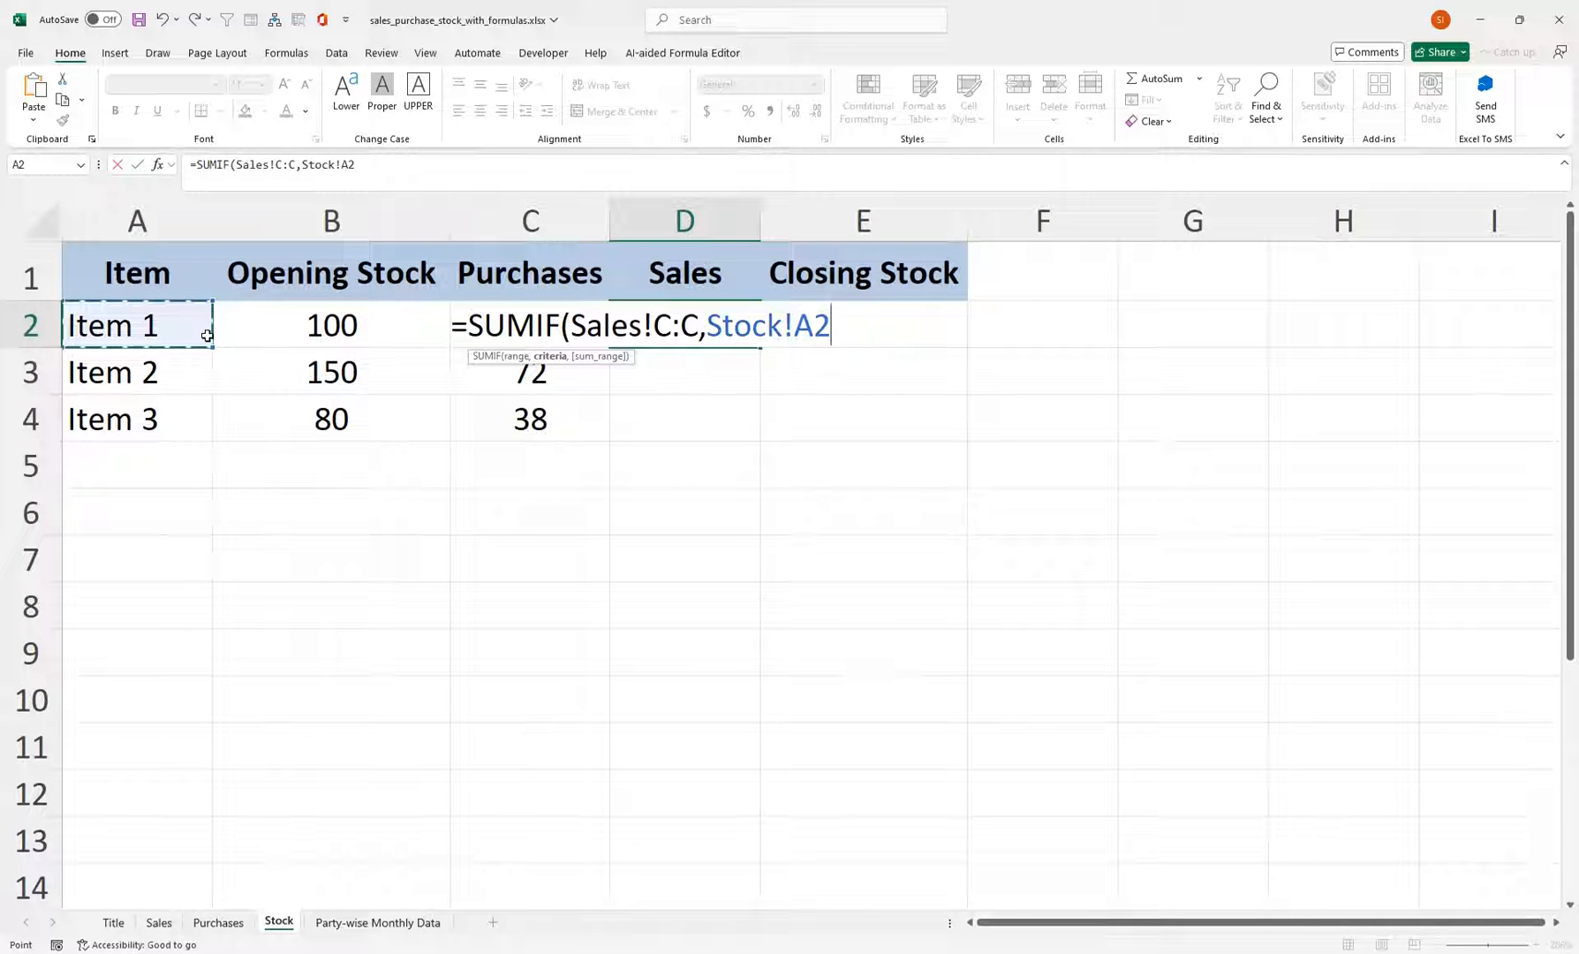
{"action": "type", "text": ","}
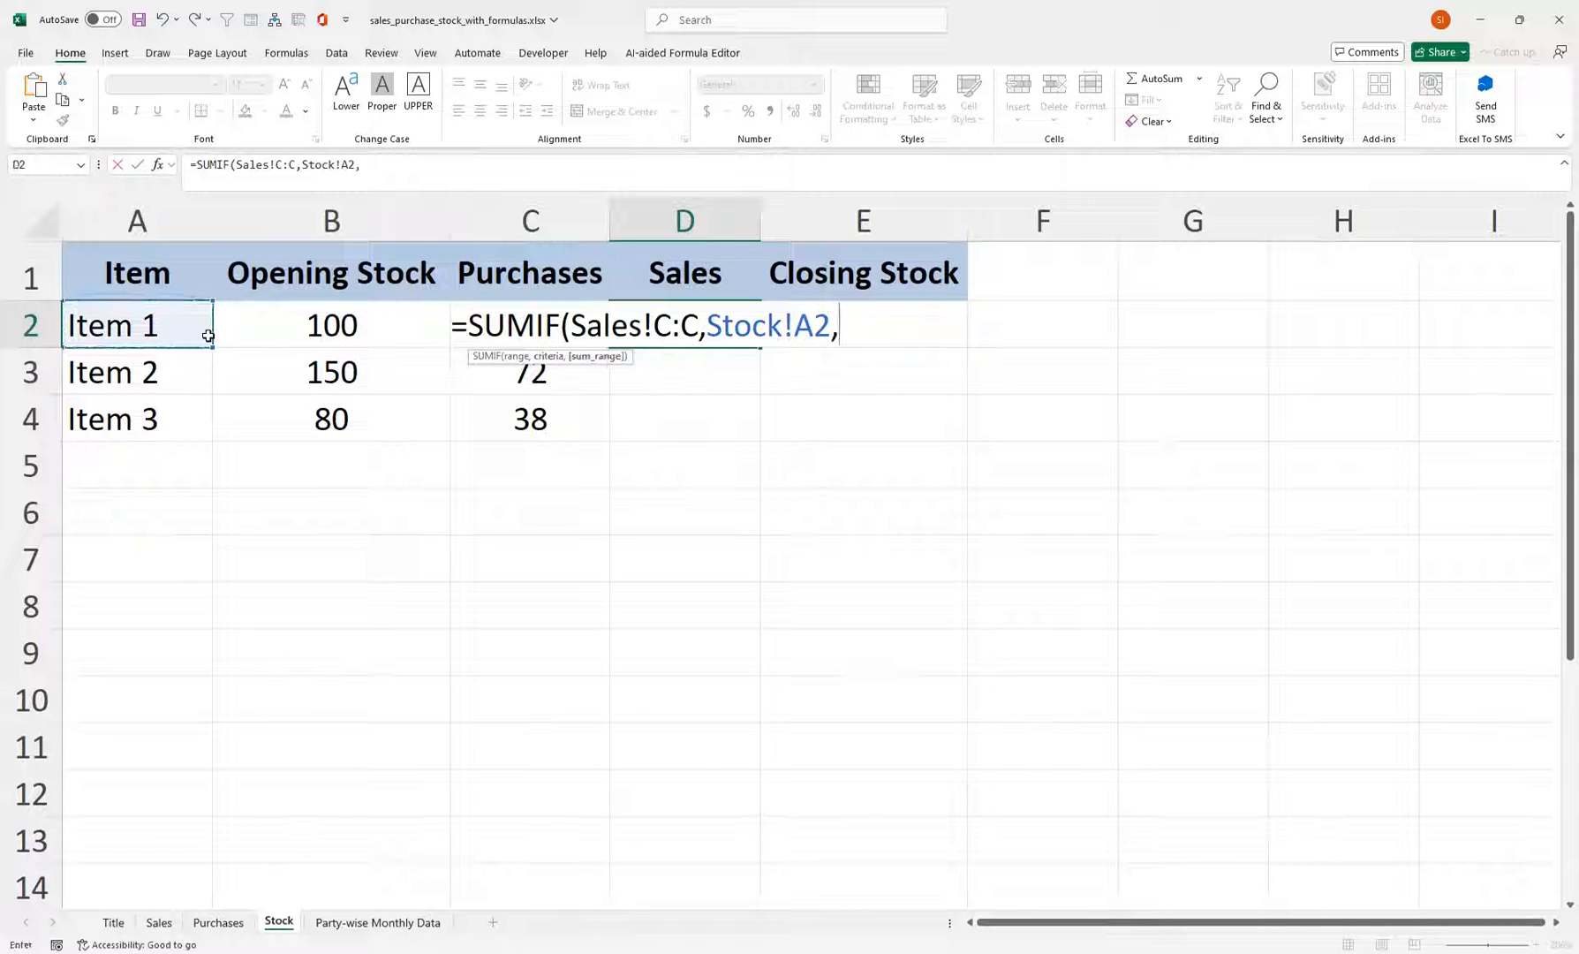
{"action": "left_click", "coordinate": [157, 922]}
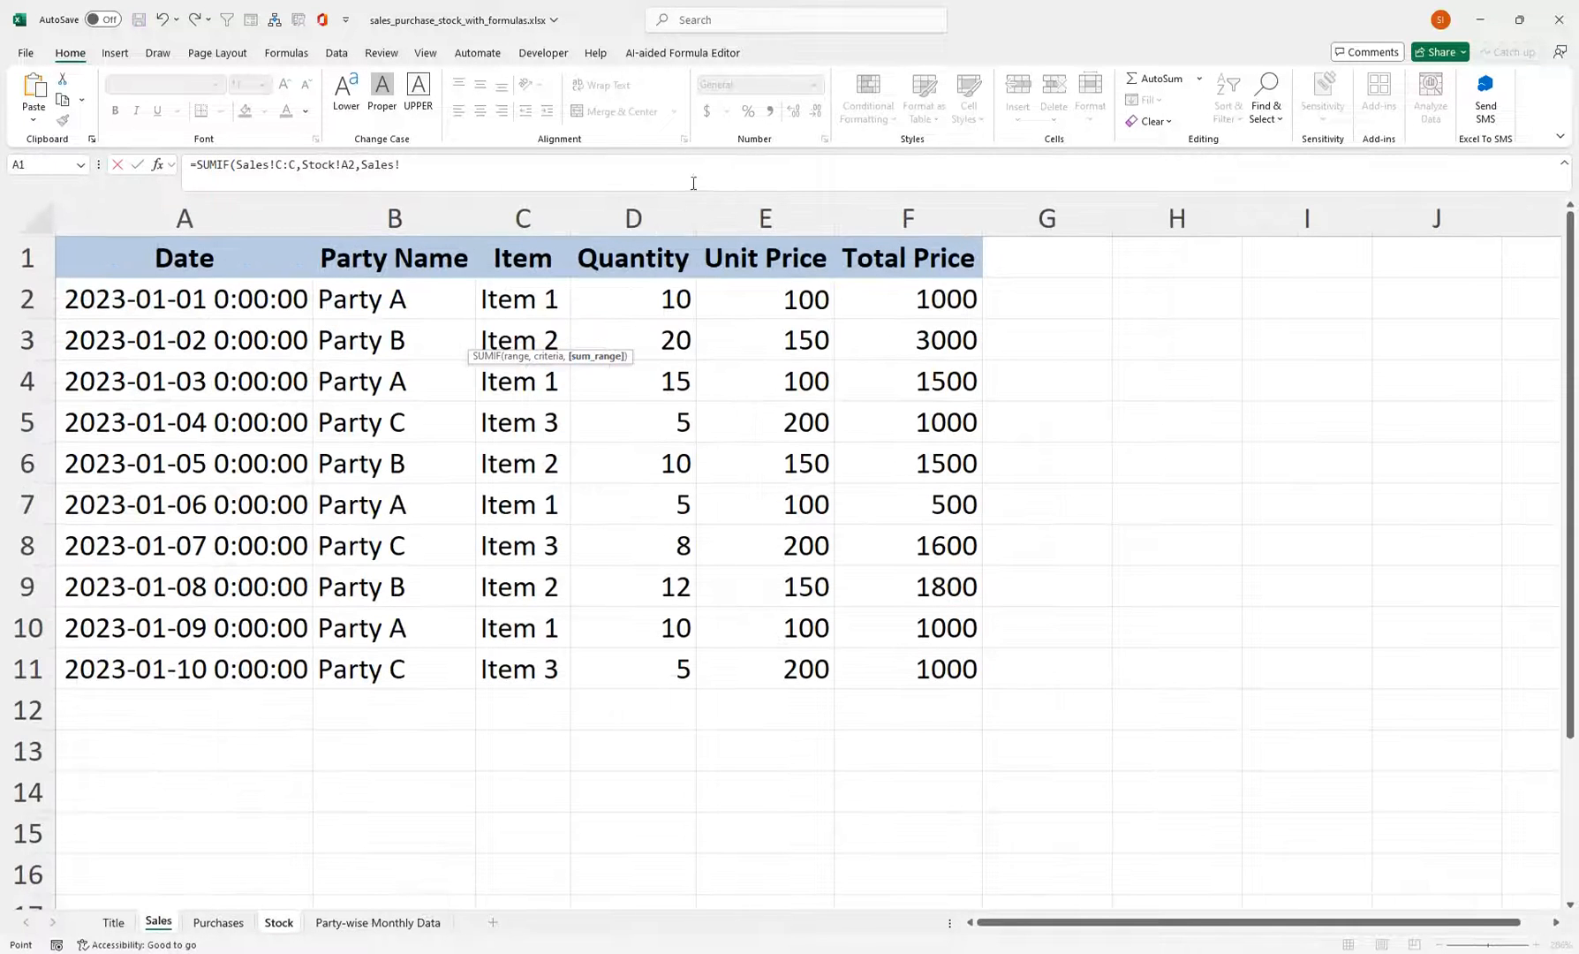
{"action": "left_click", "coordinate": [622, 220]}
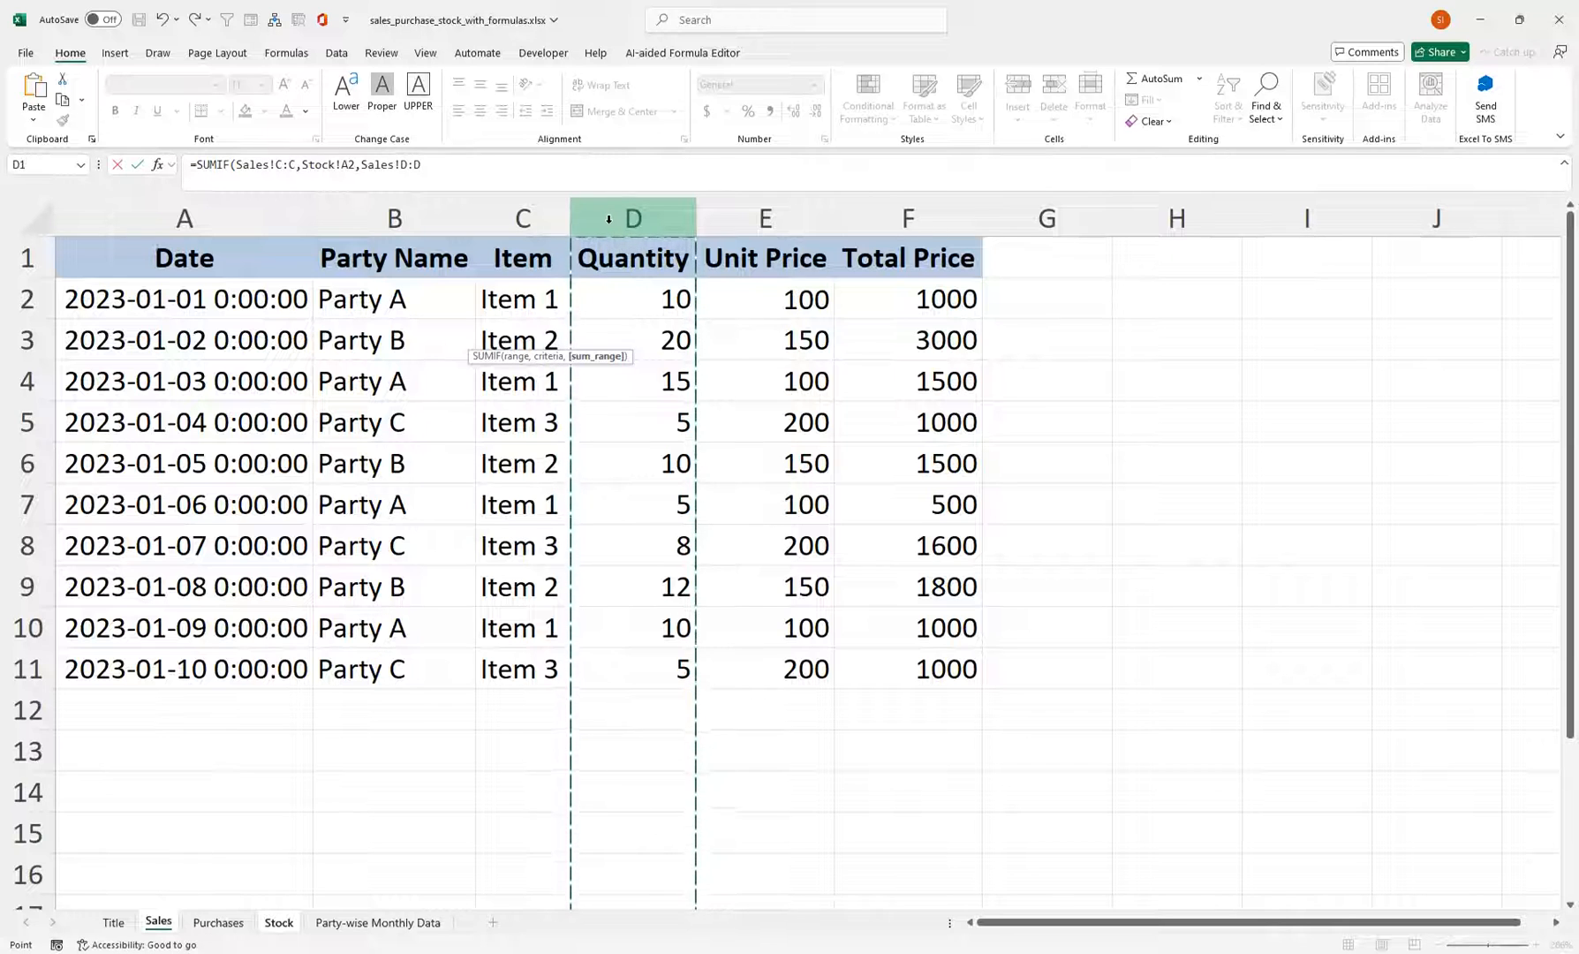
{"action": "type", "text": ")"}
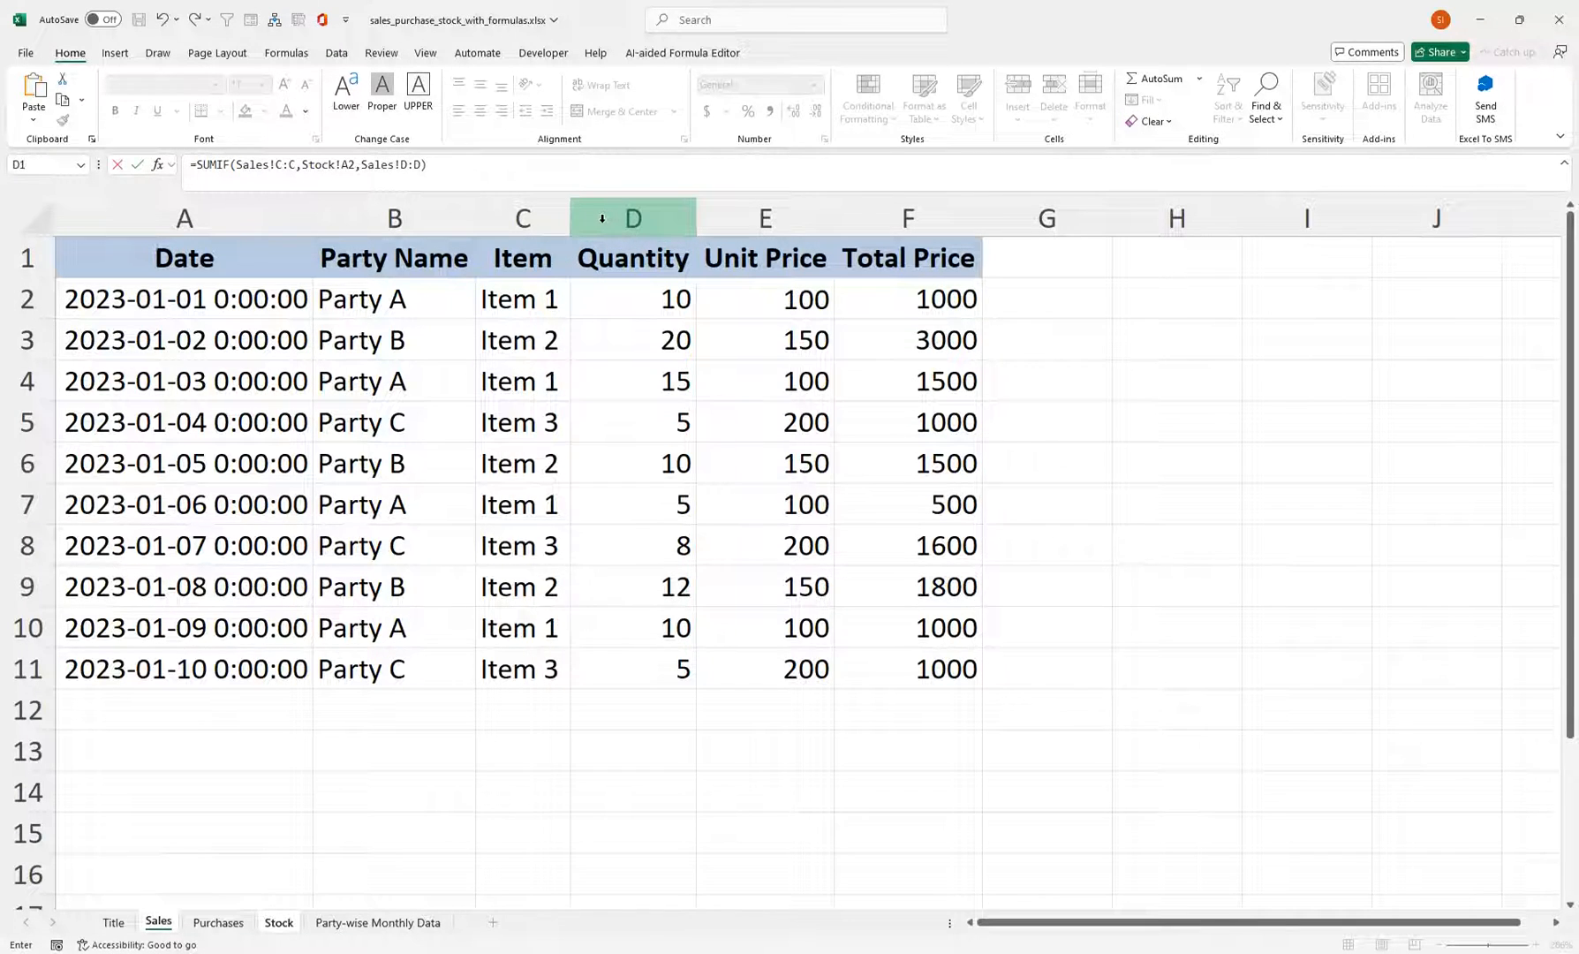
{"action": "key", "text": "Return"}
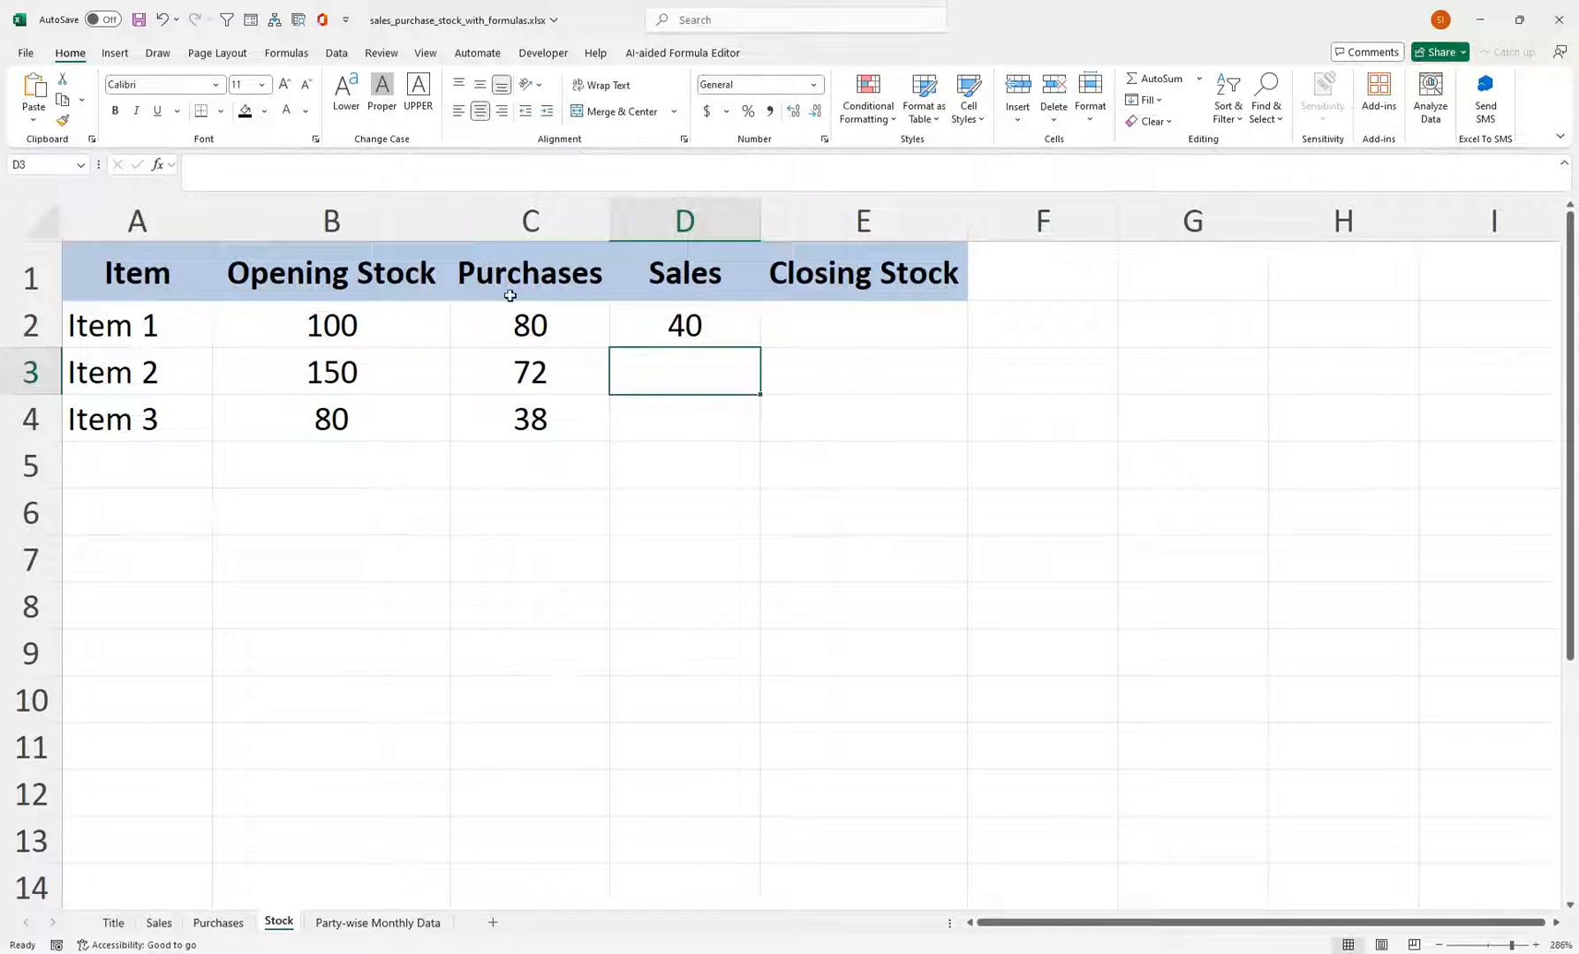
{"action": "left_click", "coordinate": [712, 333]}
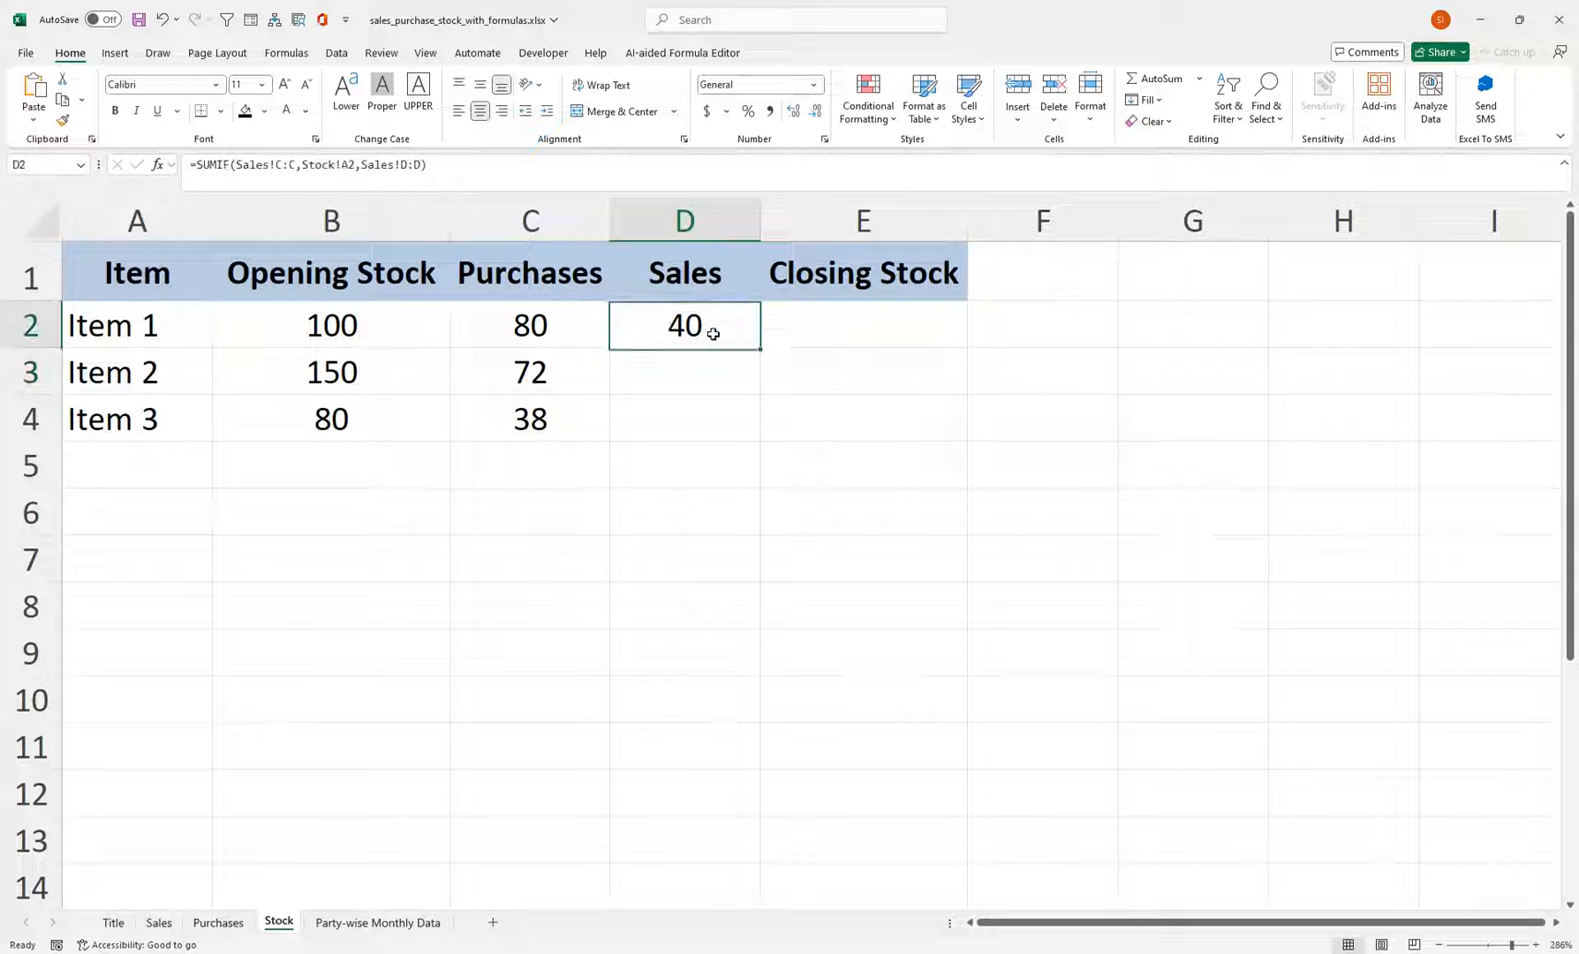
{"action": "left_click_drag", "start_coordinate": [763, 347], "coordinate": [763, 442]}
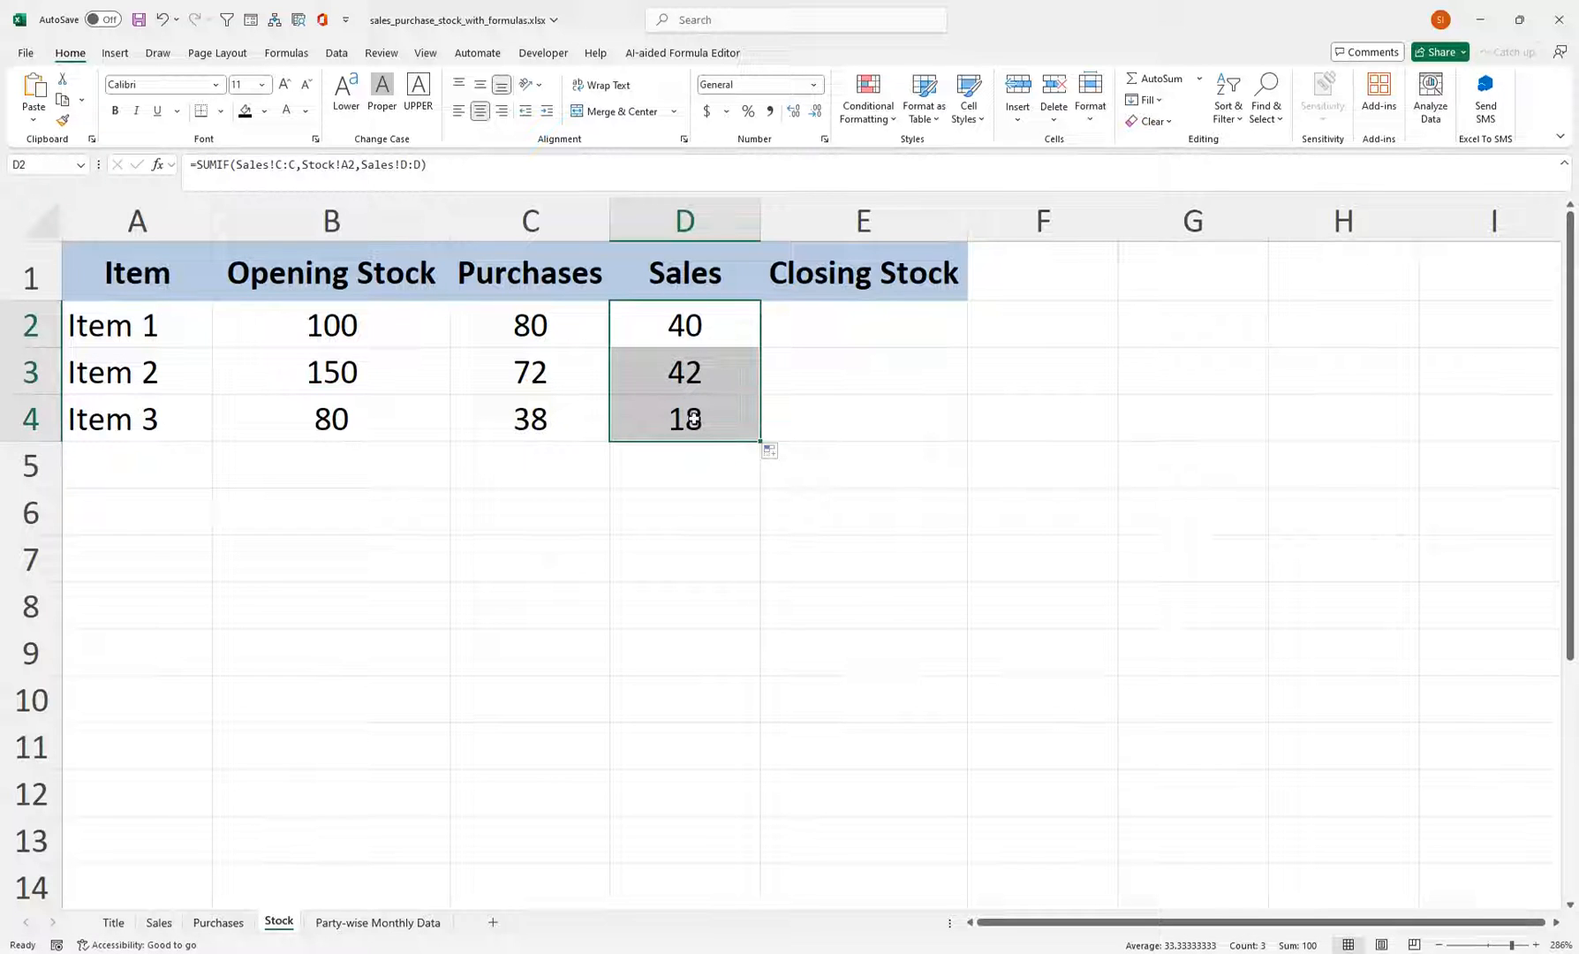
Step: Enter the formula =B2+C2-D2 in E2 under Closing Stock
{"action": "left_click", "coordinate": [801, 341]}
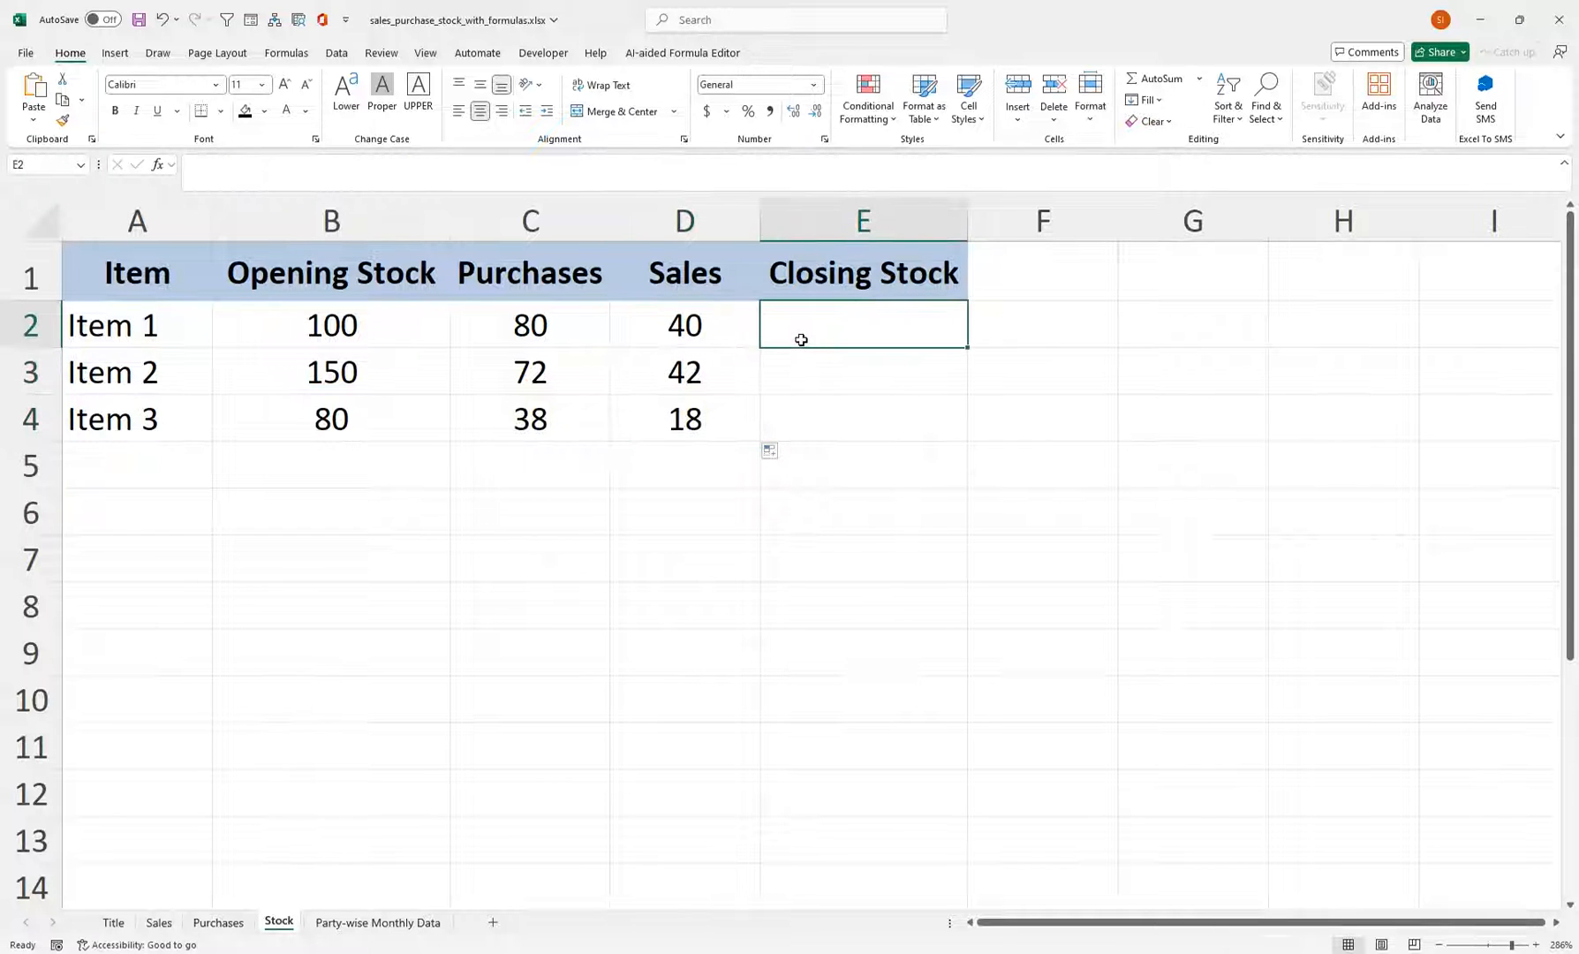
{"action": "type", "text": "="}
{"action": "left_click", "coordinate": [371, 319]}
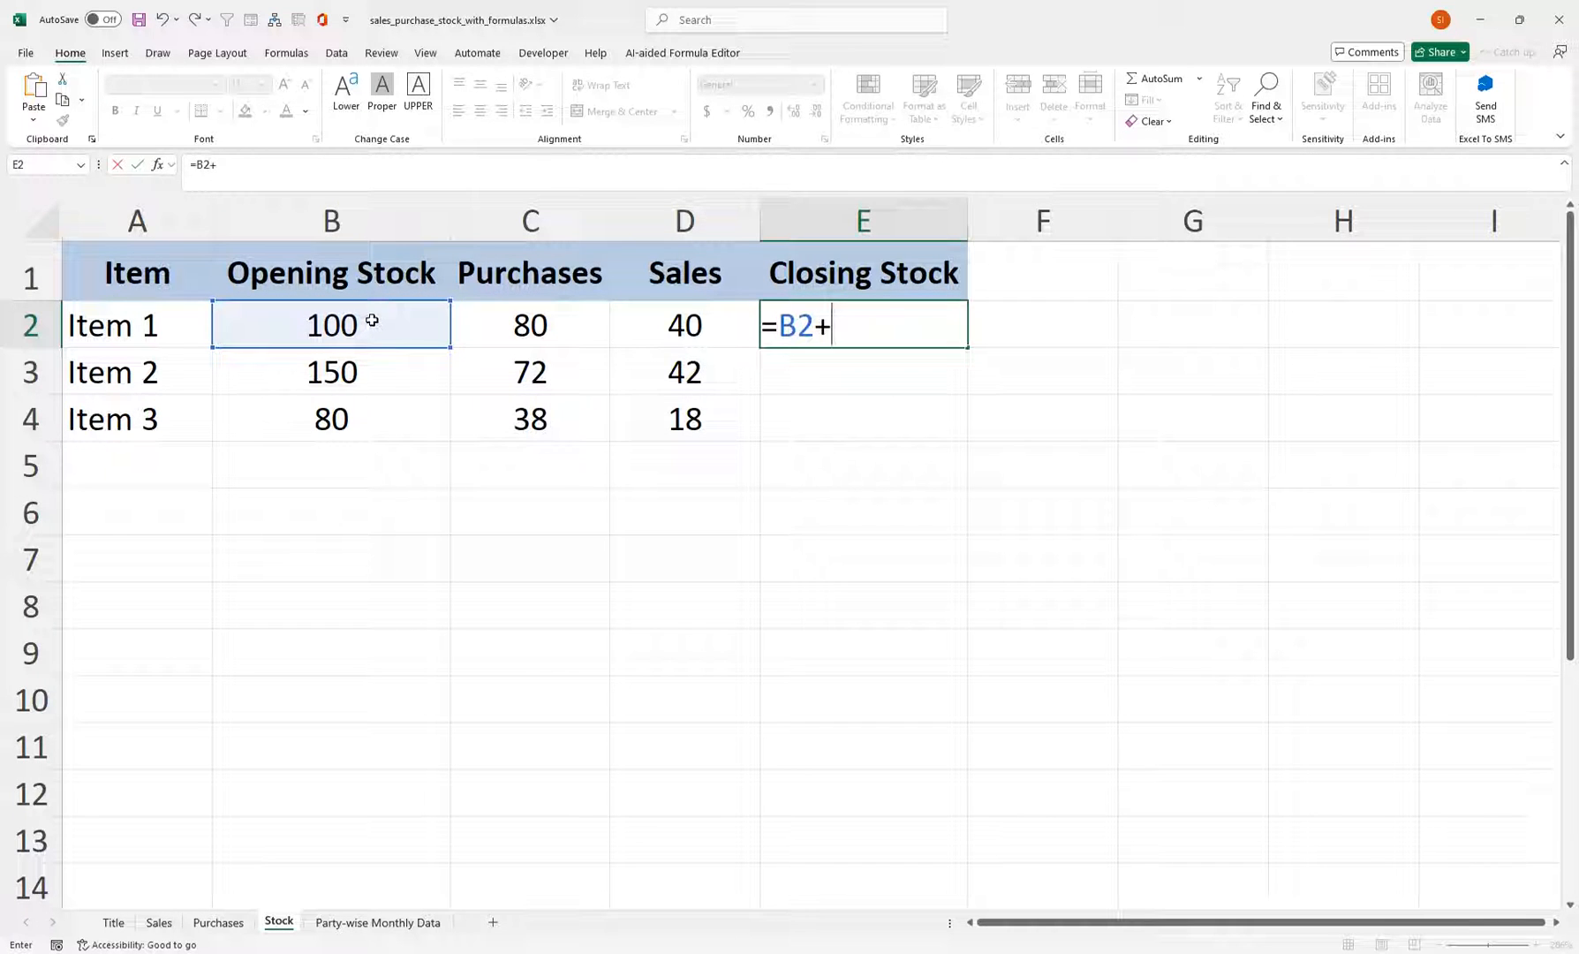
{"action": "left_click", "coordinate": [535, 319]}
{"action": "type", "text": "-"}
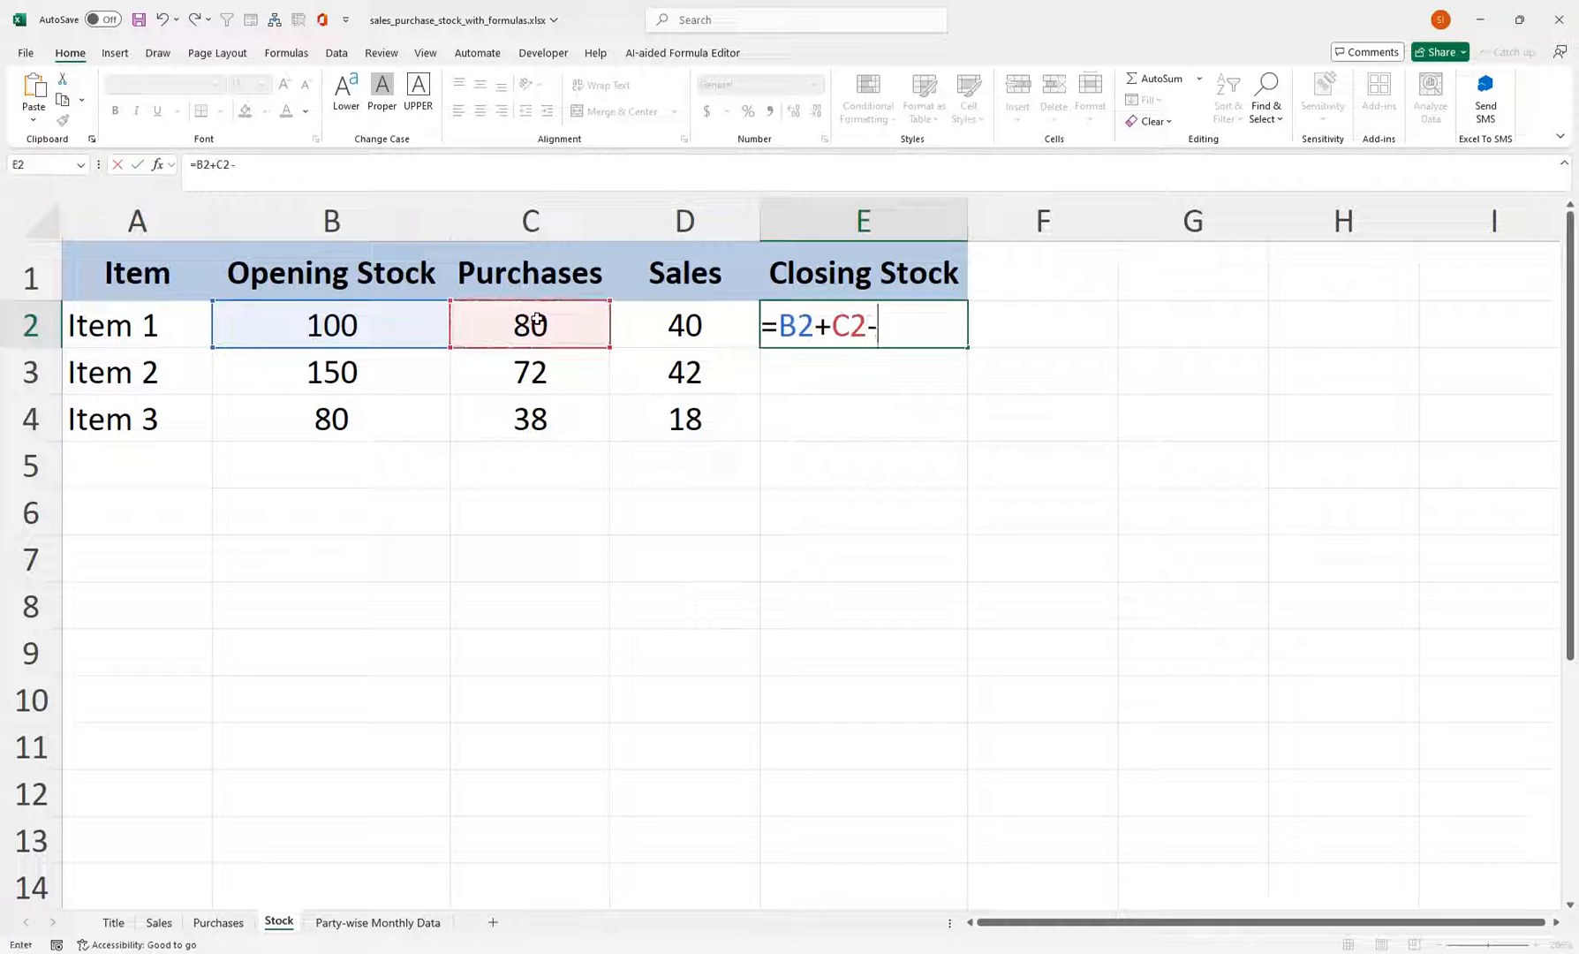
{"action": "left_click", "coordinate": [617, 325]}
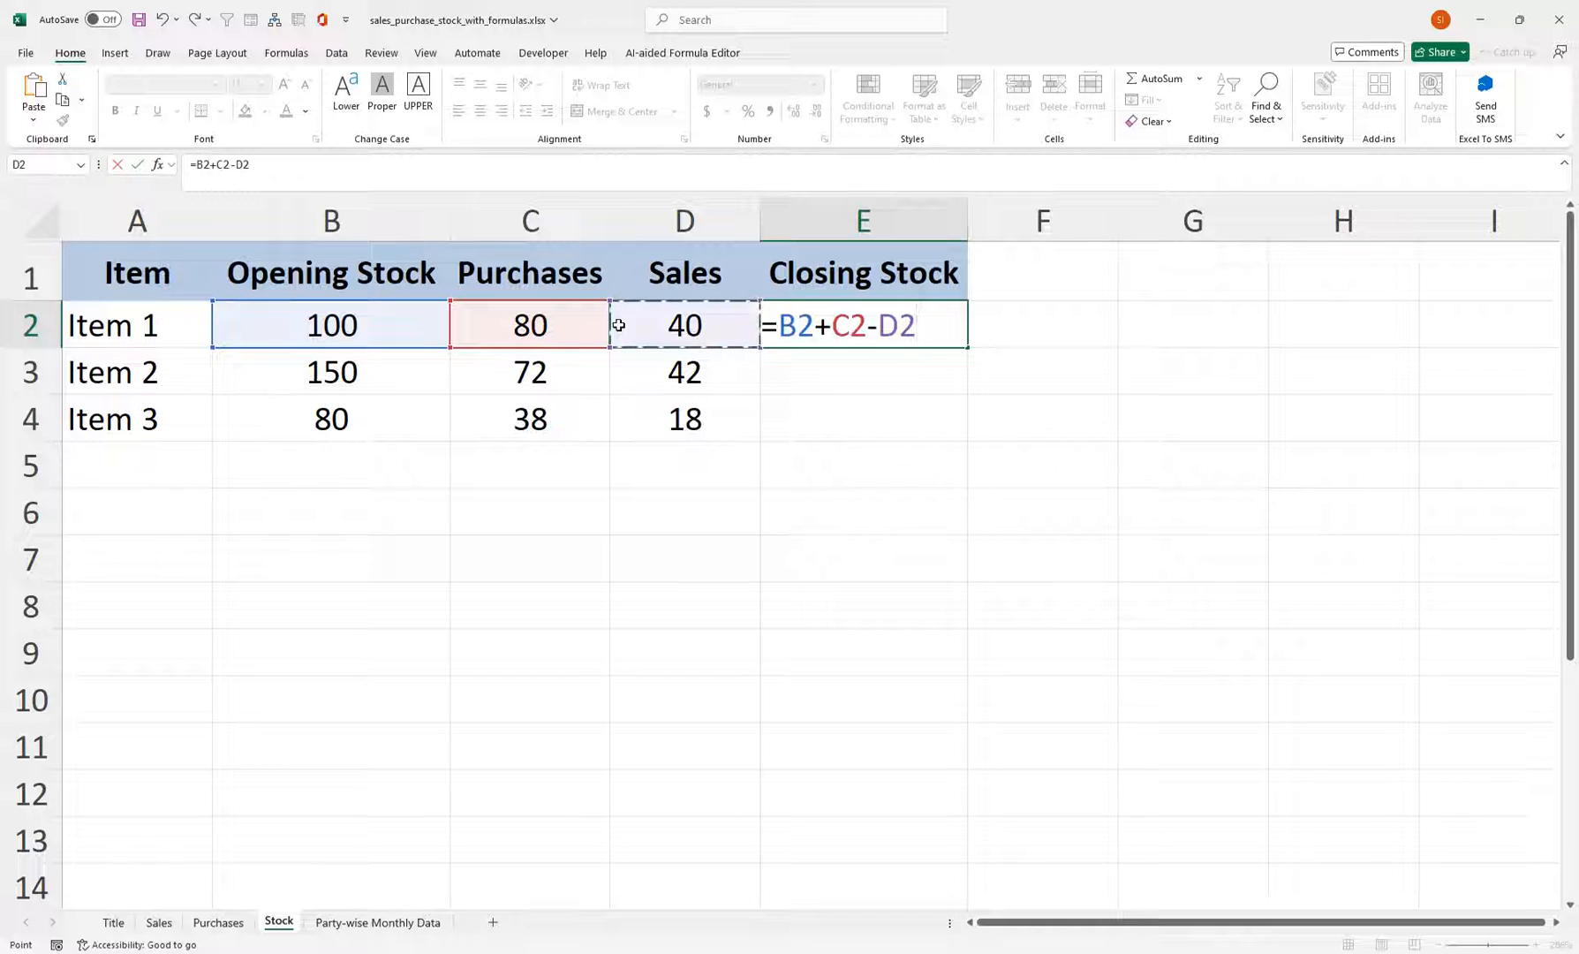
{"action": "key", "text": "Return"}
Step: Fill the Closing Stock formula from E2 down to E4
{"action": "left_click", "coordinate": [933, 298]}
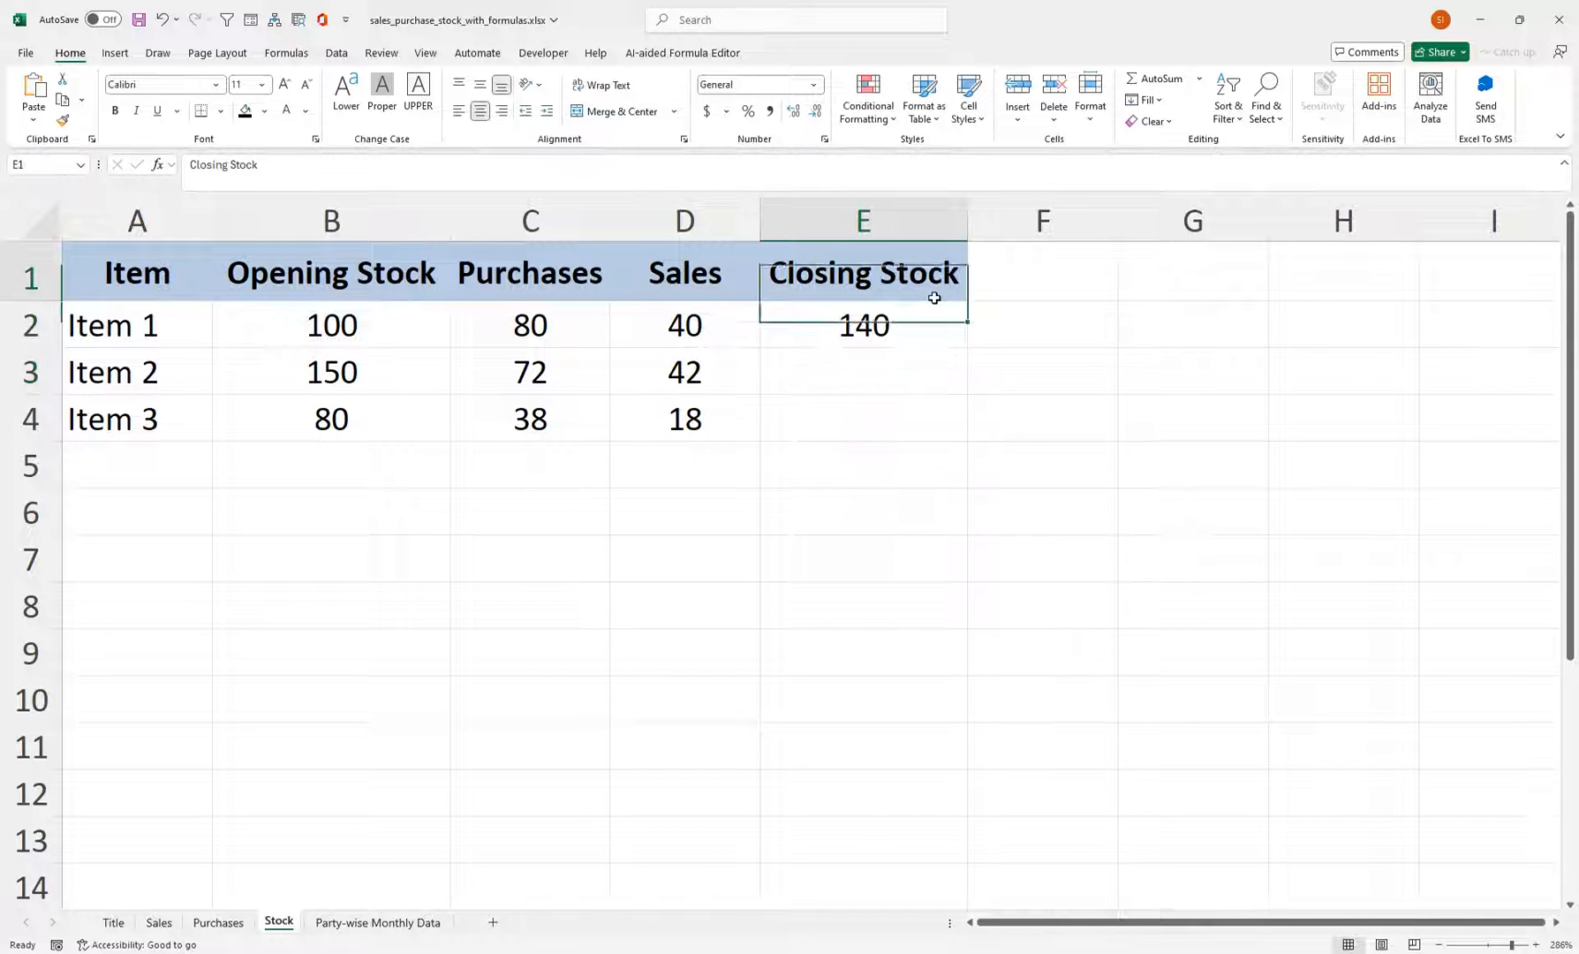
{"action": "left_click", "coordinate": [963, 354]}
{"action": "left_click", "coordinate": [965, 342]}
{"action": "left_click_drag", "start_coordinate": [968, 346], "coordinate": [966, 437]}
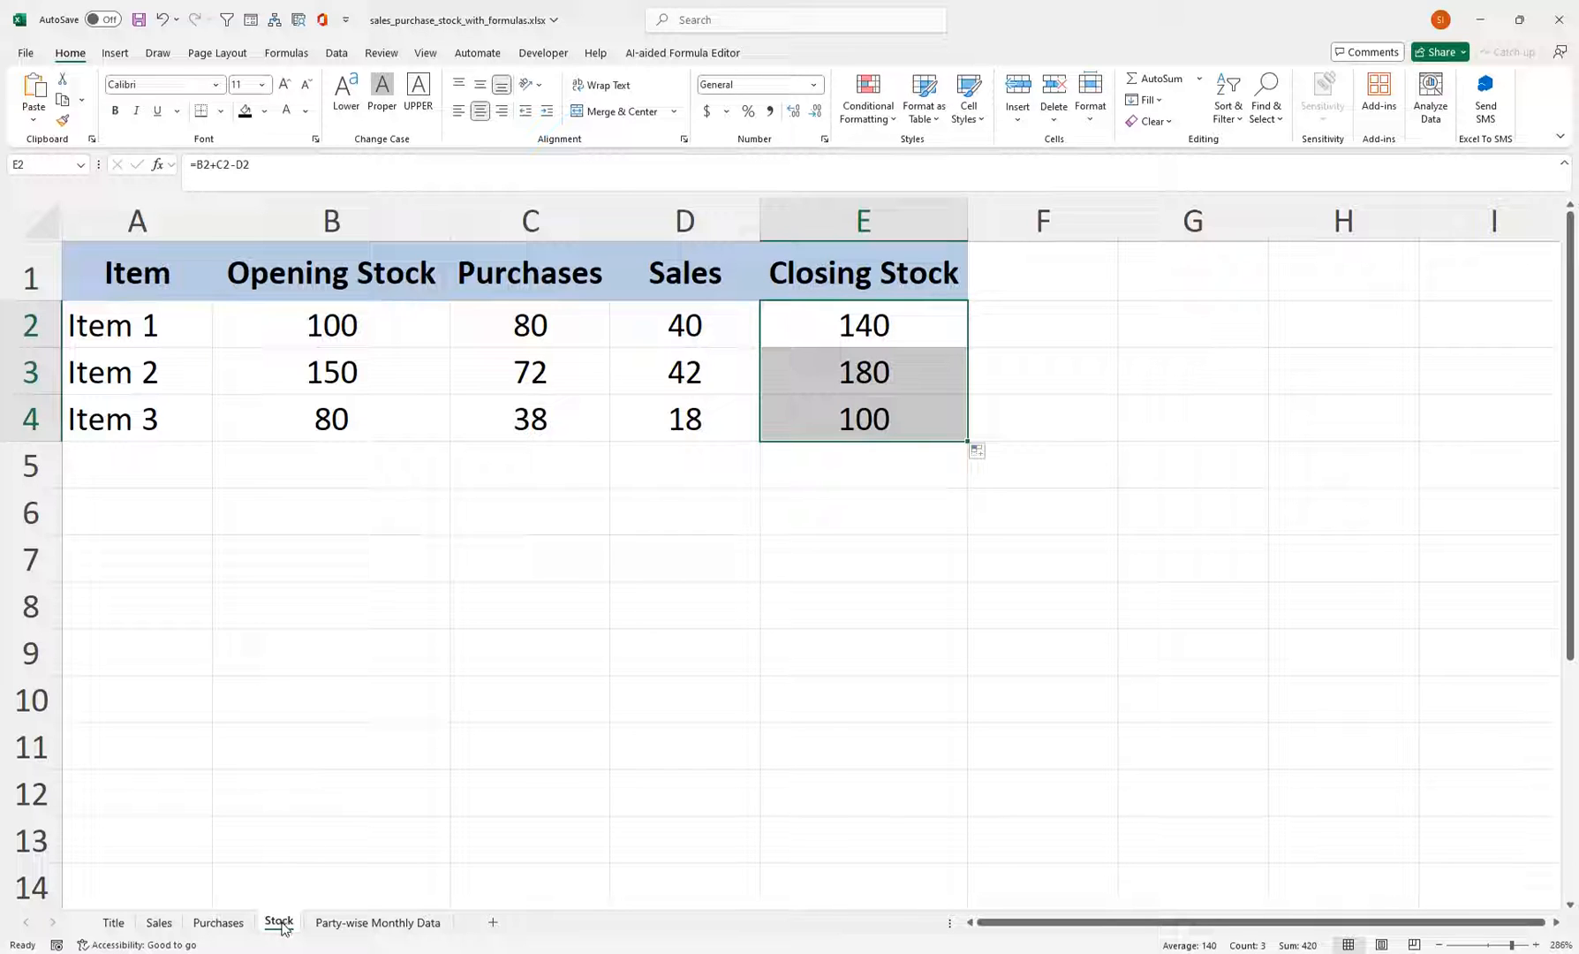
Step: Open the Party-wise Monthly Data sheet and inspect the first Month value in A2
{"action": "left_click", "coordinate": [336, 927]}
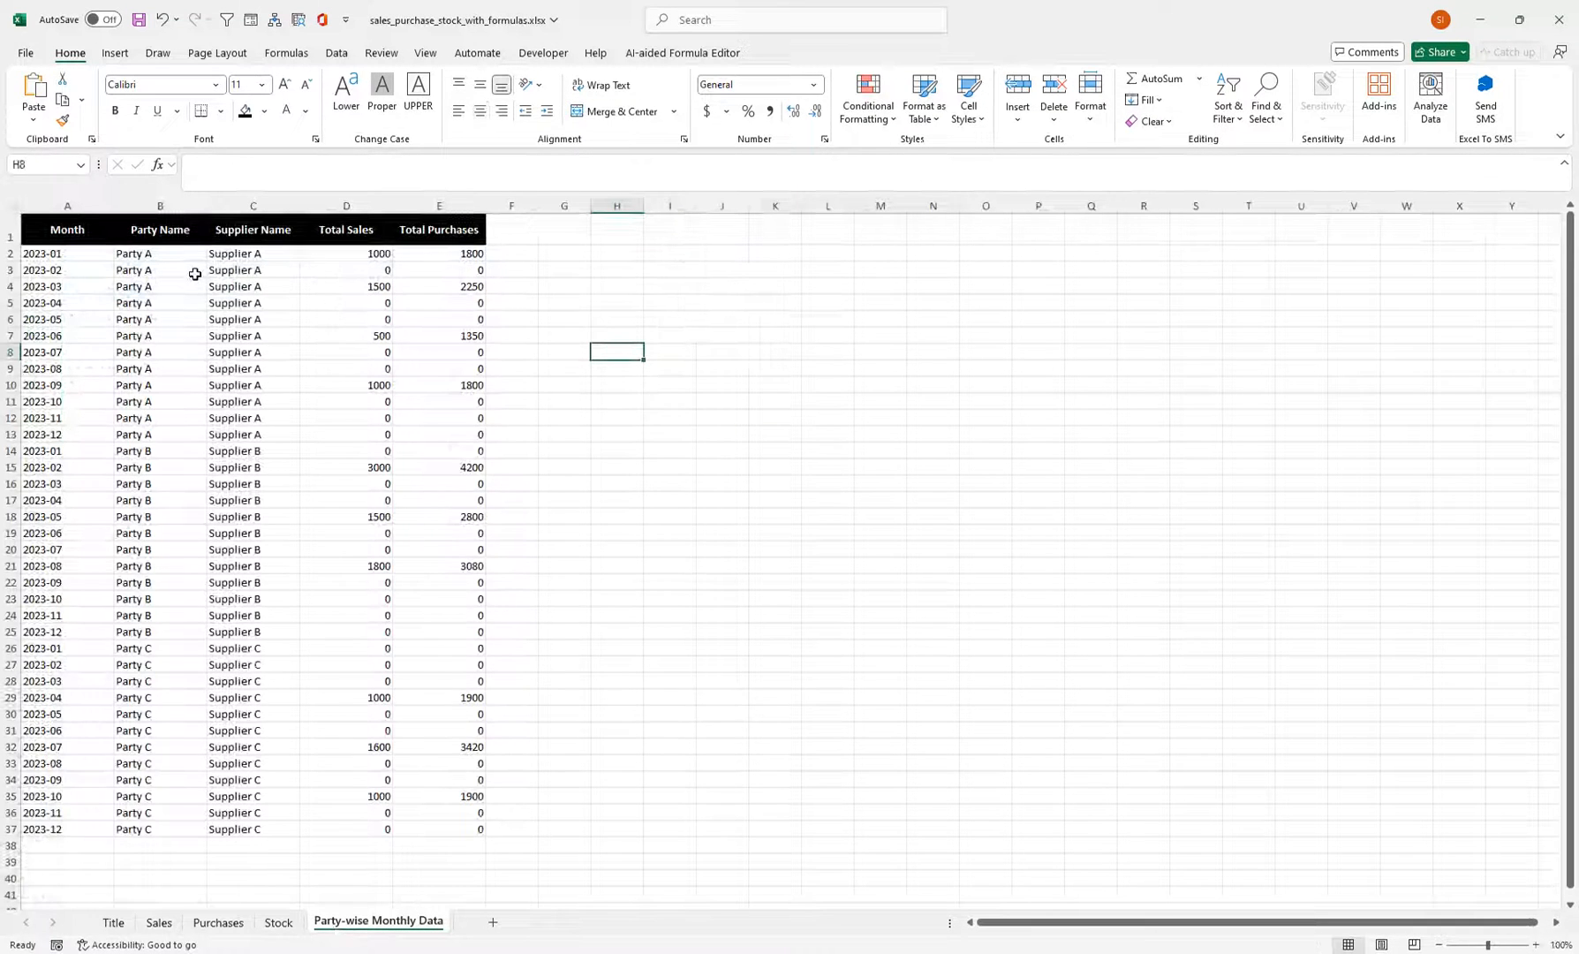
{"action": "left_click", "coordinate": [652, 283]}
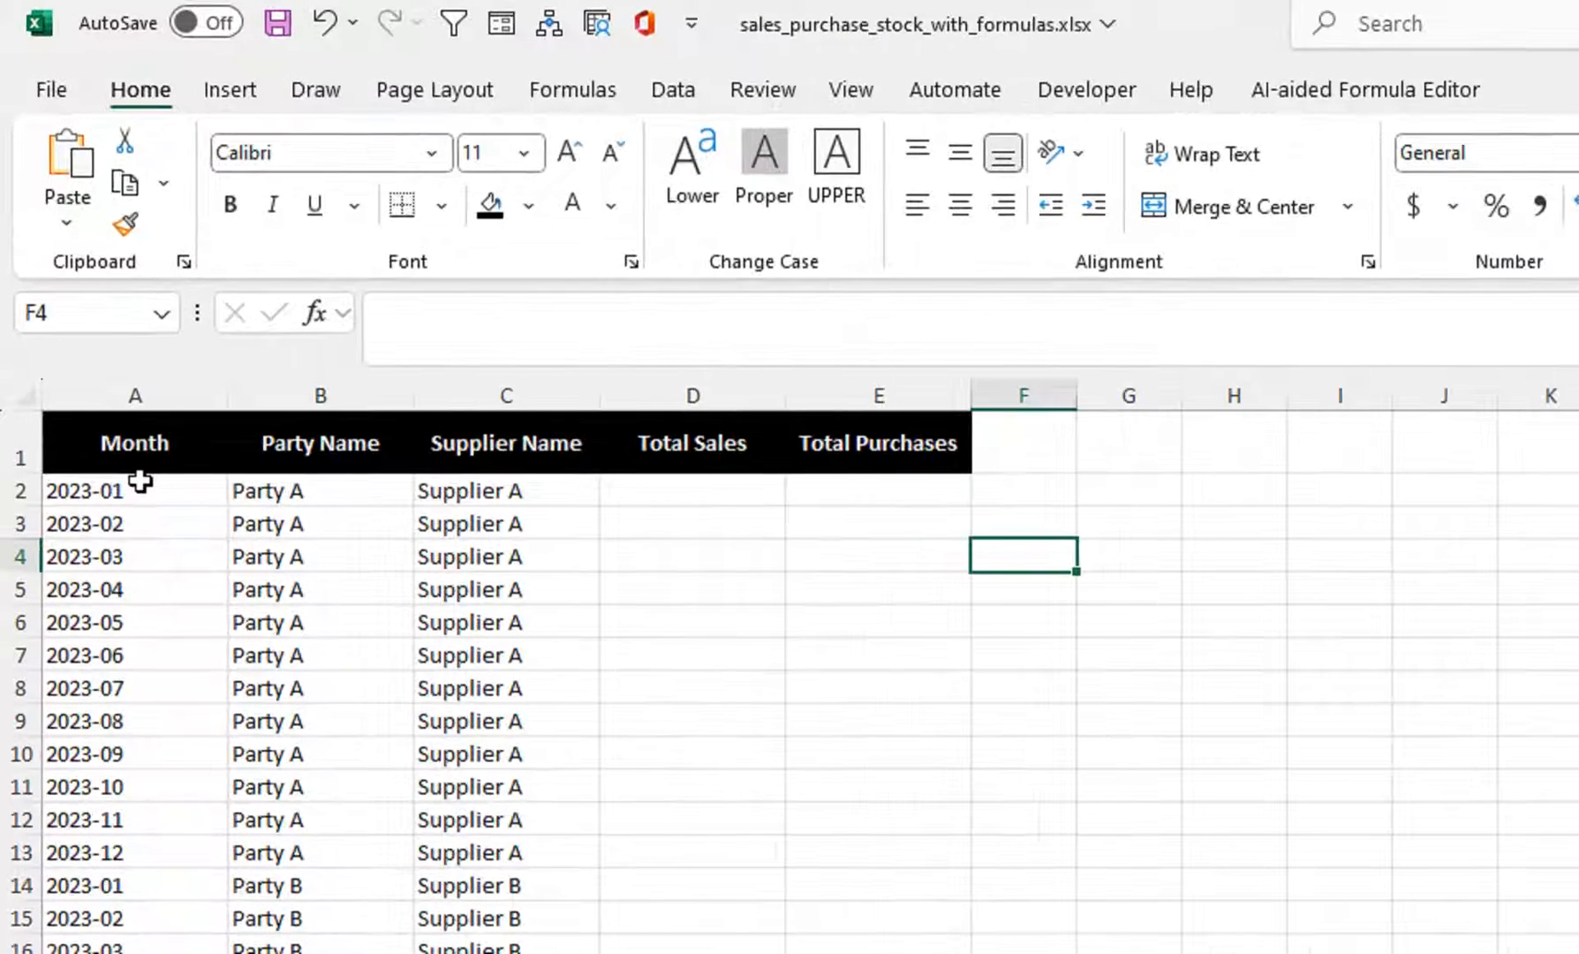
{"action": "left_click", "coordinate": [124, 490]}
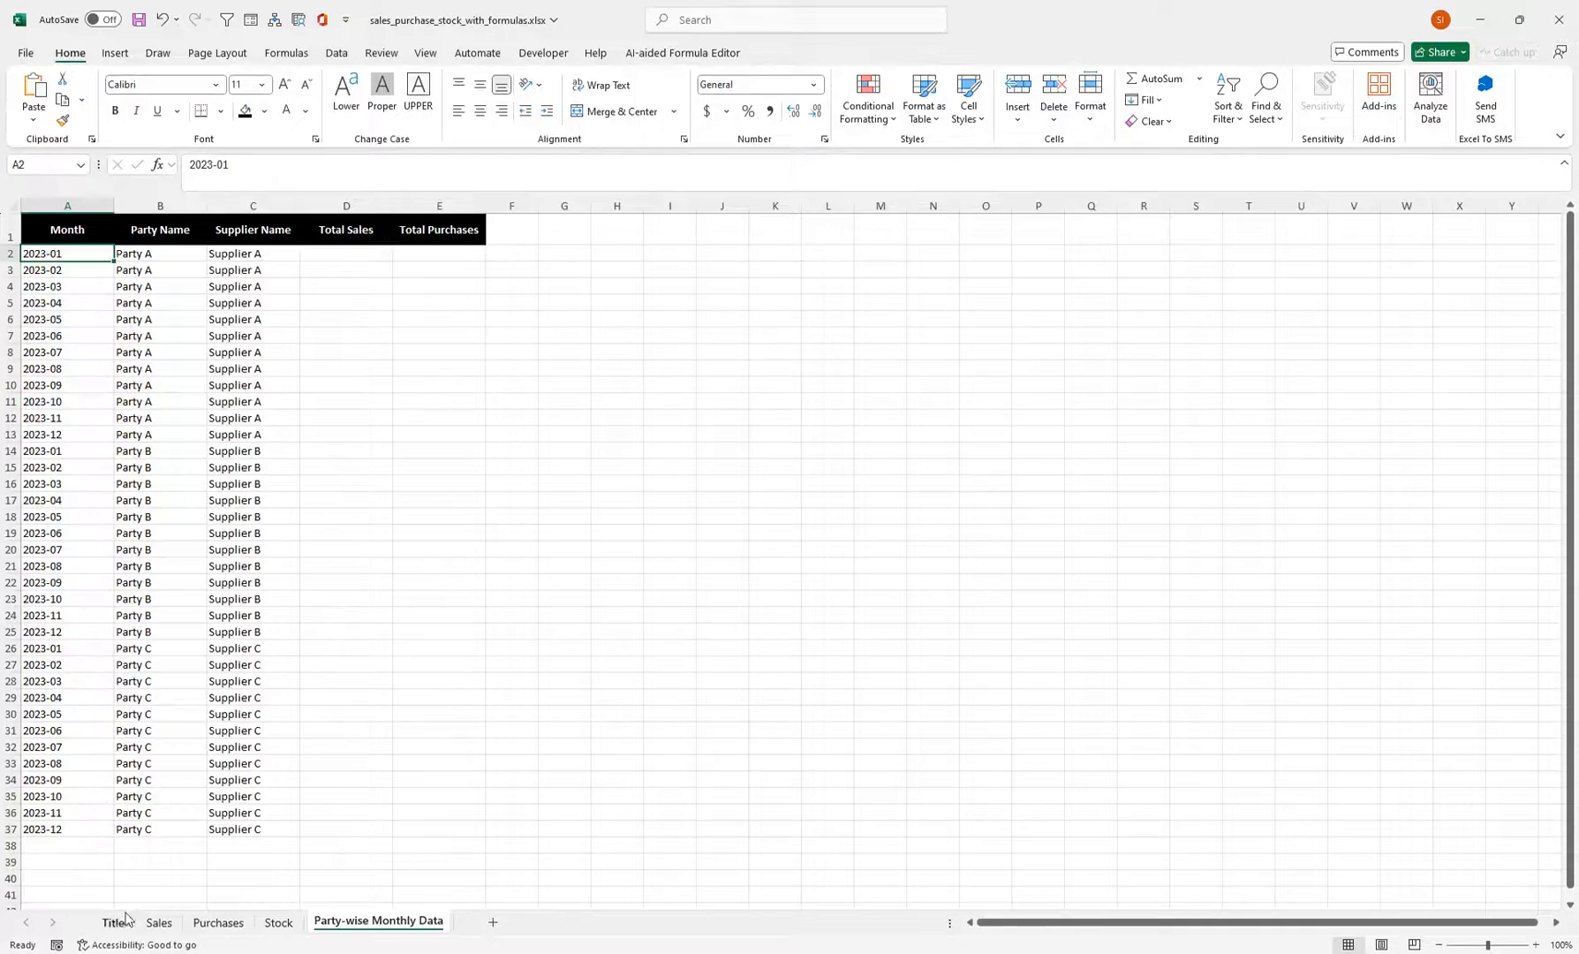
Step: Check the custom number format of the date in A2 of the Sales sheet, then close the format settings
{"action": "left_click", "coordinate": [158, 921]}
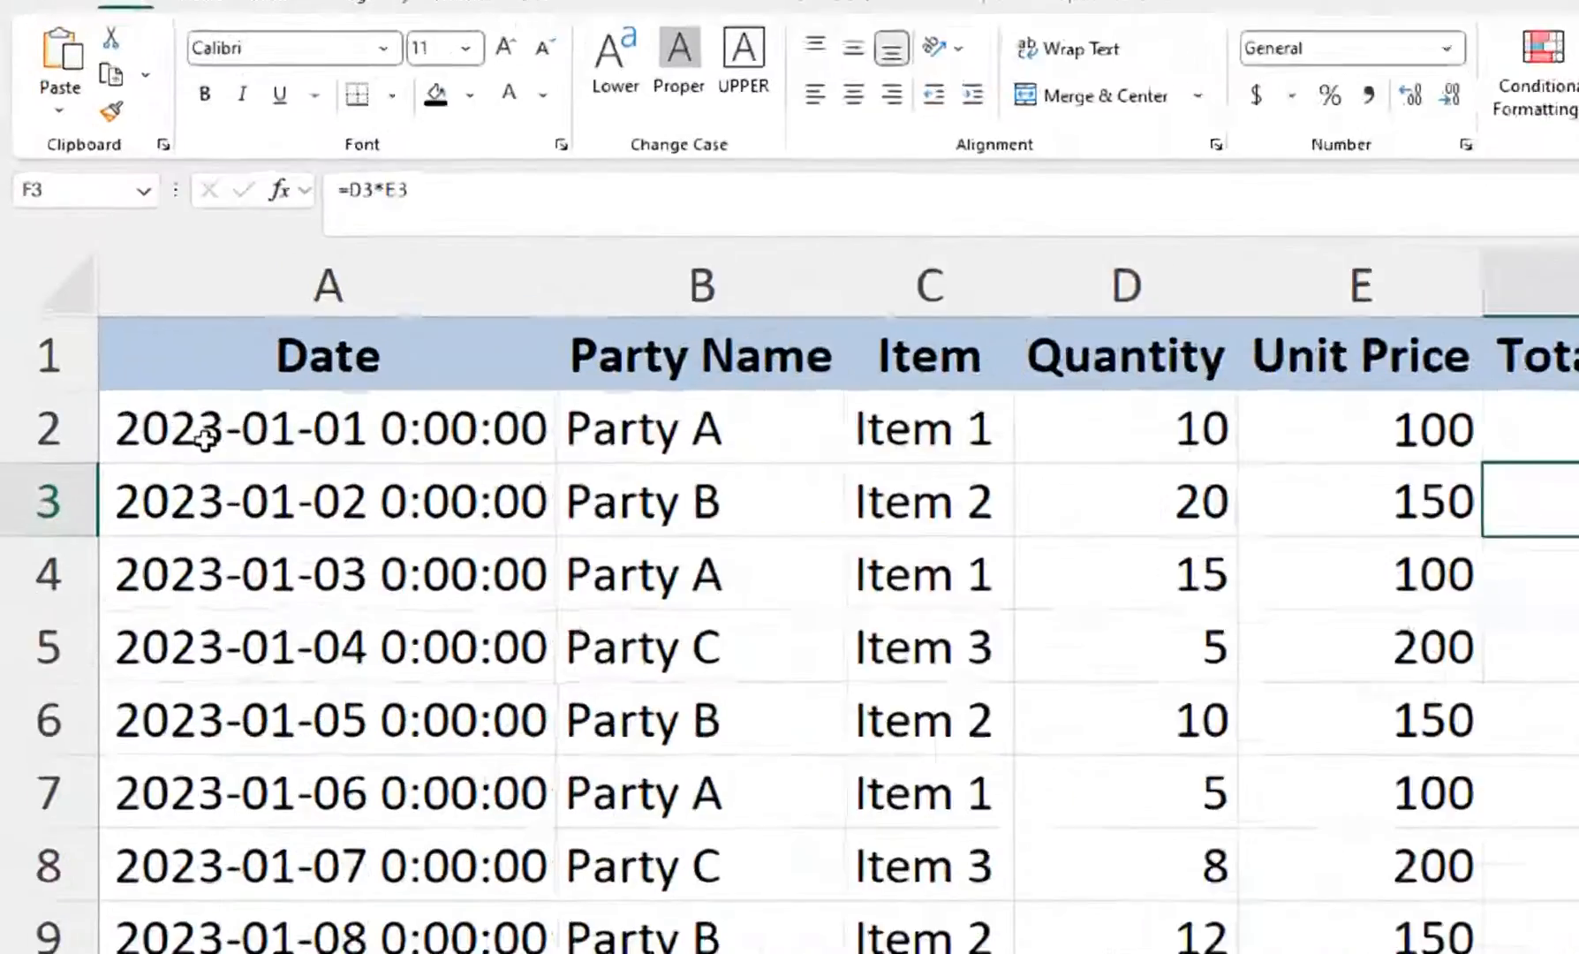
{"action": "left_click", "coordinate": [117, 297]}
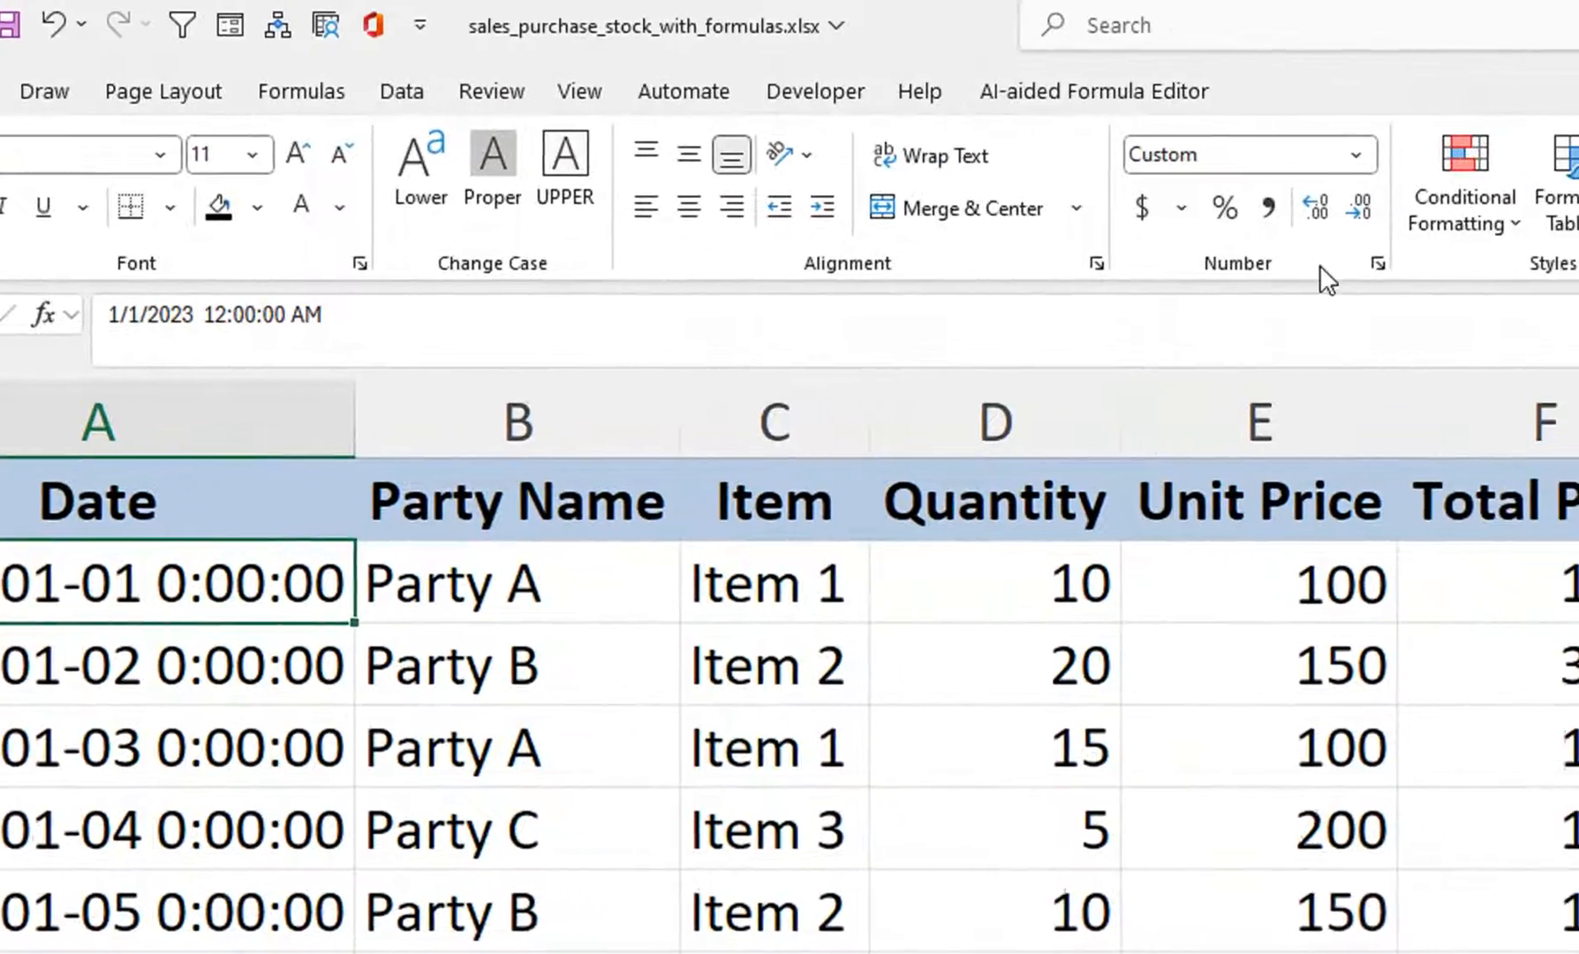
{"action": "left_click", "coordinate": [1442, 204]}
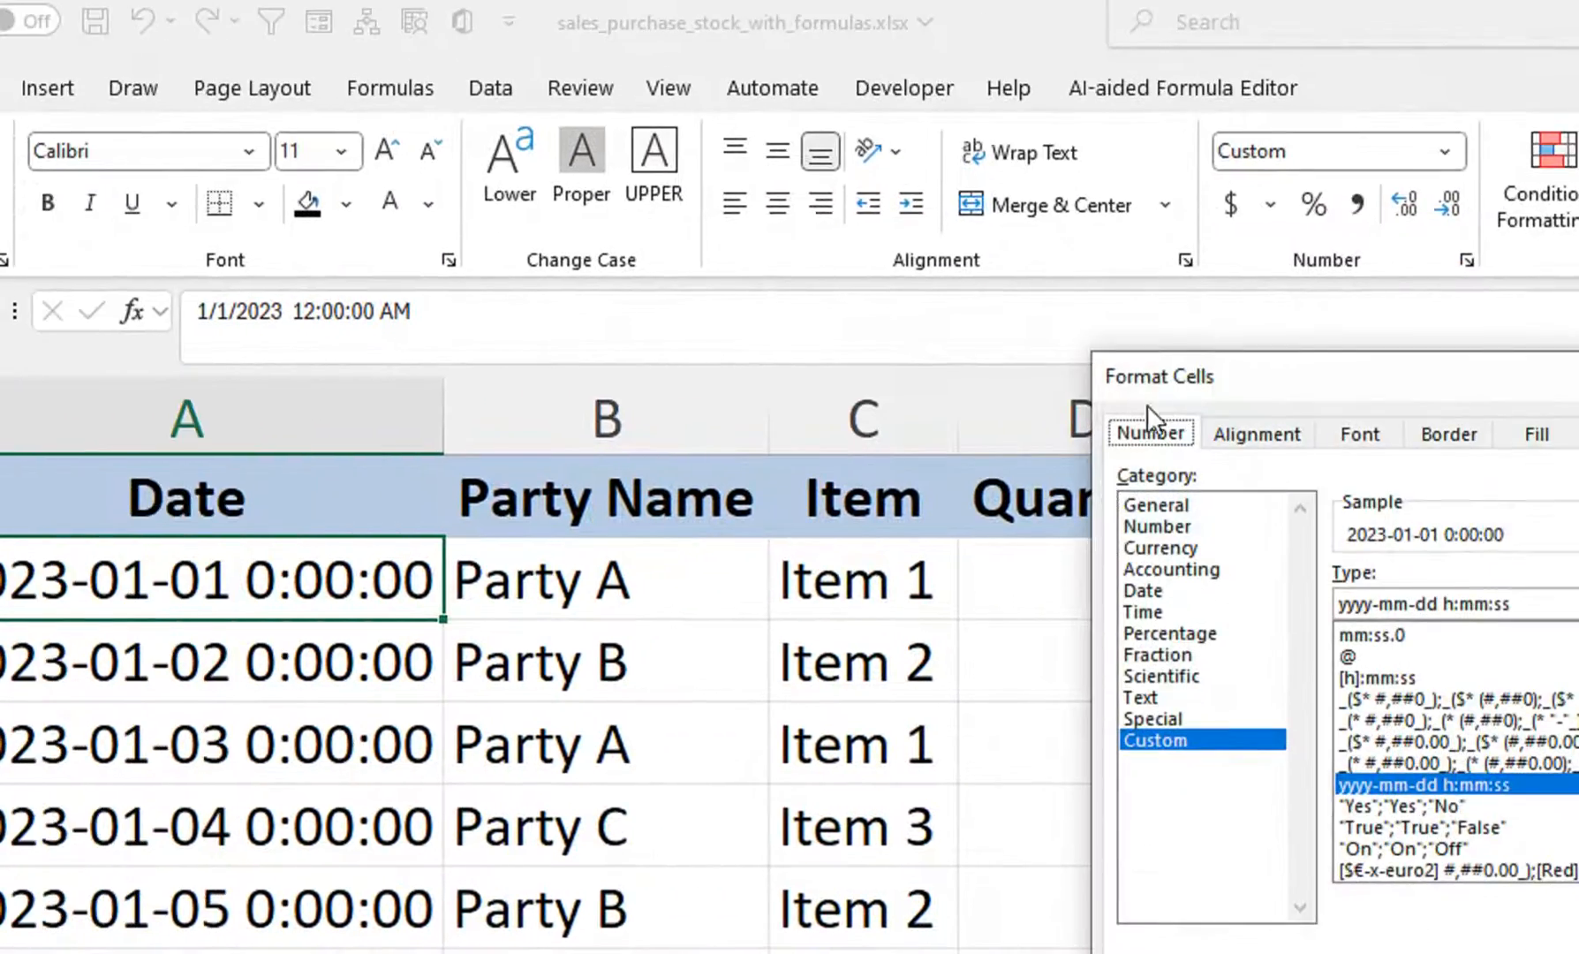
{"action": "left_click_drag", "start_coordinate": [1152, 389], "coordinate": [653, 477]}
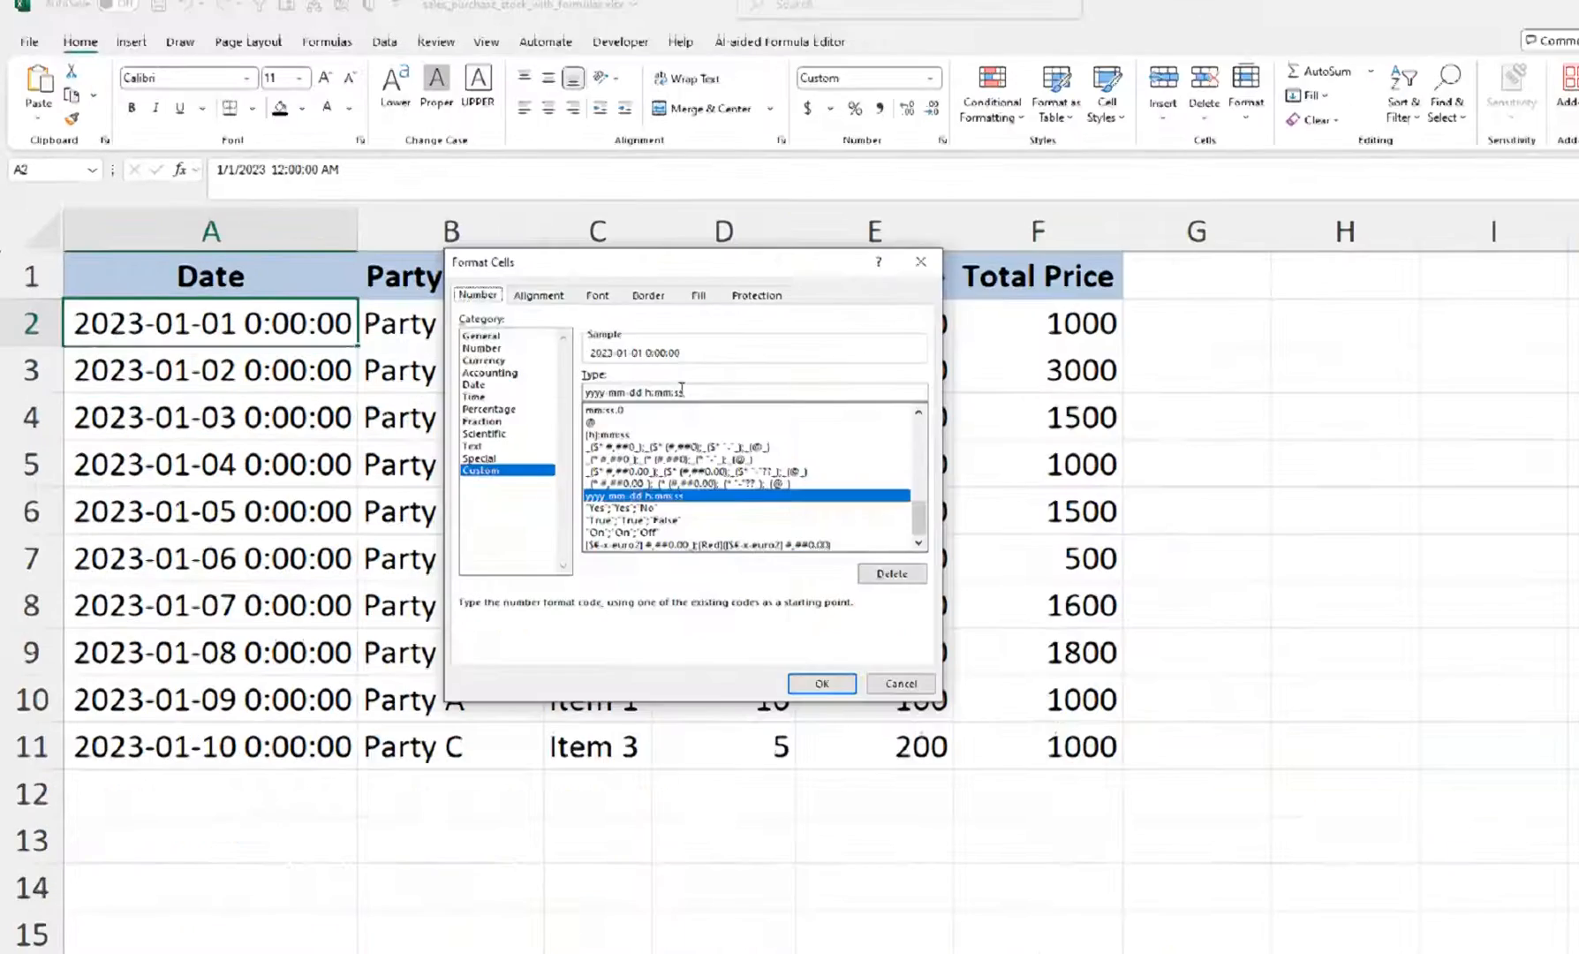
{"action": "key", "text": "Return"}
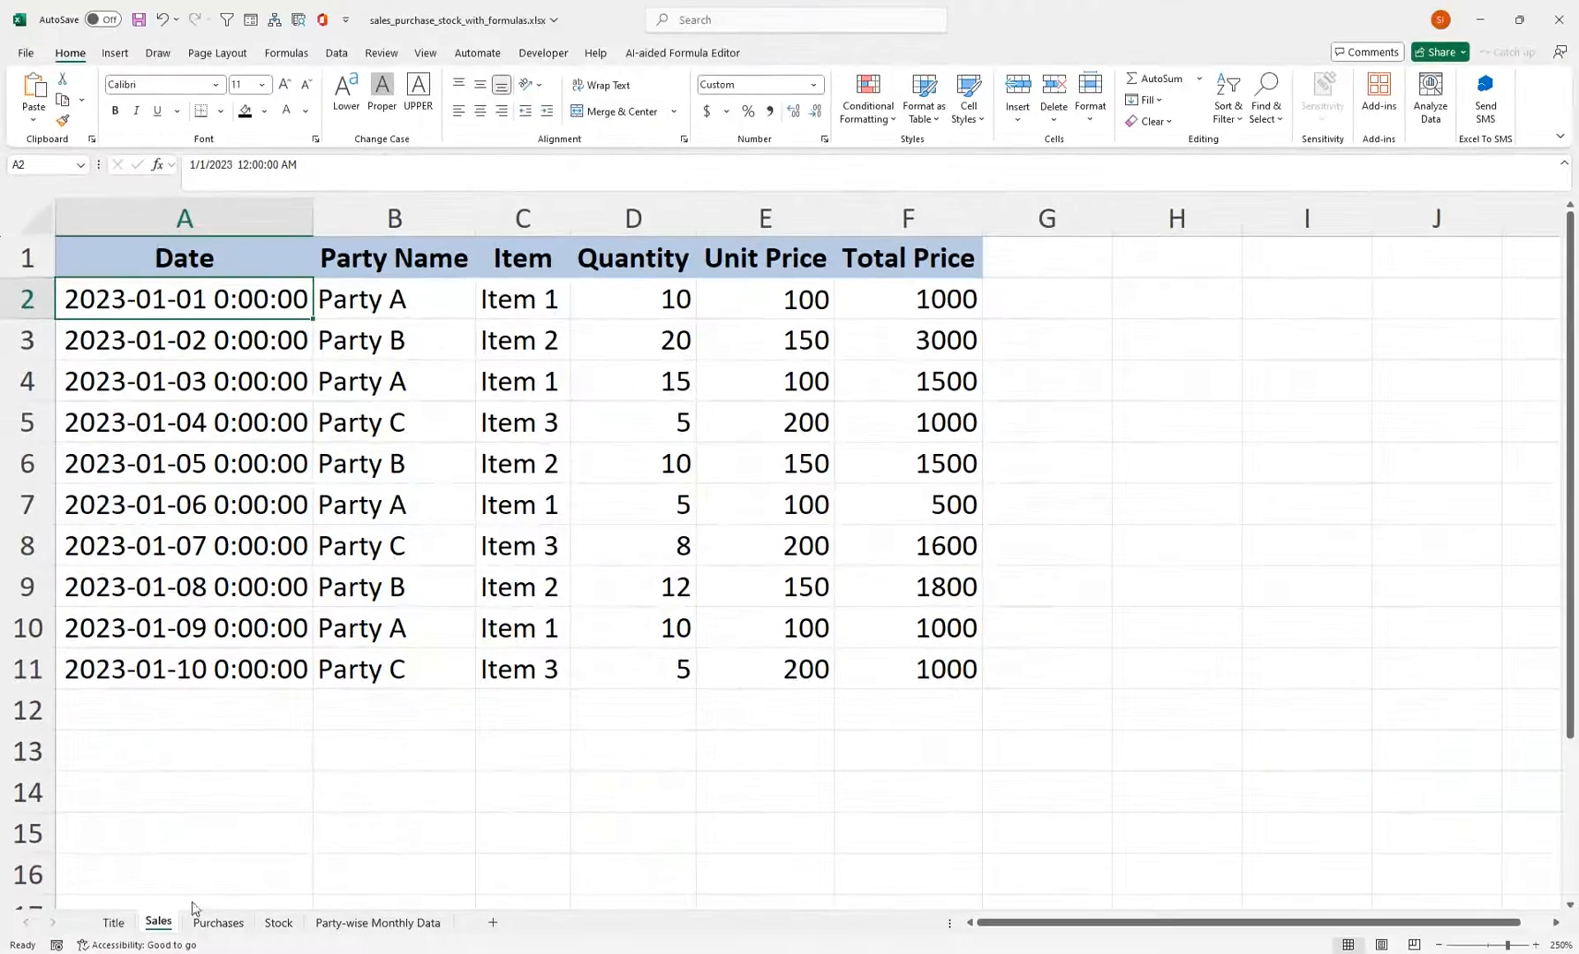
Step: Start a DATEVALUE formula in G3 of the Party-wise Monthly Data sheet
{"action": "left_click", "coordinate": [343, 922]}
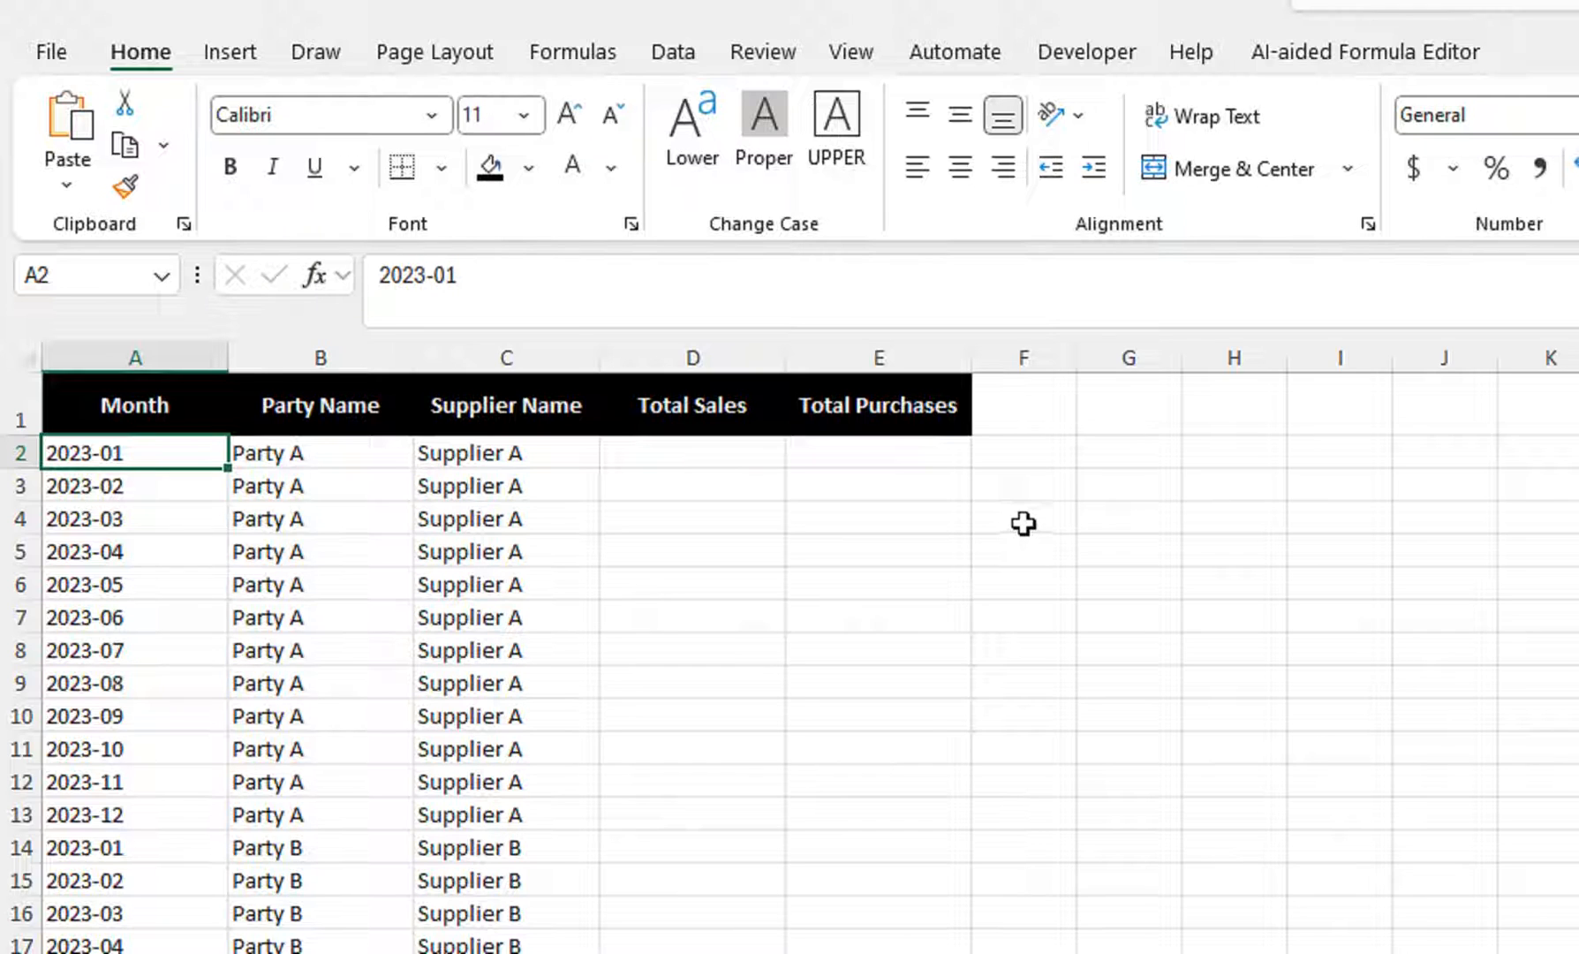
{"action": "left_click", "coordinate": [1134, 484]}
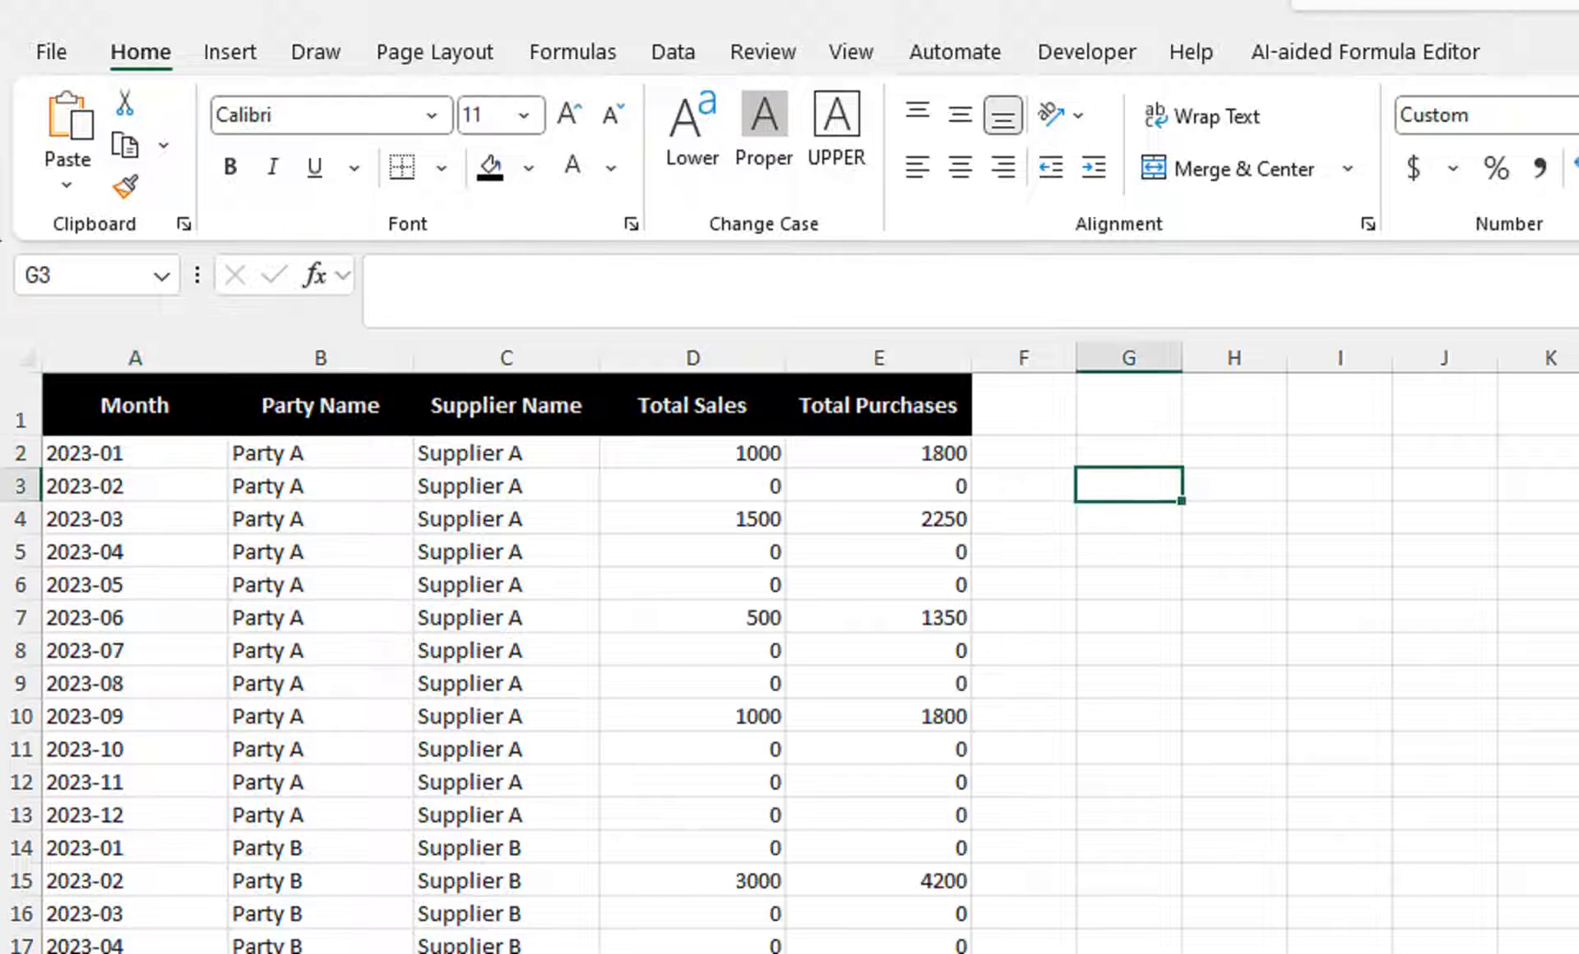
{"action": "double_click", "coordinate": [1137, 484]}
{"action": "type", "text": "=date"}
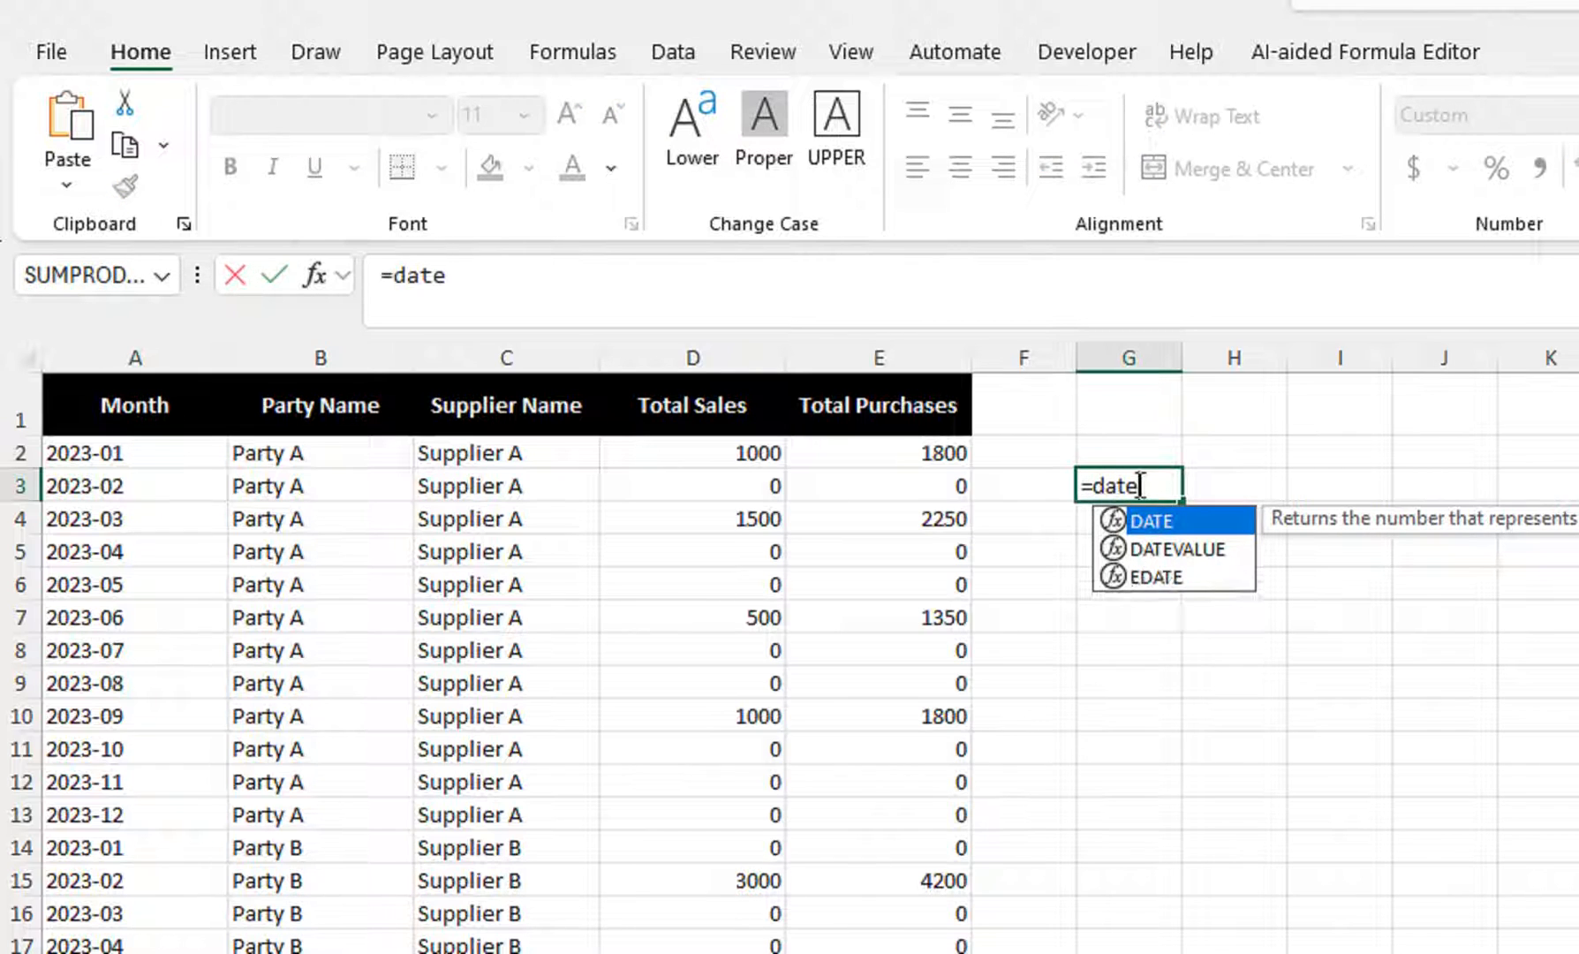
{"action": "key", "text": "Down"}
{"action": "key", "text": "Tab"}
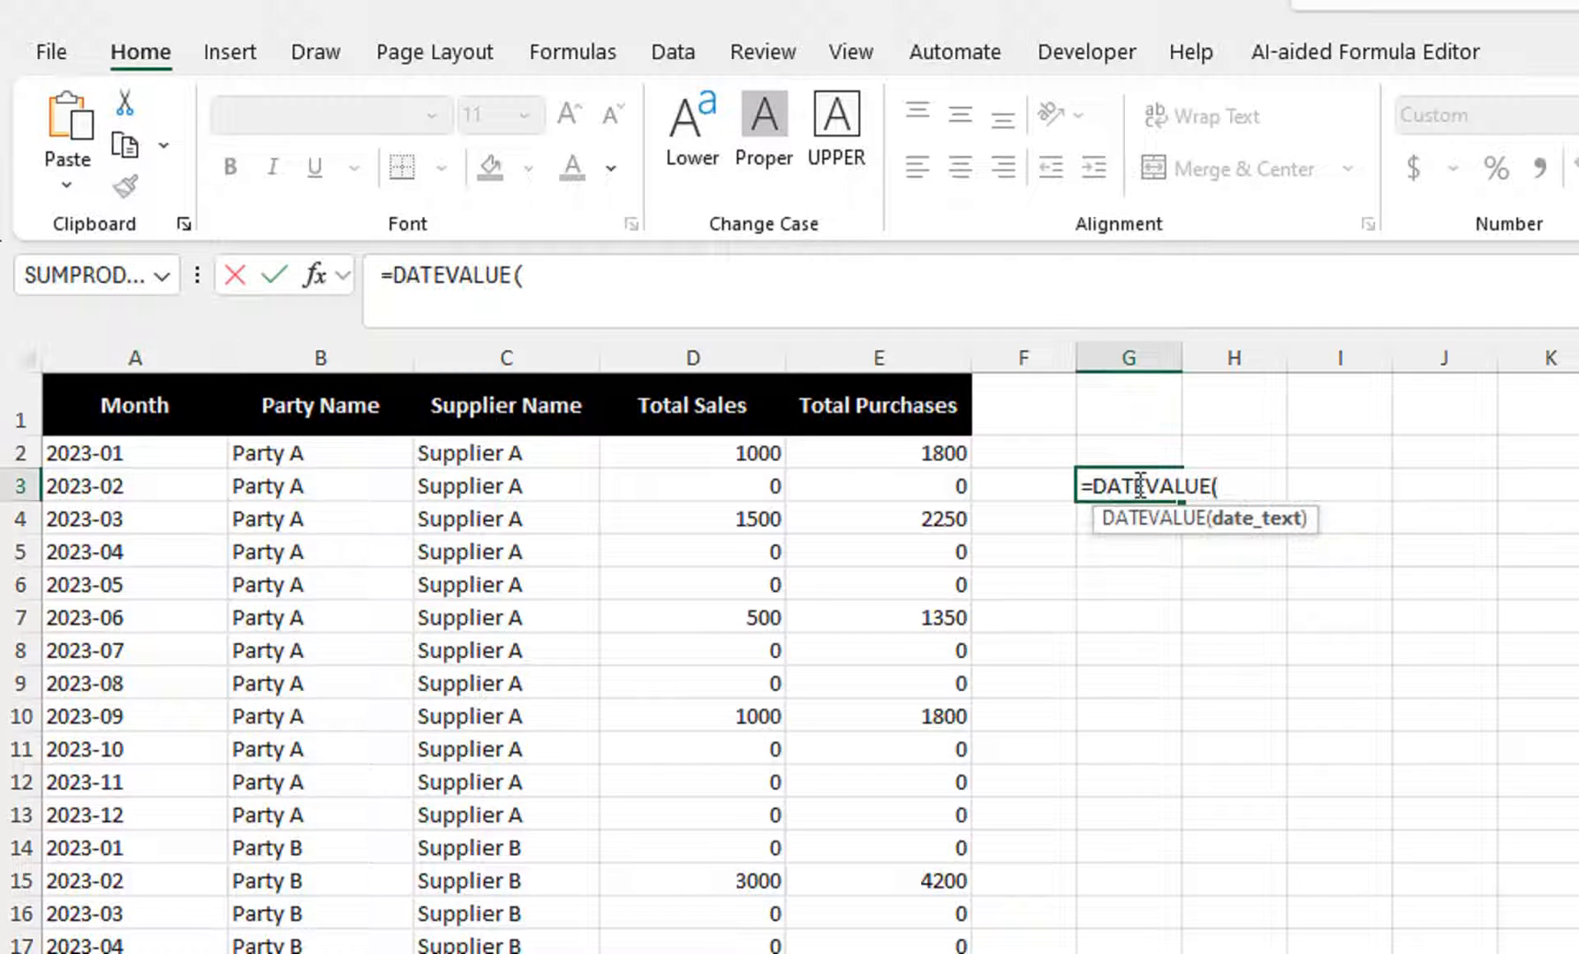
Step: Extend the DATEVALUE formula in G3 with "1/" & RIGHT(A2,2) & "/" for the day and month parts
{"action": "type", "text": "\"1/\" &"}
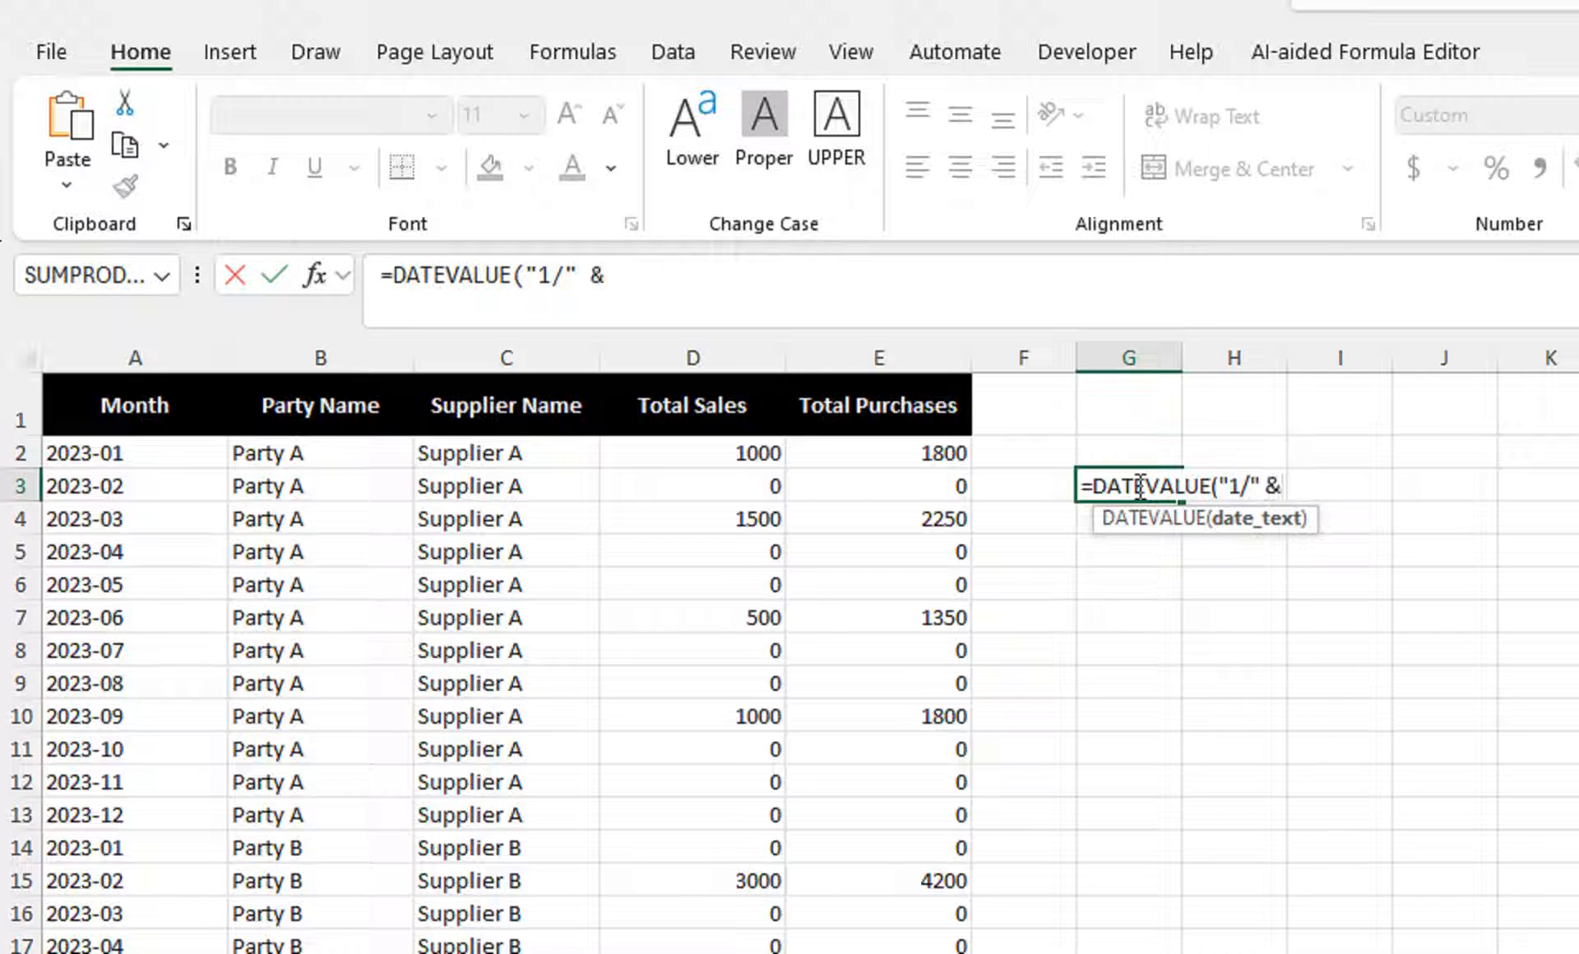
{"action": "type", "text": " right"}
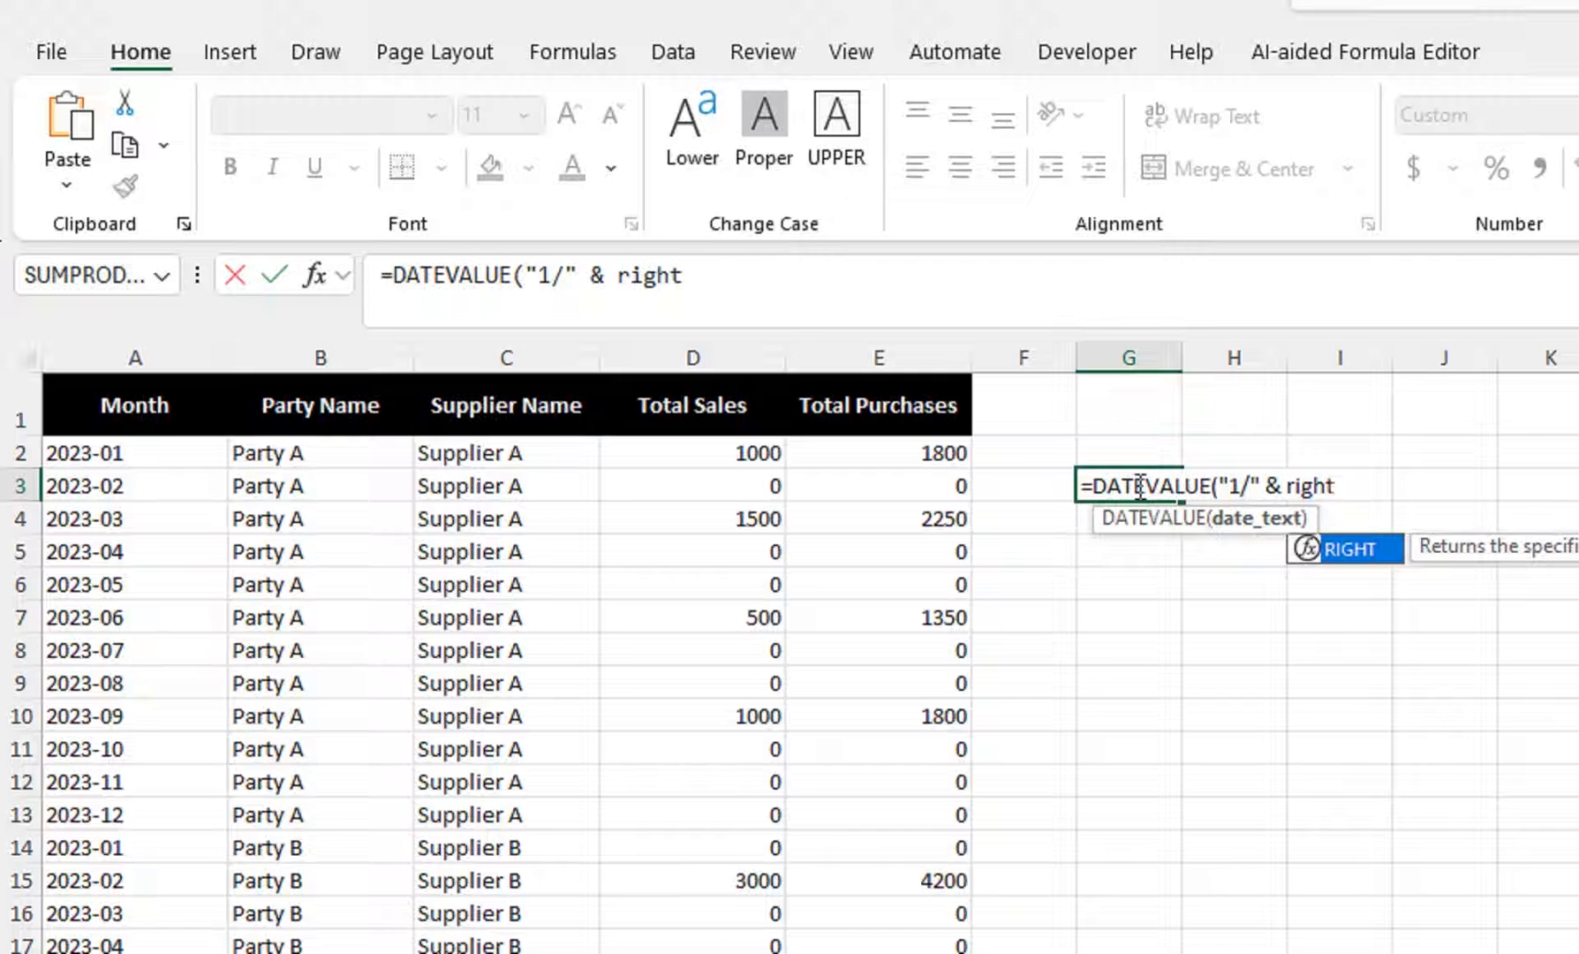
{"action": "key", "text": "Tab"}
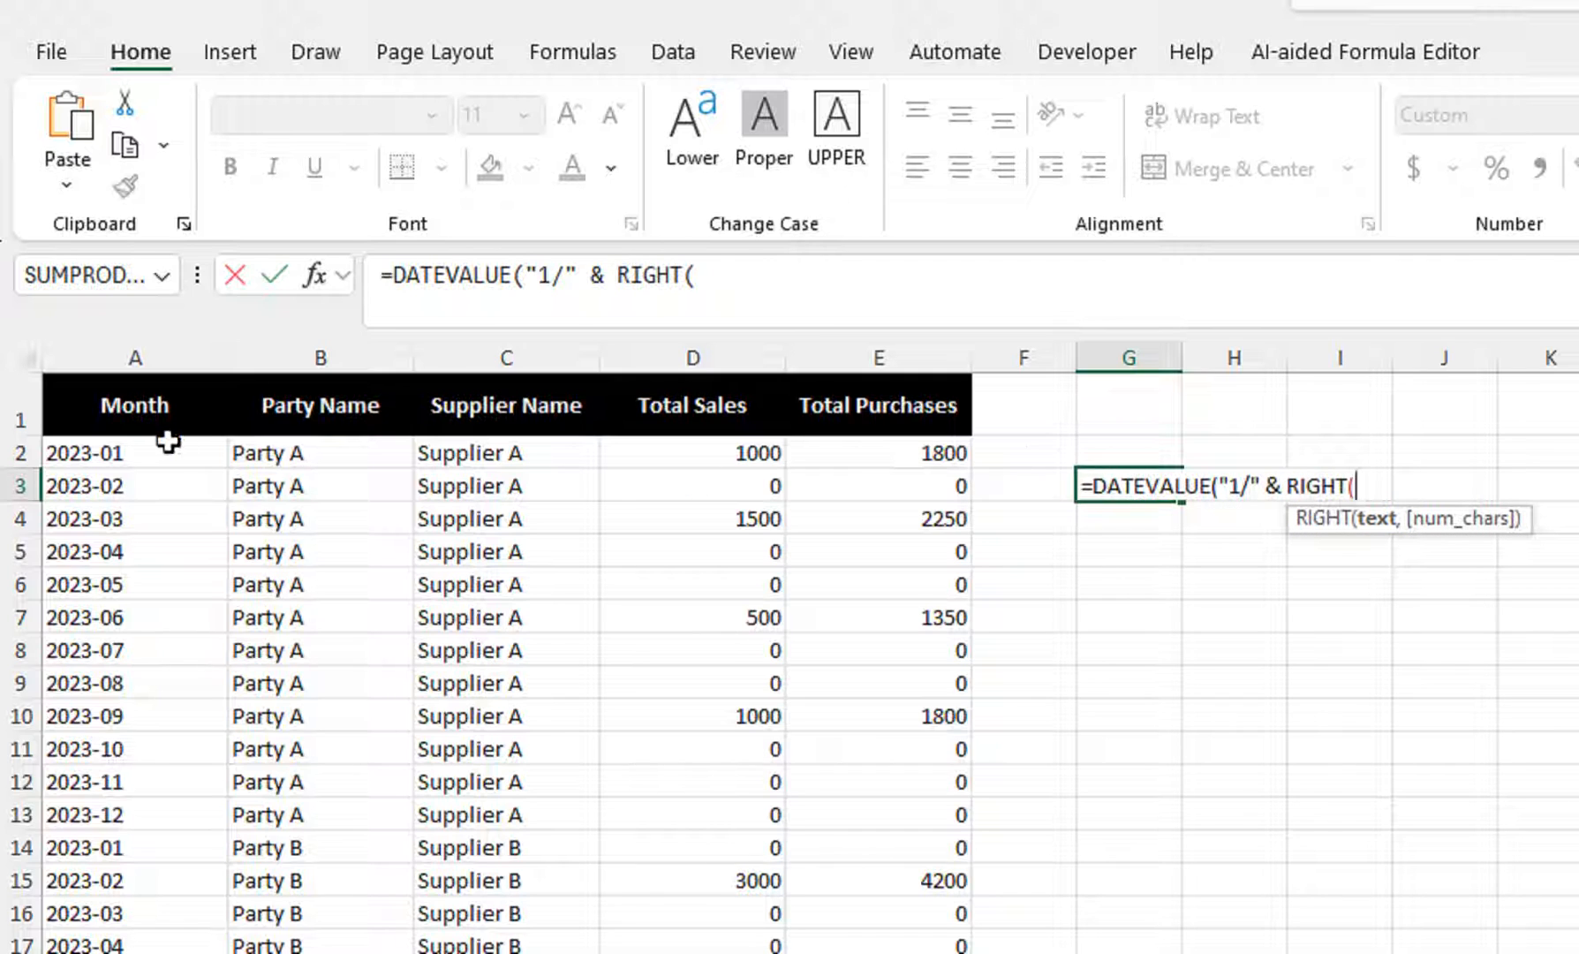
{"action": "left_click", "coordinate": [128, 453]}
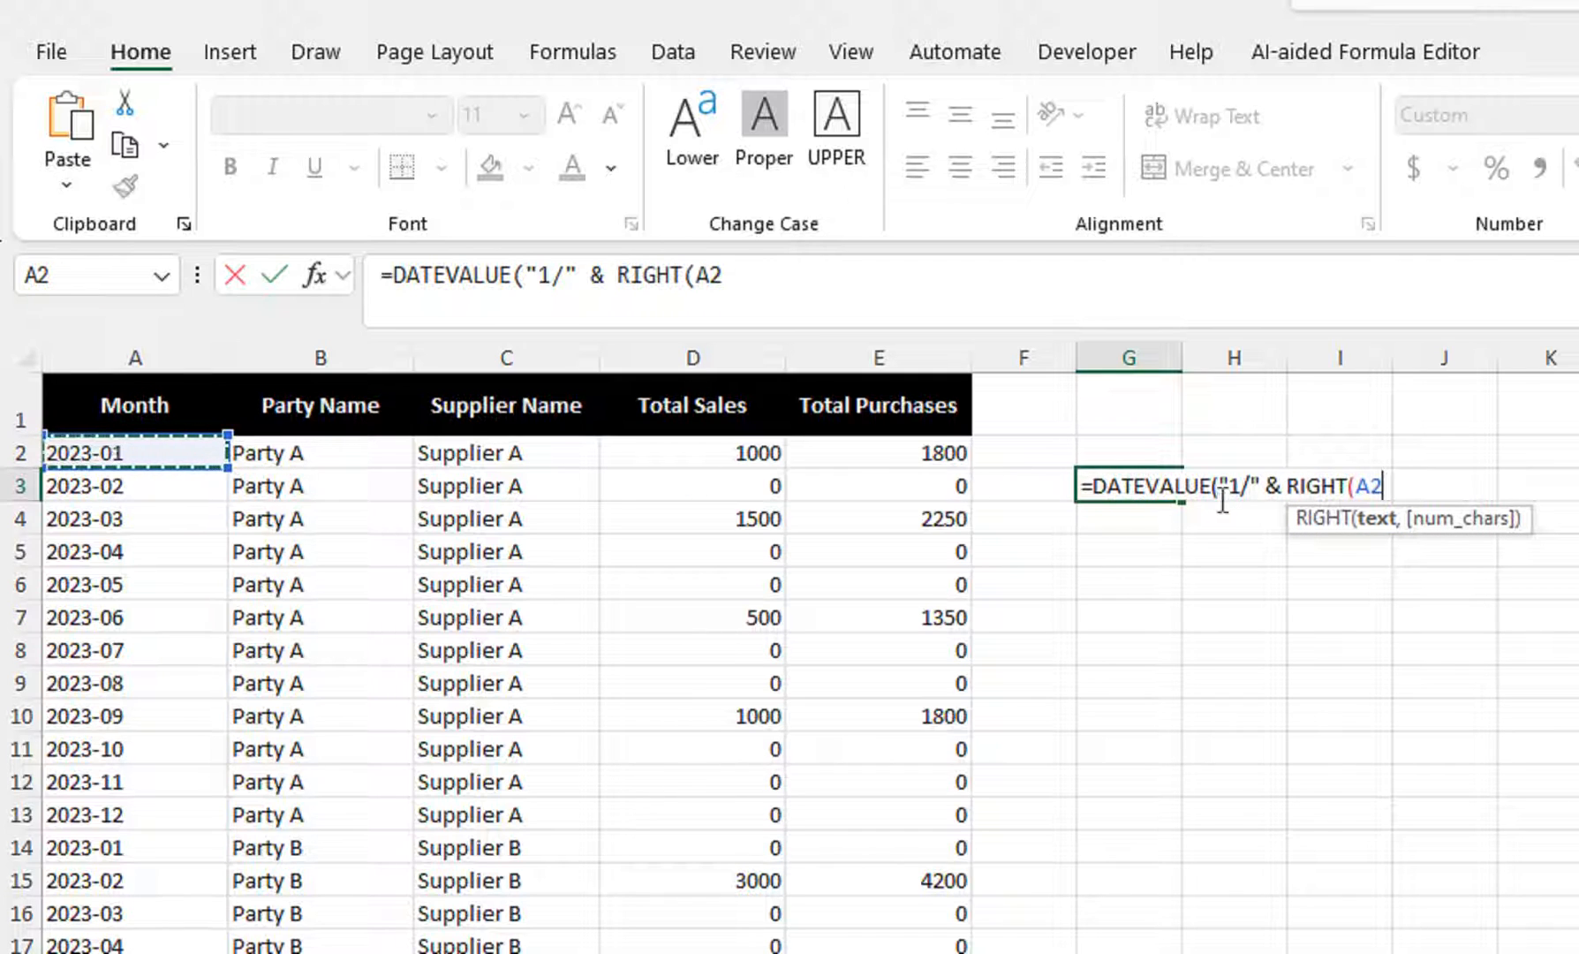
{"action": "type", "text": ",2)"}
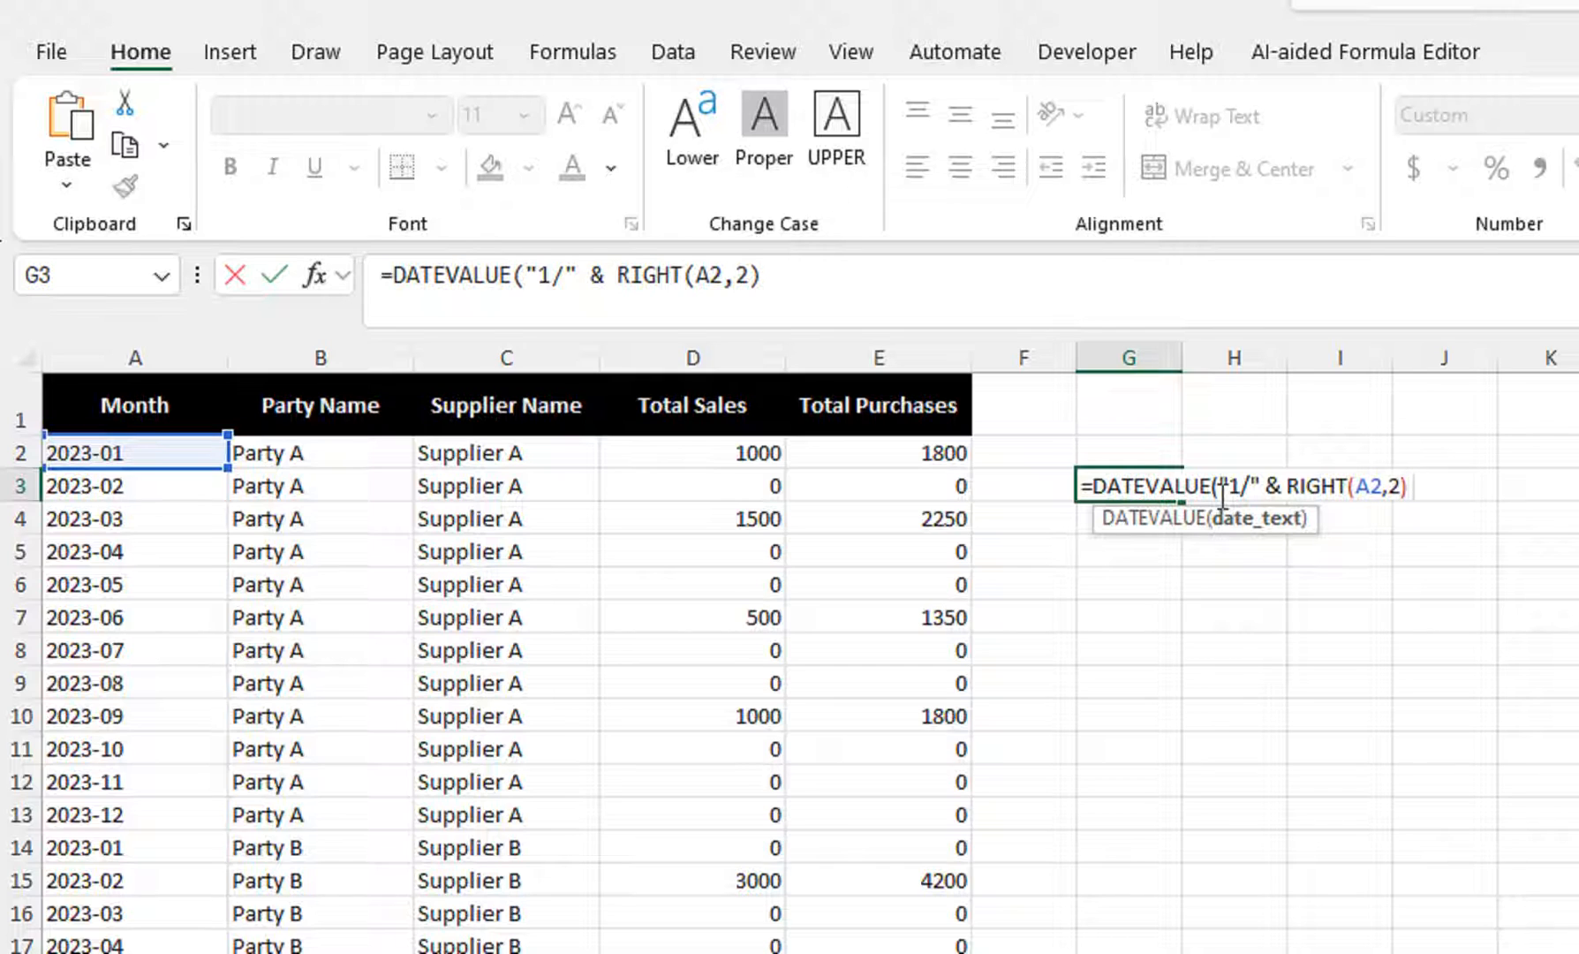
{"action": "type", "text": "& \"/\""}
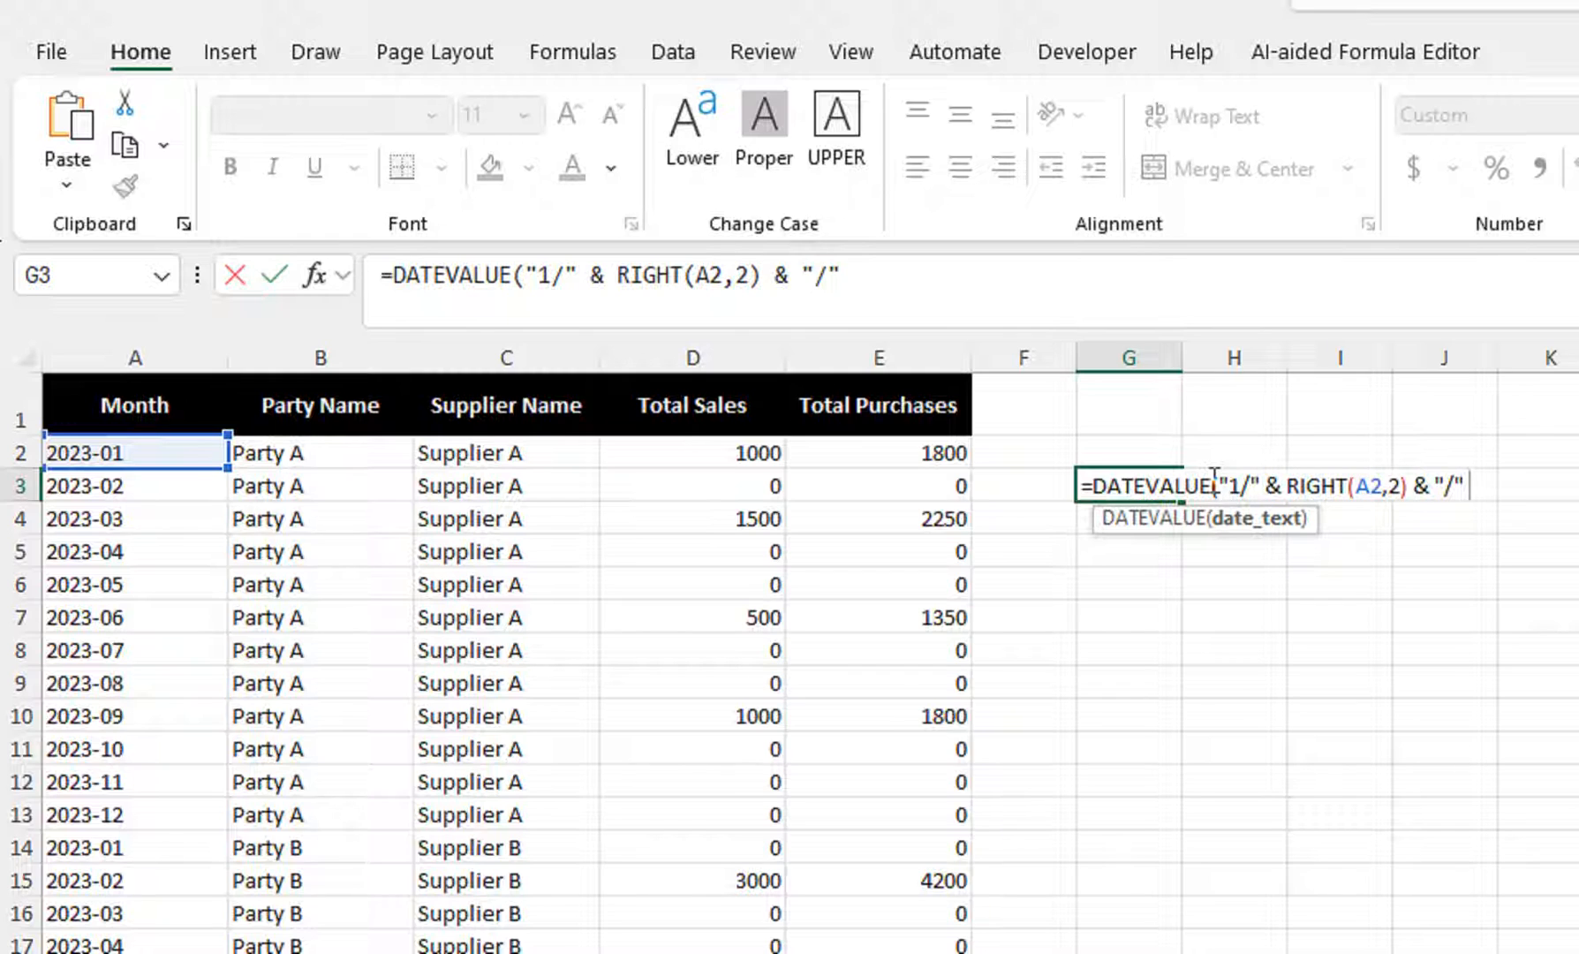
Step: Append & LEFT(A2,4) as the year part of the DATEVALUE formula in G3 and complete the formula
{"action": "type", "text": "& lefy"}
{"action": "key", "text": "BackSpace"}
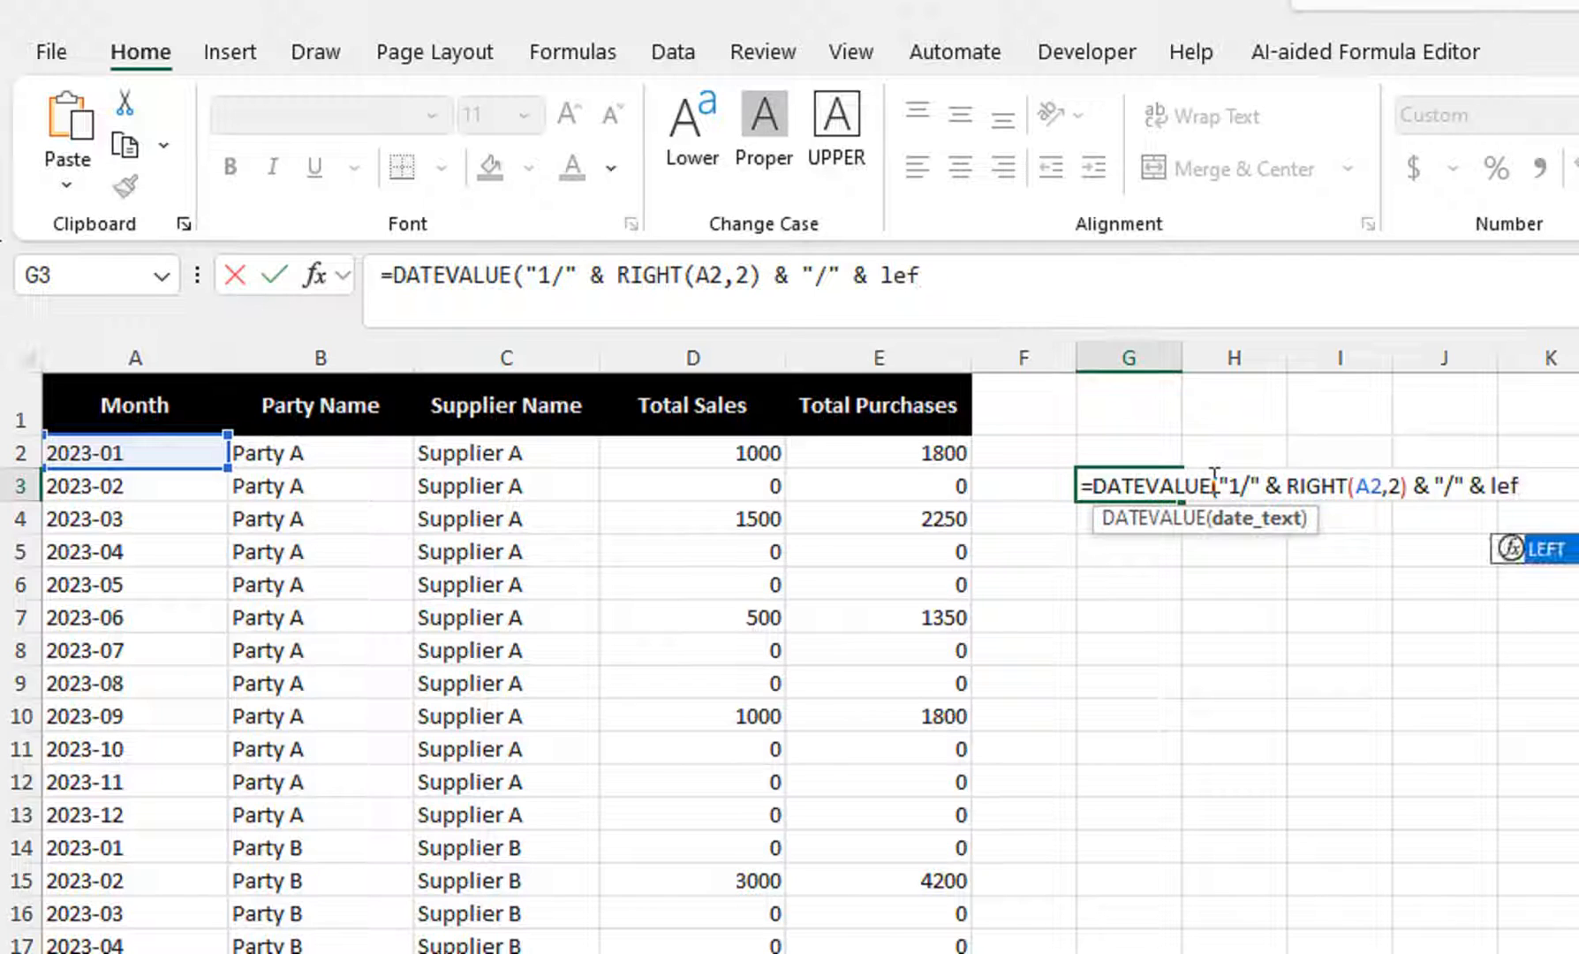
{"action": "type", "text": "t"}
{"action": "key", "text": "Tab"}
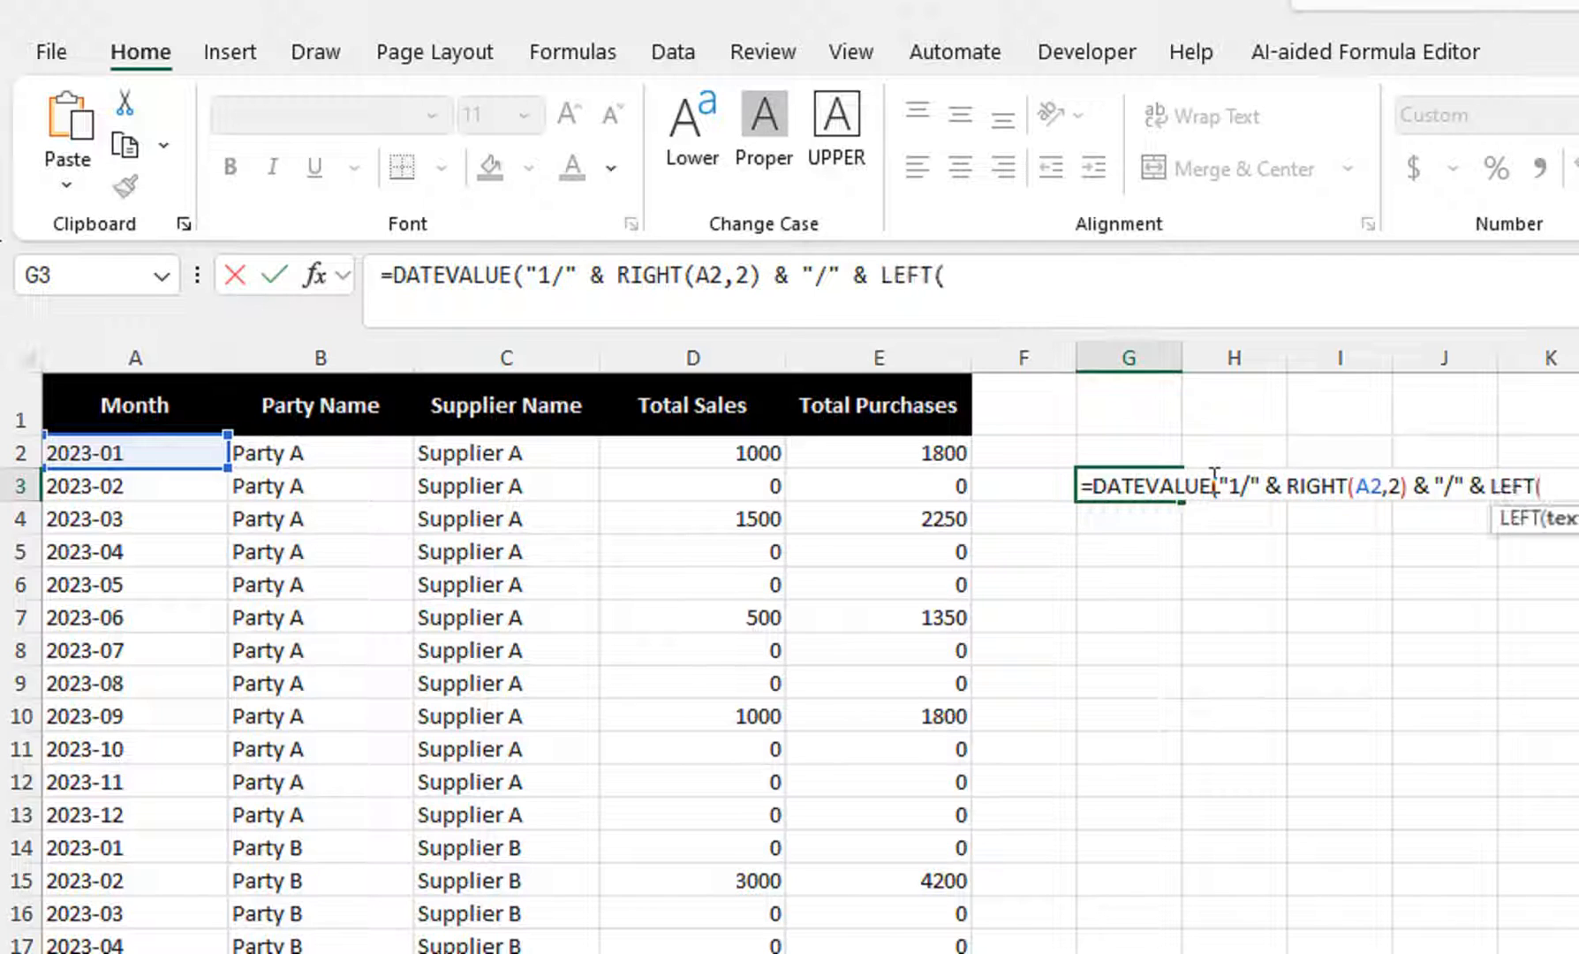
{"action": "left_click", "coordinate": [99, 452]}
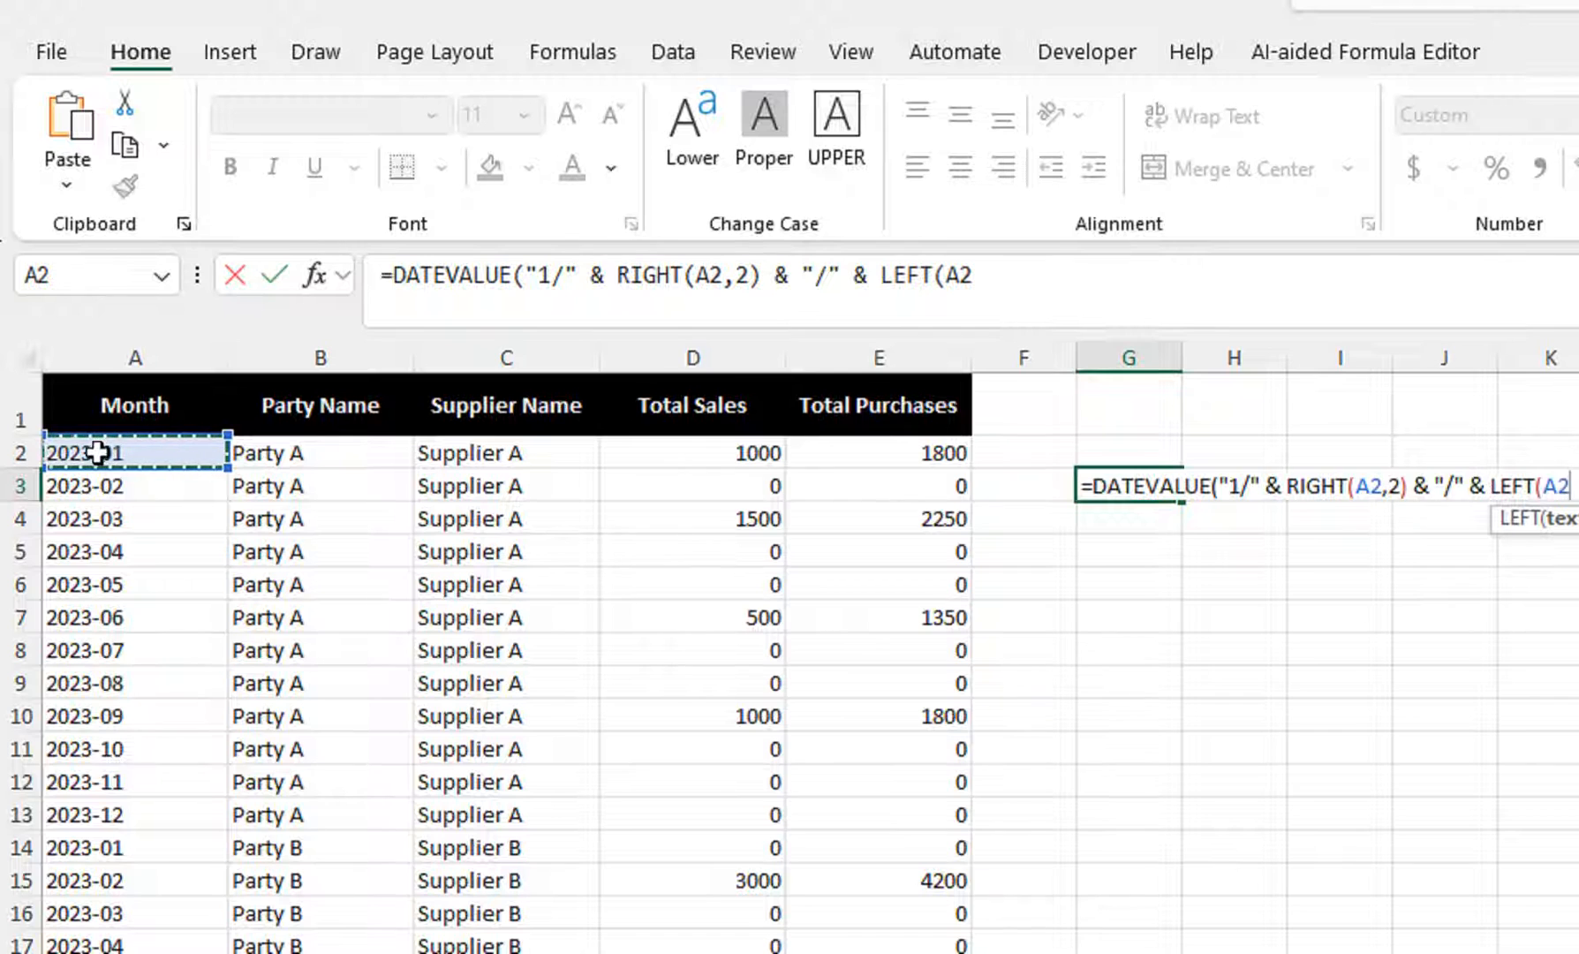
{"action": "type", "text": ","}
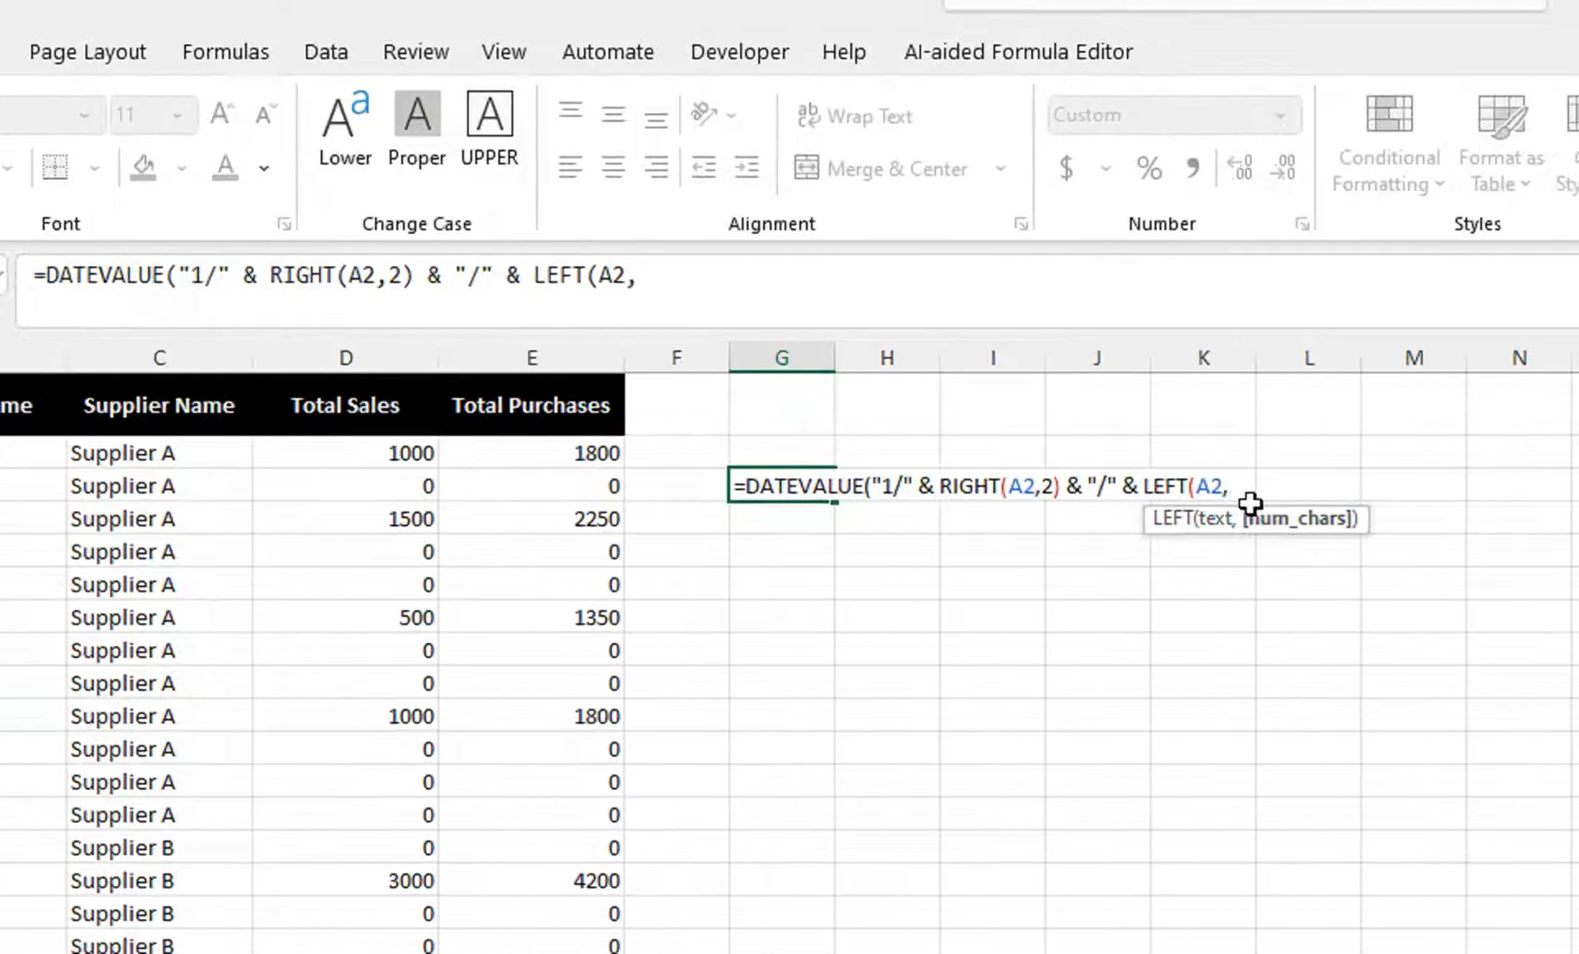
{"action": "type", "text": "4)"}
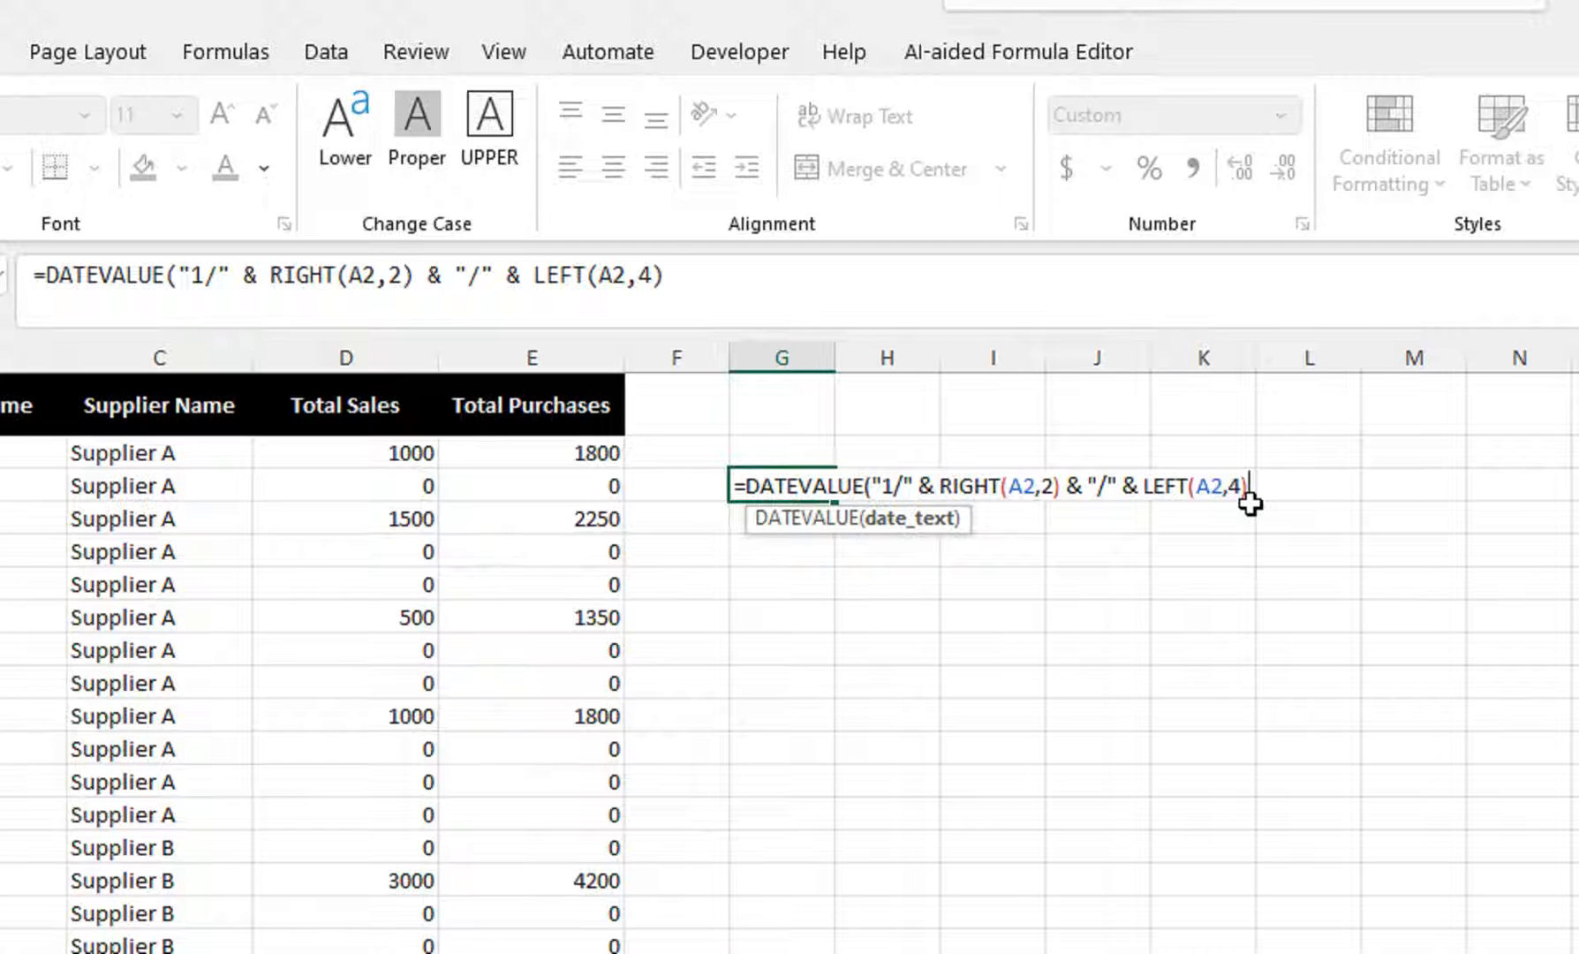
{"action": "type", "text": ")"}
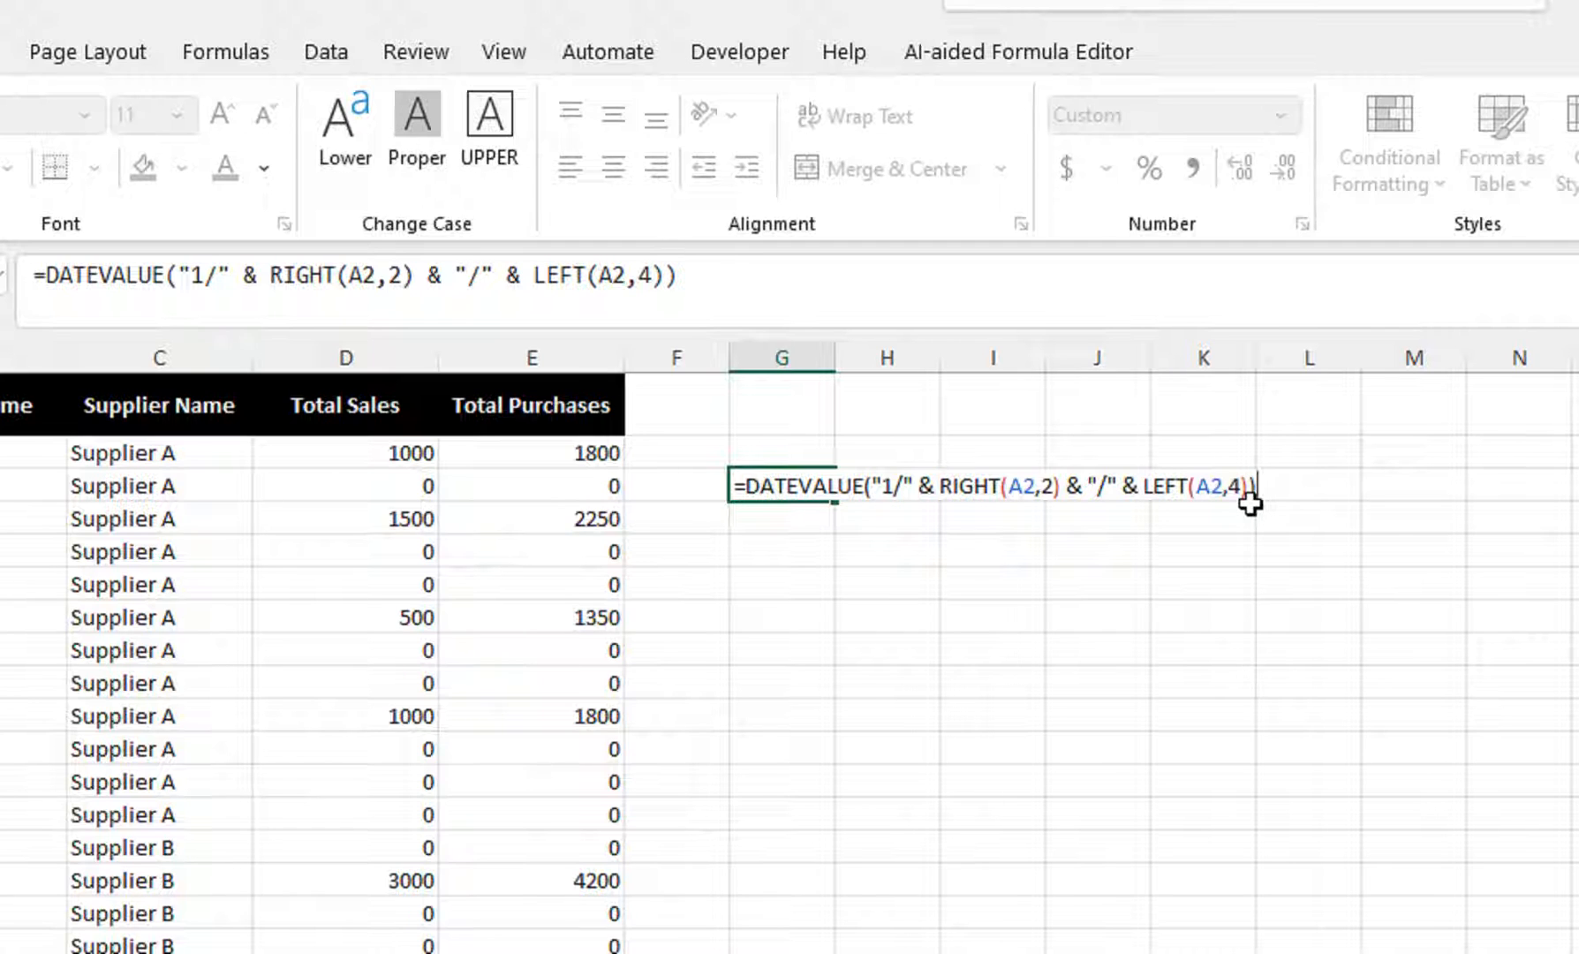
{"action": "key", "text": "Return"}
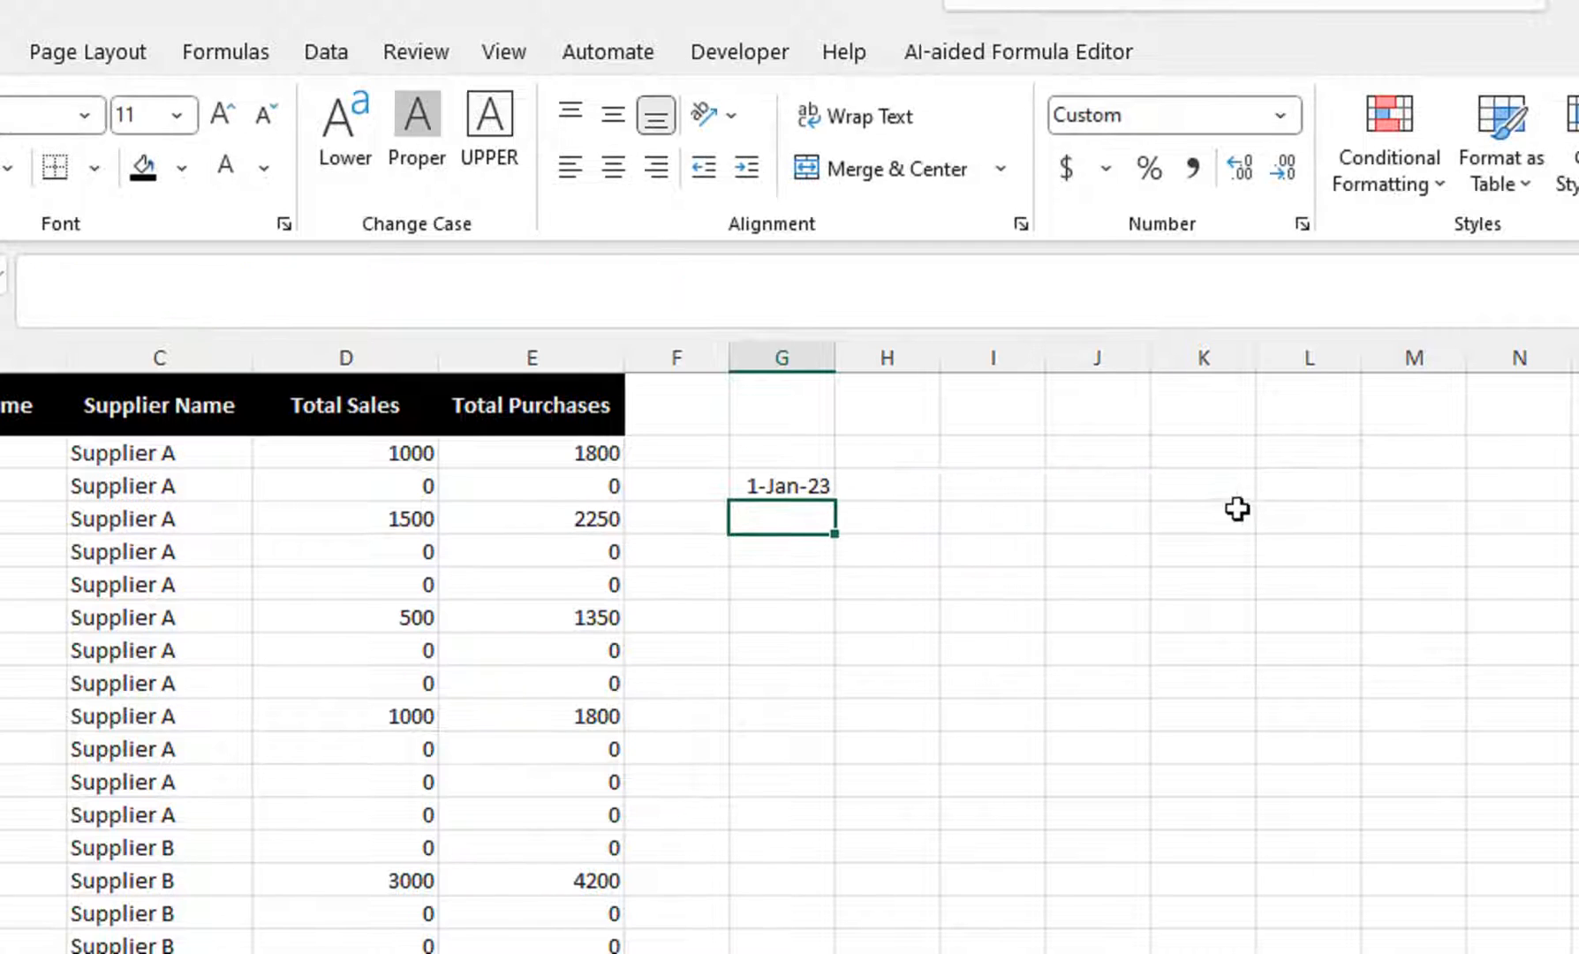
Step: Compare the month text in A2 with the date in G3 and check G3's custom number format, then close the format settings
{"action": "left_click", "coordinate": [109, 458]}
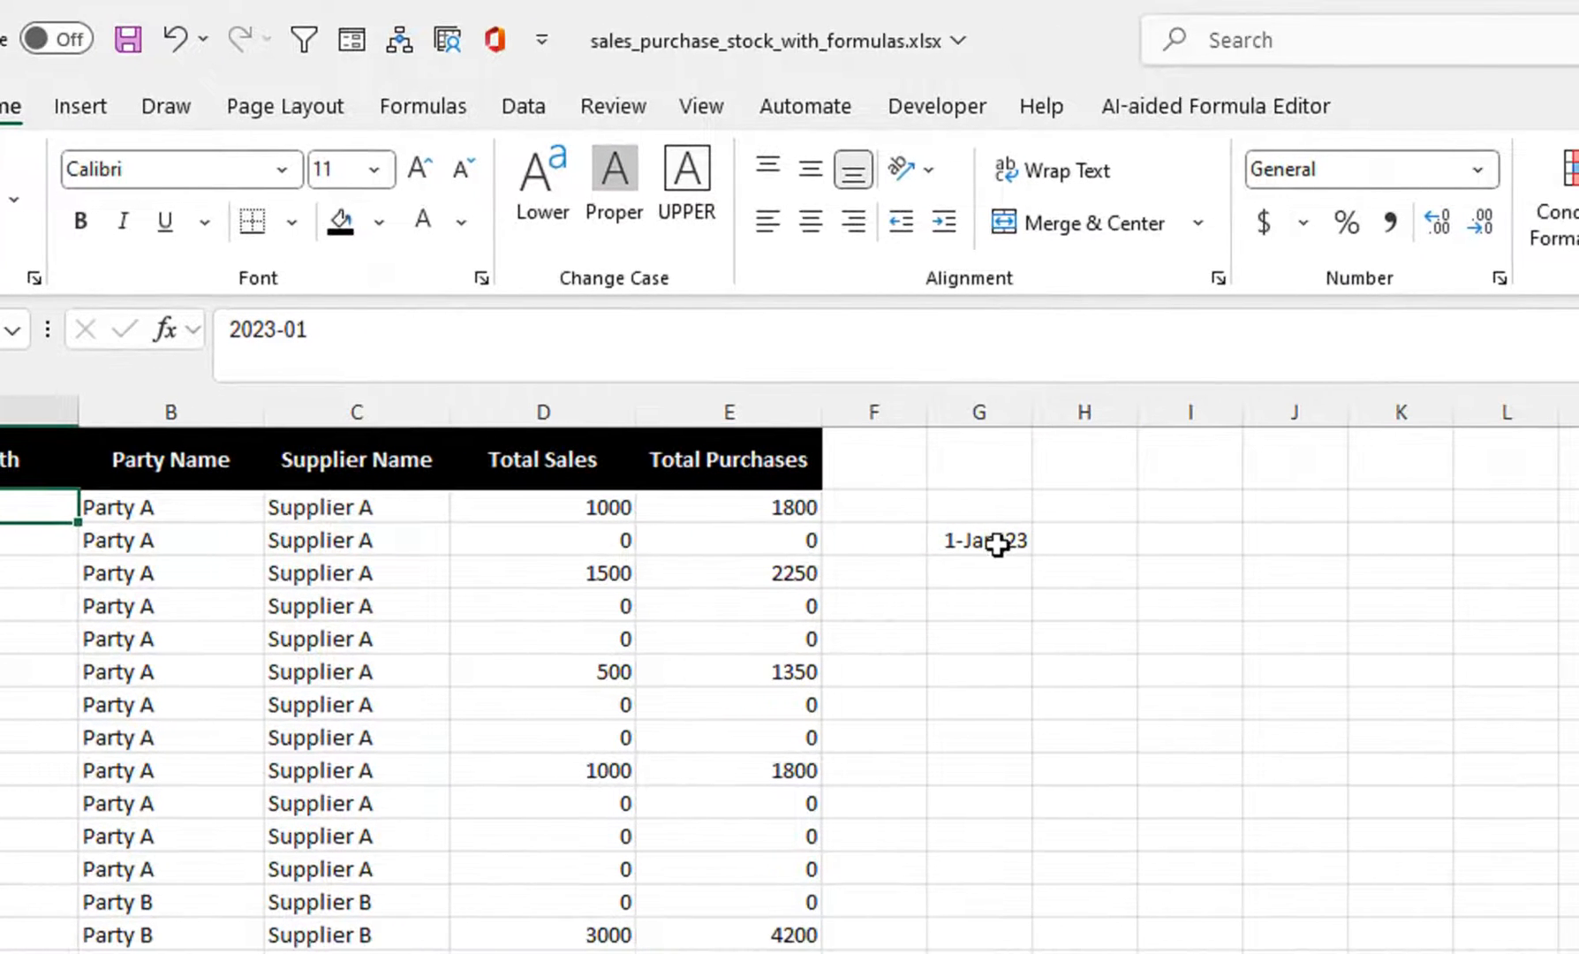
{"action": "left_click", "coordinate": [1139, 495]}
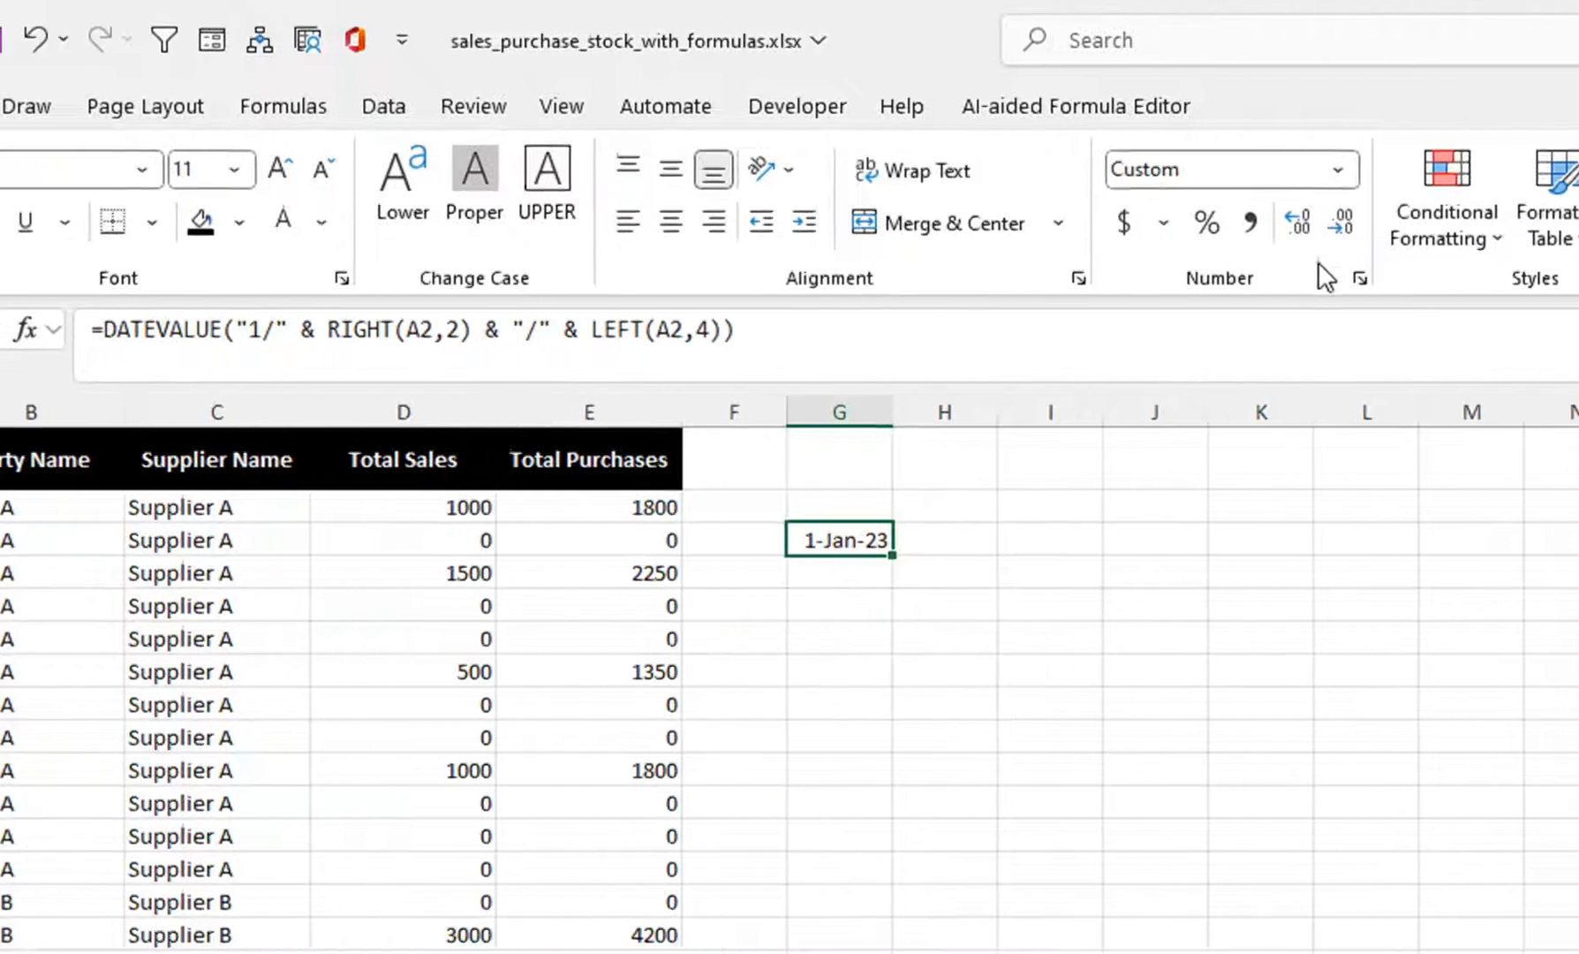
{"action": "left_click", "coordinate": [1275, 278]}
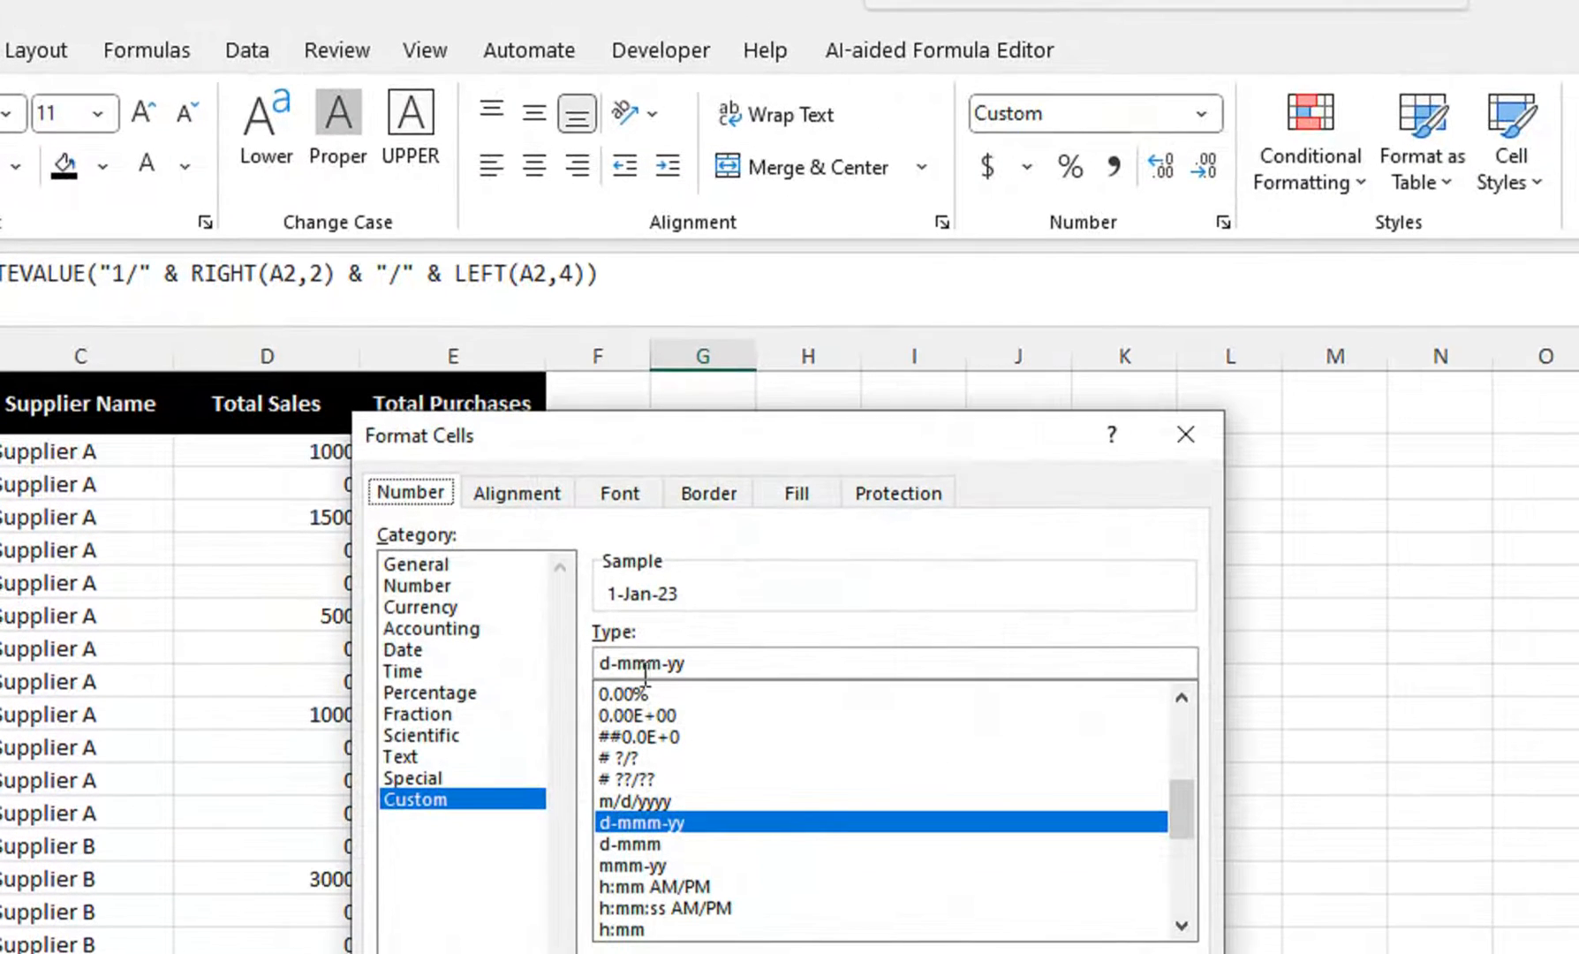
{"action": "left_click", "coordinate": [1185, 433]}
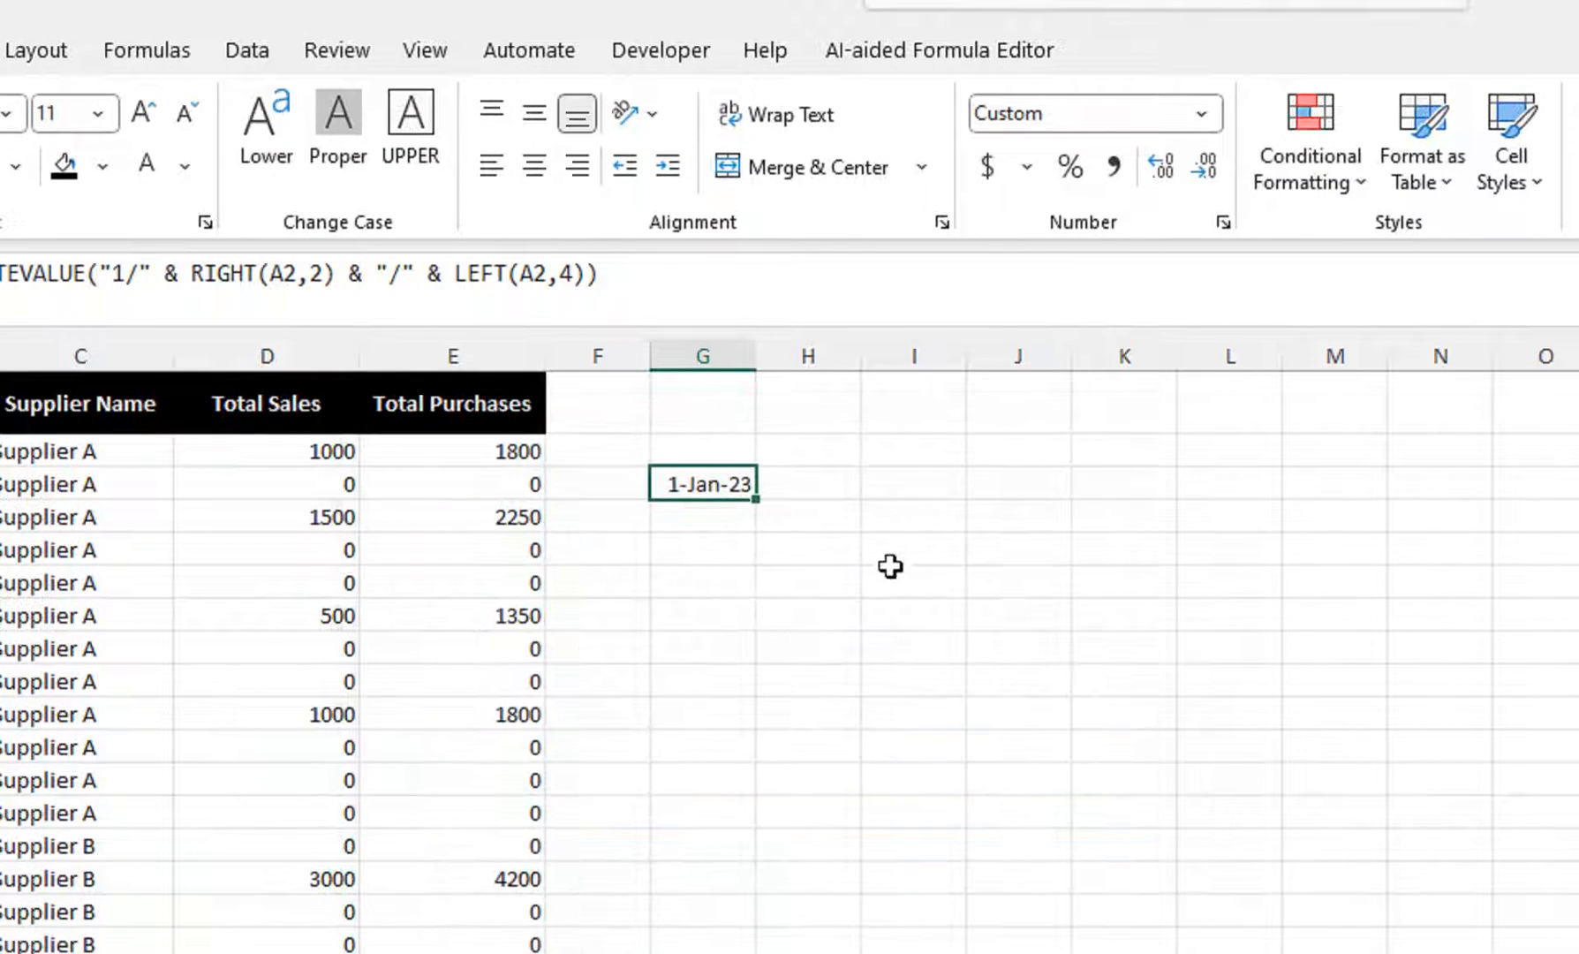
Step: Fill the DATEVALUE formula from G3 down to G24 and clear the Total Sales and Total Purchases values
{"action": "left_click_drag", "start_coordinate": [756, 500], "coordinate": [722, 953]}
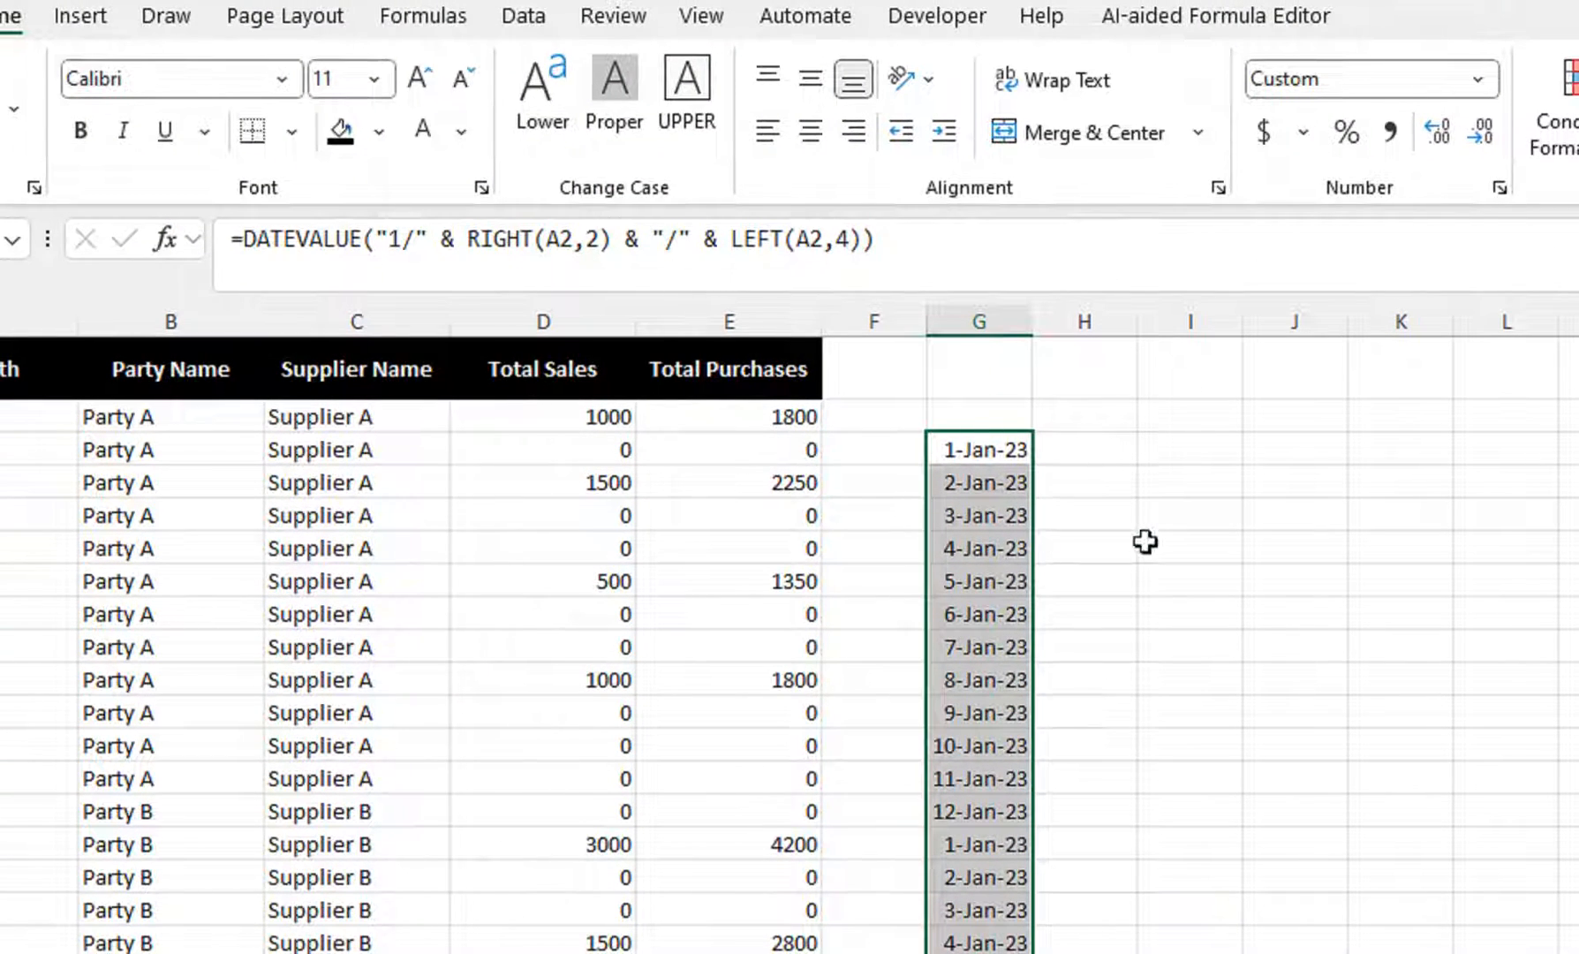
{"action": "key", "text": "Delete"}
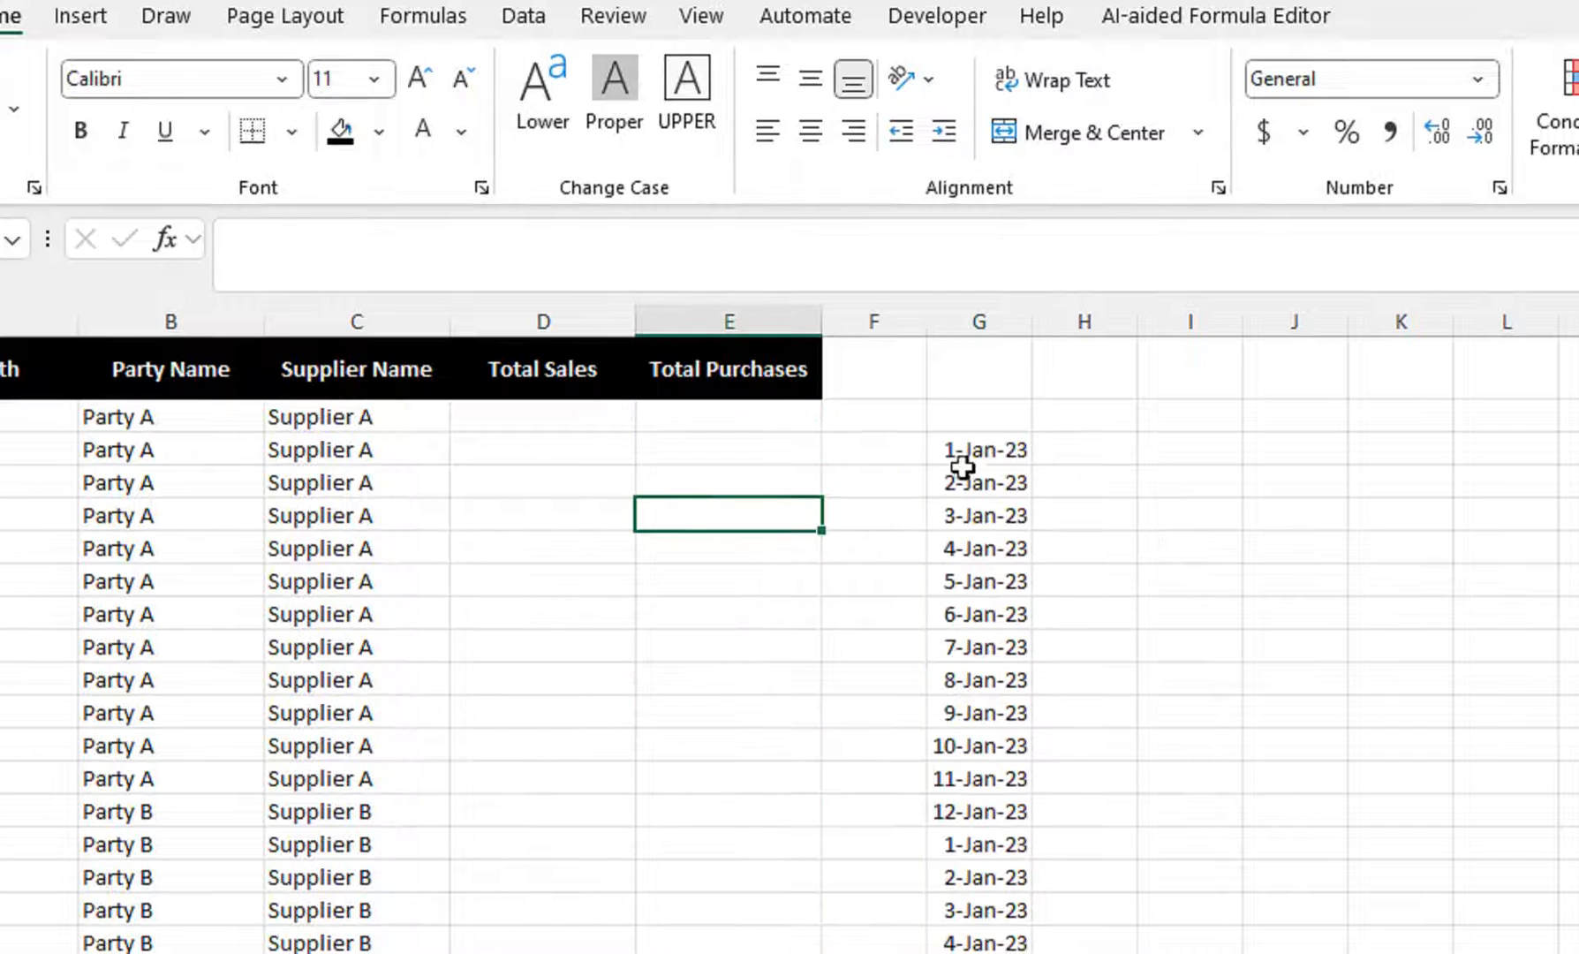
Step: Clear the filled test dates in G4:G24, keeping only the formula in G3
{"action": "left_click_drag", "start_coordinate": [980, 452], "coordinate": [966, 726]}
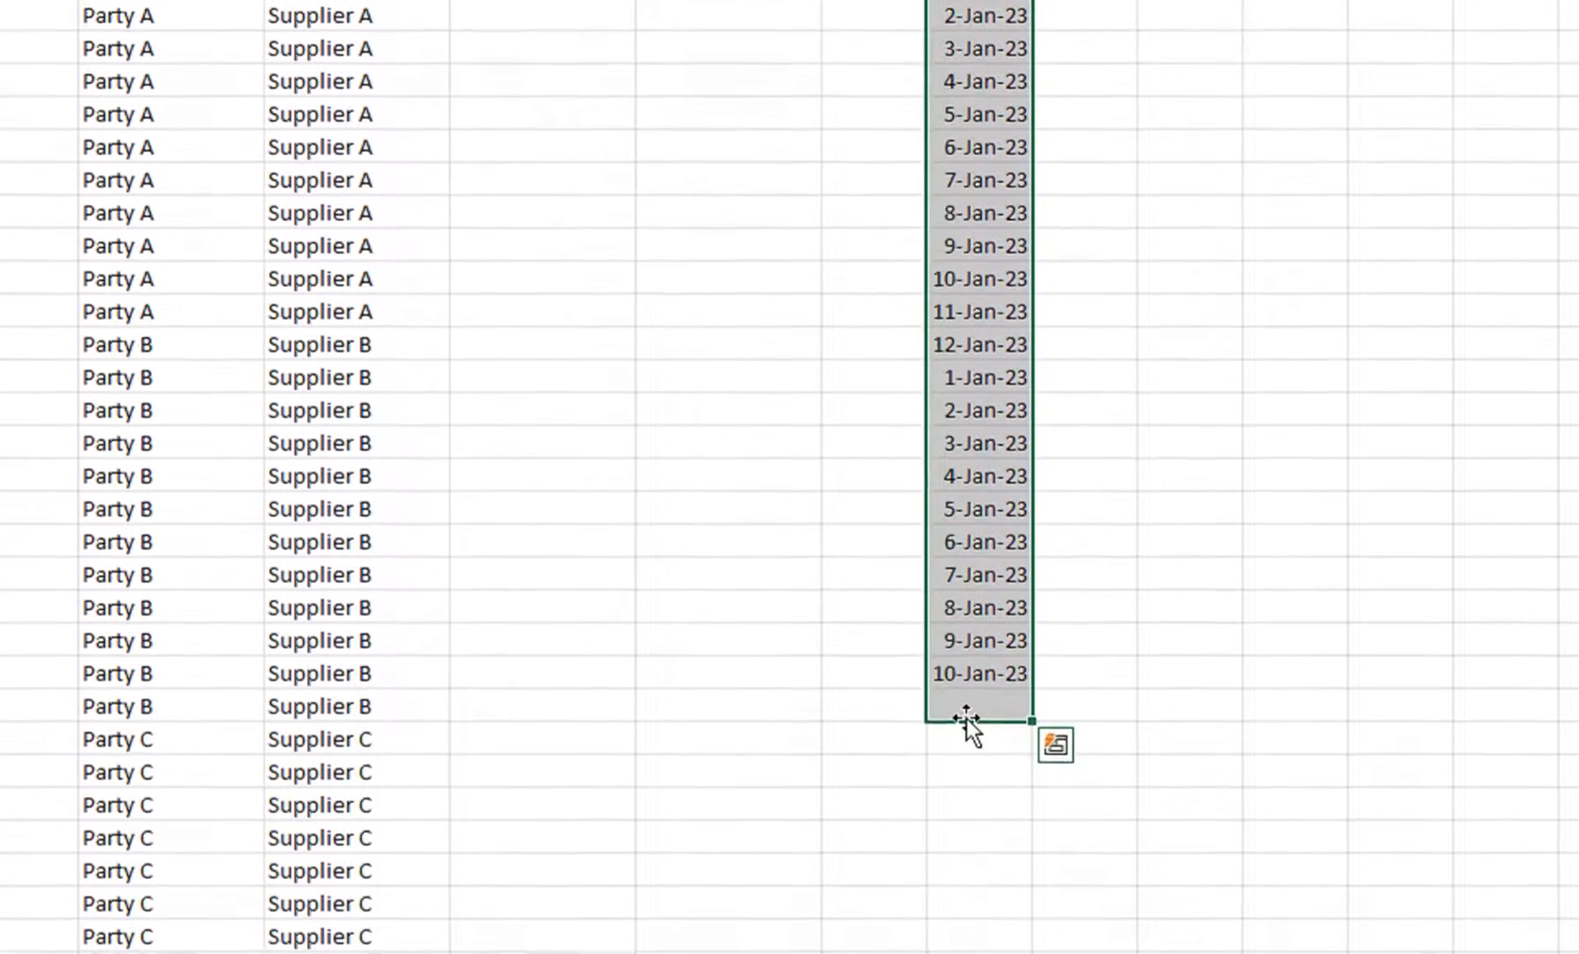
{"action": "left_click_drag", "start_coordinate": [981, 14], "coordinate": [929, 715]}
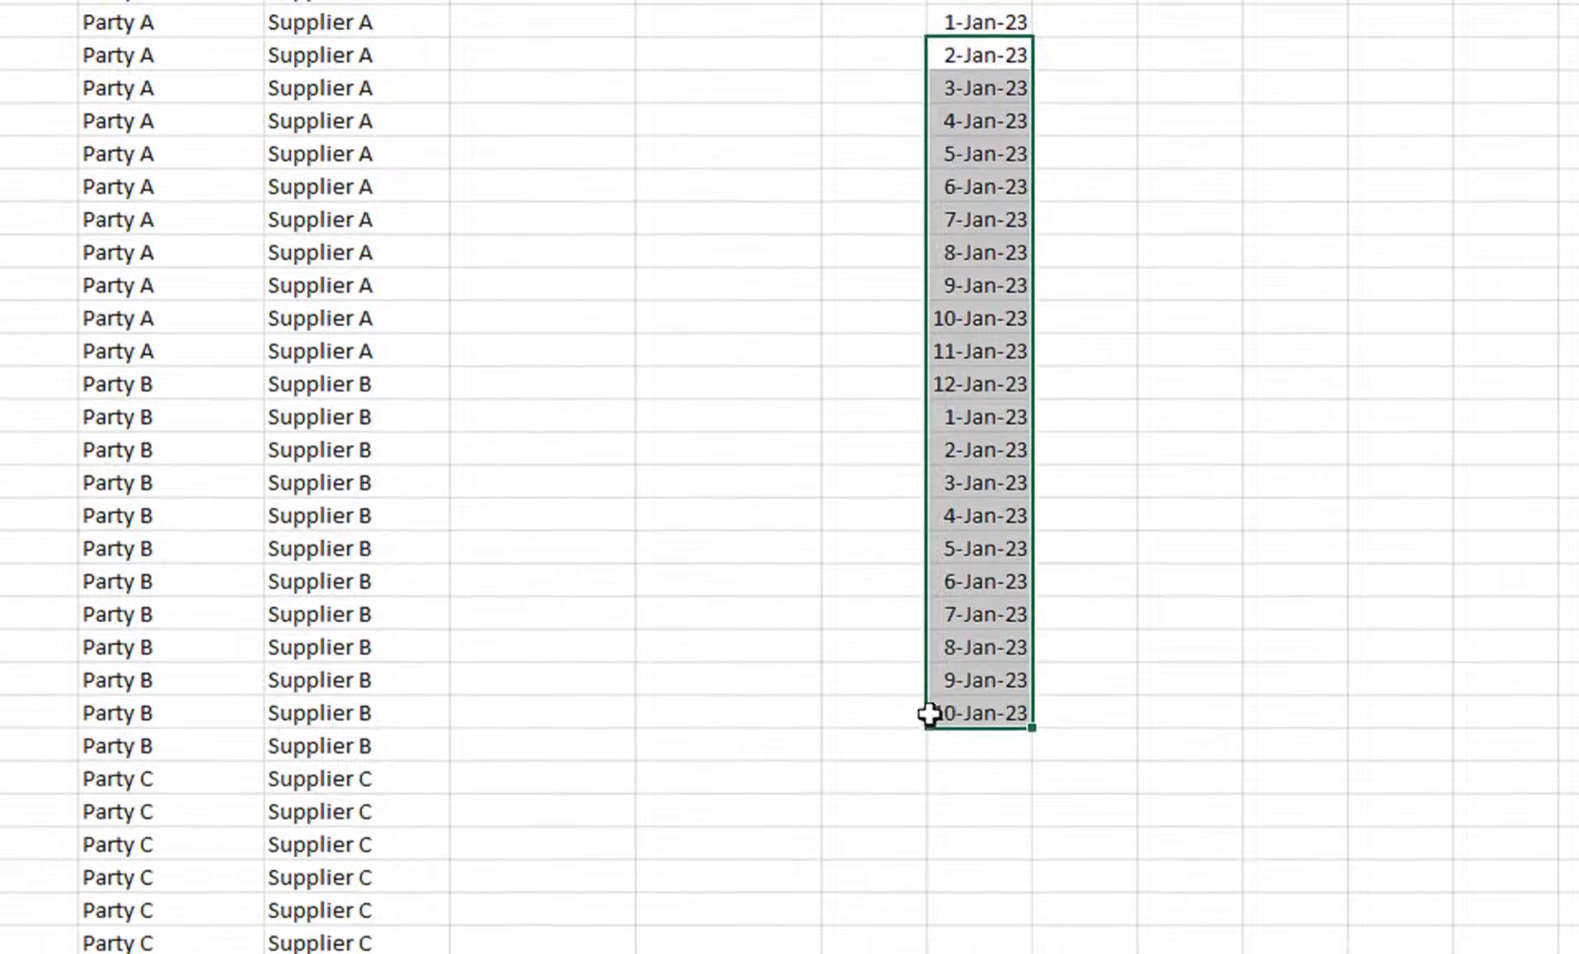
{"action": "key", "text": "Delete"}
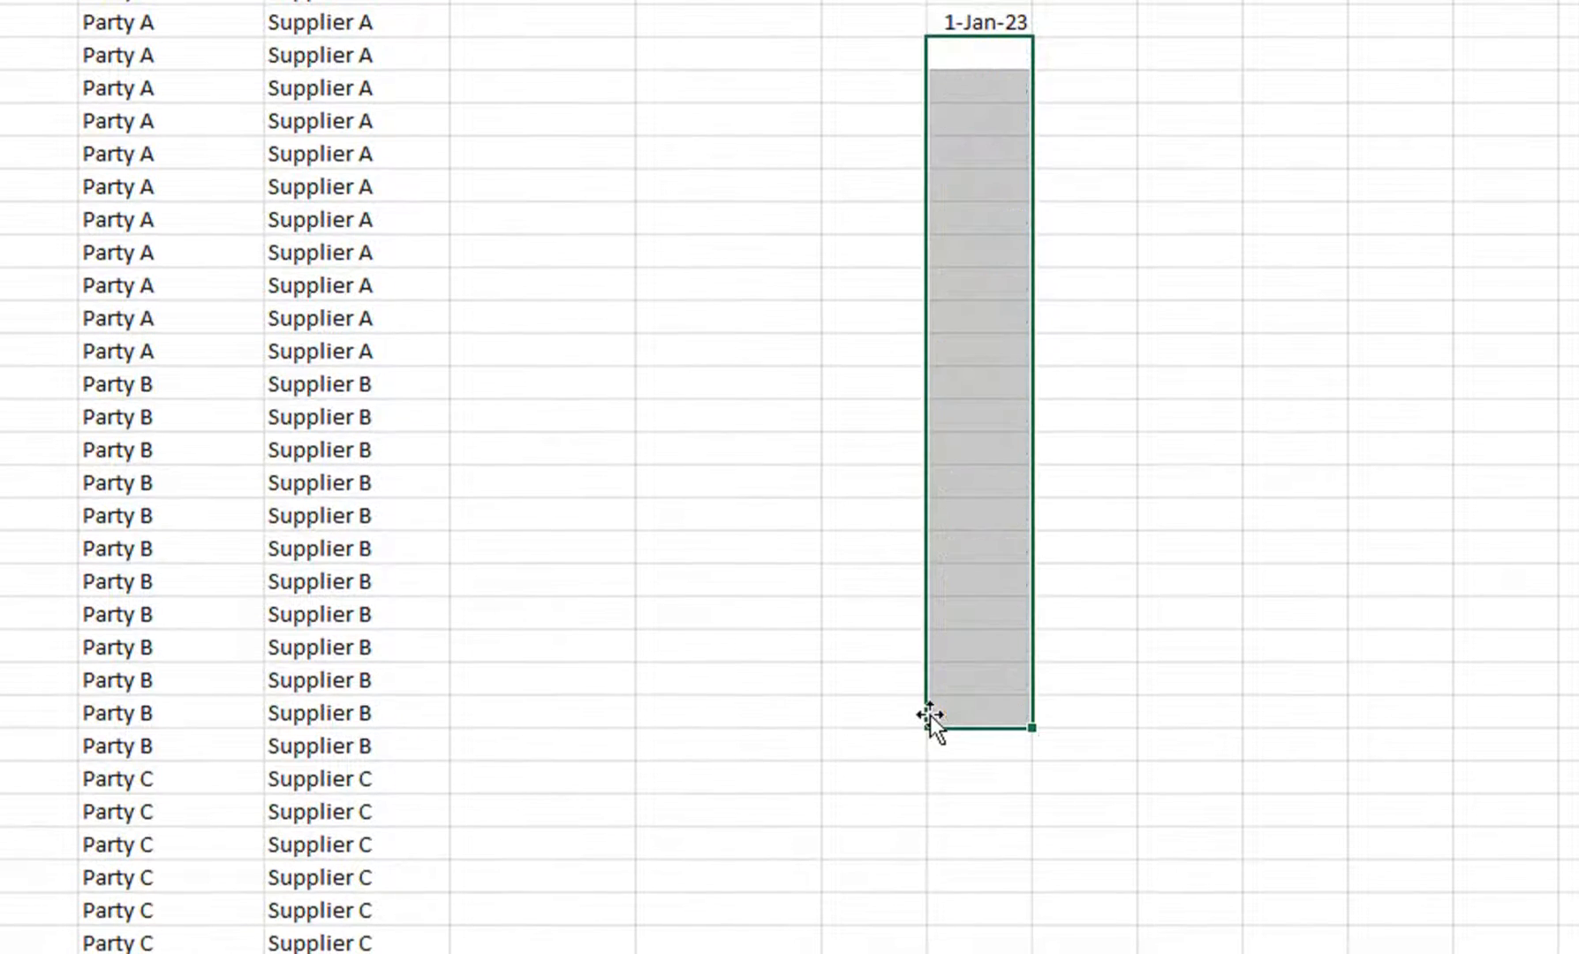
Step: Copy the full DATEVALUE formula text from G3 and leave the cell with its formula intact
{"action": "left_click", "coordinate": [996, 265]}
{"action": "left_click_drag", "start_coordinate": [883, 75], "coordinate": [210, 72]}
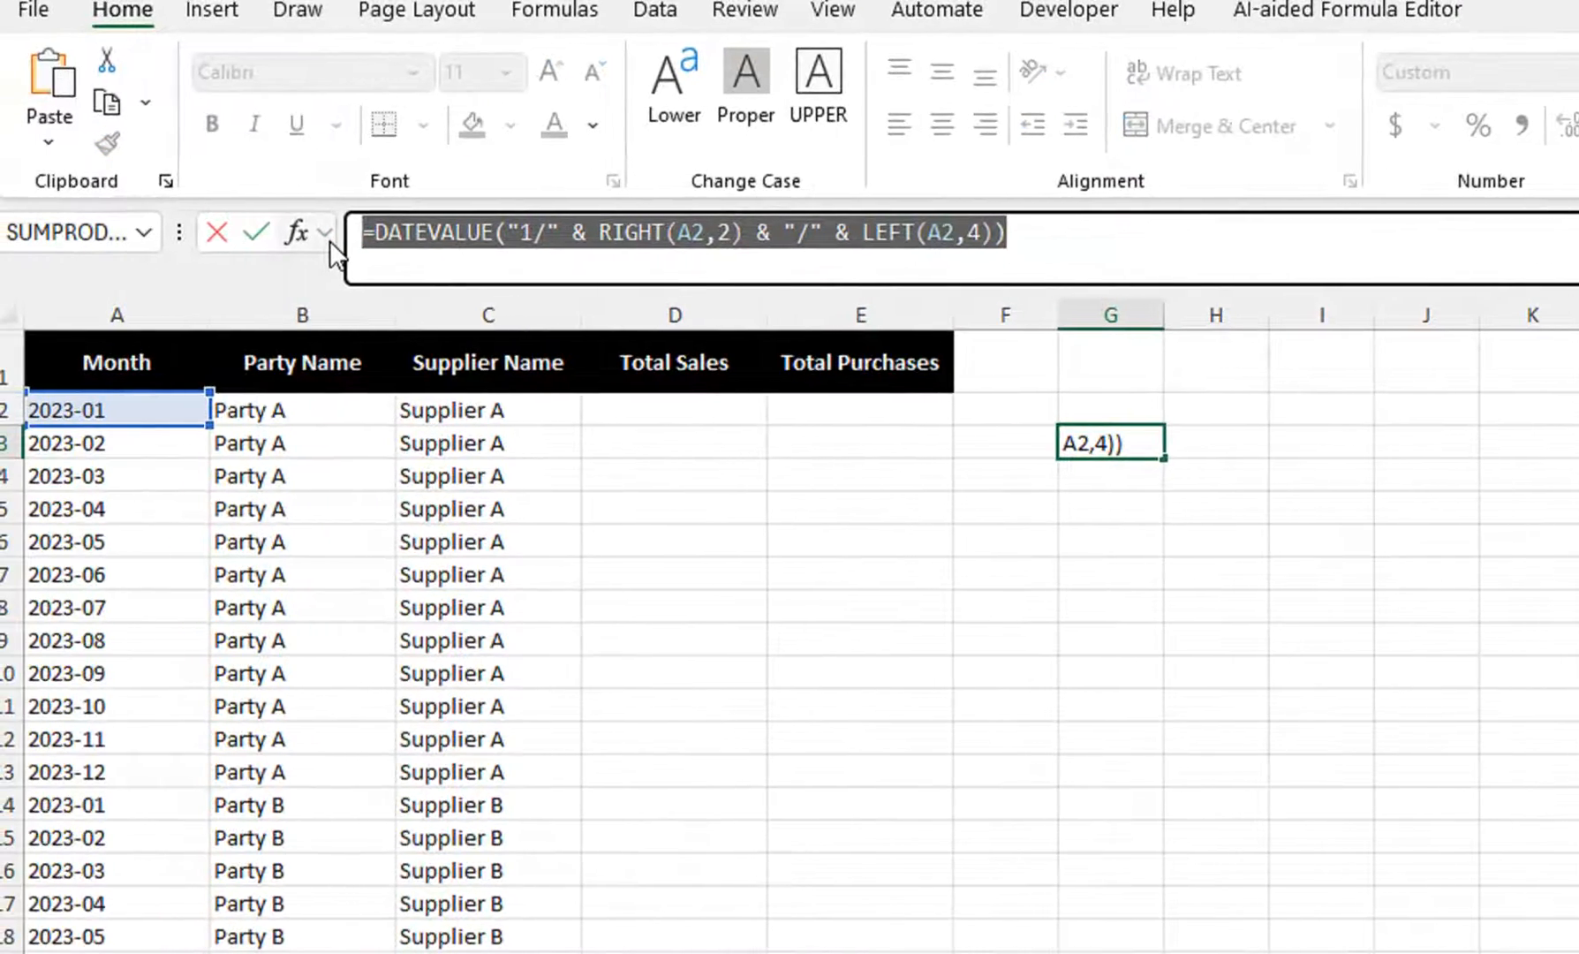
{"action": "key", "text": "Return"}
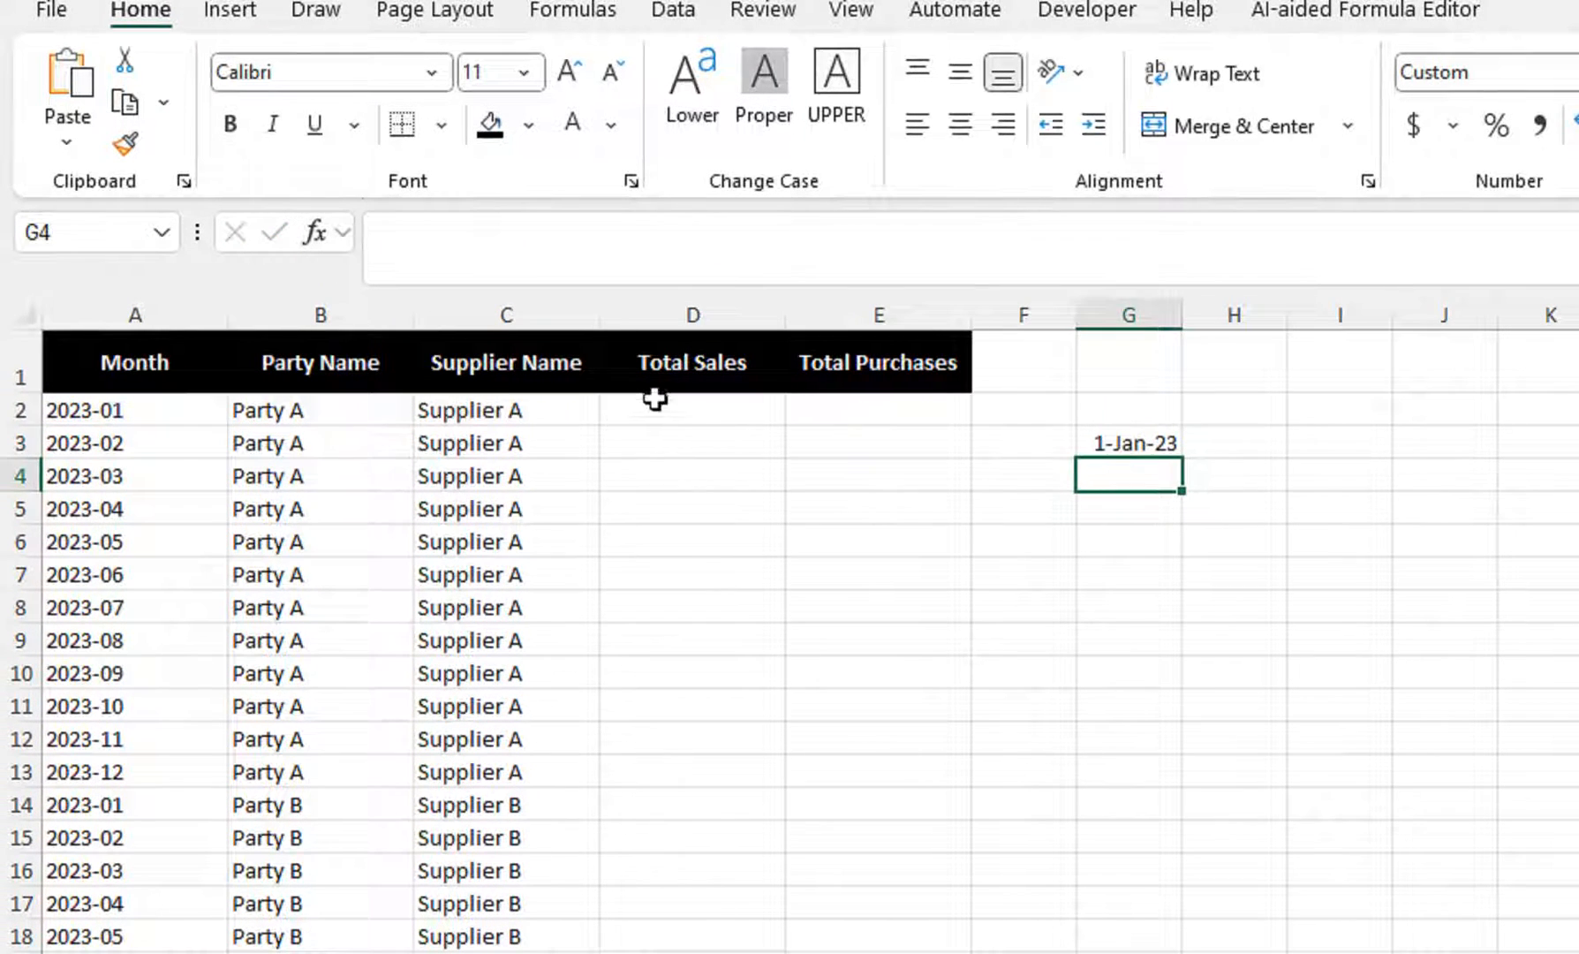
Step: Start a SUMIFS formula in D2 under Total Sales with column F of the Sales sheet as the sum range
{"action": "left_click", "coordinate": [654, 397]}
{"action": "left_click", "coordinate": [648, 431]}
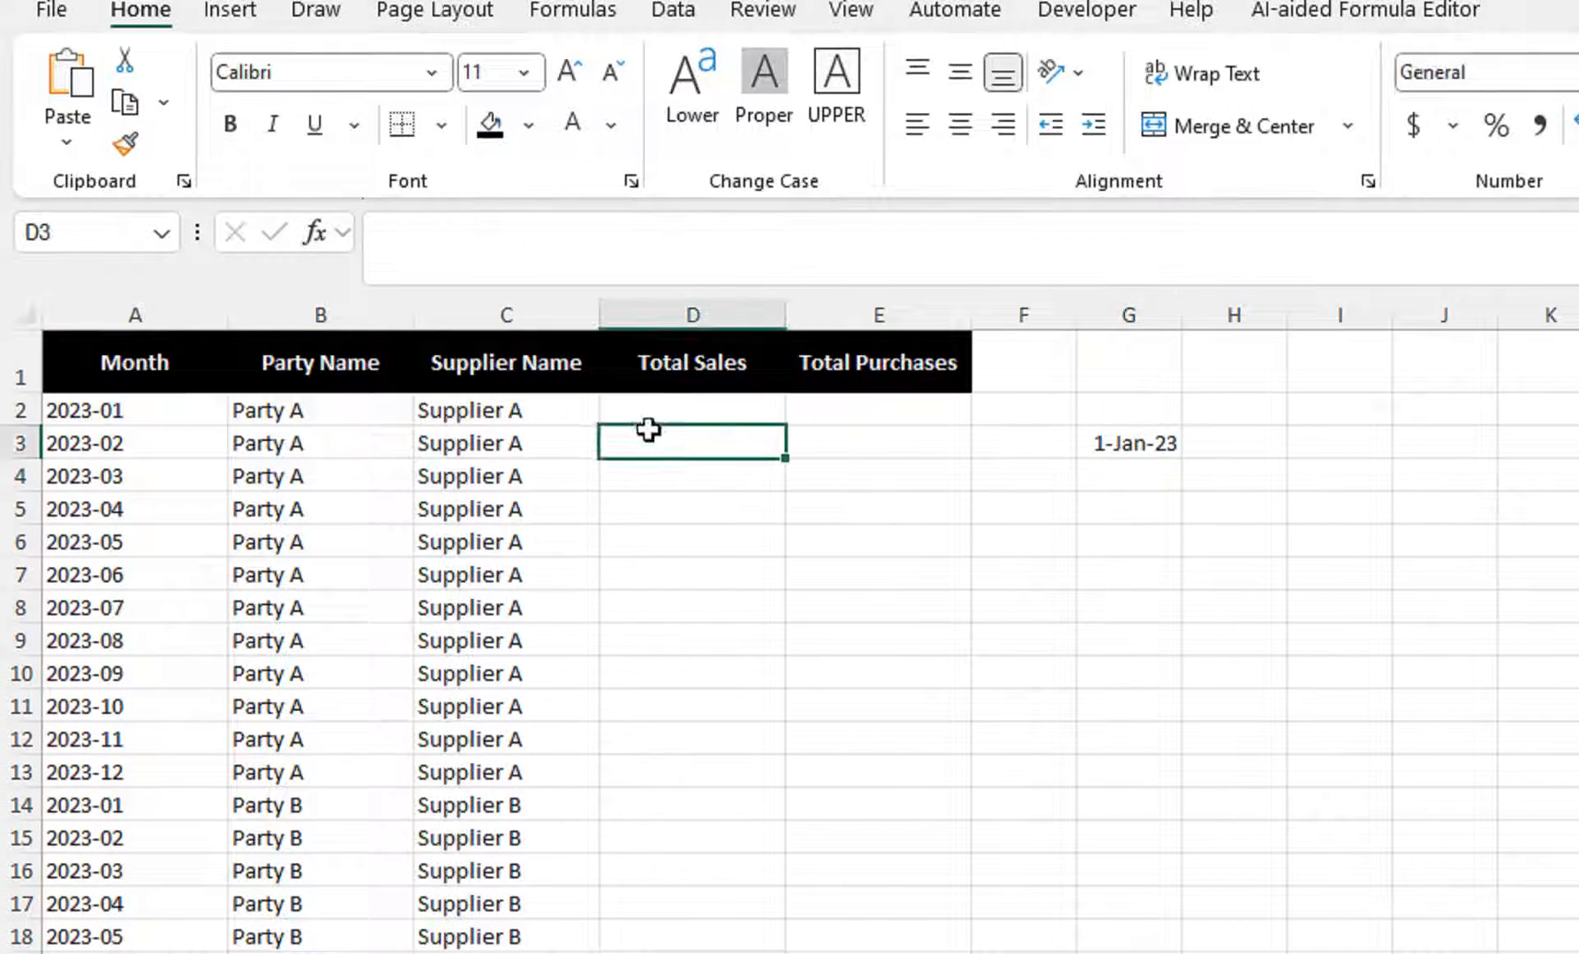
{"action": "left_click", "coordinate": [653, 411]}
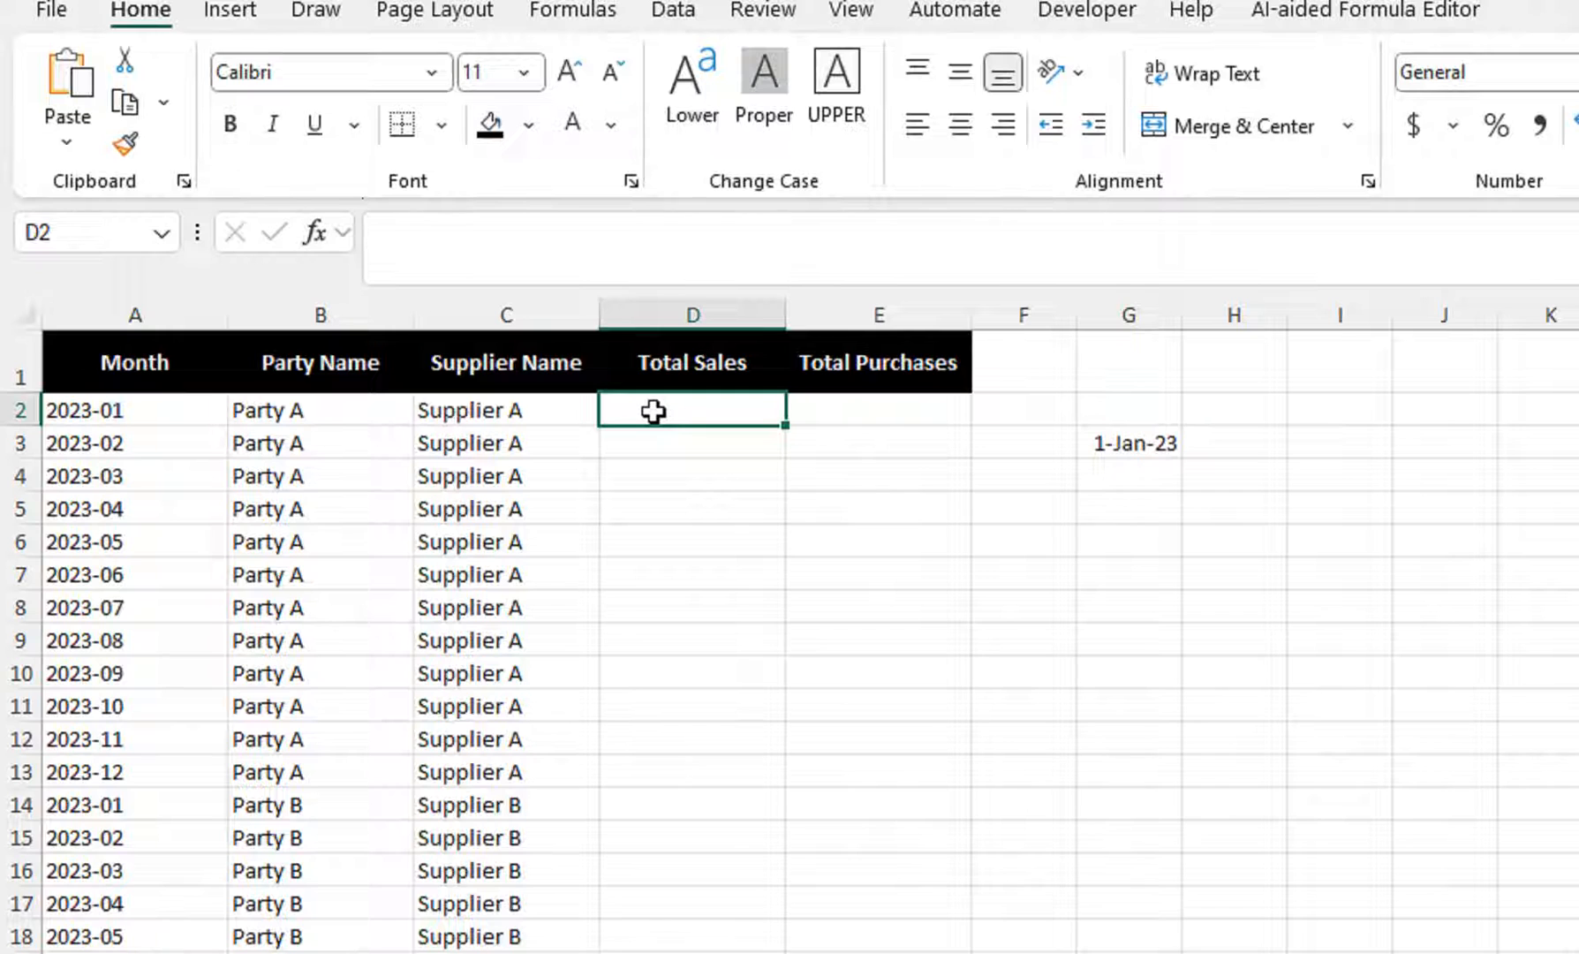
{"action": "type", "text": "=sumif"}
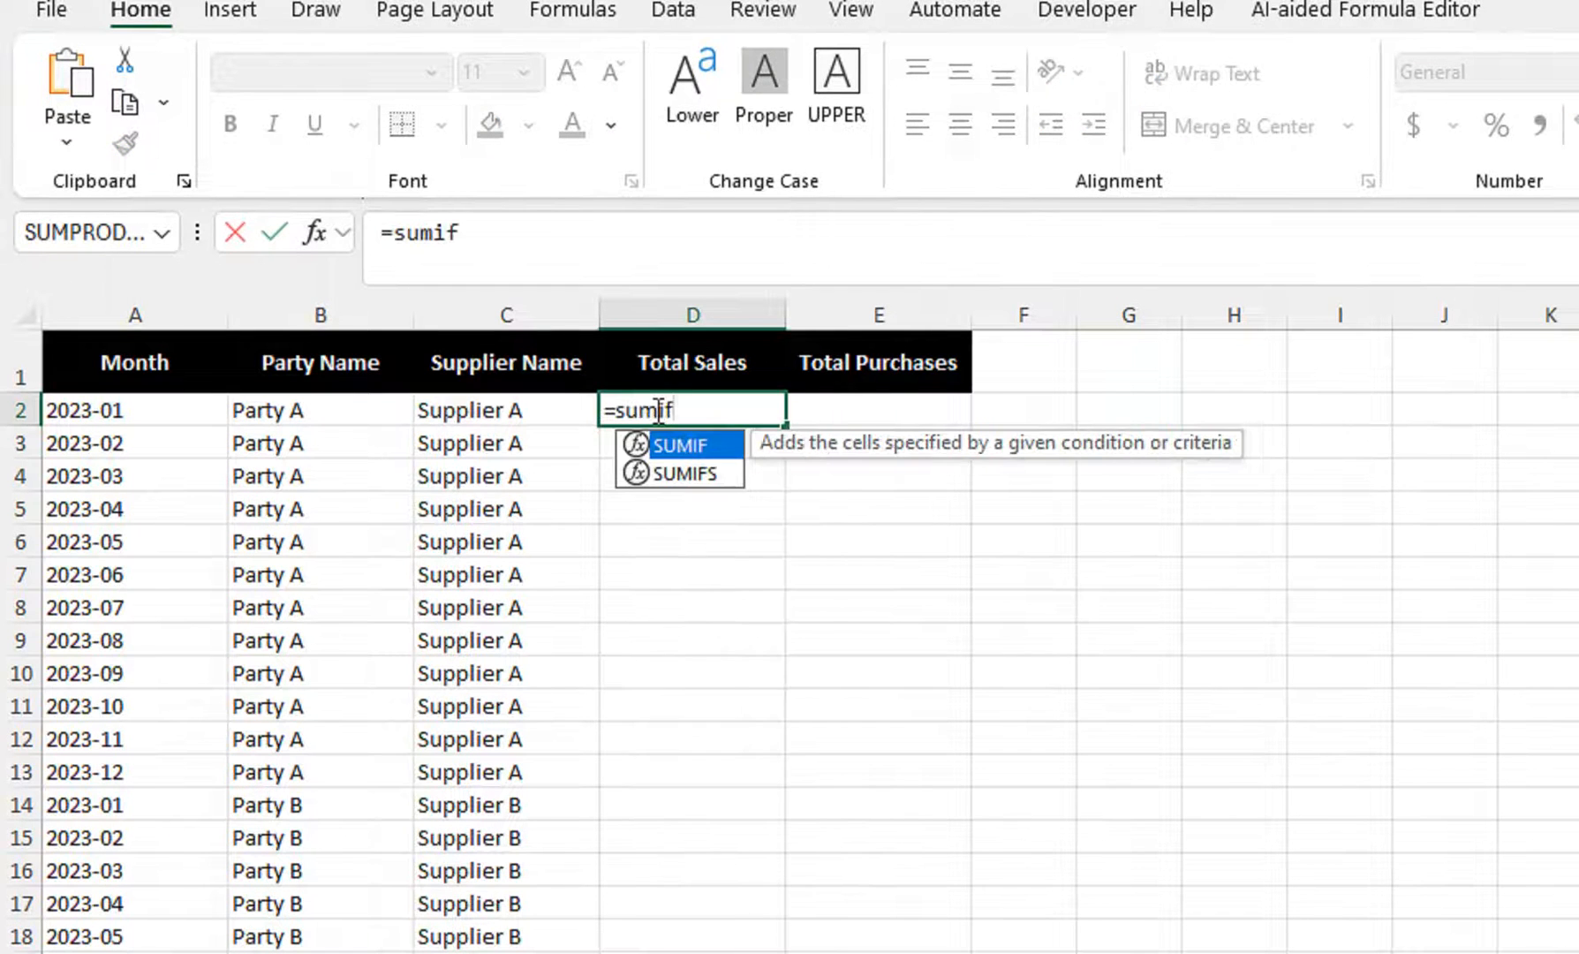
{"action": "key", "text": "Down"}
{"action": "key", "text": "Tab"}
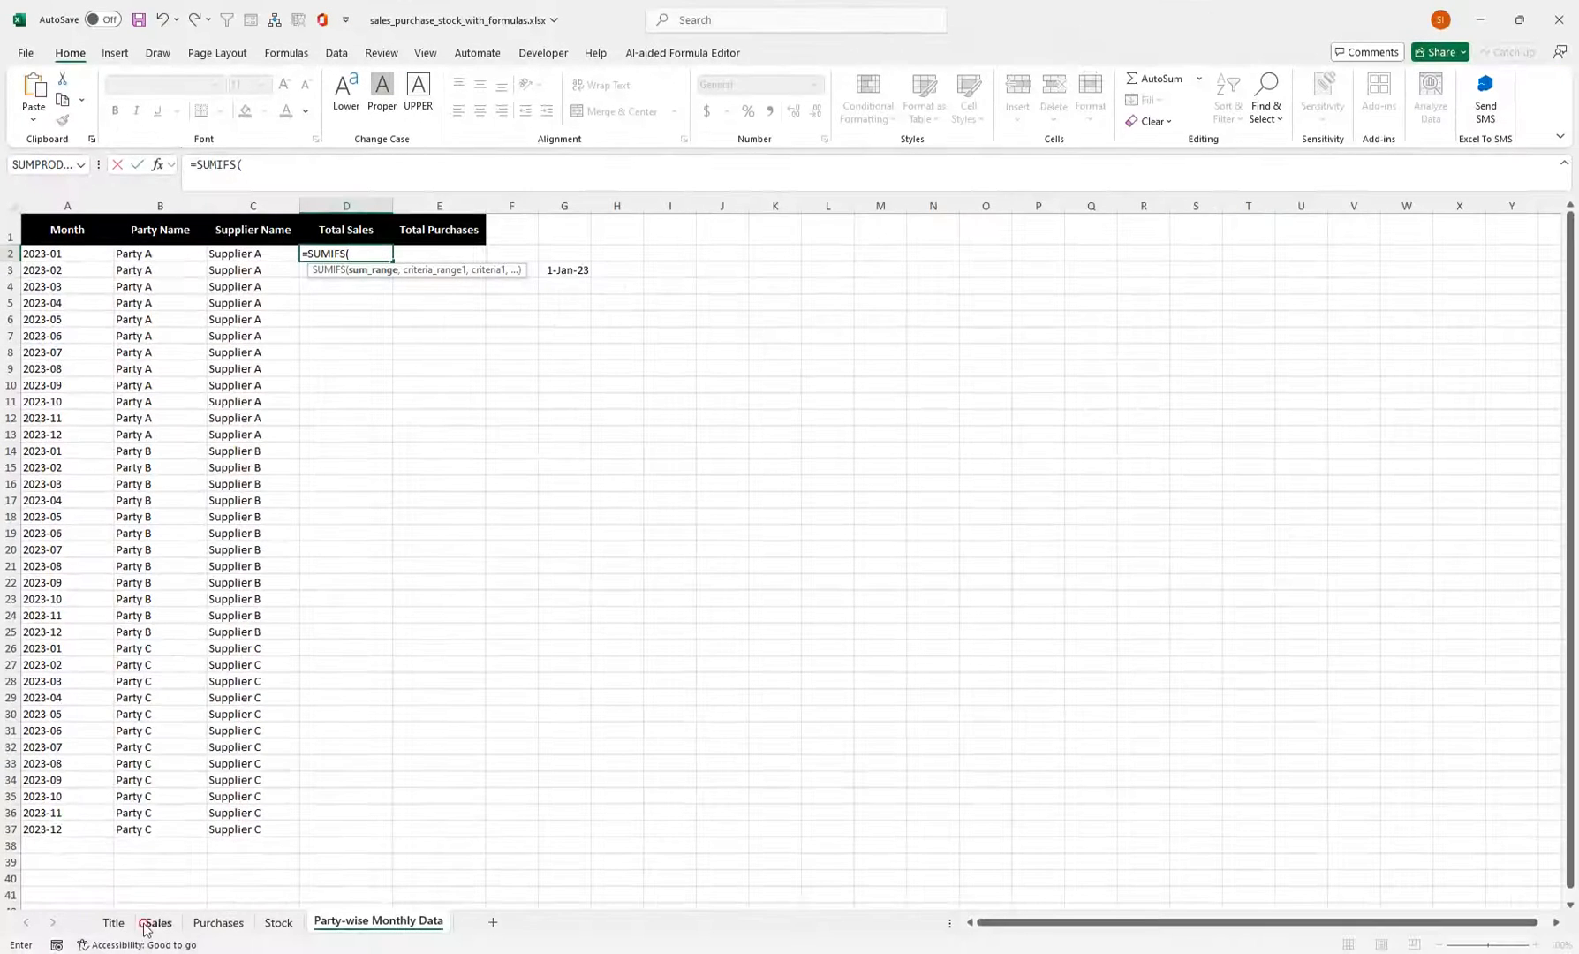
{"action": "left_click", "coordinate": [156, 921]}
{"action": "left_click", "coordinate": [872, 220]}
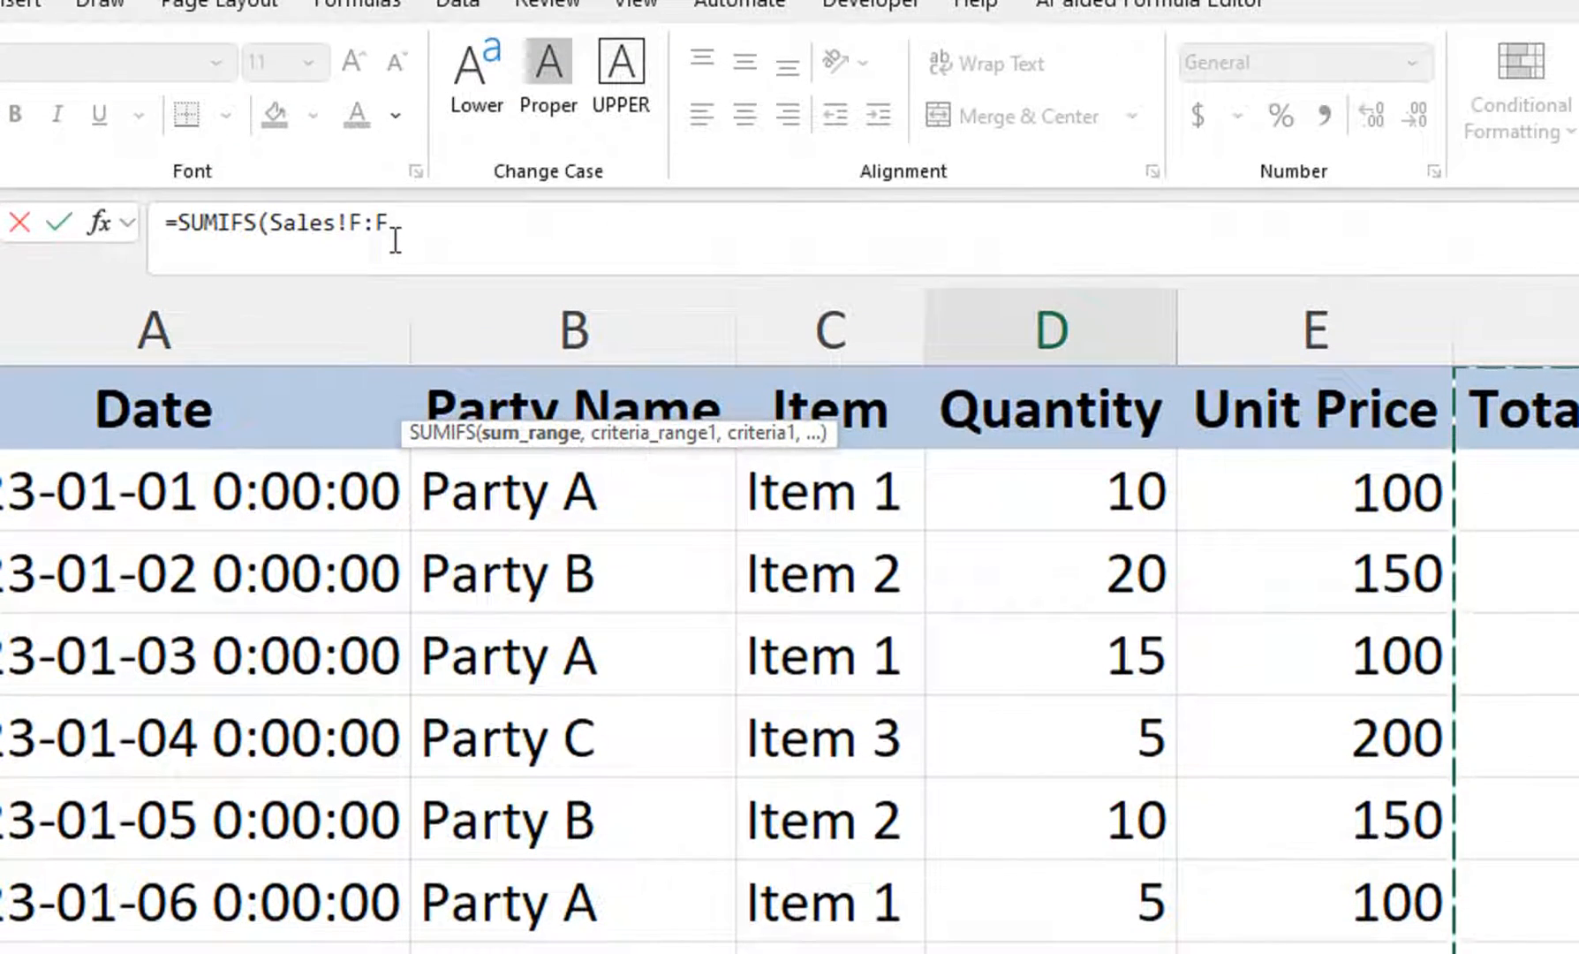
Step: Add the Sales sheet's Party Name column B:B as the first criteria range, with B2 of Party-wise Monthly Data as its criterion
{"action": "type", "text": ","}
{"action": "left_click", "coordinate": [469, 324]}
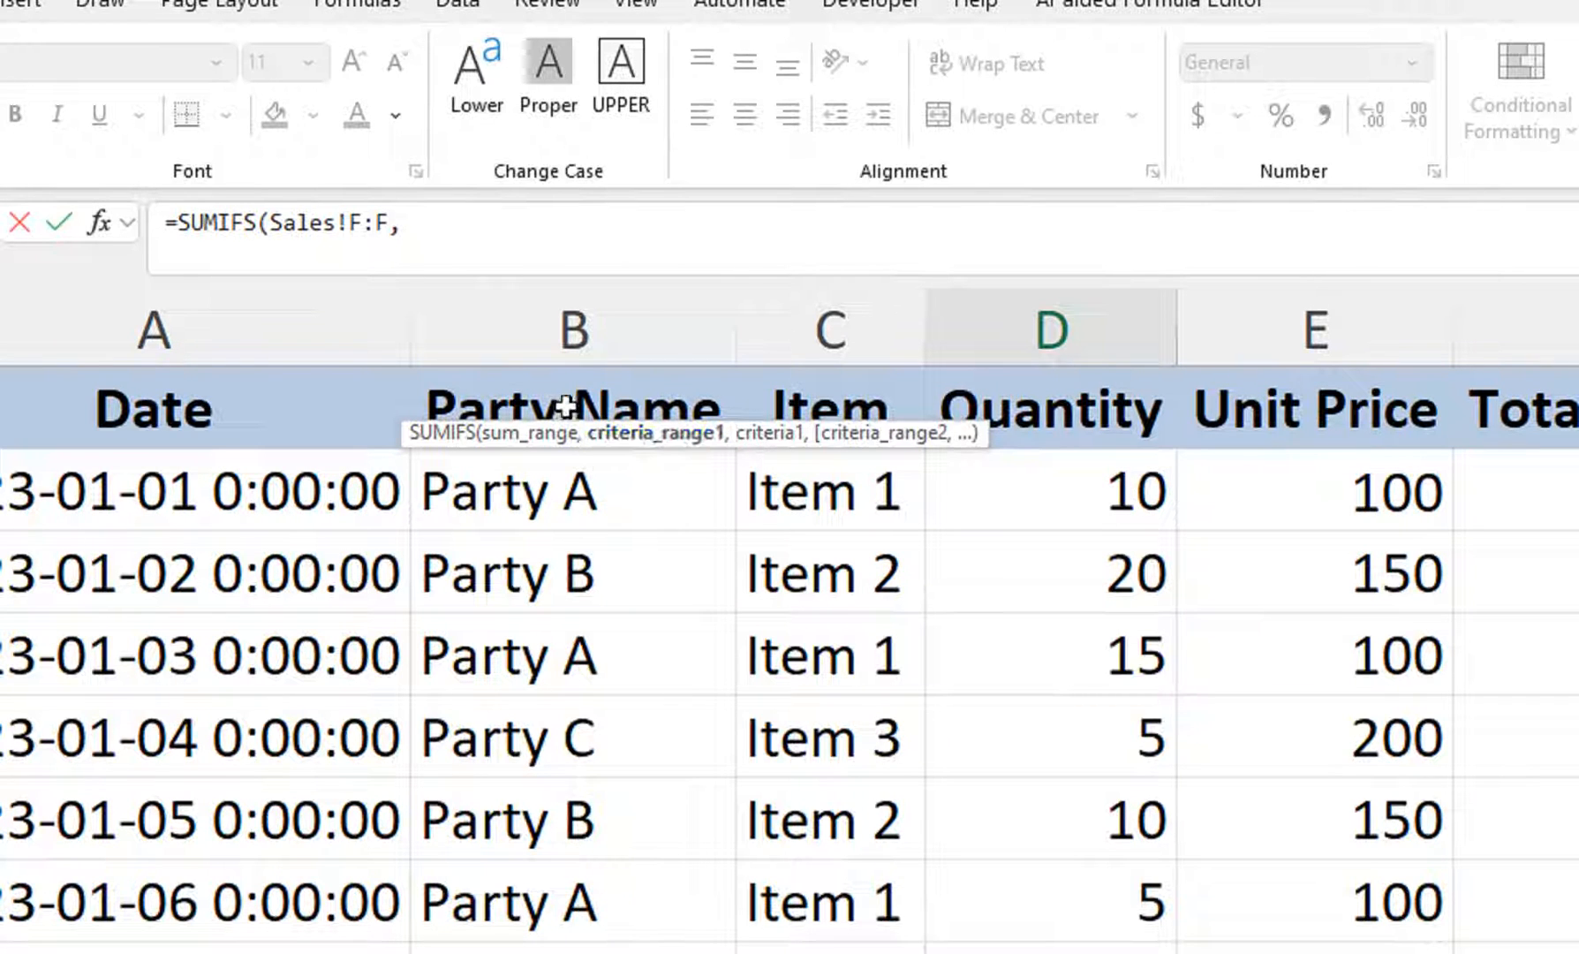
{"action": "left_click", "coordinate": [504, 311]}
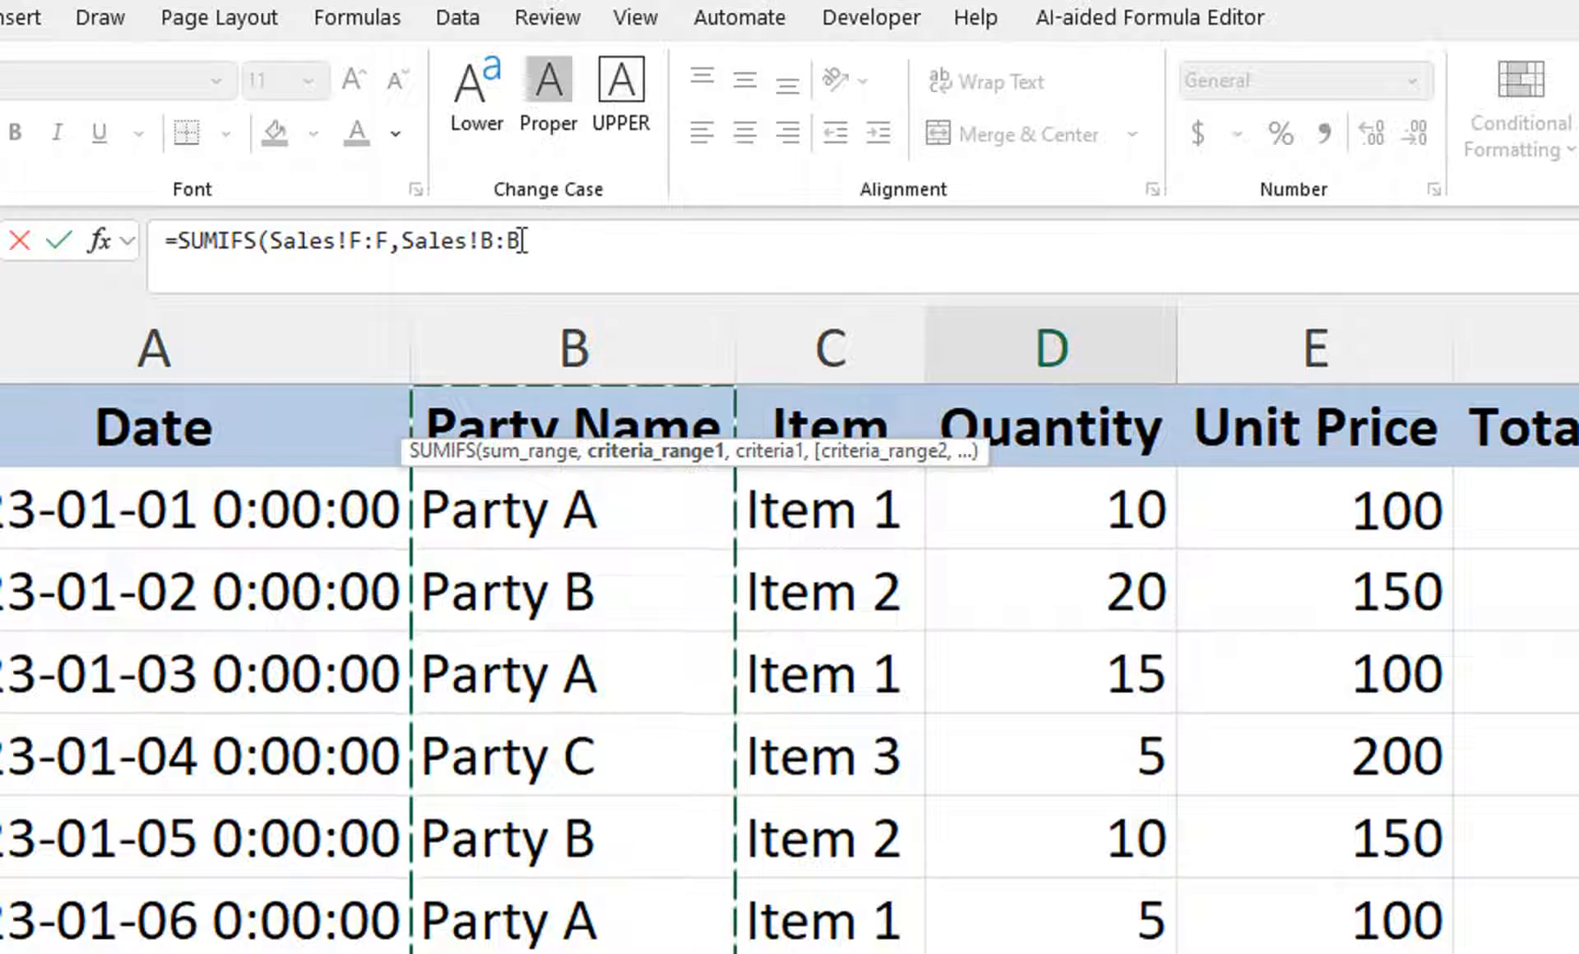
{"action": "type", "text": ","}
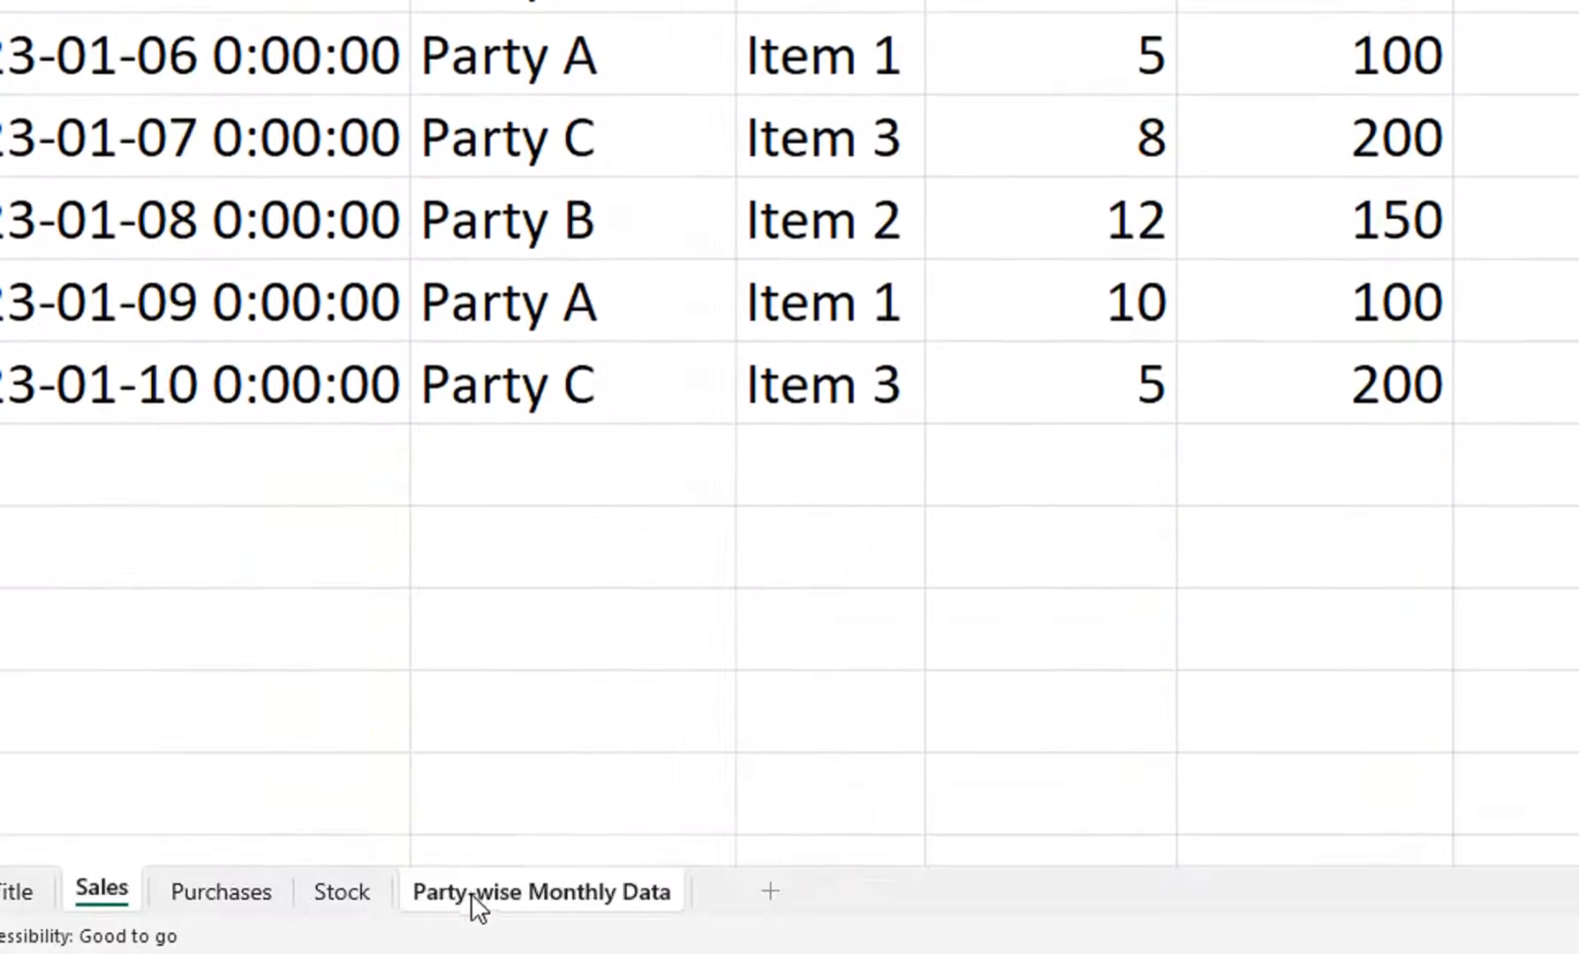
{"action": "left_click", "coordinate": [472, 893]}
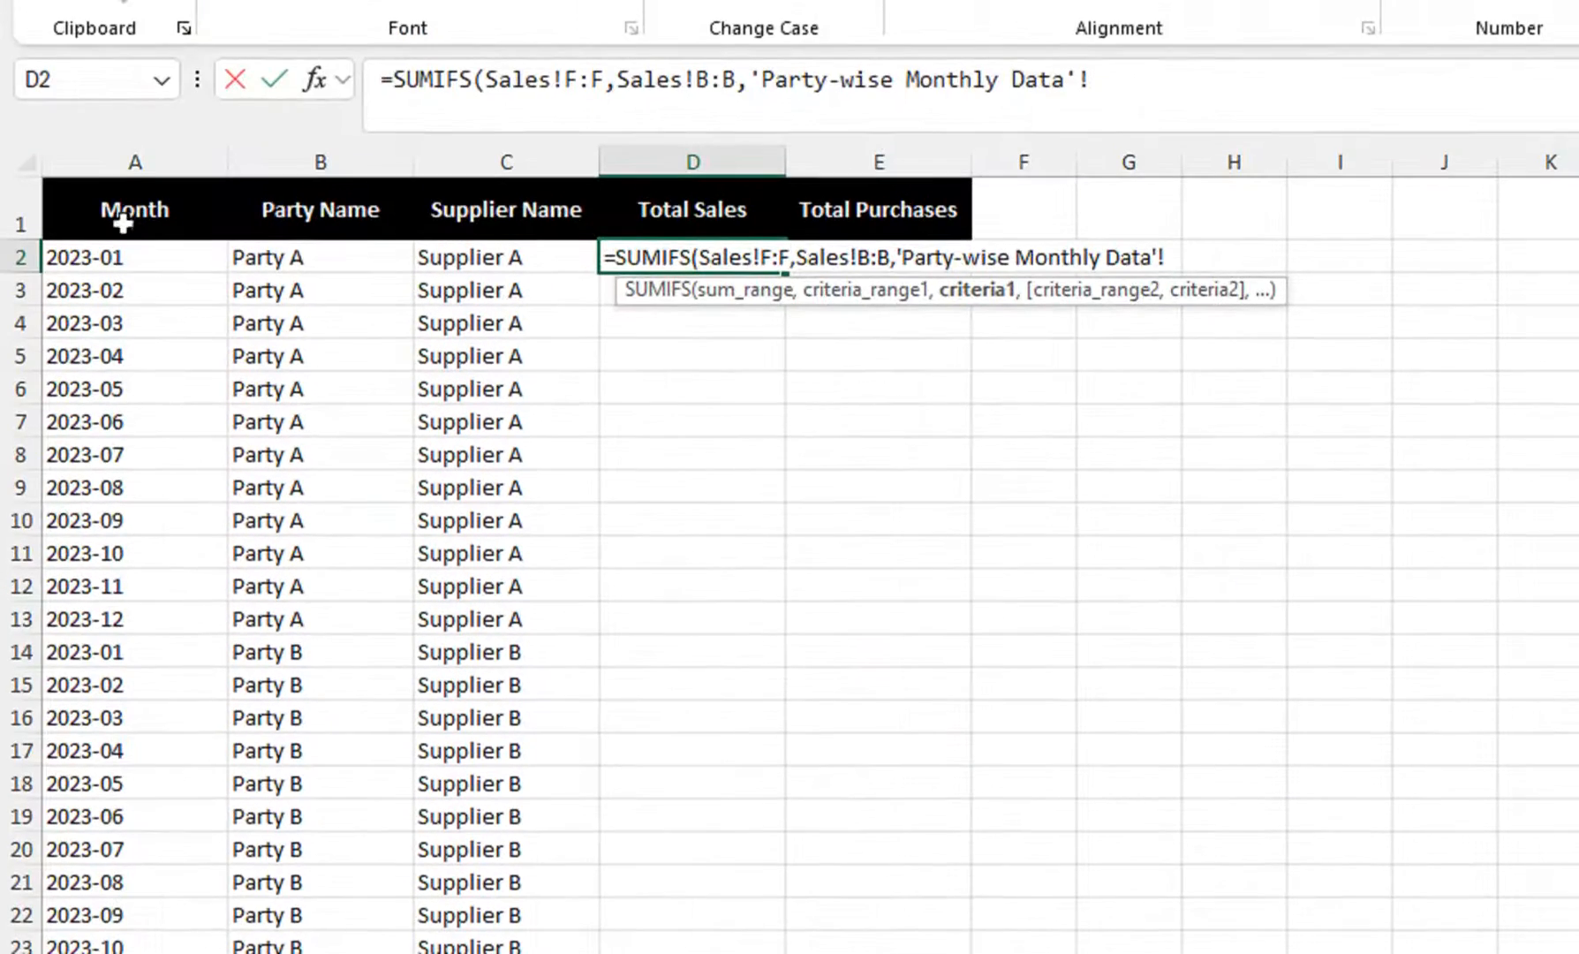
{"action": "left_click", "coordinate": [287, 236]}
{"action": "left_click", "coordinate": [287, 257]}
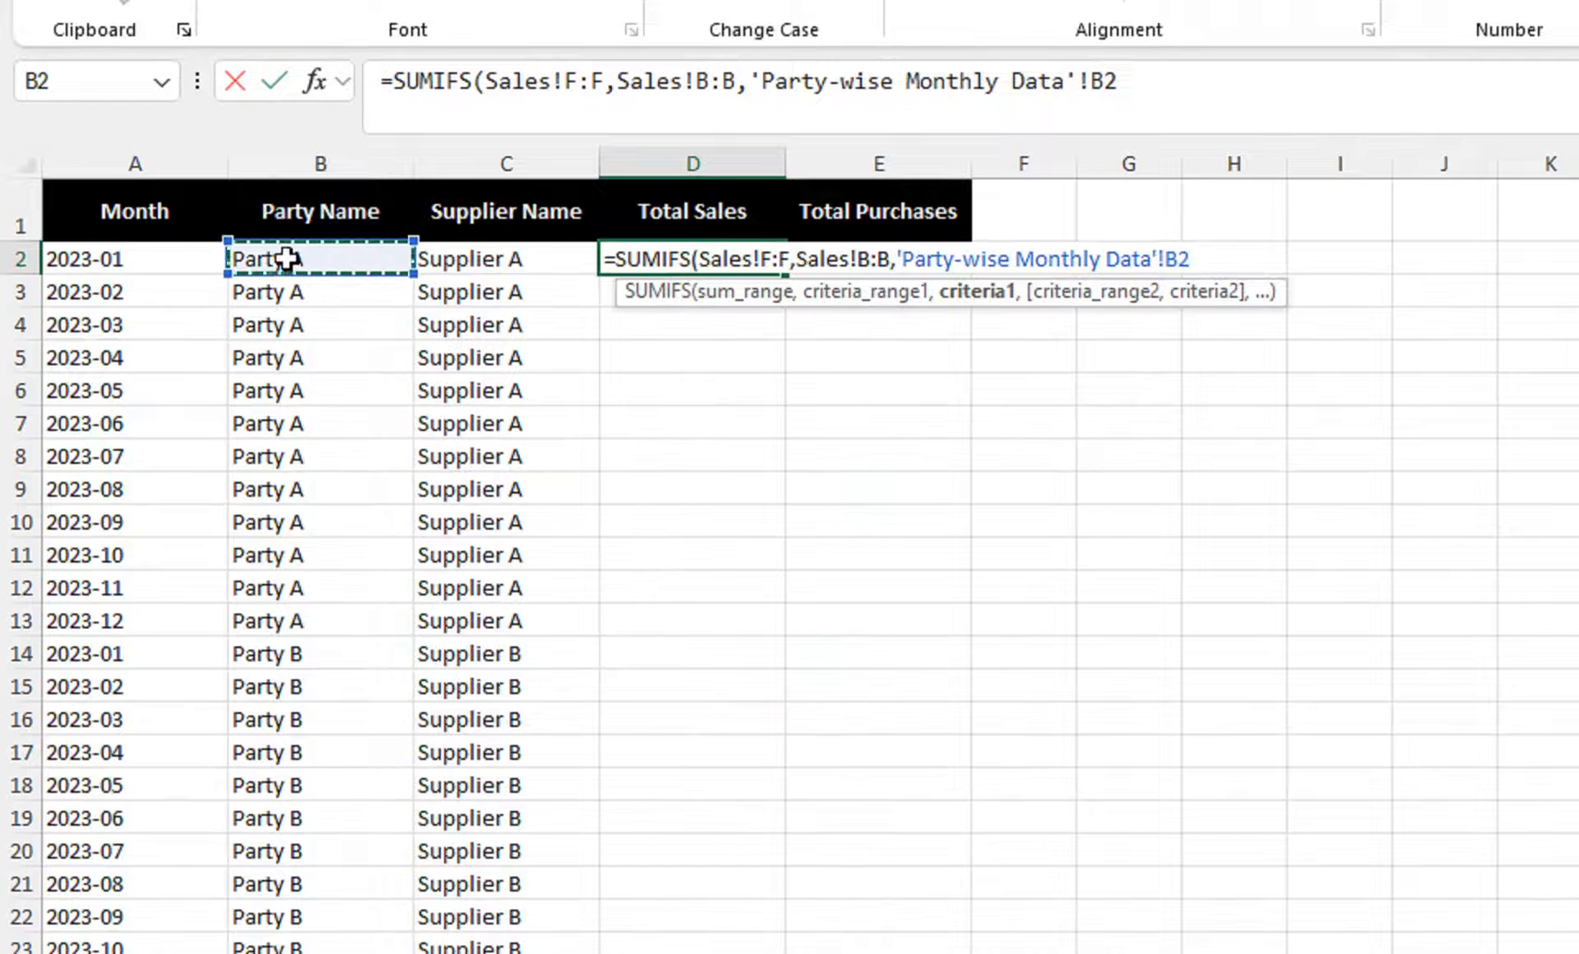
{"action": "type", "text": ","}
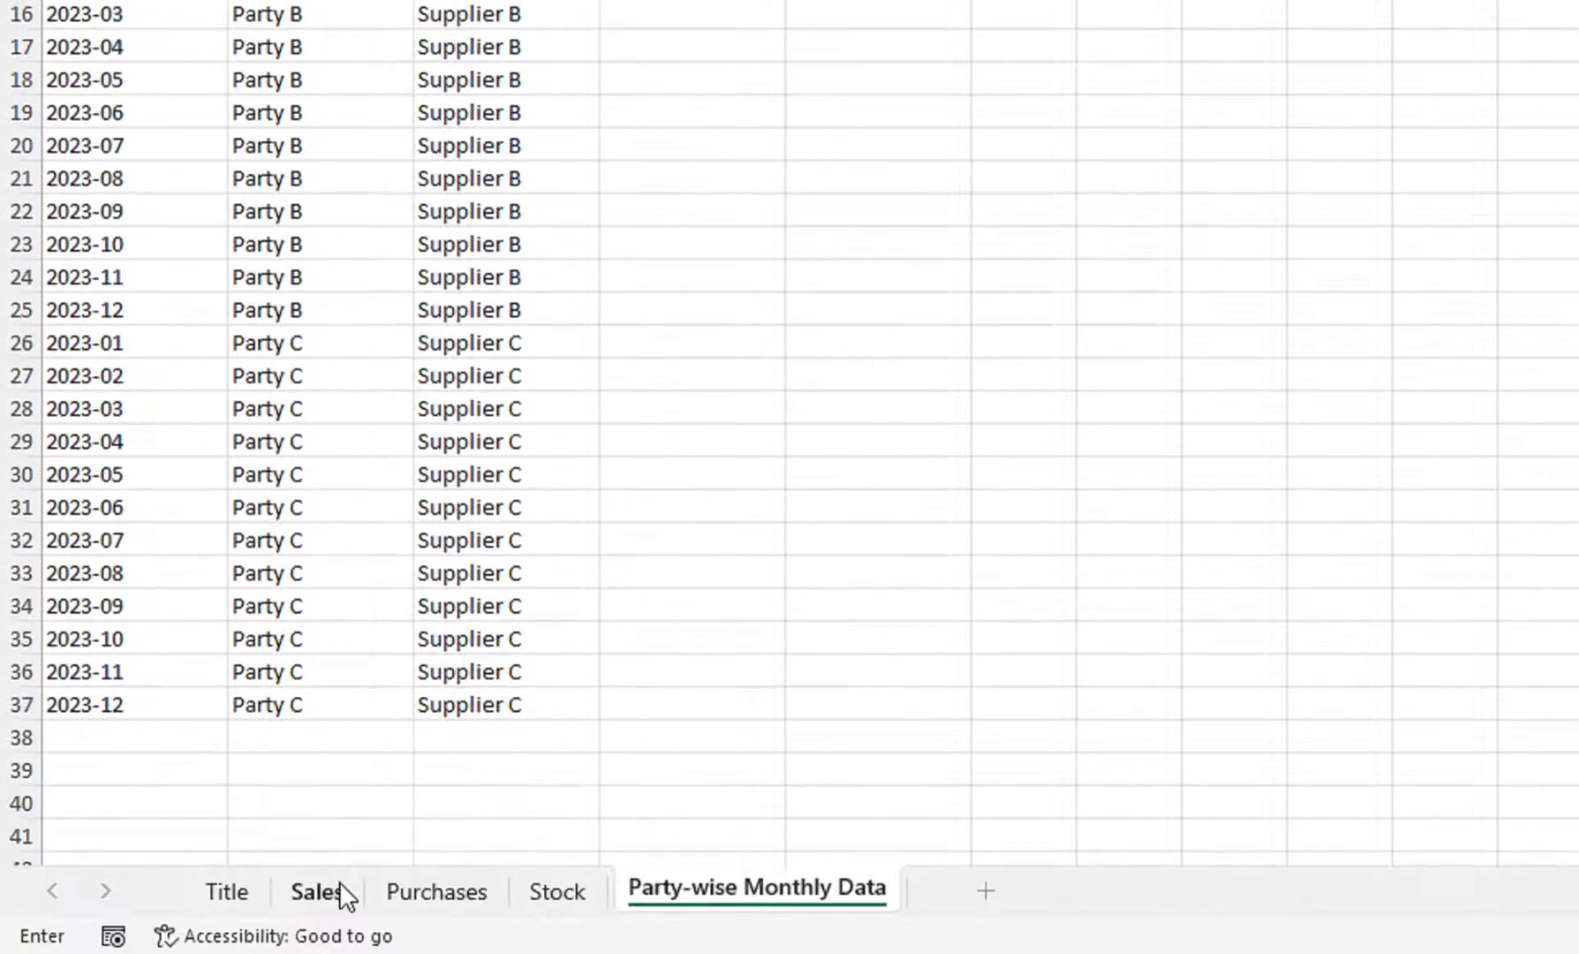
Step: Add the Sales sheet's Date column A:A as the second criteria range and begin its criterion with "=" &
{"action": "left_click", "coordinate": [338, 894]}
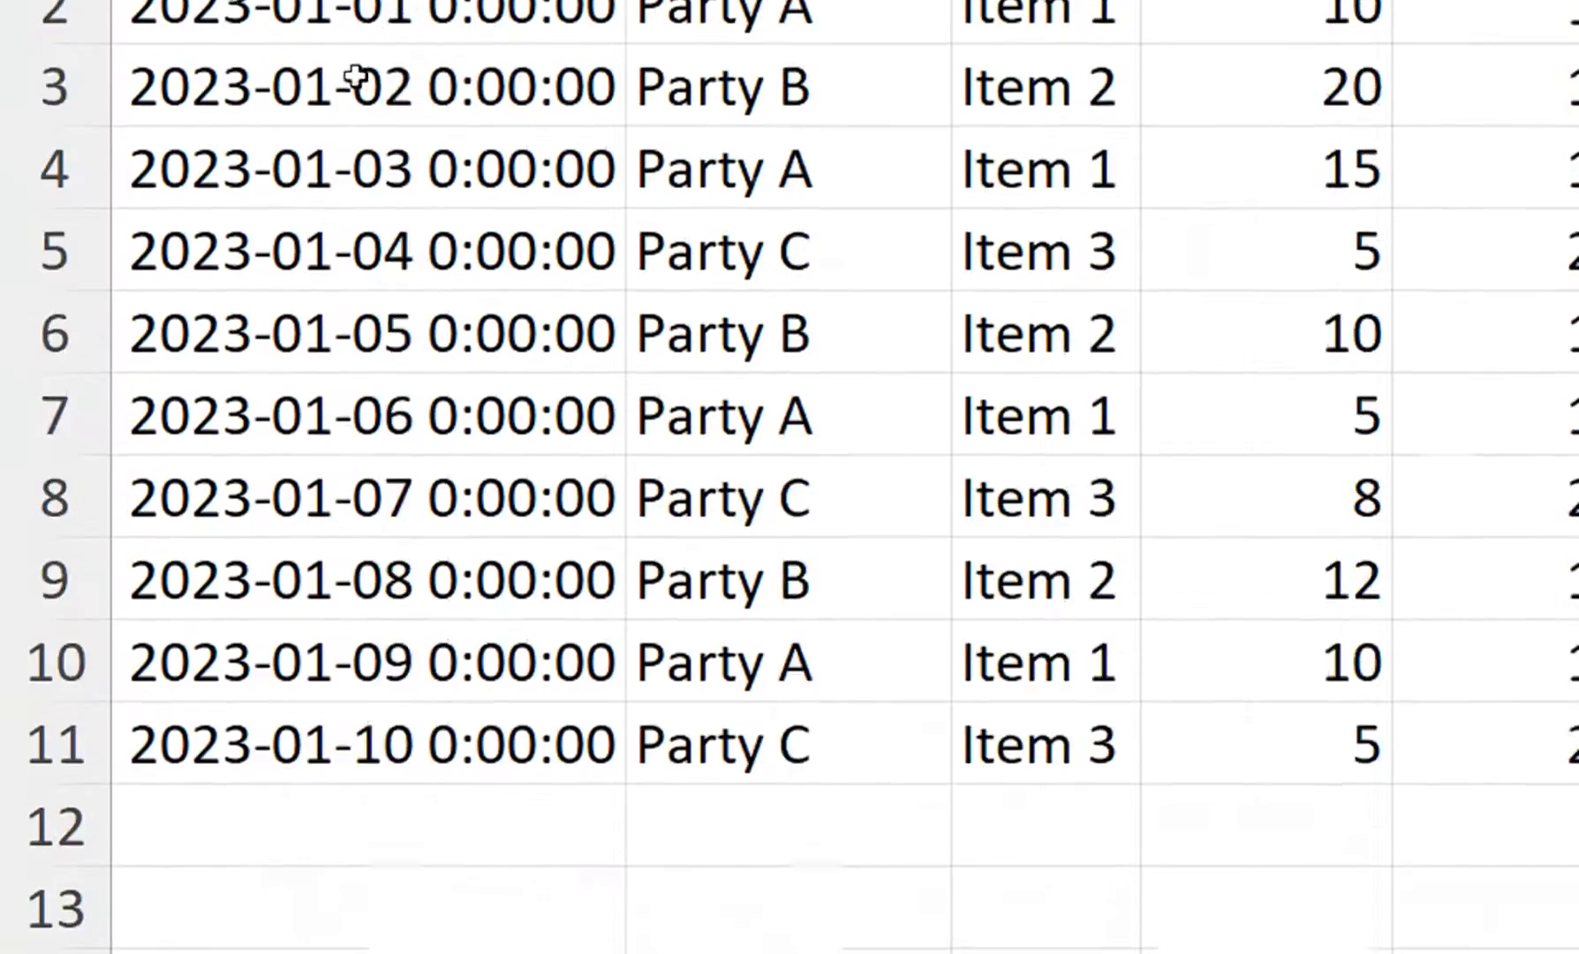
{"action": "left_click", "coordinate": [354, 154]}
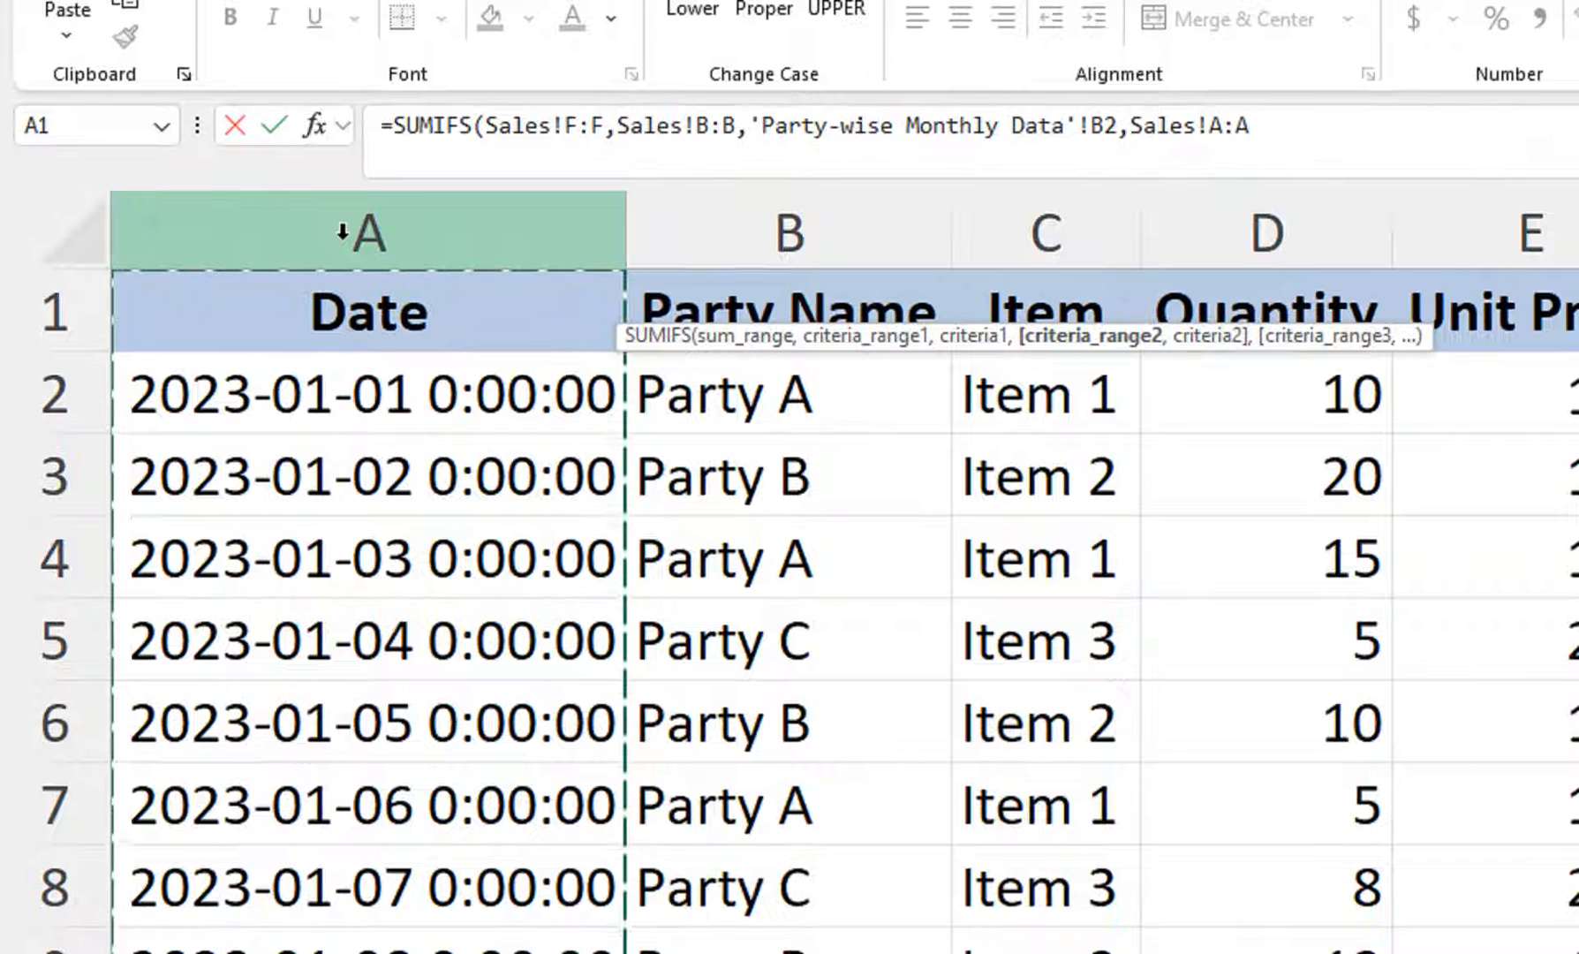
{"action": "type", "text": ",\"="}
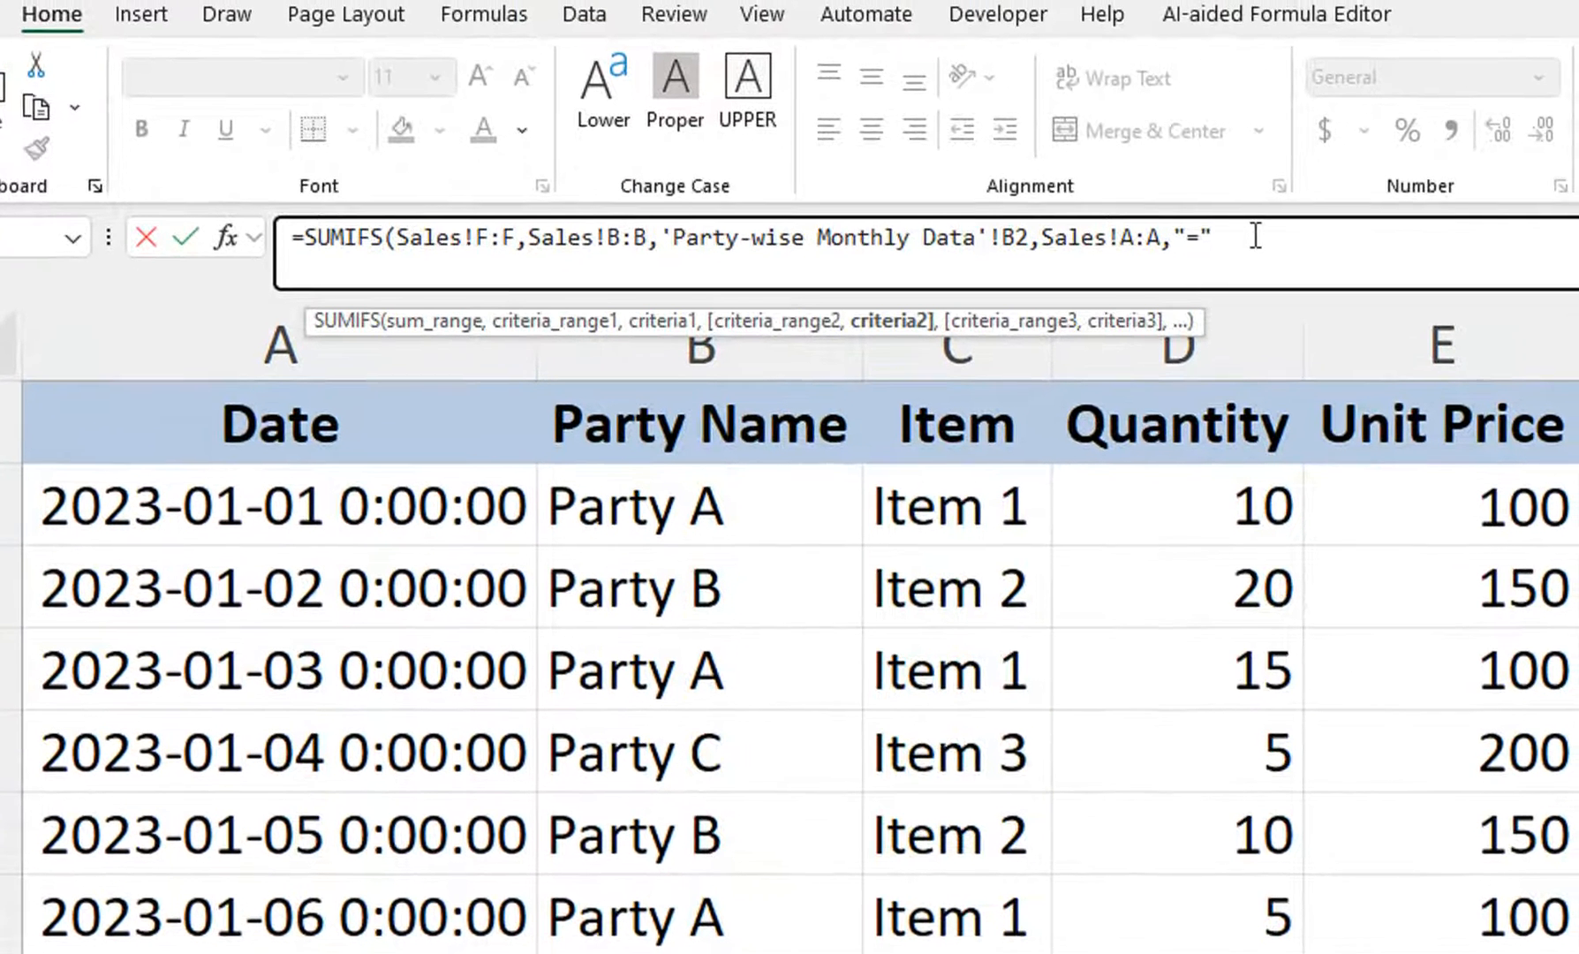
{"action": "type", "text": "&"}
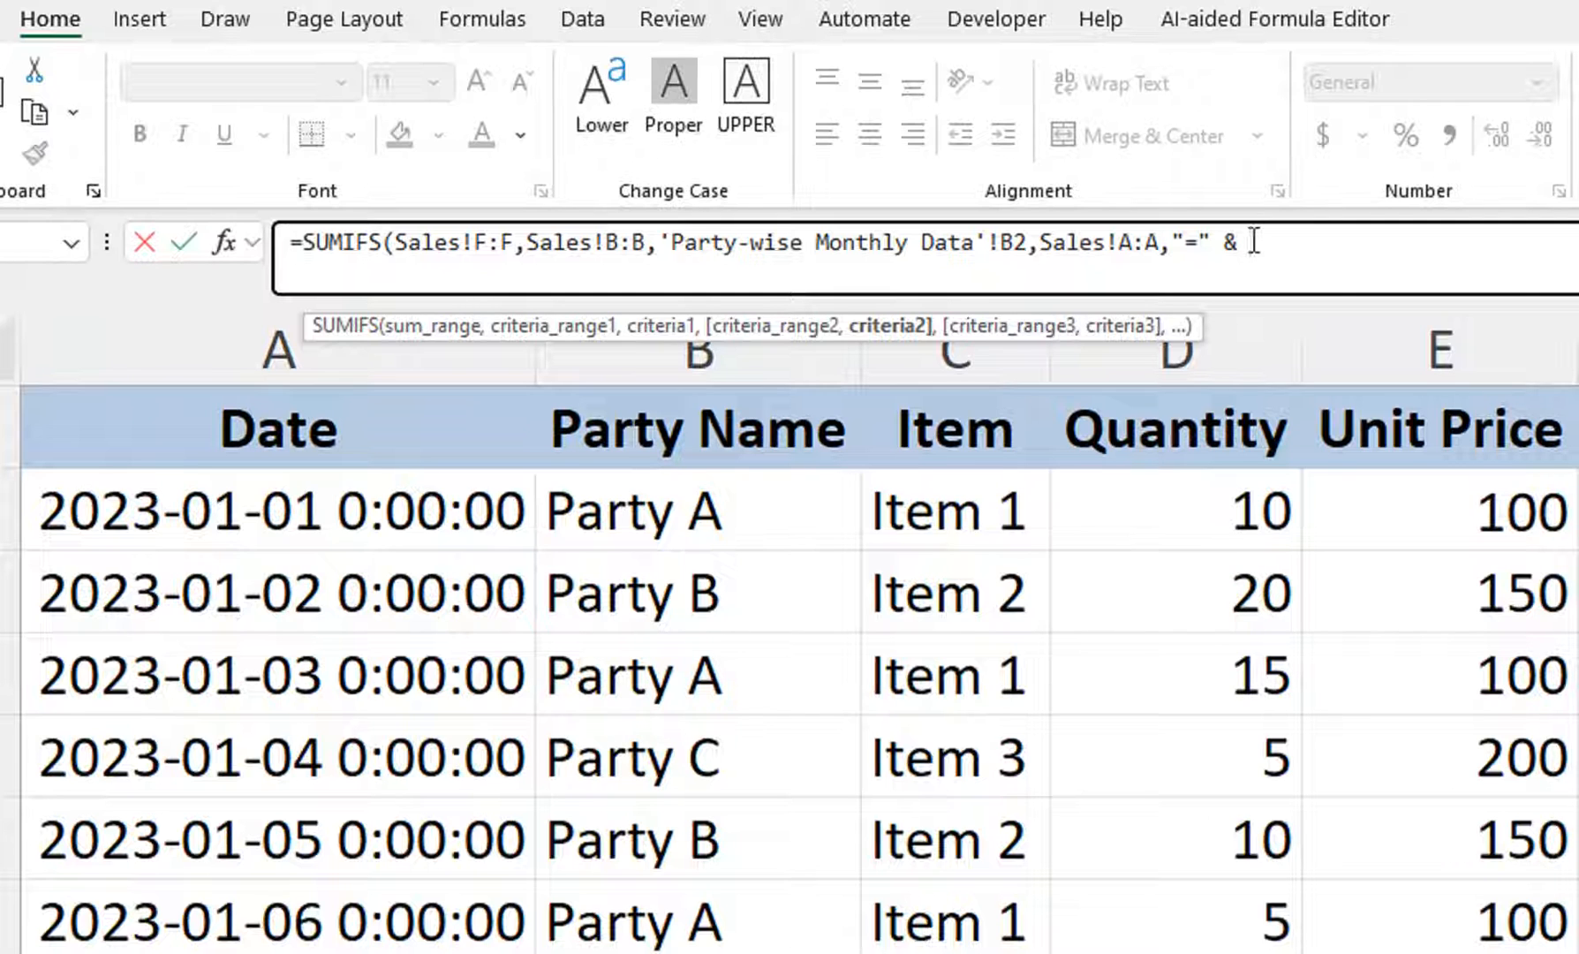
Step: Complete the criterion with the copied DATEVALUE("1/" & RIGHT(A2,2) & "/" & LEFT(A2,4)) without its leading equals sign, and enter the SUMIFS formula
{"action": "key", "text": "ctrl+v"}
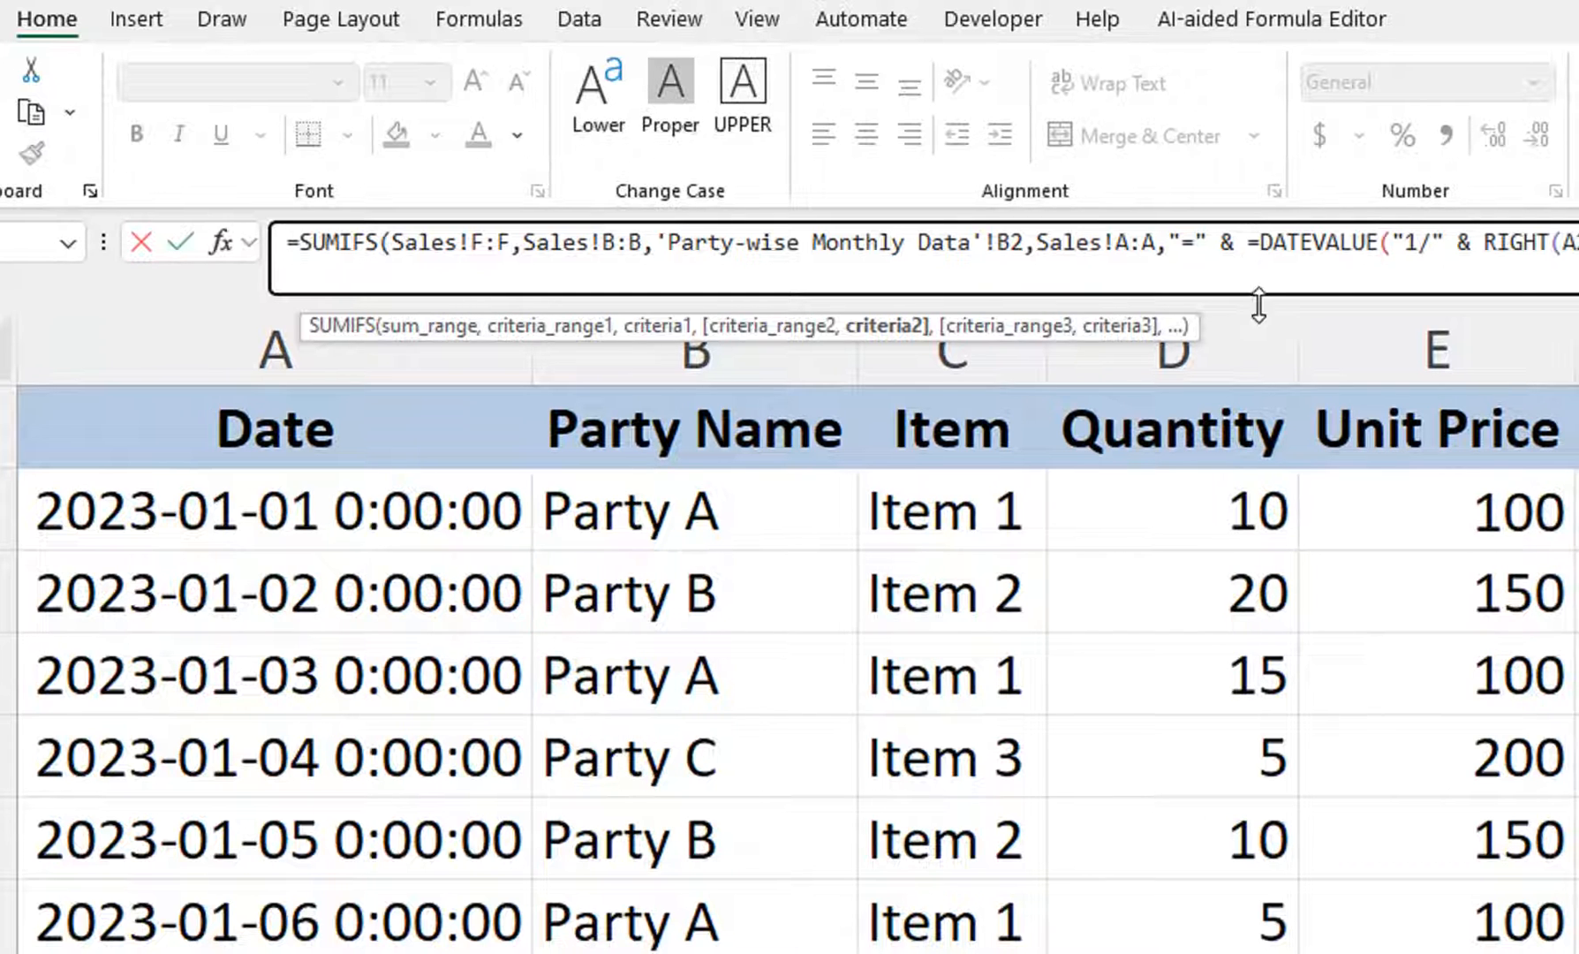
{"action": "left_click", "coordinate": [1252, 246]}
{"action": "key", "text": "BackSpace"}
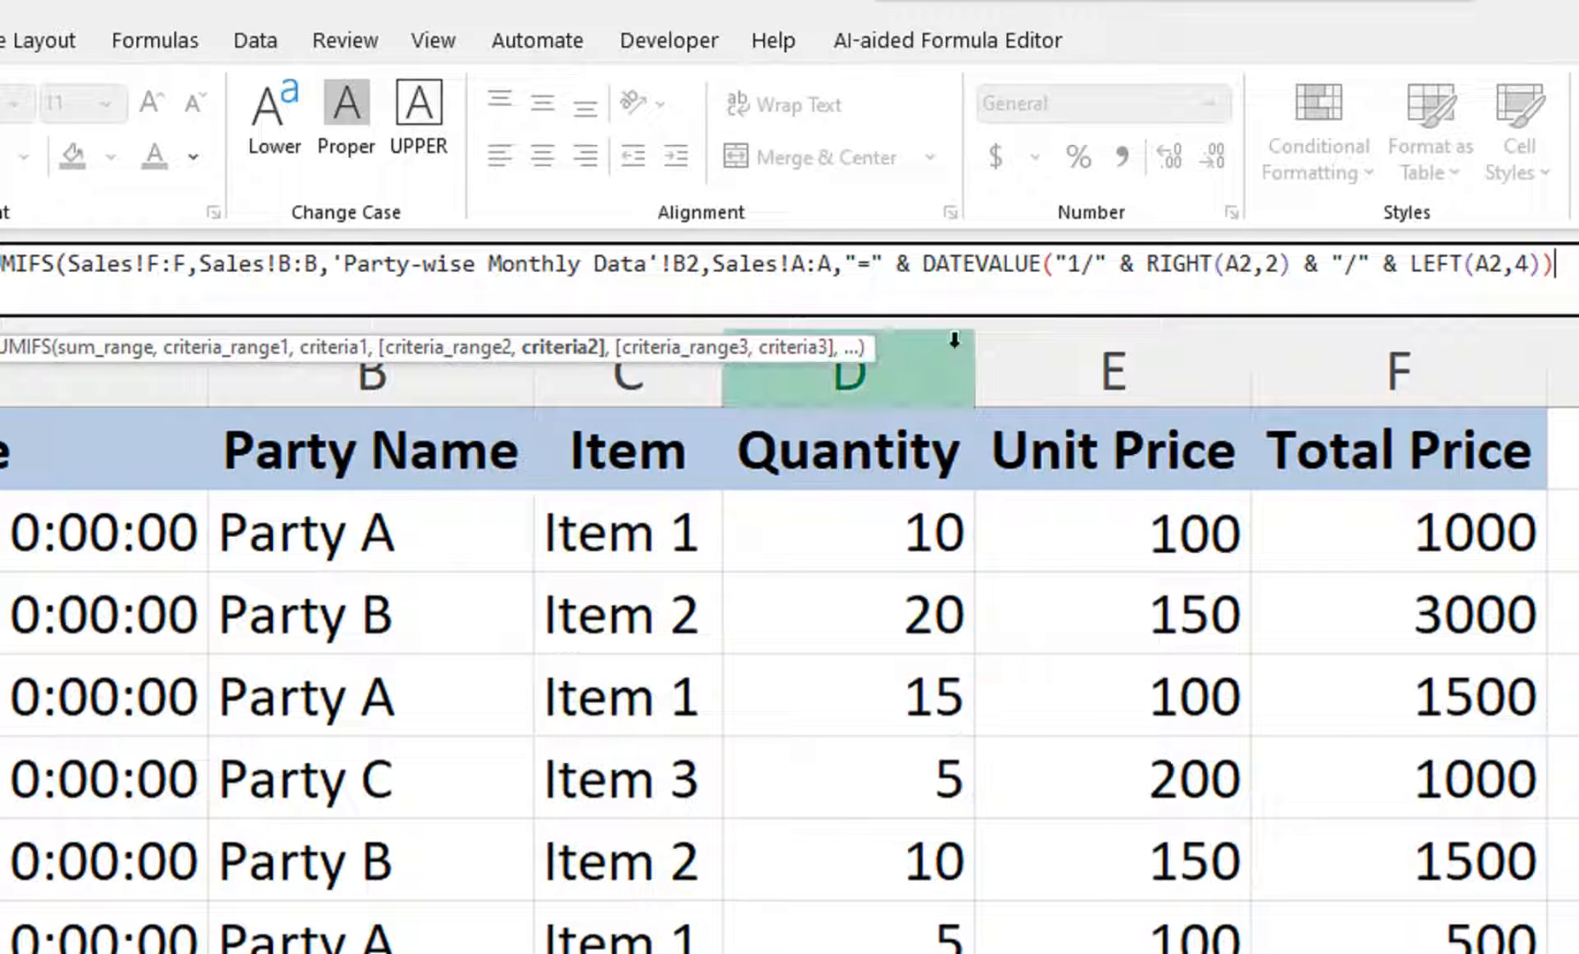
{"action": "type", "text": ")"}
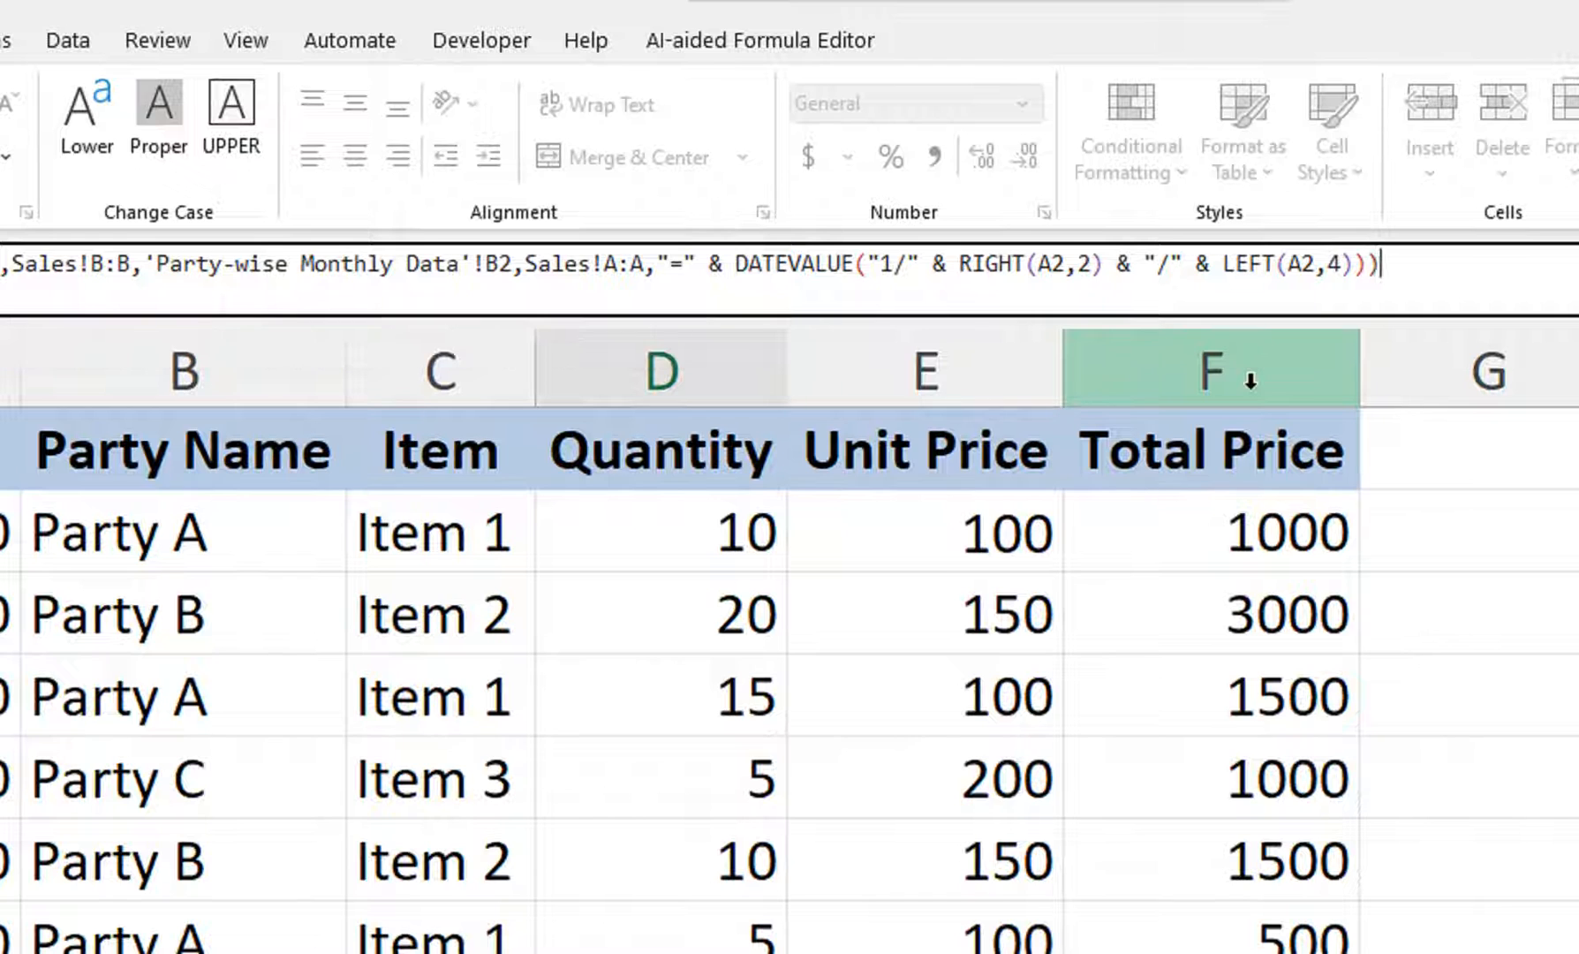
{"action": "key", "text": "Return"}
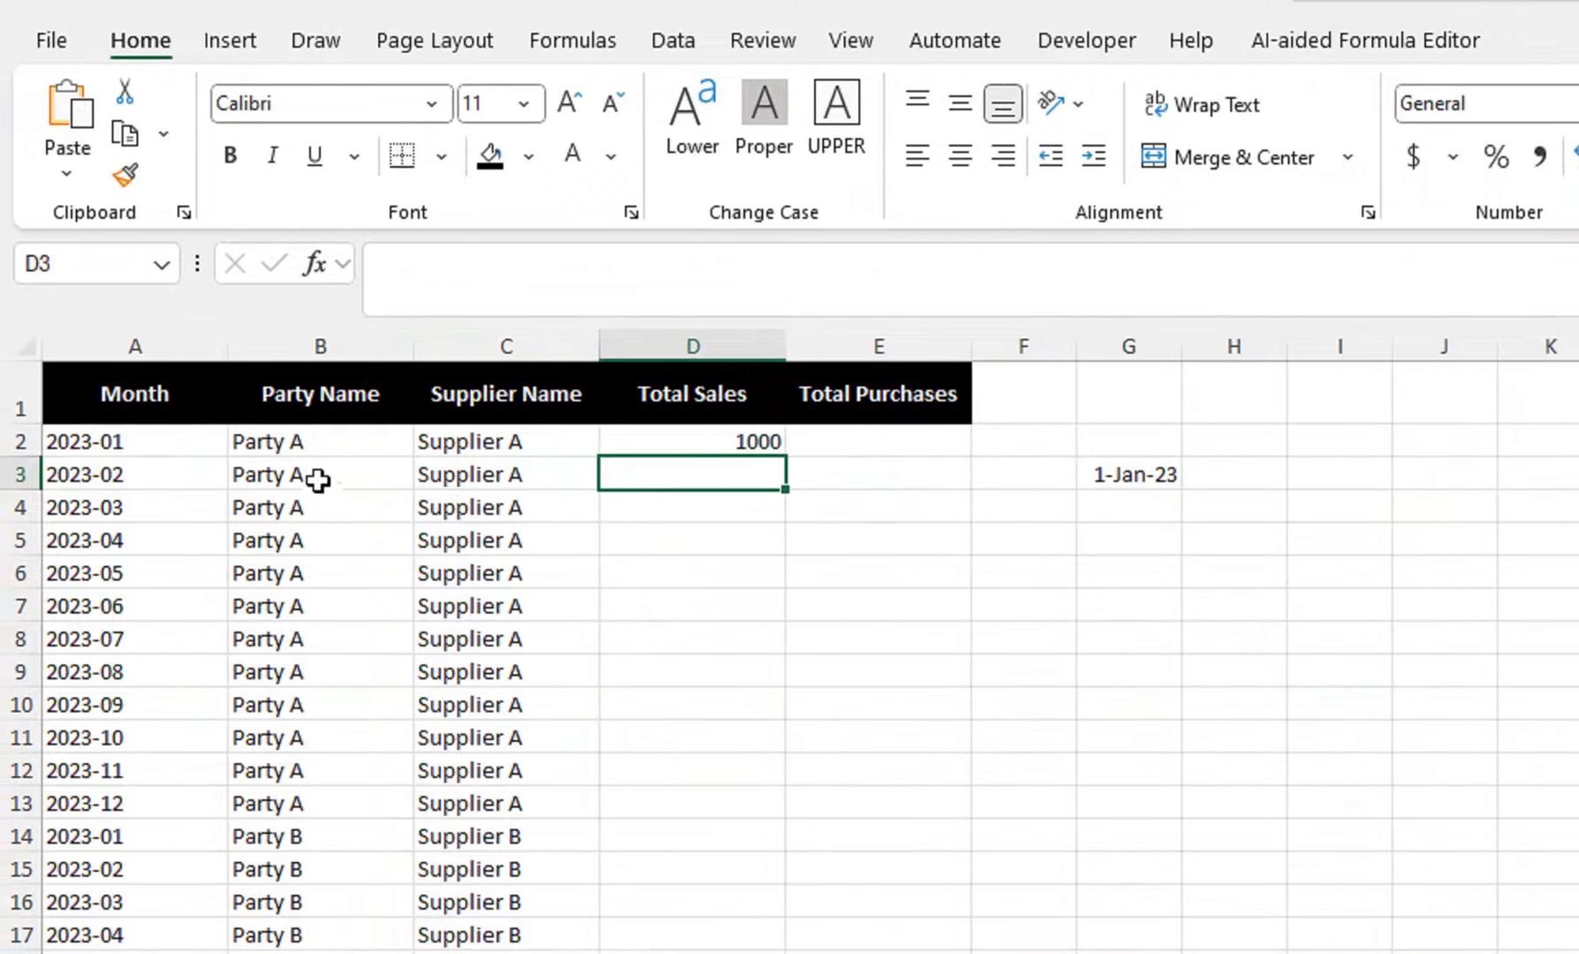
Step: Compare the month in A2 with the first Party A sale in row 2 of the Sales sheet
{"action": "left_click", "coordinate": [158, 451]}
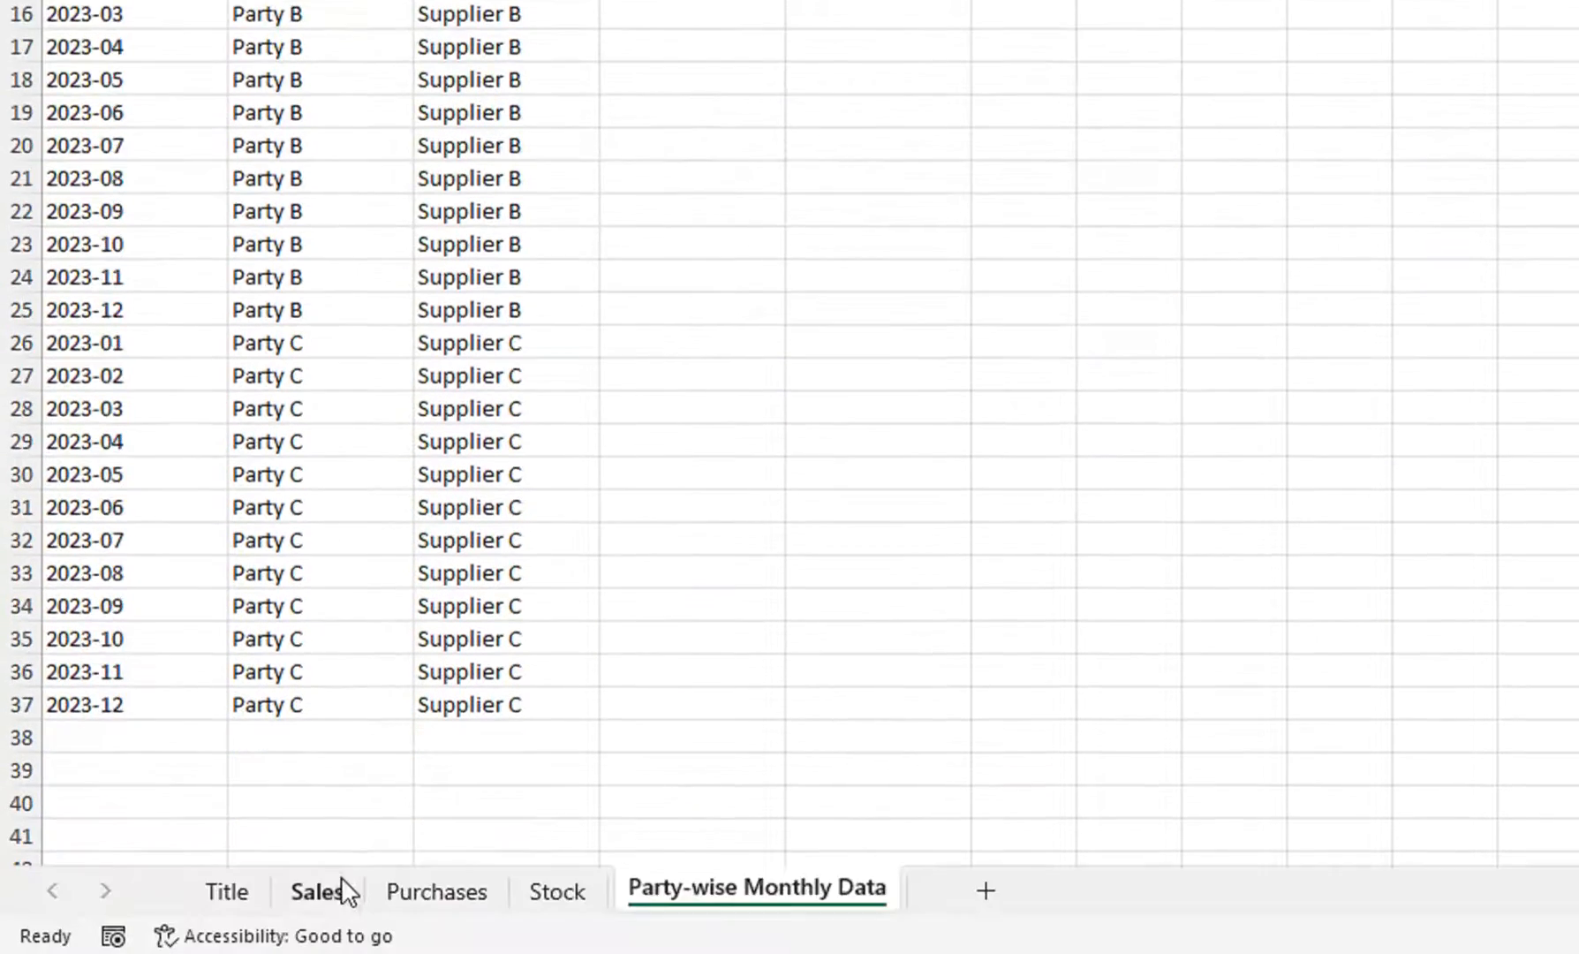
{"action": "left_click", "coordinate": [341, 890]}
{"action": "left_click_drag", "start_coordinate": [848, 162], "coordinate": [1273, 266]}
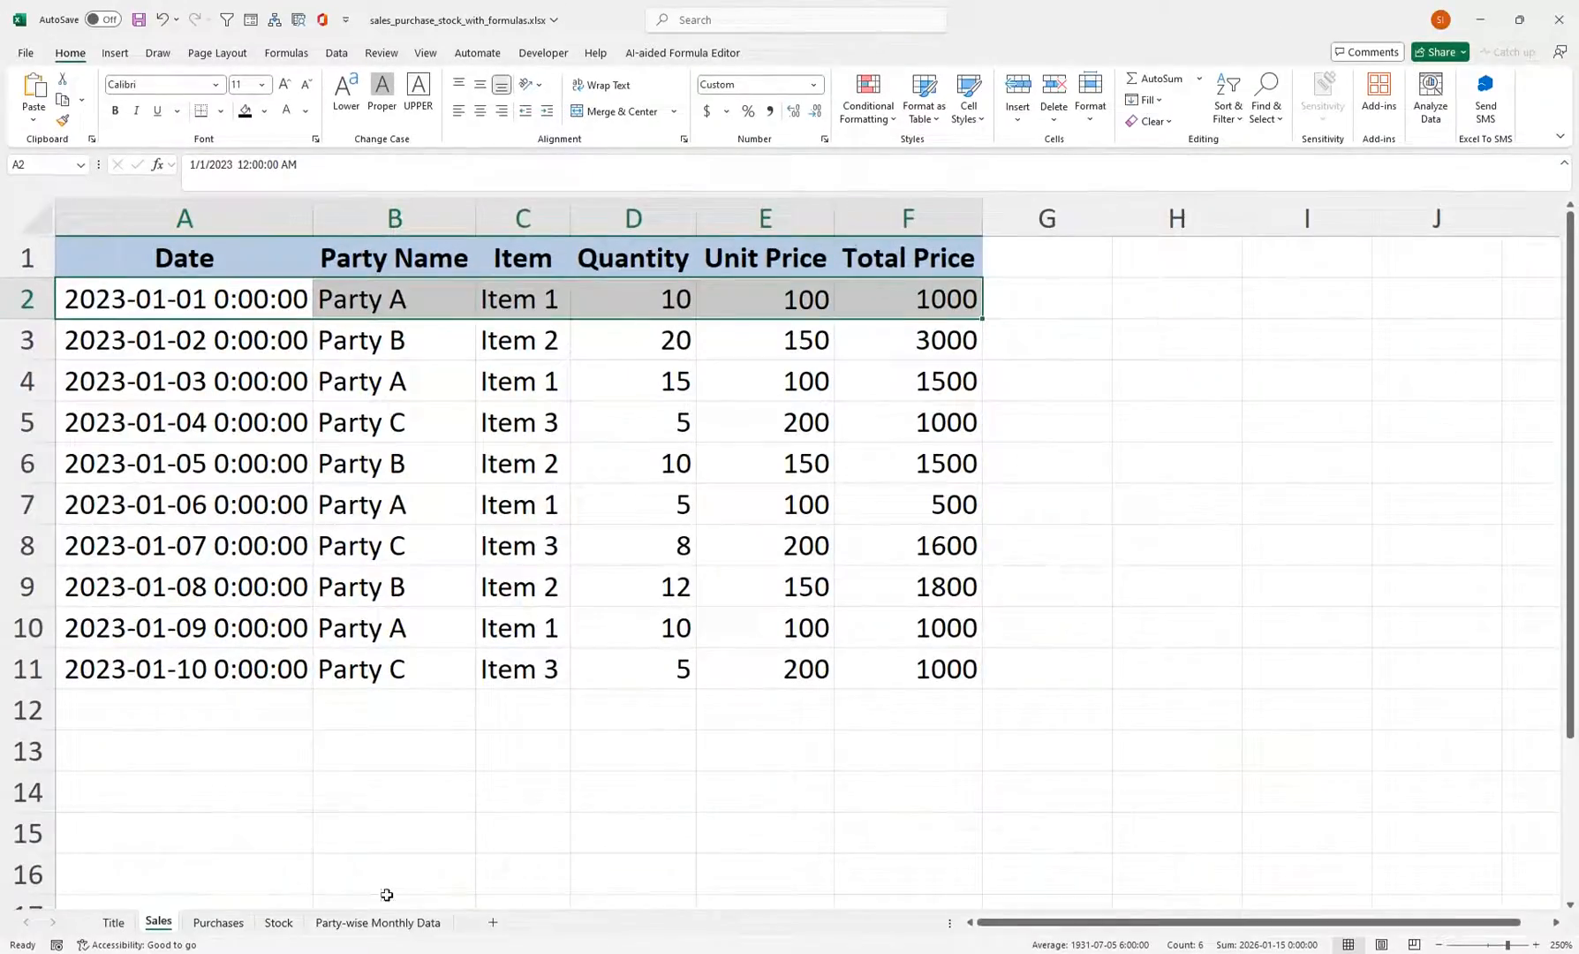
Step: Fill the Total Sales formula from D2 down to D37 on Party-wise Monthly Data
{"action": "left_click", "coordinate": [389, 921]}
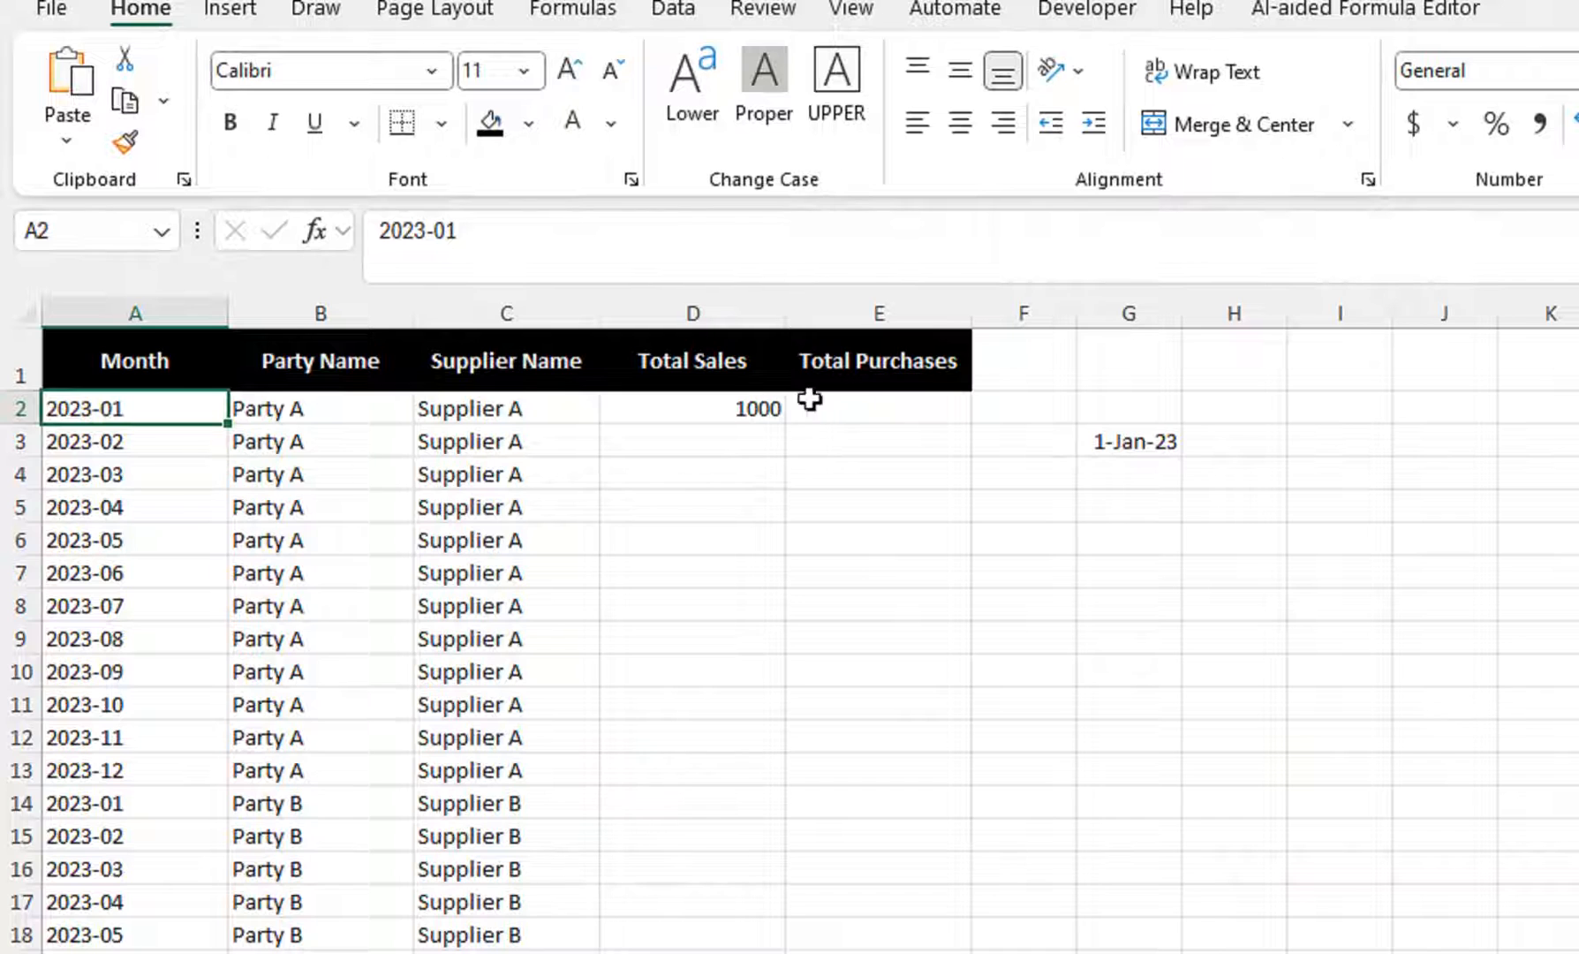
{"action": "left_click", "coordinate": [777, 415]}
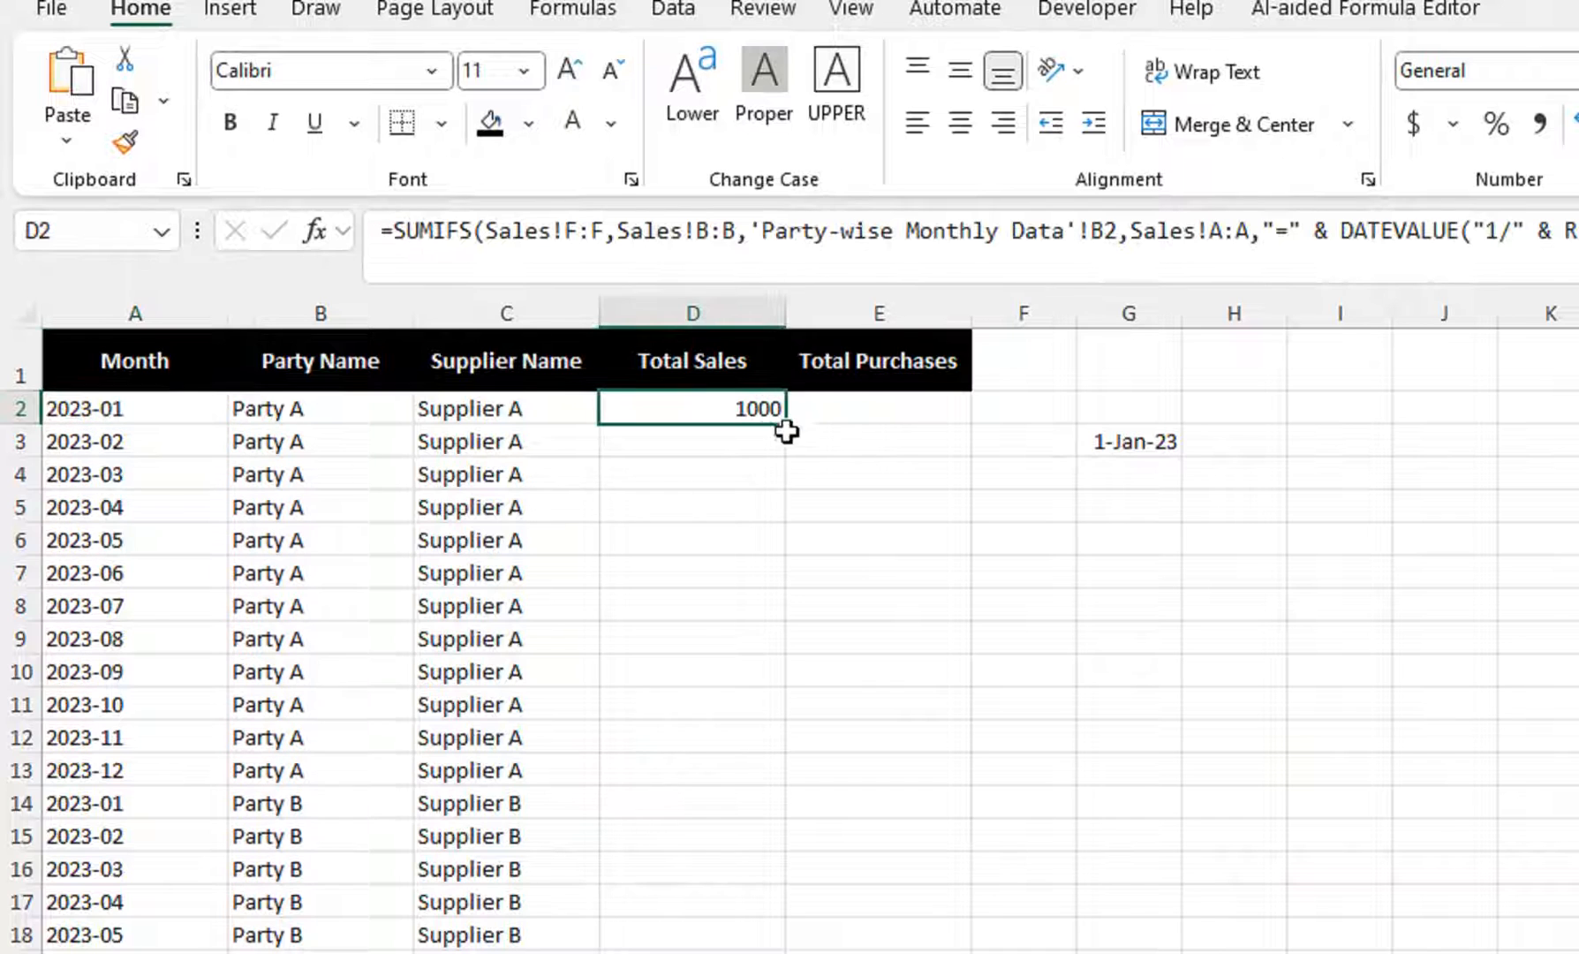
{"action": "left_click_drag", "start_coordinate": [785, 427], "coordinate": [791, 953]}
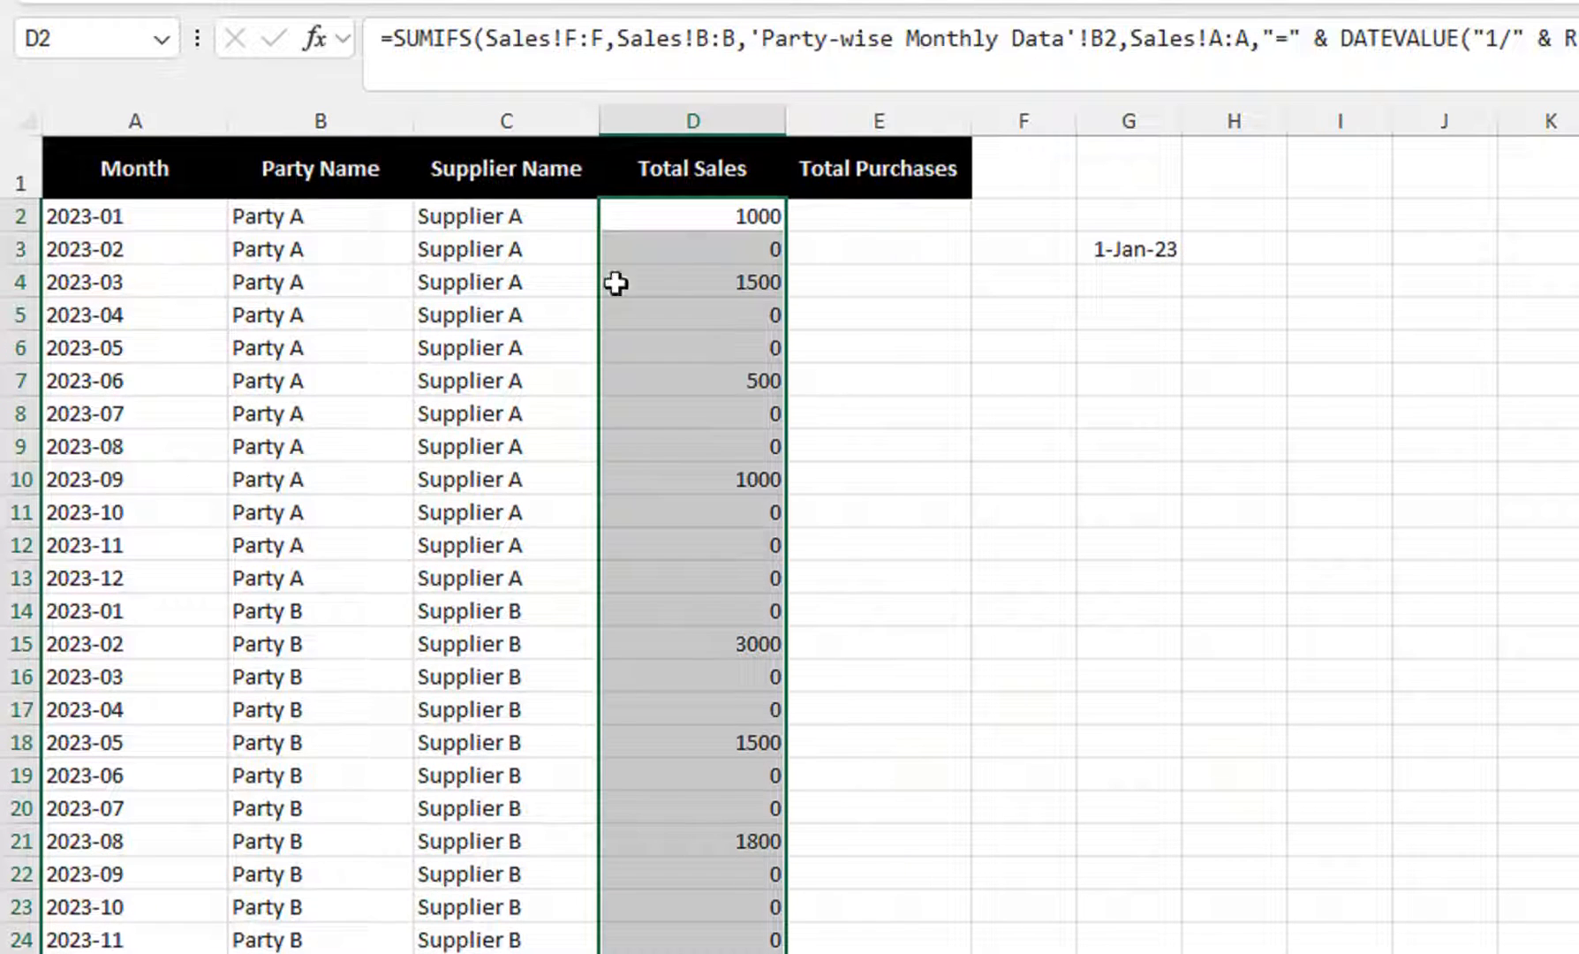
Step: Check the Party A total for 2023-03 and inspect Party A's sale in row 7 of the Sales sheet
{"action": "left_click", "coordinate": [701, 281]}
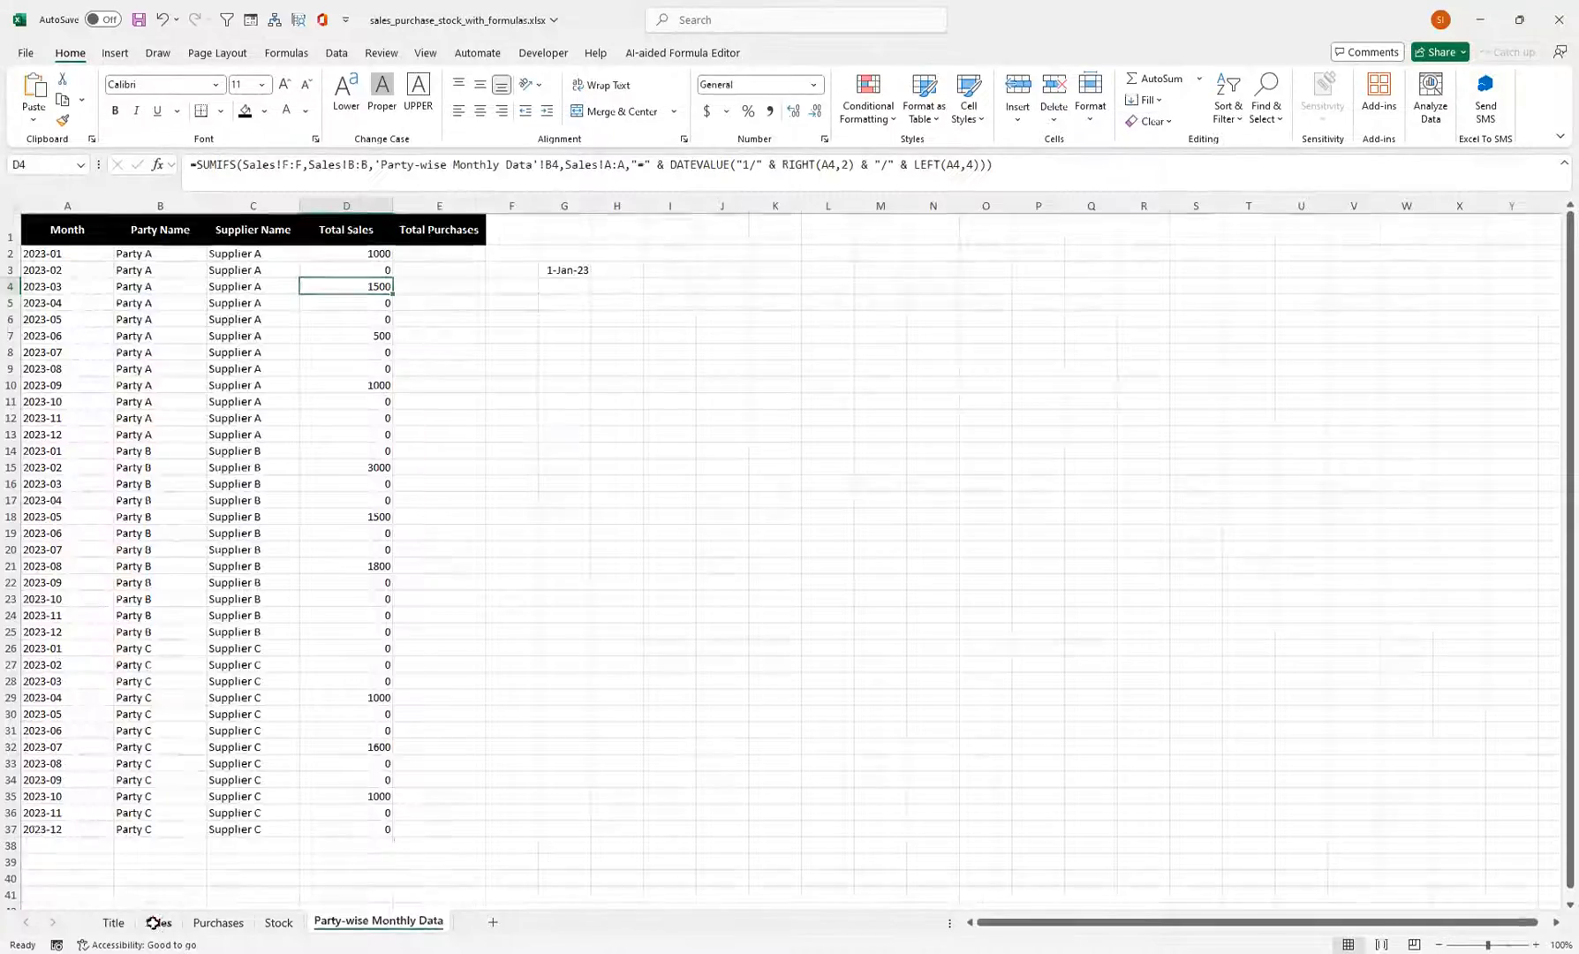
{"action": "left_click", "coordinate": [153, 922]}
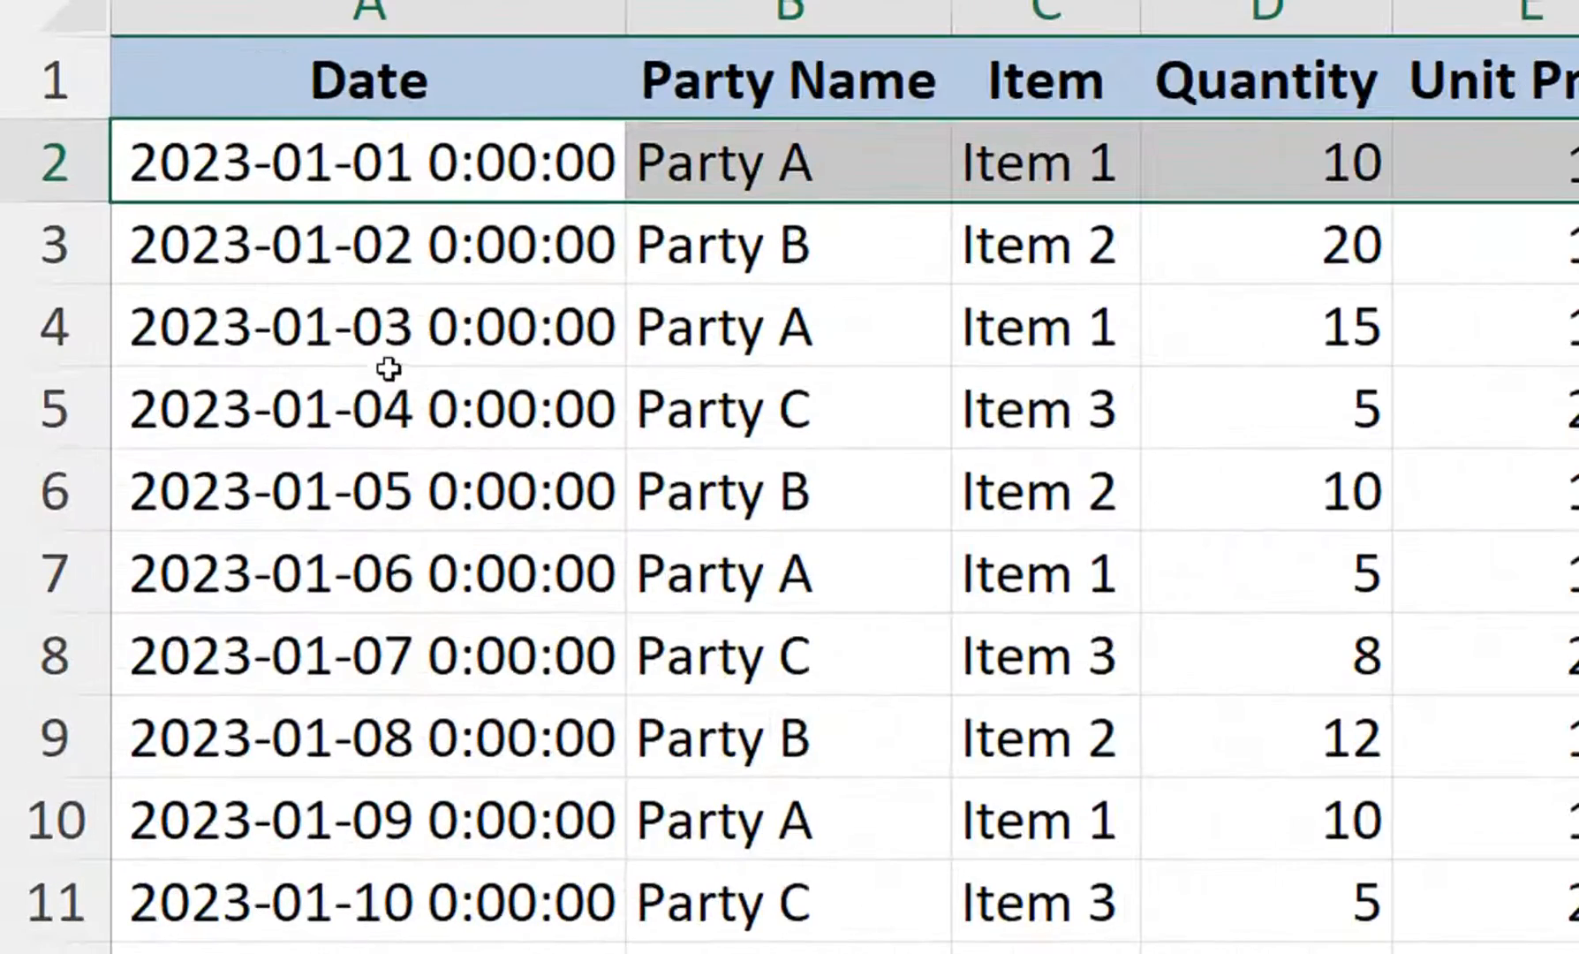
{"action": "left_click_drag", "start_coordinate": [715, 546], "coordinate": [441, 556]}
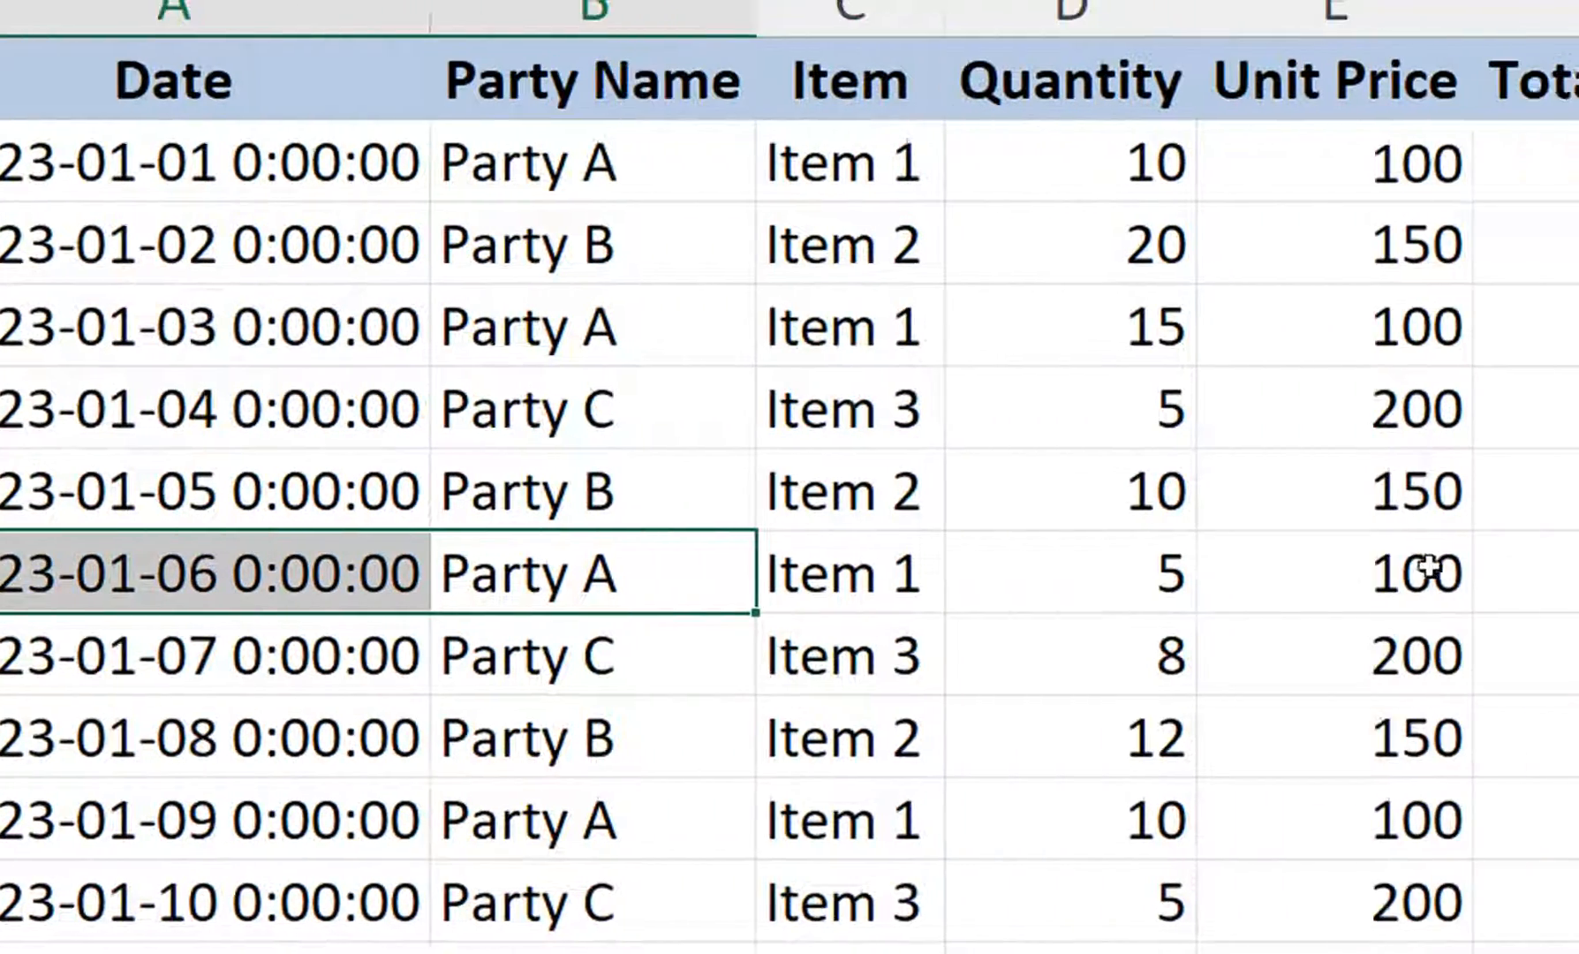
{"action": "left_click", "coordinate": [1287, 590]}
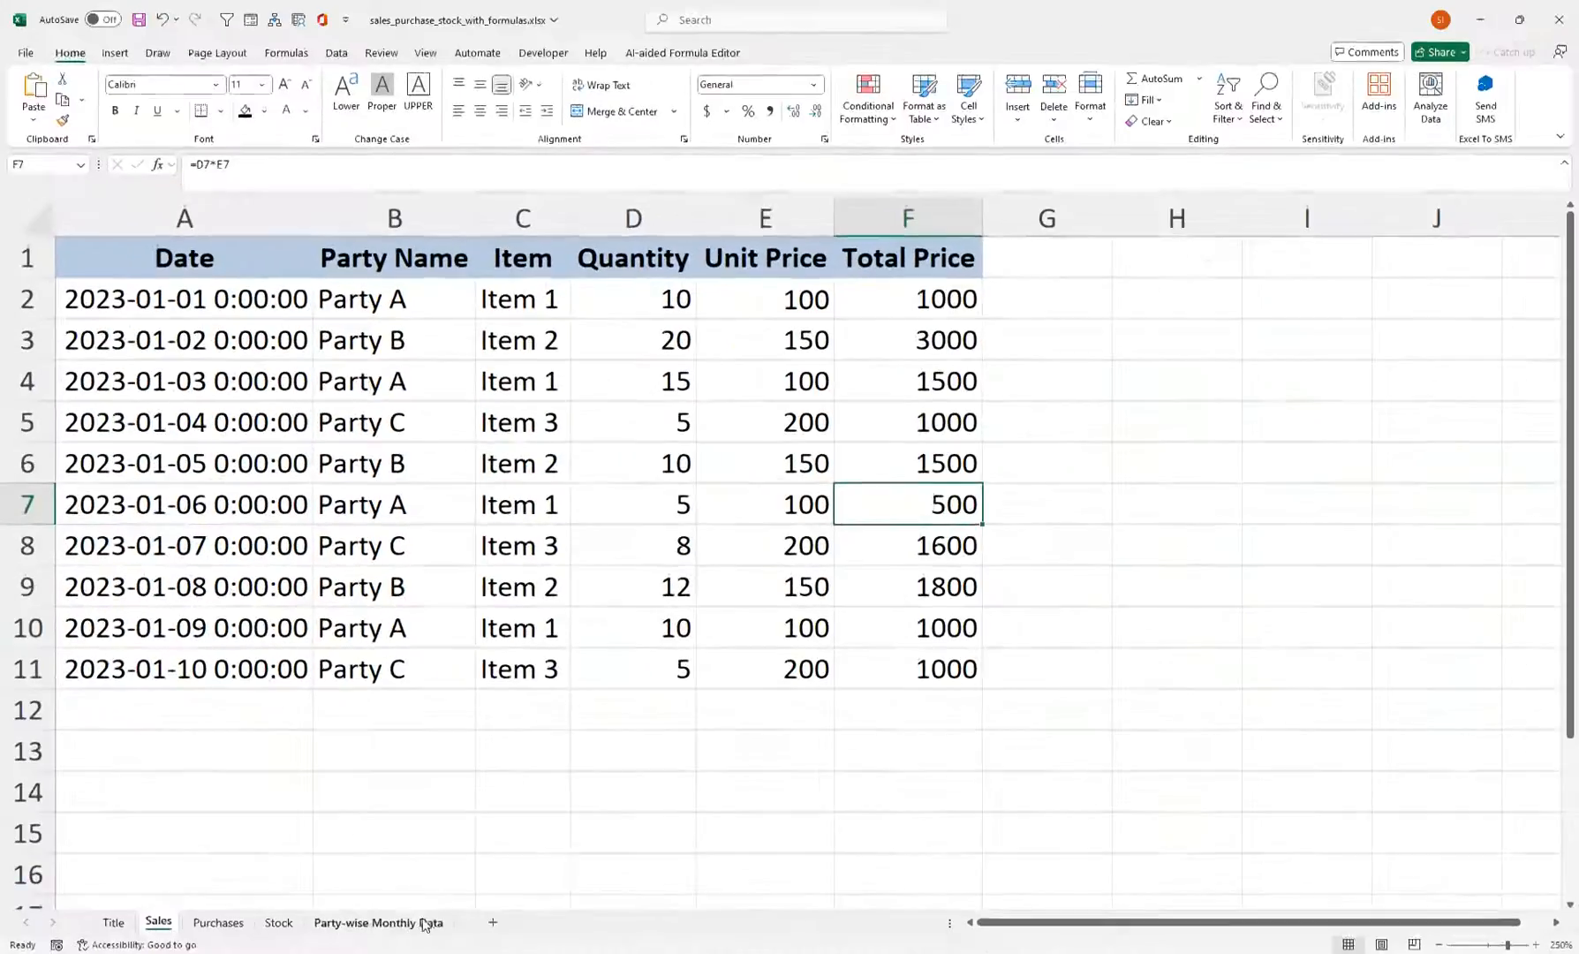
{"action": "left_click", "coordinate": [417, 918]}
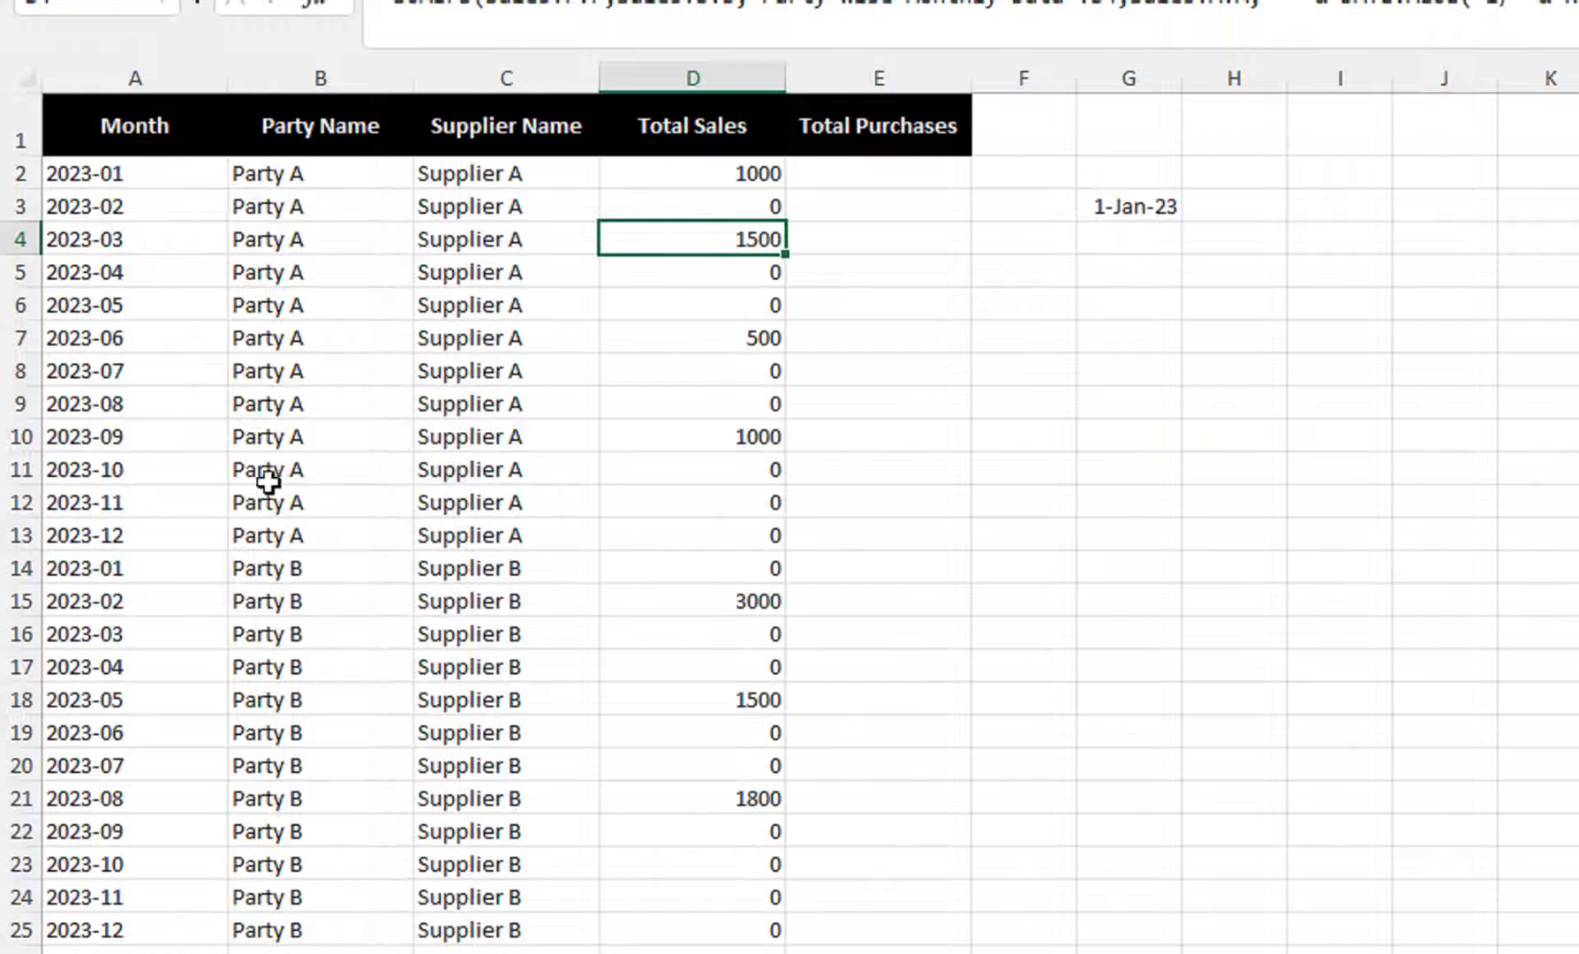
Step: Examine Party A's 2023-09 row in the monthly data and the Party B sale in row 3 of the Sales sheet
{"action": "left_click_drag", "start_coordinate": [189, 438], "coordinate": [735, 441]}
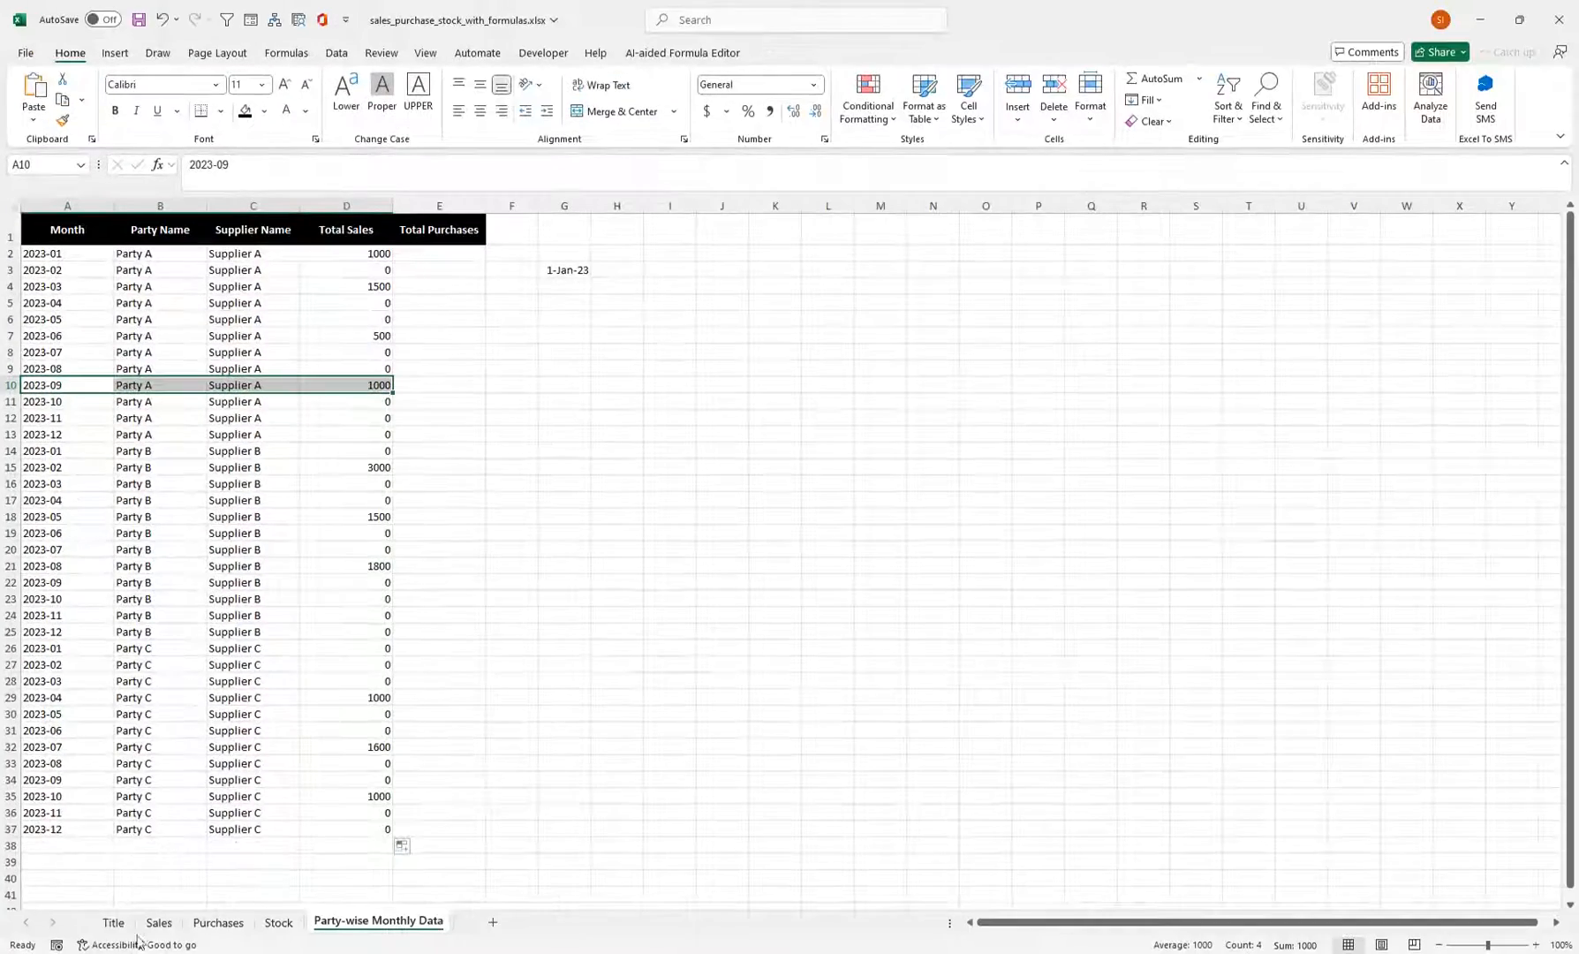
{"action": "left_click", "coordinate": [159, 924]}
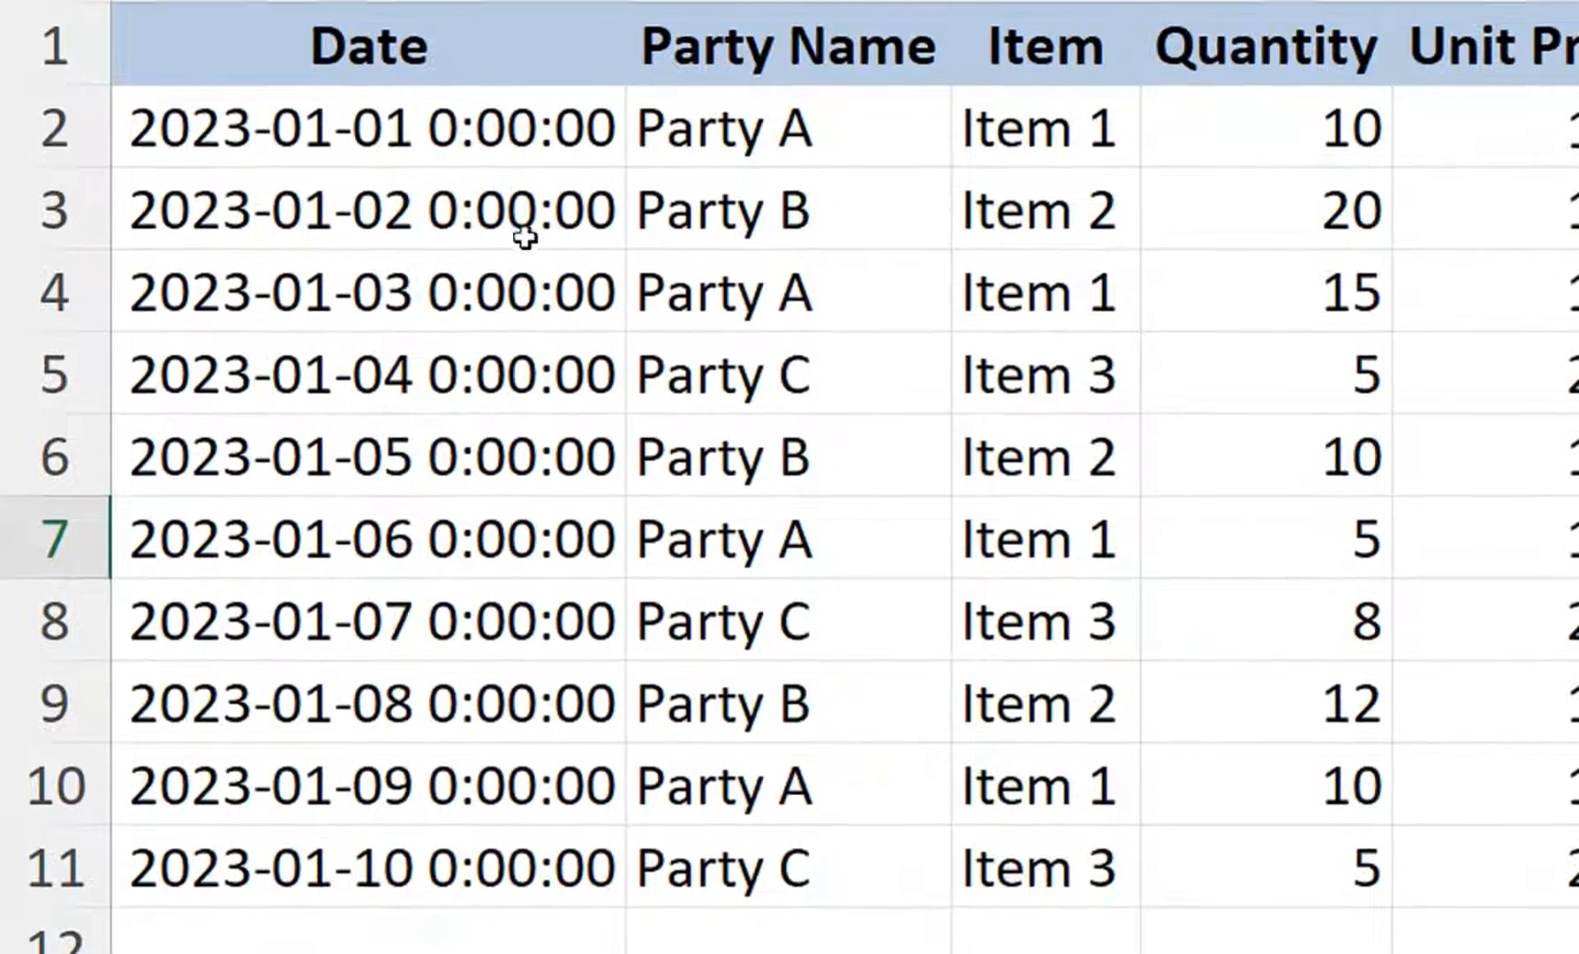
{"action": "left_click_drag", "start_coordinate": [525, 236], "coordinate": [1578, 215]}
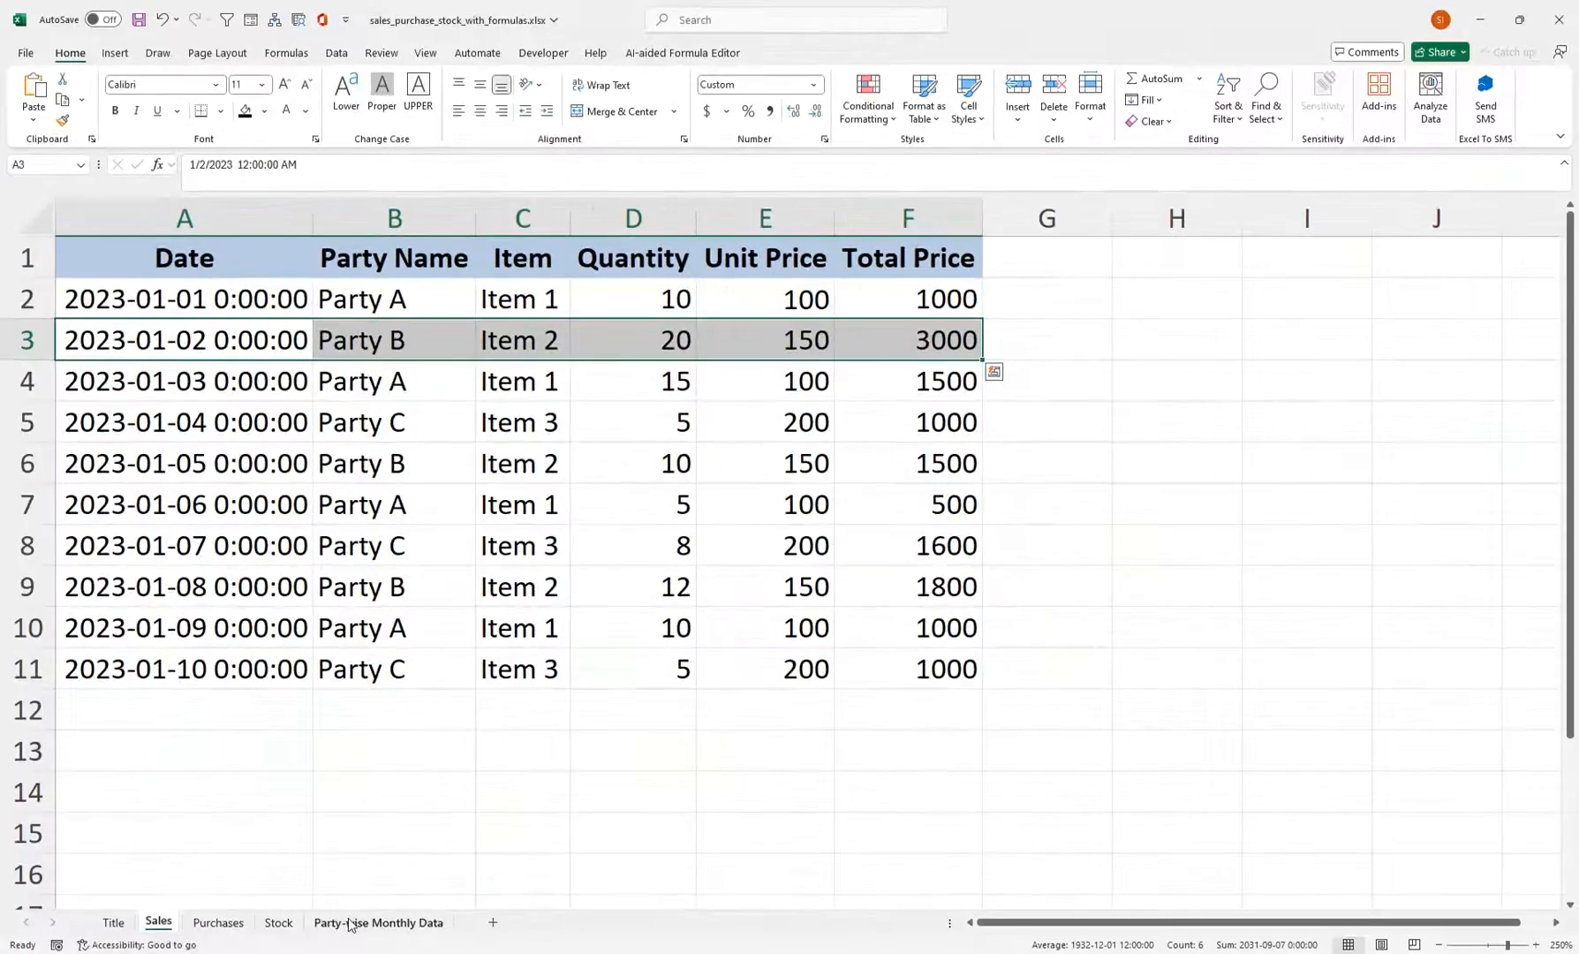
{"action": "left_click", "coordinate": [355, 924]}
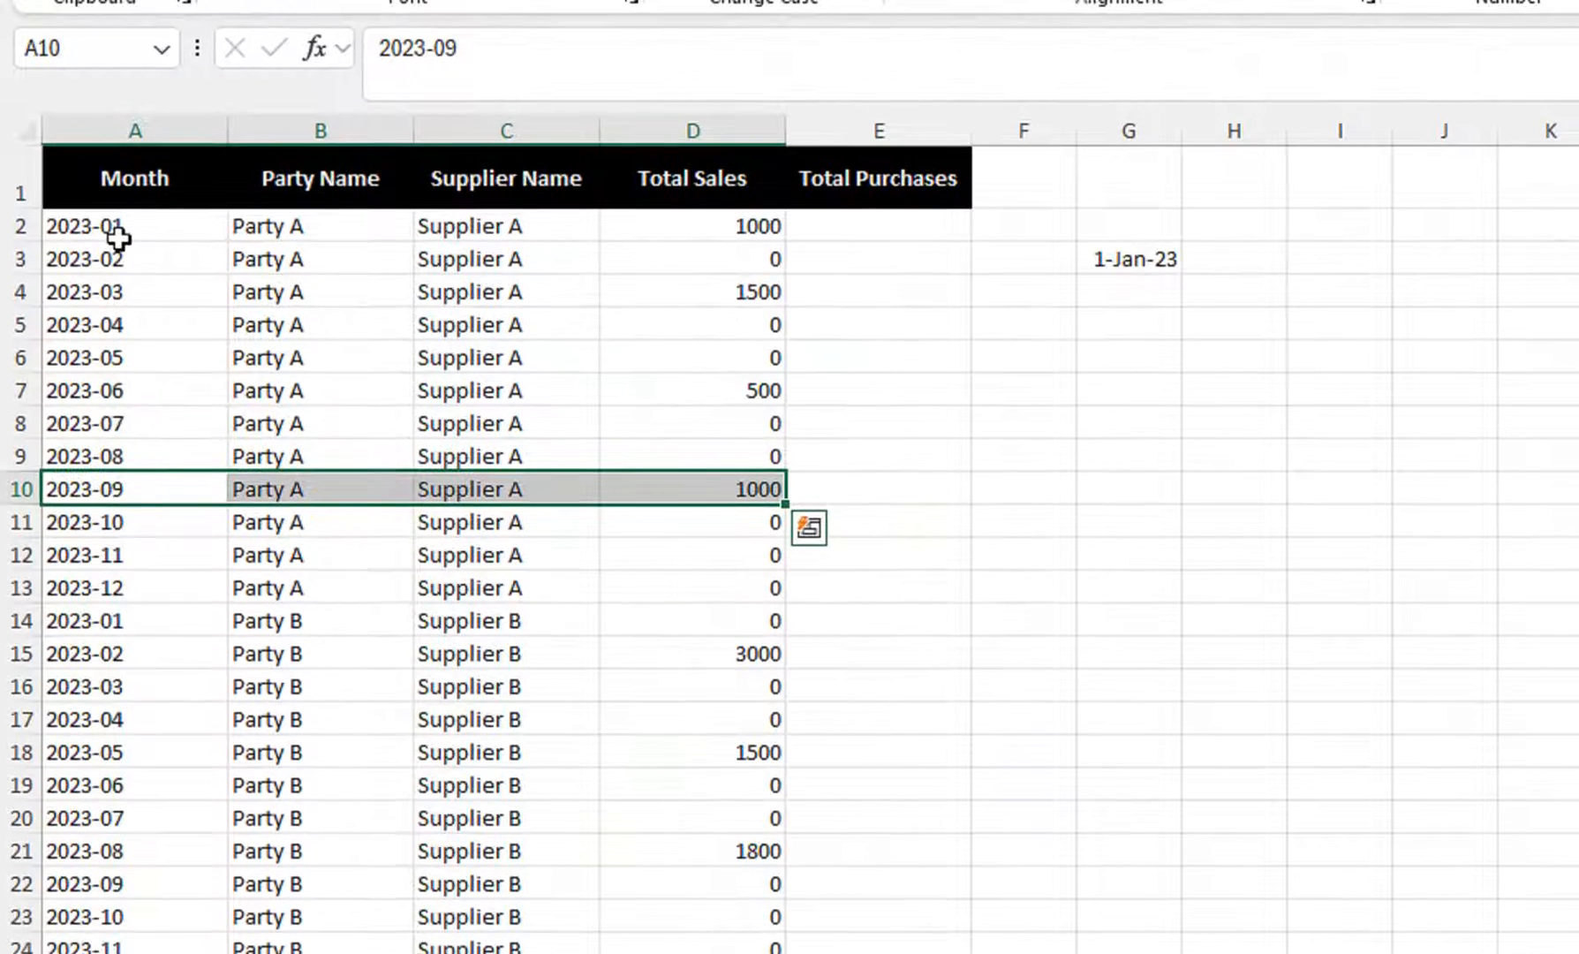
Step: Review the Month entries in A2:A11 and row 2's supplier and Total Sales cells
{"action": "left_click_drag", "start_coordinate": [116, 198], "coordinate": [110, 536]}
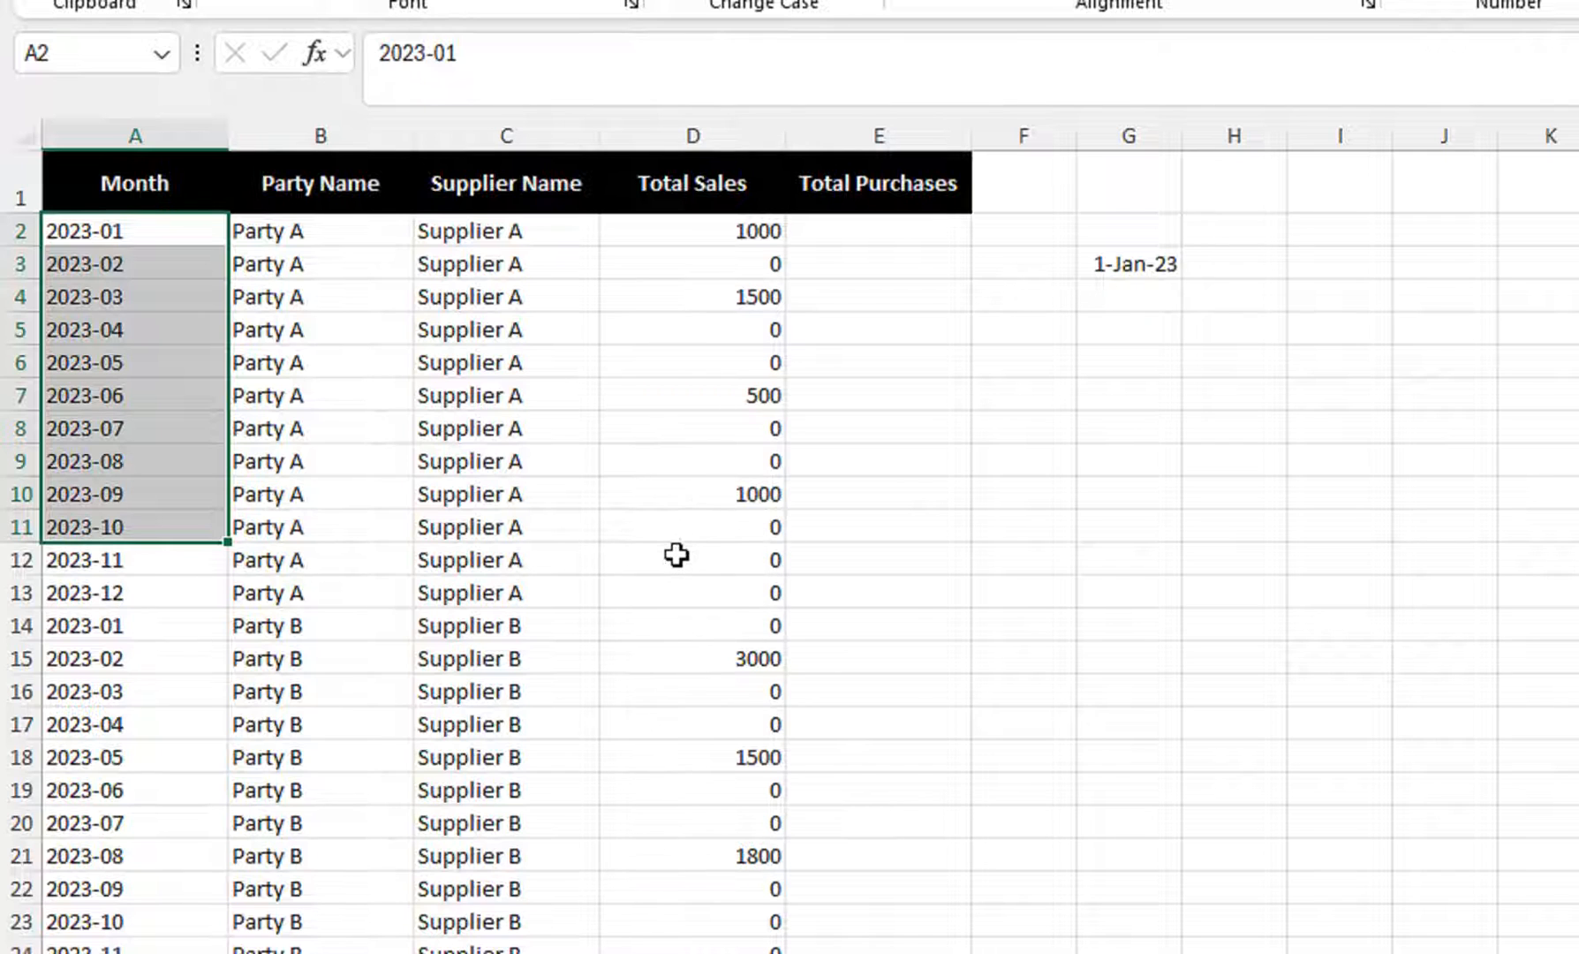
{"action": "left_click", "coordinate": [513, 233]}
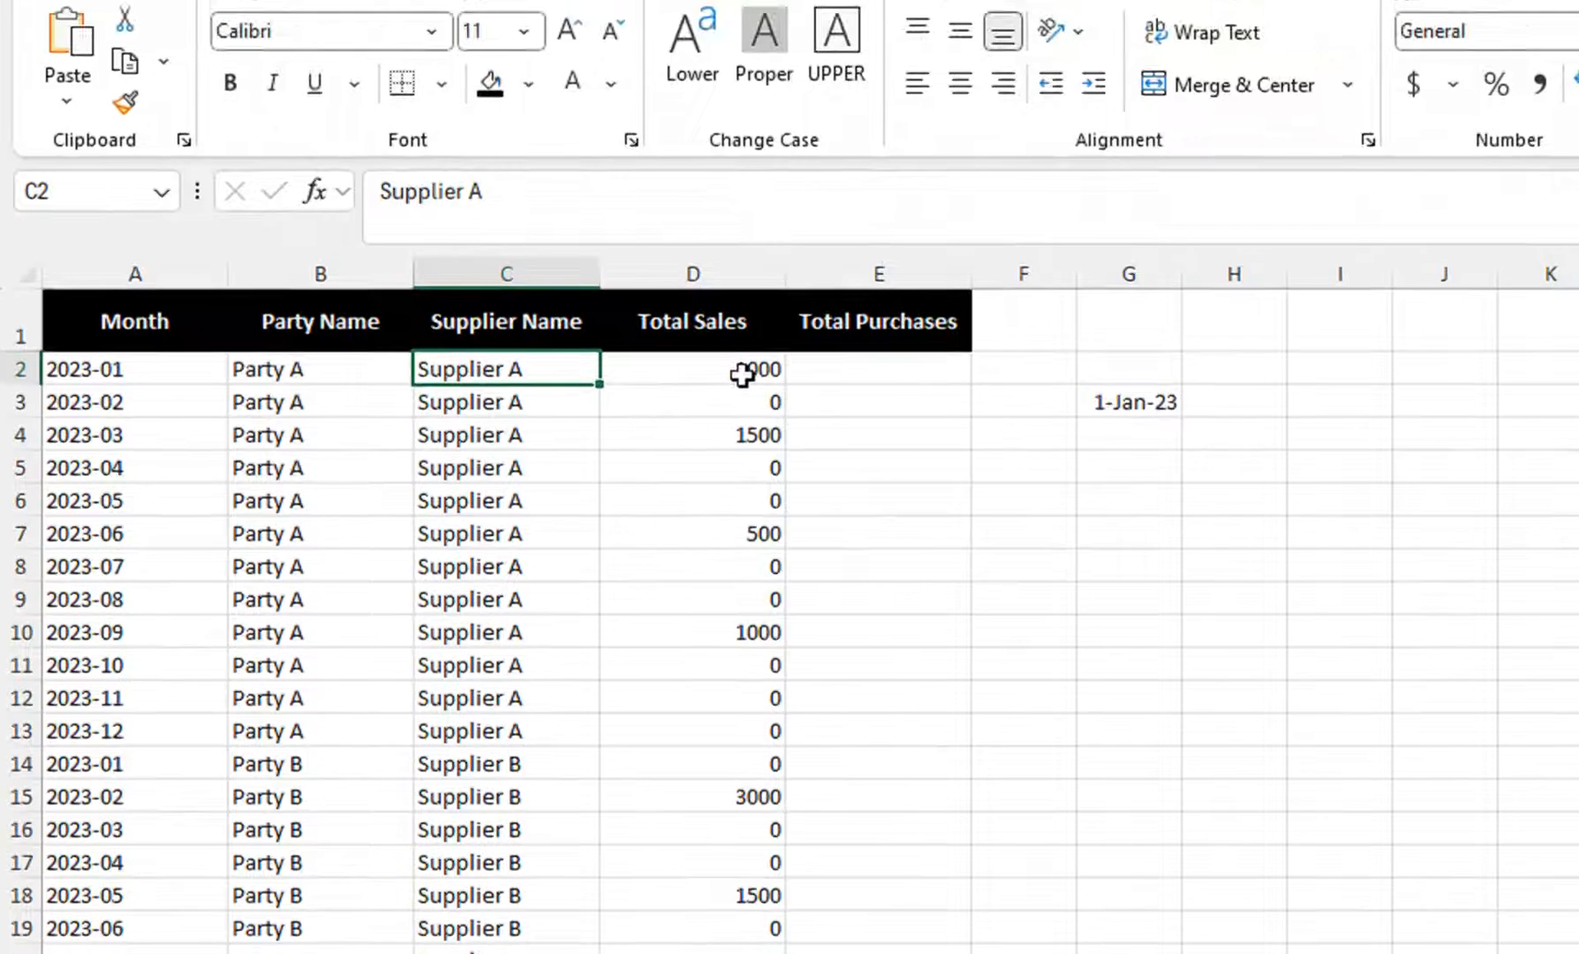
{"action": "left_click", "coordinate": [741, 142]}
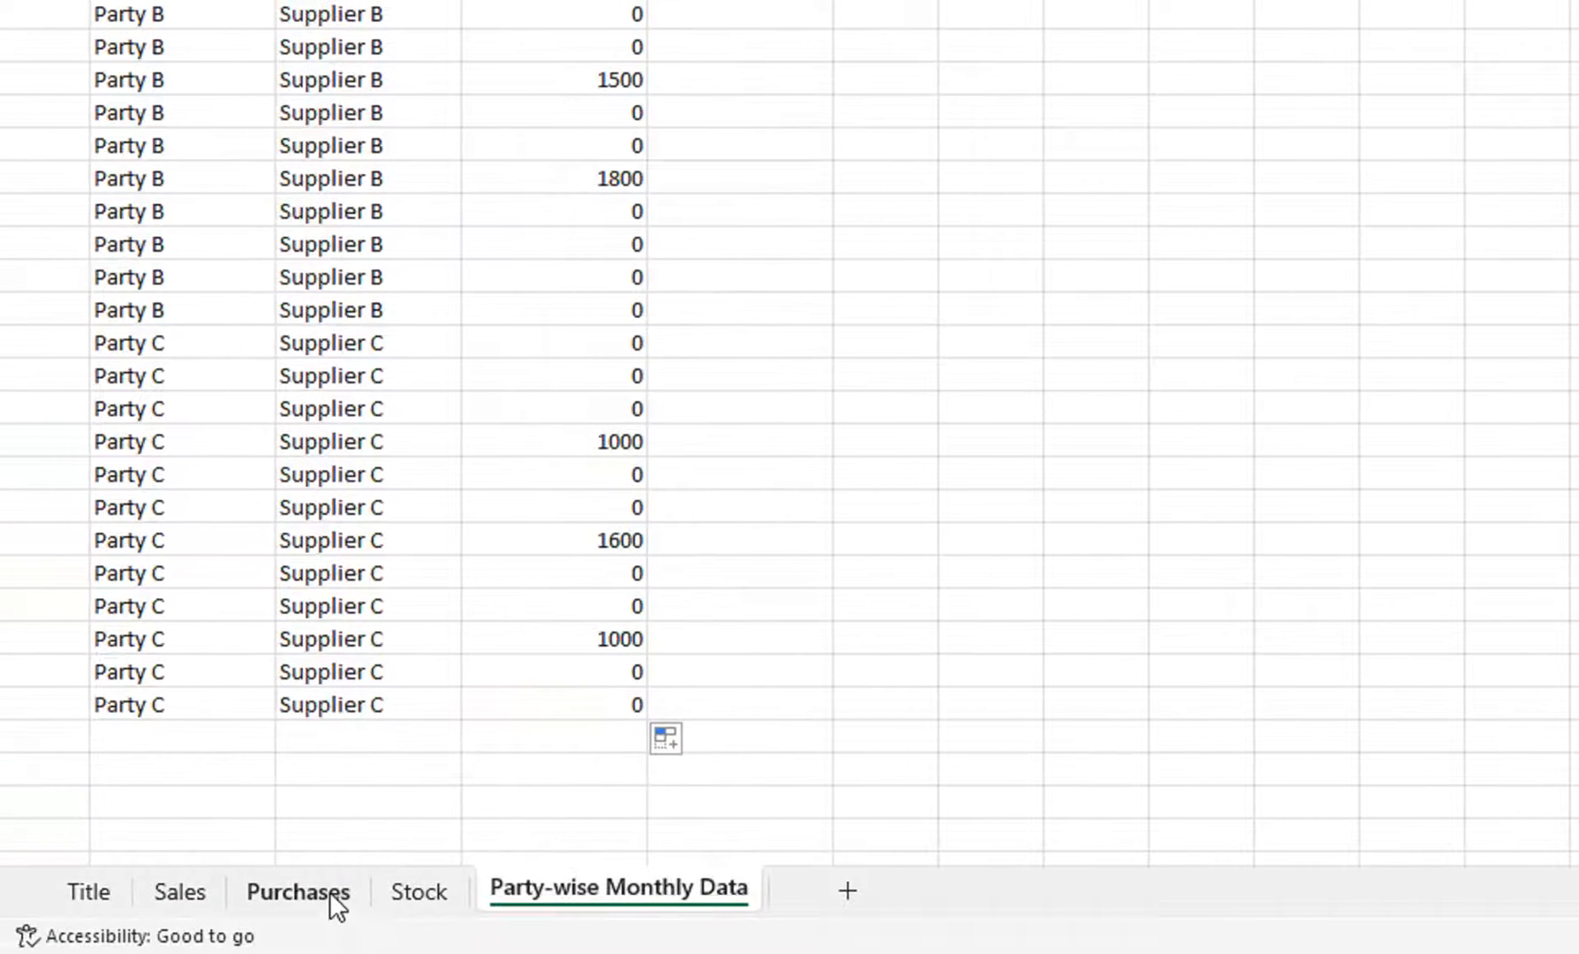
Step: Compare the column layouts of the Purchases and Sales sheets, and return to Party-wise Monthly Data
{"action": "left_click", "coordinate": [314, 894]}
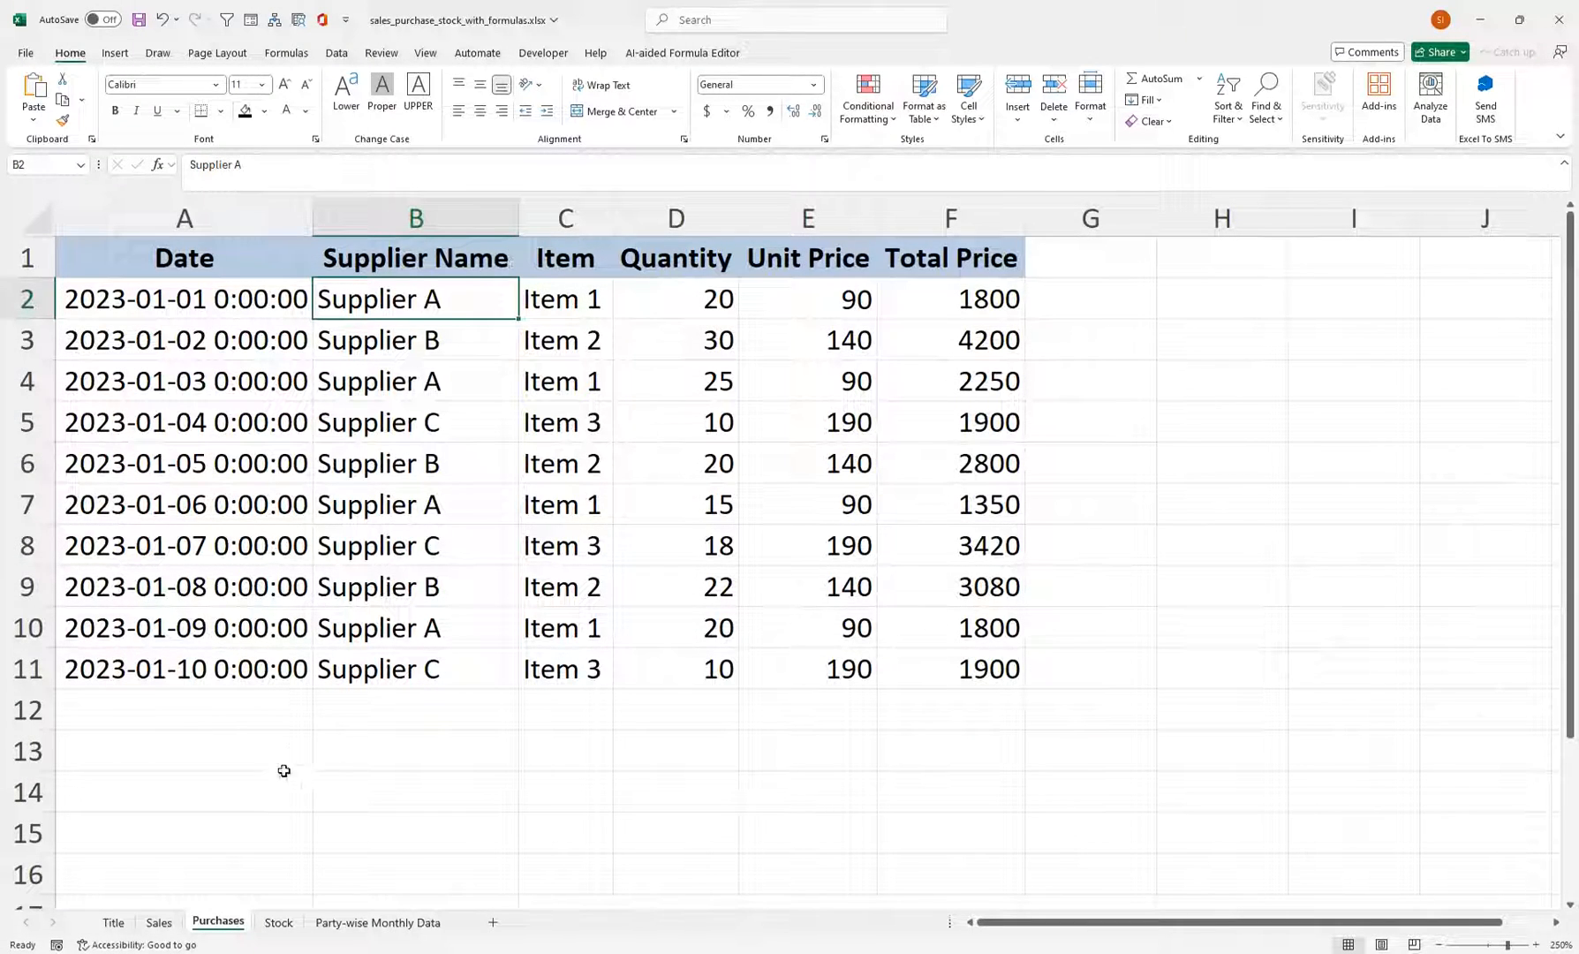
{"action": "left_click", "coordinate": [168, 921]}
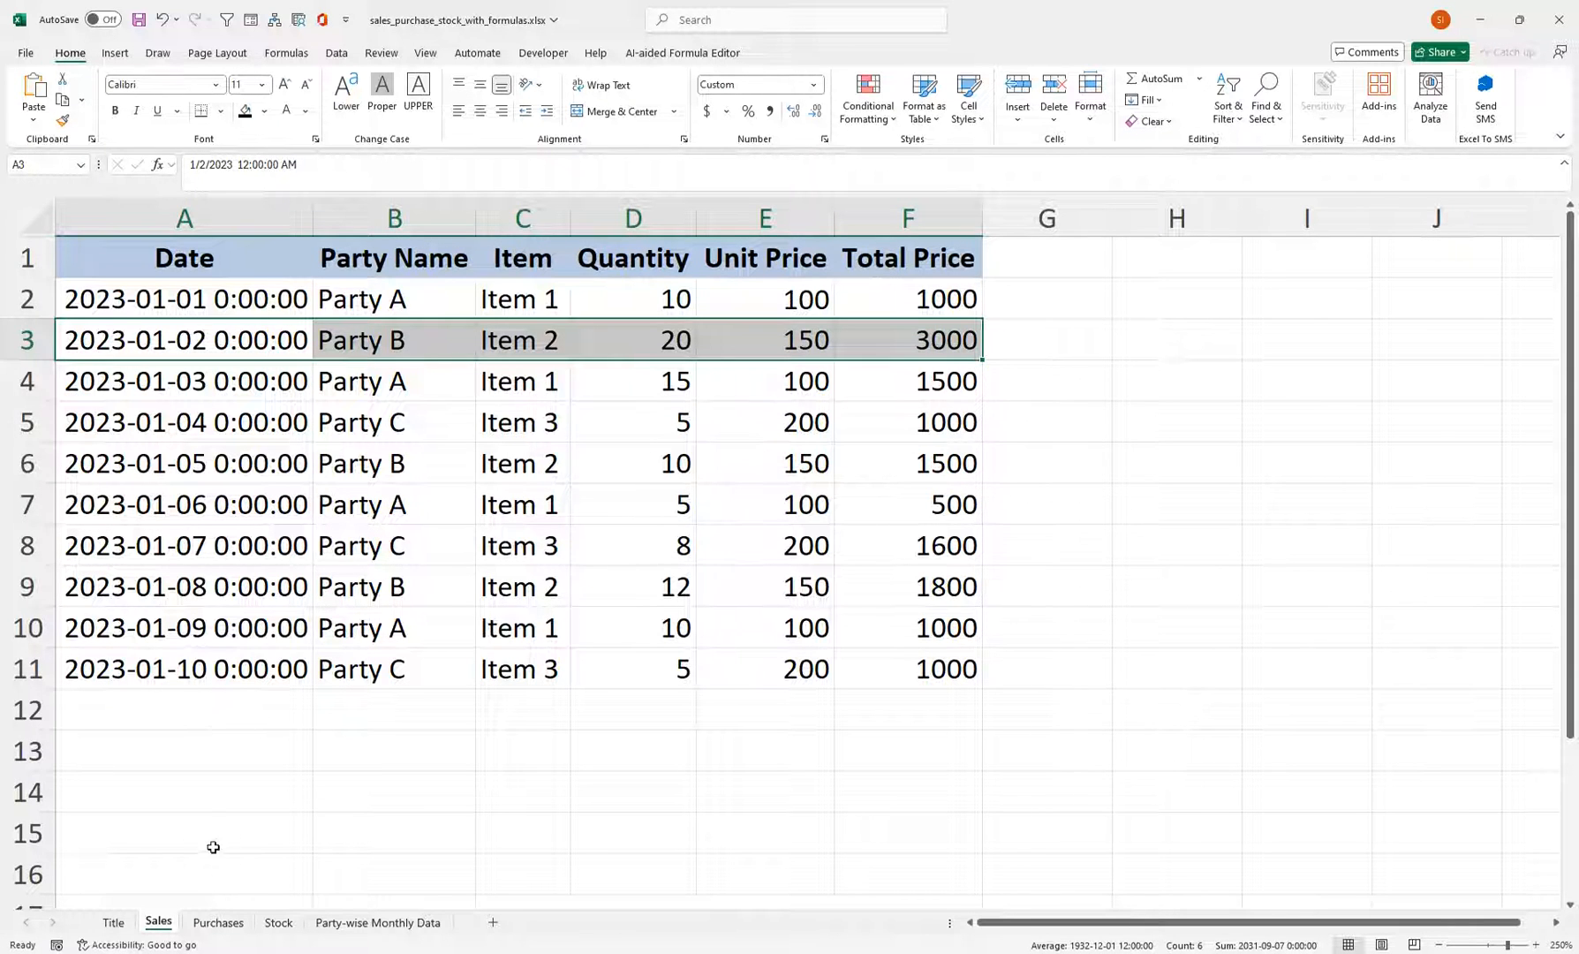
{"action": "left_click", "coordinate": [217, 921]}
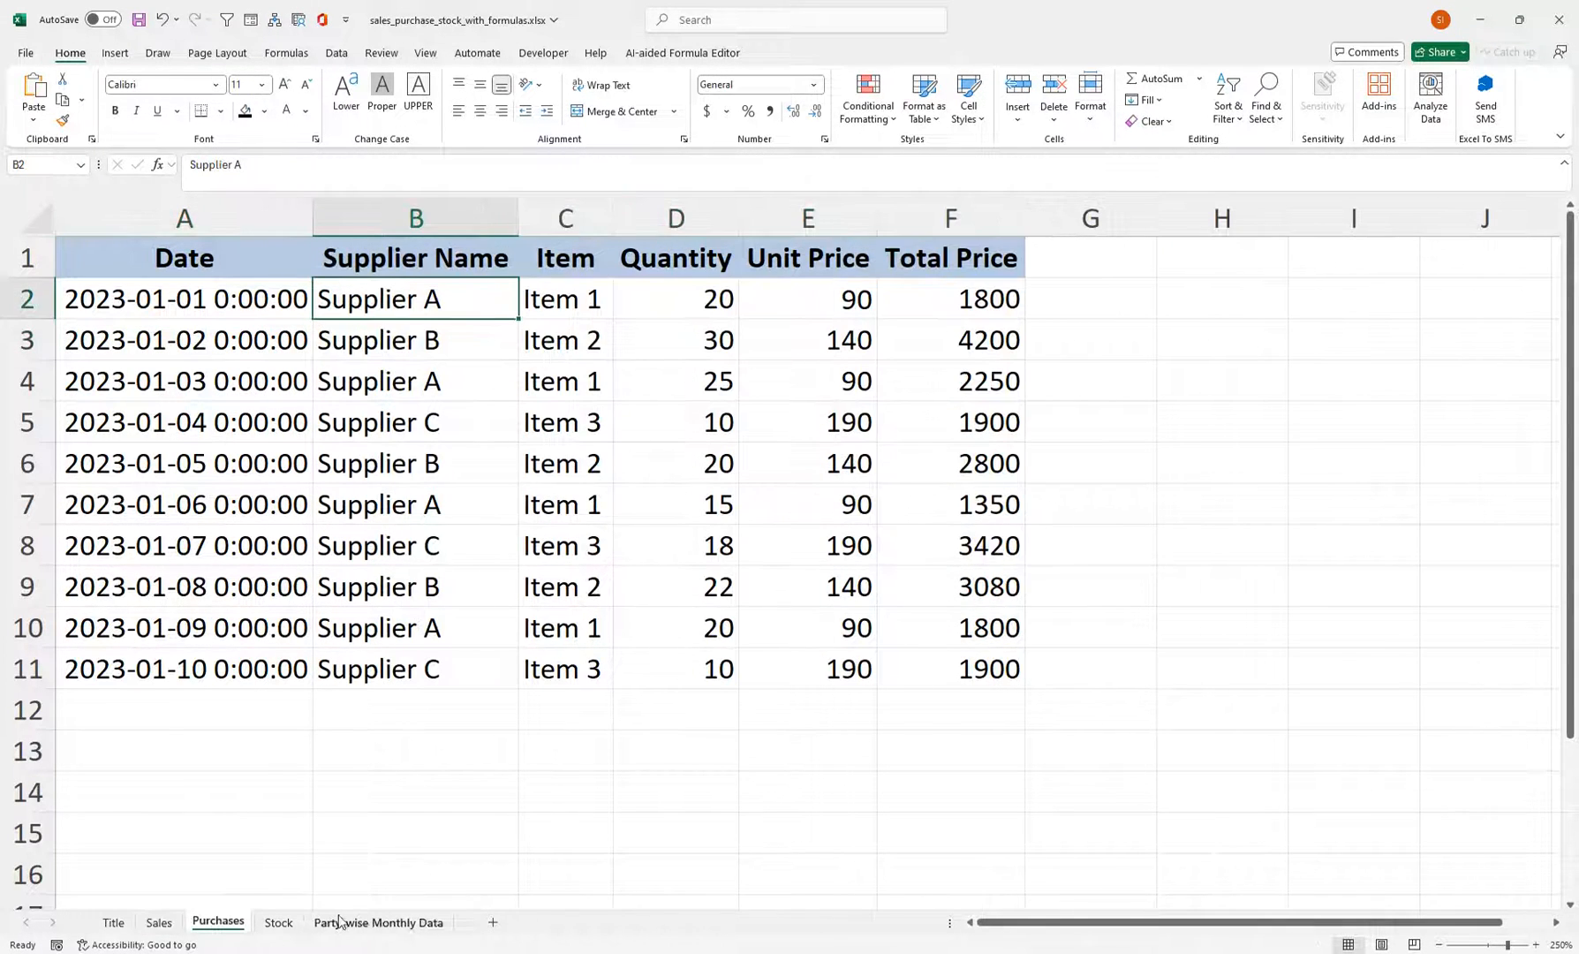
{"action": "left_click", "coordinate": [378, 922]}
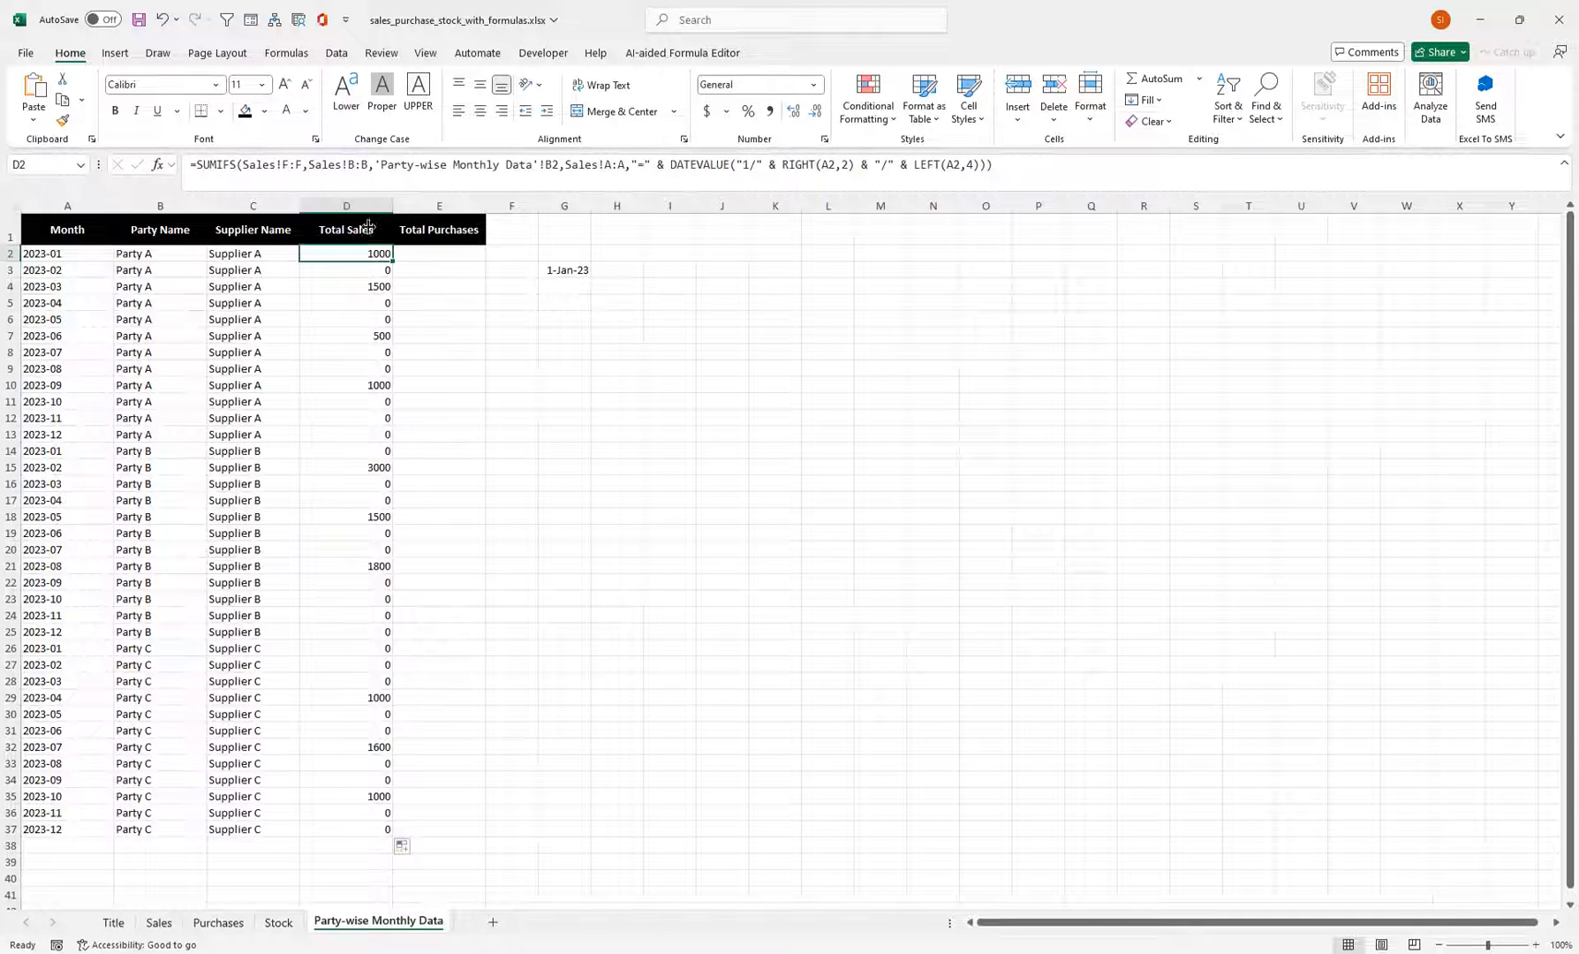
Step: Copy D2's SUMIFS expression without its leading equals sign and paste it as text into E2 under Total Purchases
{"action": "left_click", "coordinate": [436, 258]}
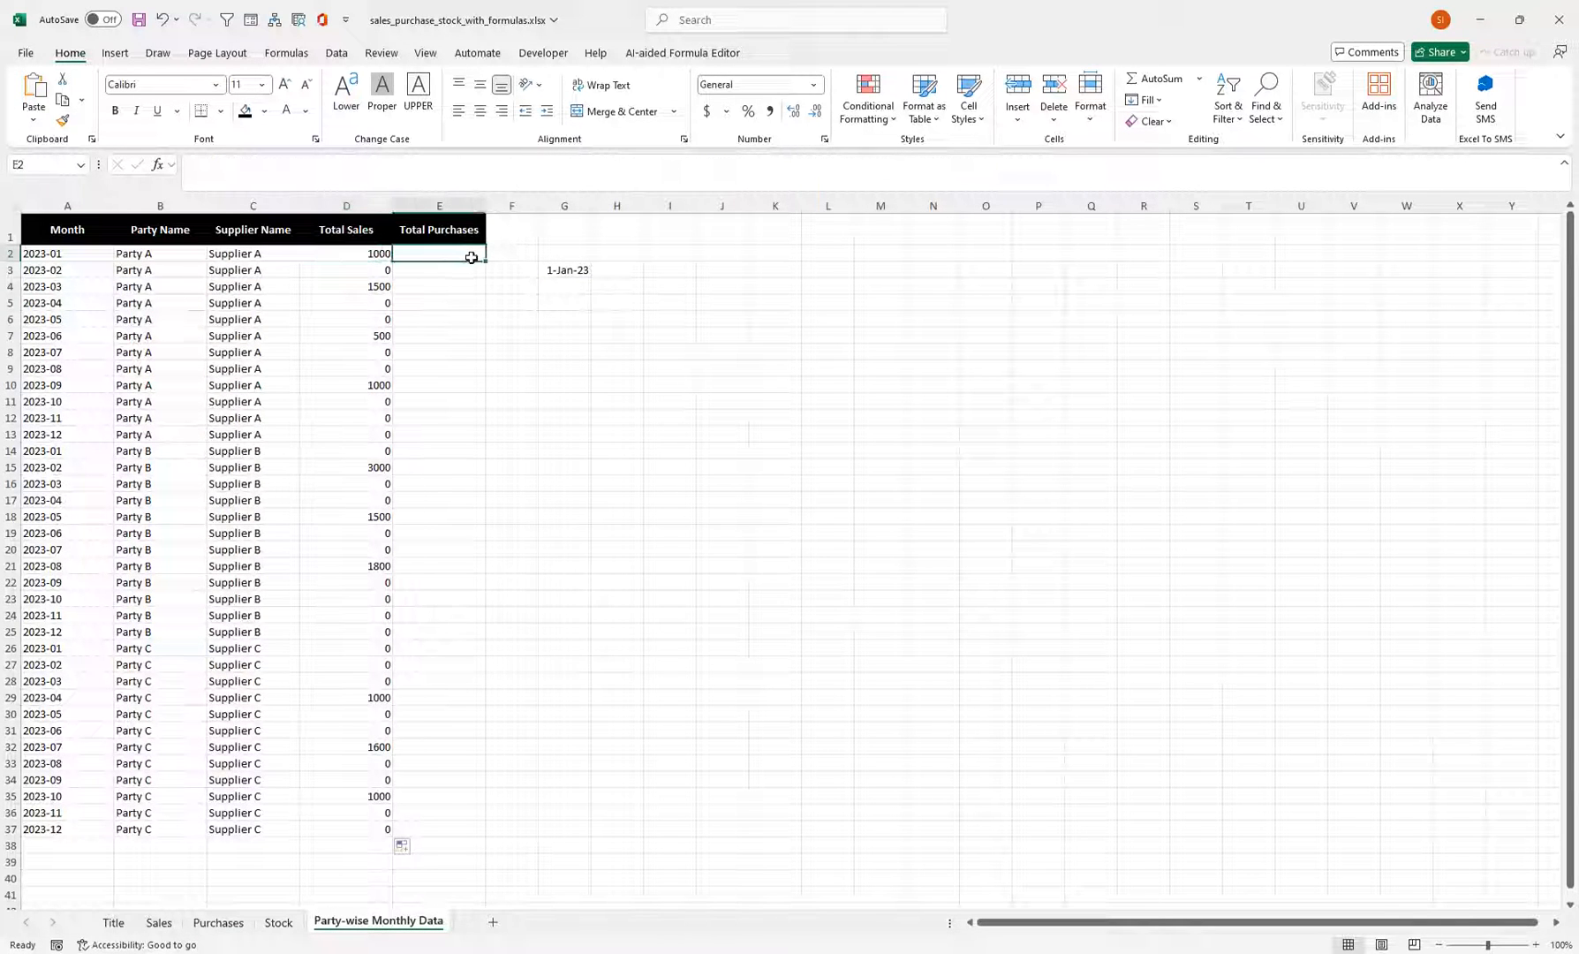
{"action": "left_click", "coordinate": [356, 252]}
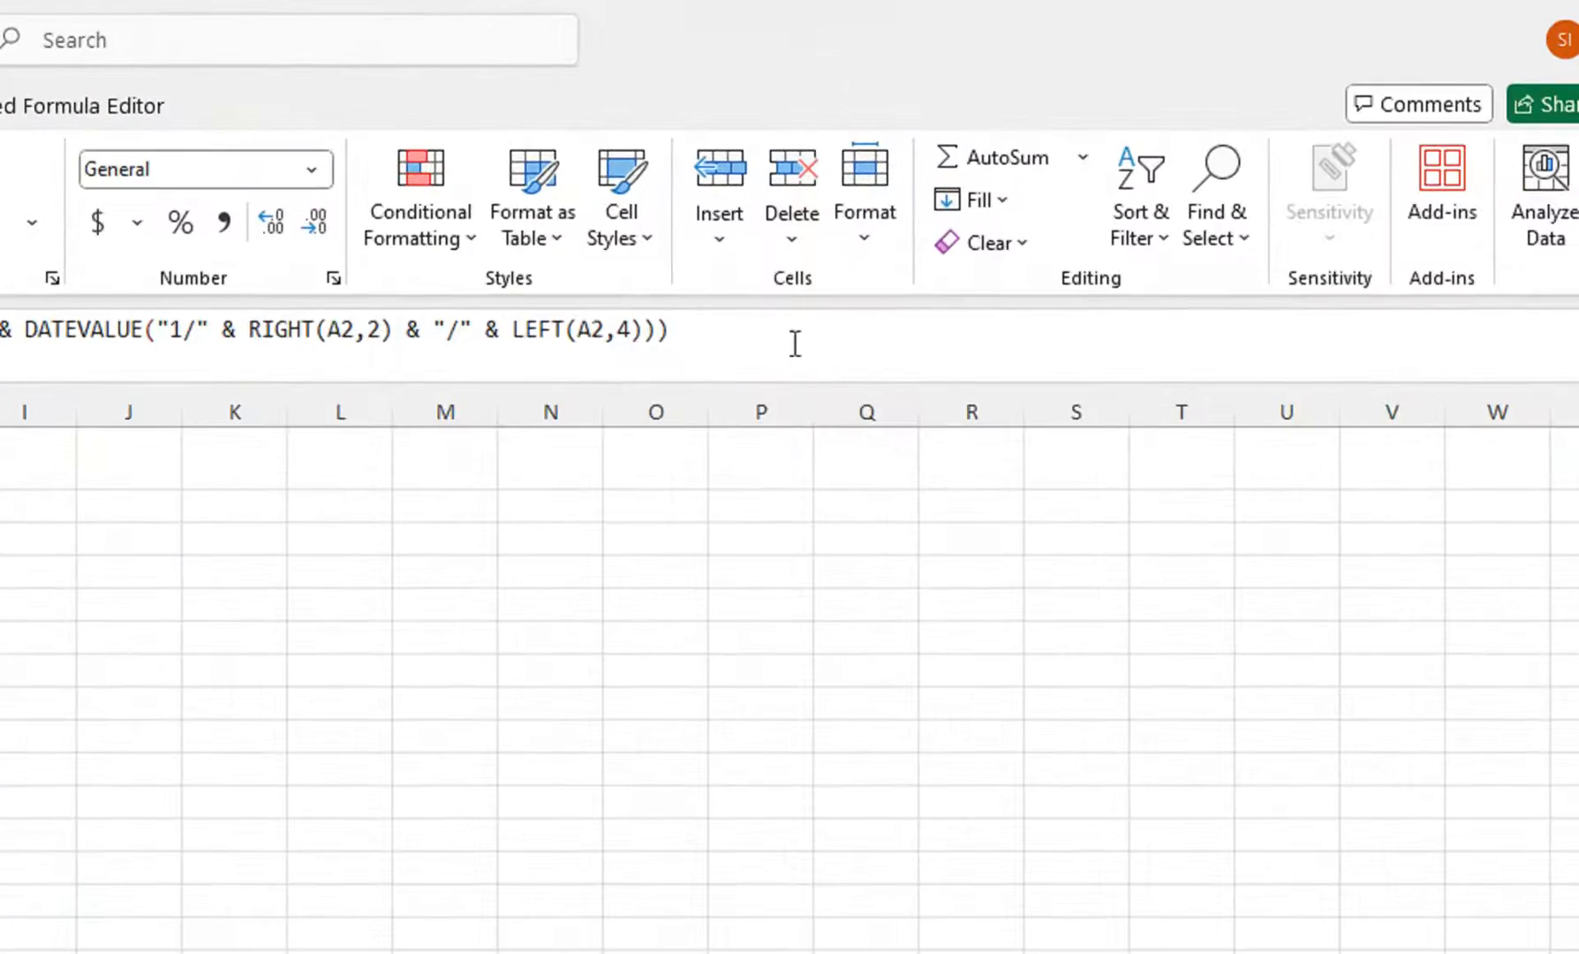
{"action": "left_click_drag", "start_coordinate": [1047, 168], "coordinate": [655, 166]}
{"action": "left_click_drag", "start_coordinate": [110, 332], "coordinate": [331, 372]}
{"action": "key", "text": "ctrl+c"}
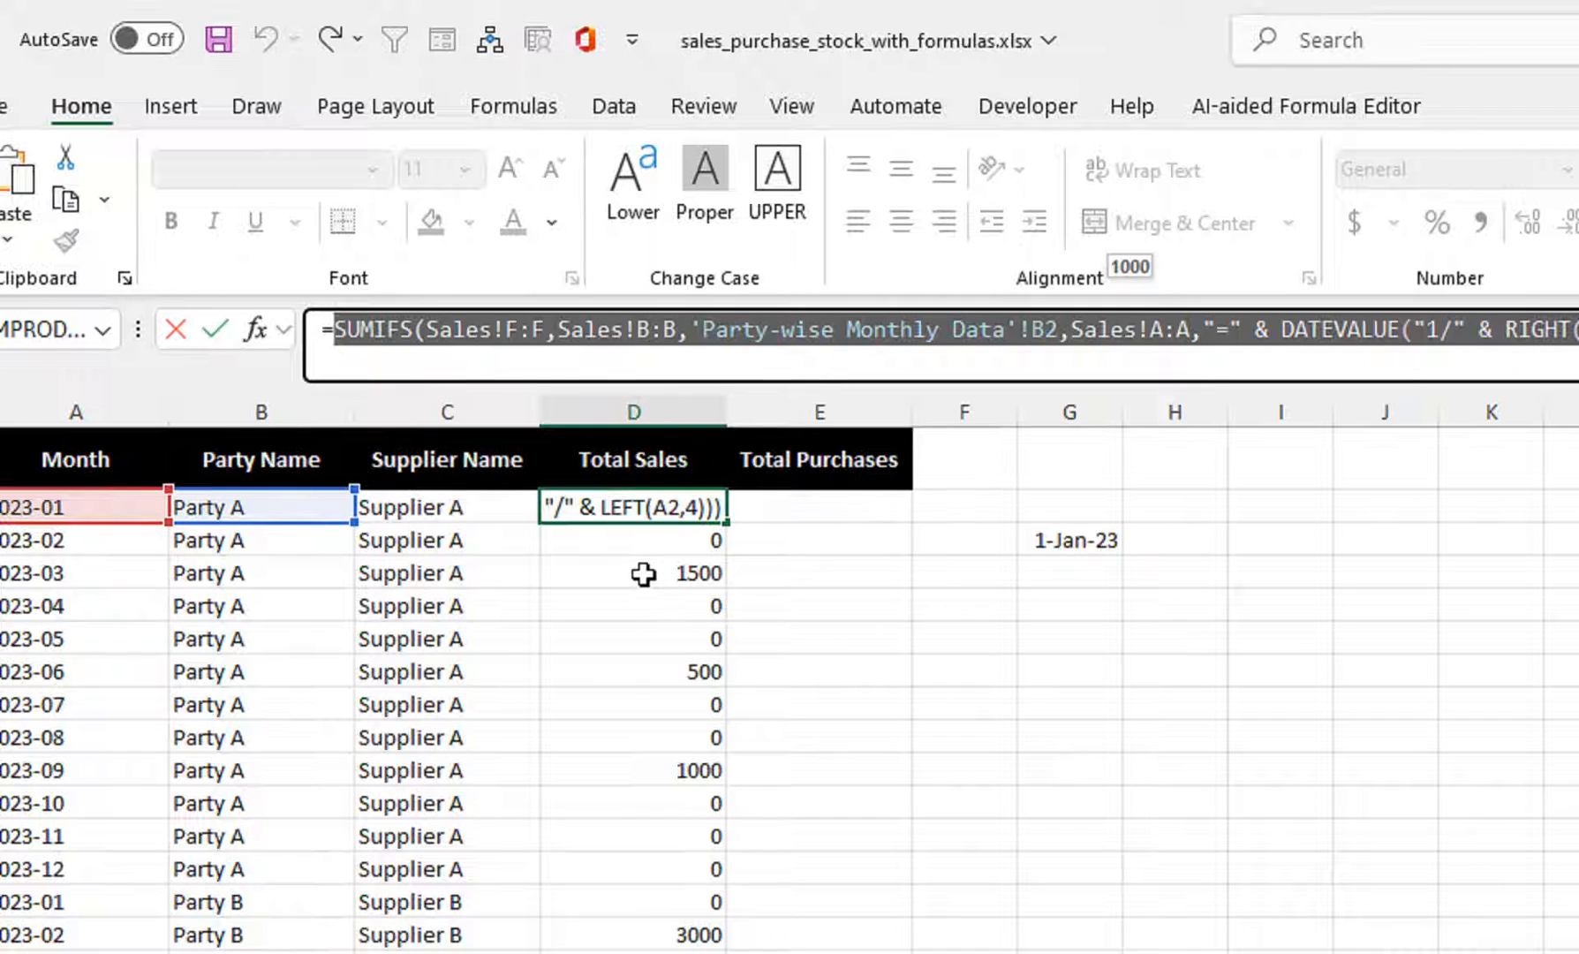
{"action": "key", "text": "Escape"}
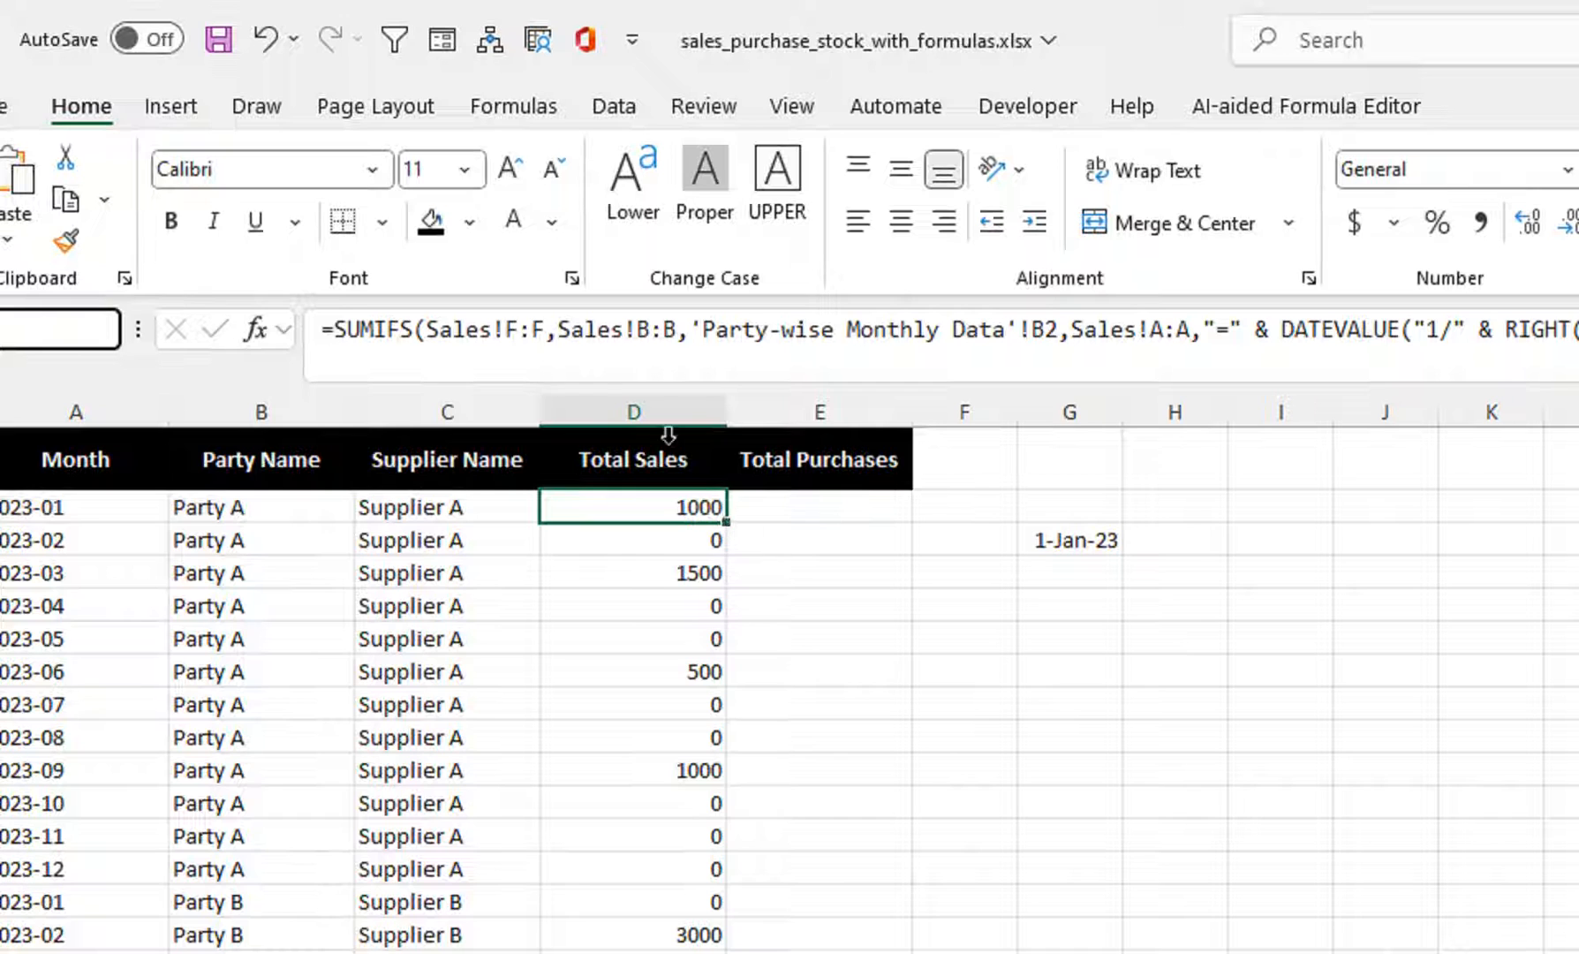
{"action": "left_click", "coordinate": [789, 518]}
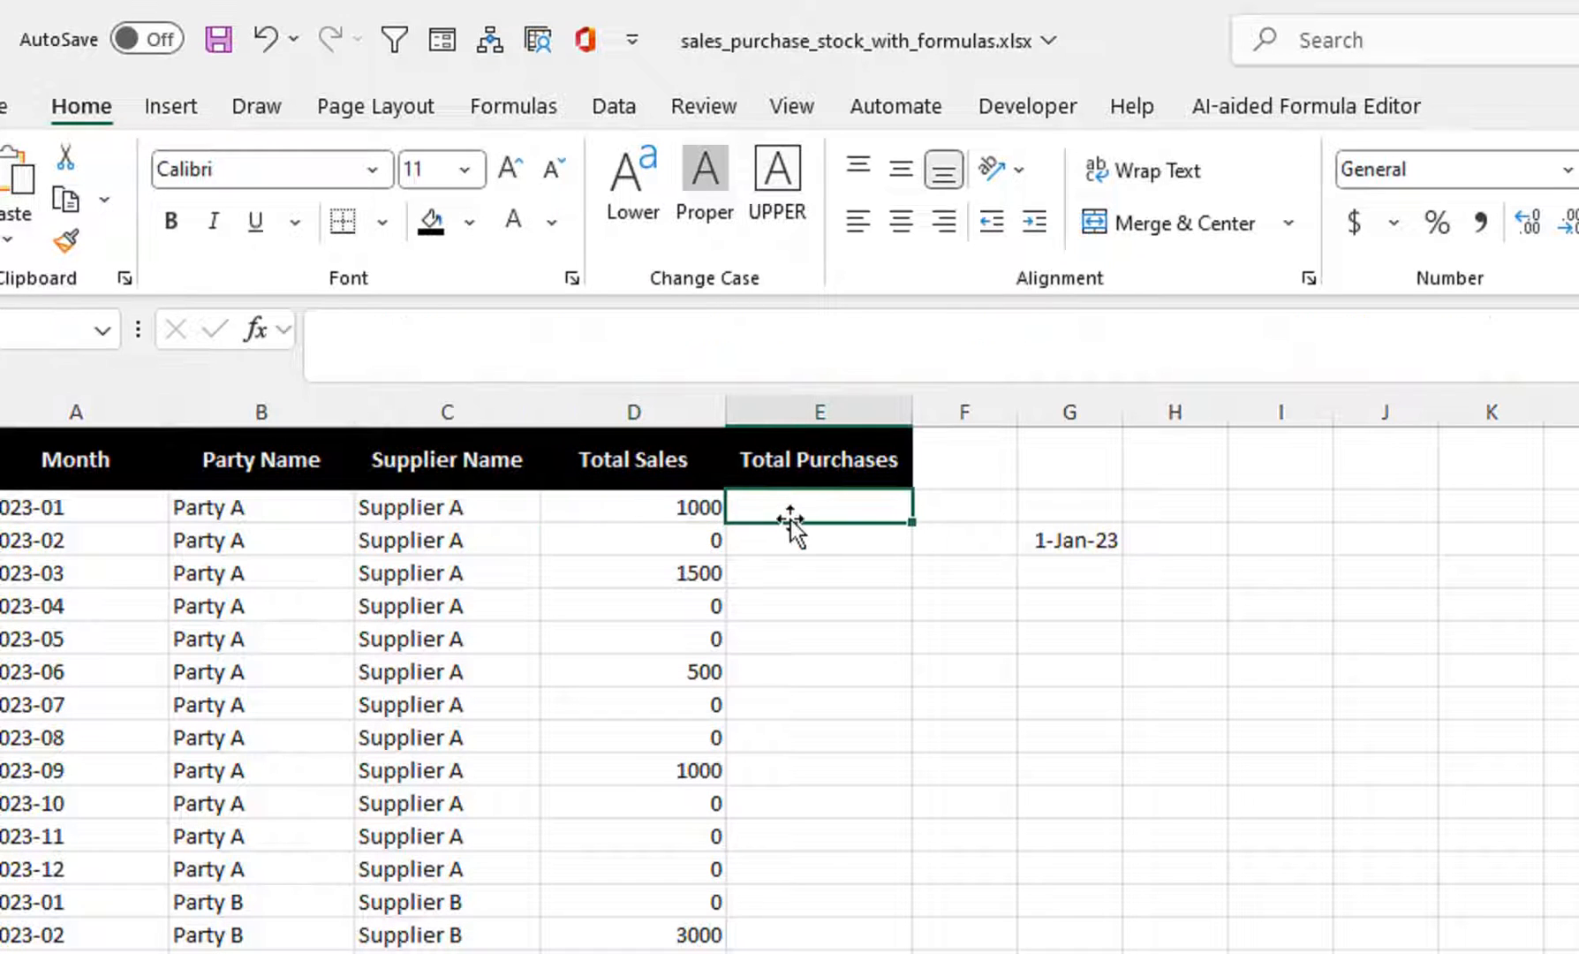
{"action": "key", "text": "ctrl+v"}
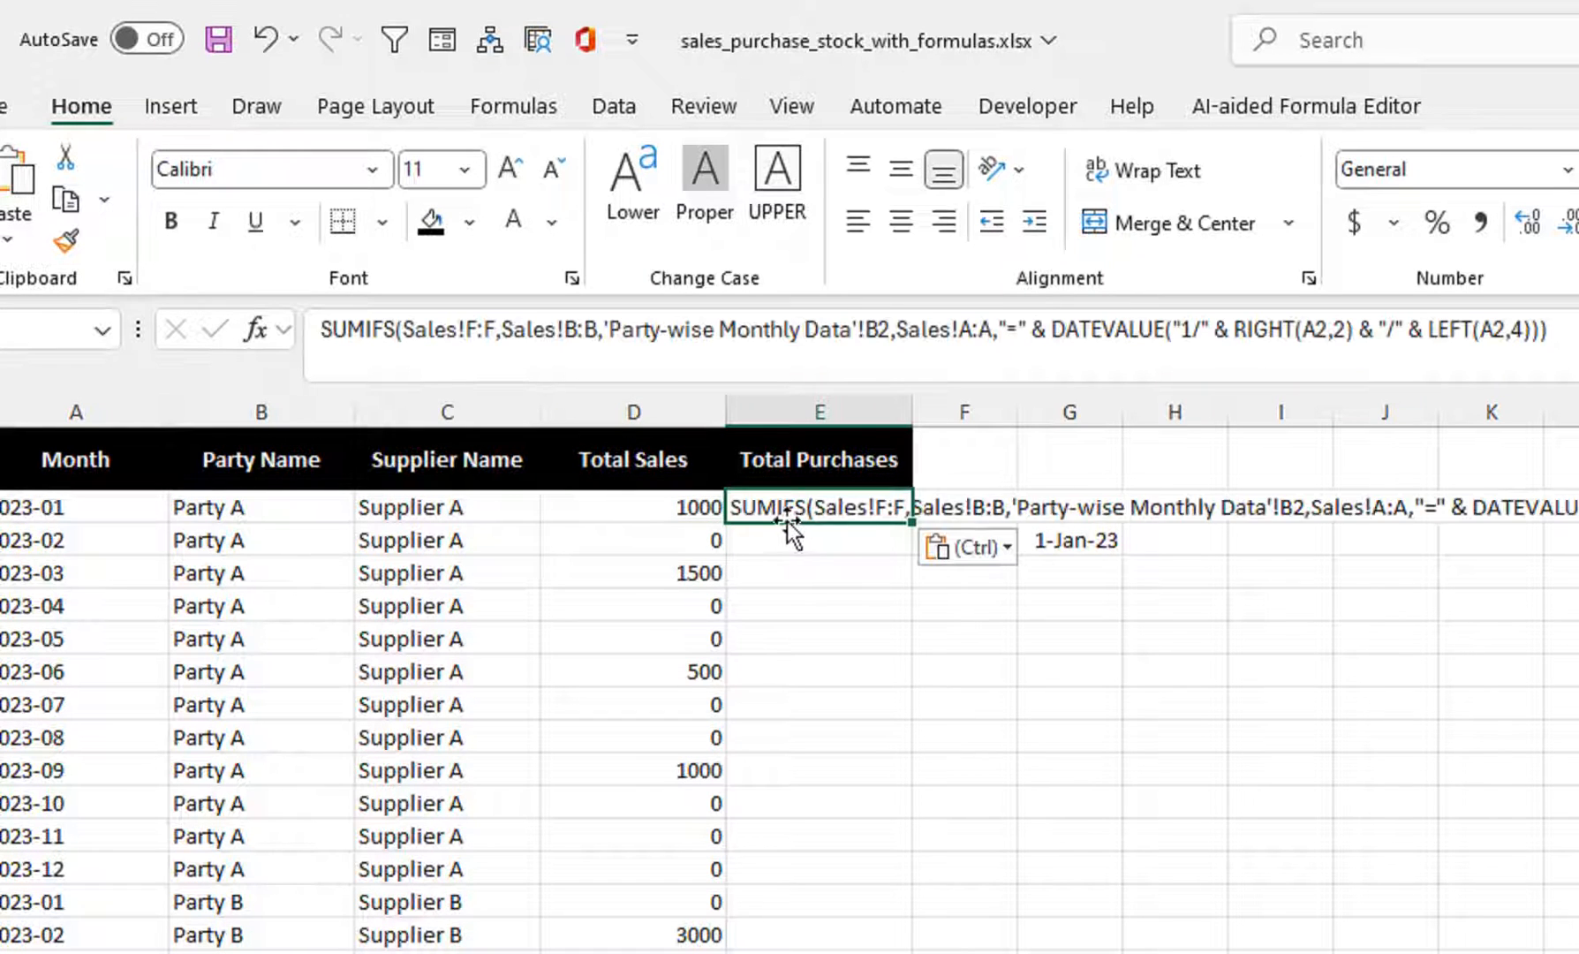
Step: Replace E2's pasted text with the SUMIFS expression as a working formula and change its first criterion to supplier cell C2
{"action": "key", "text": "Delete"}
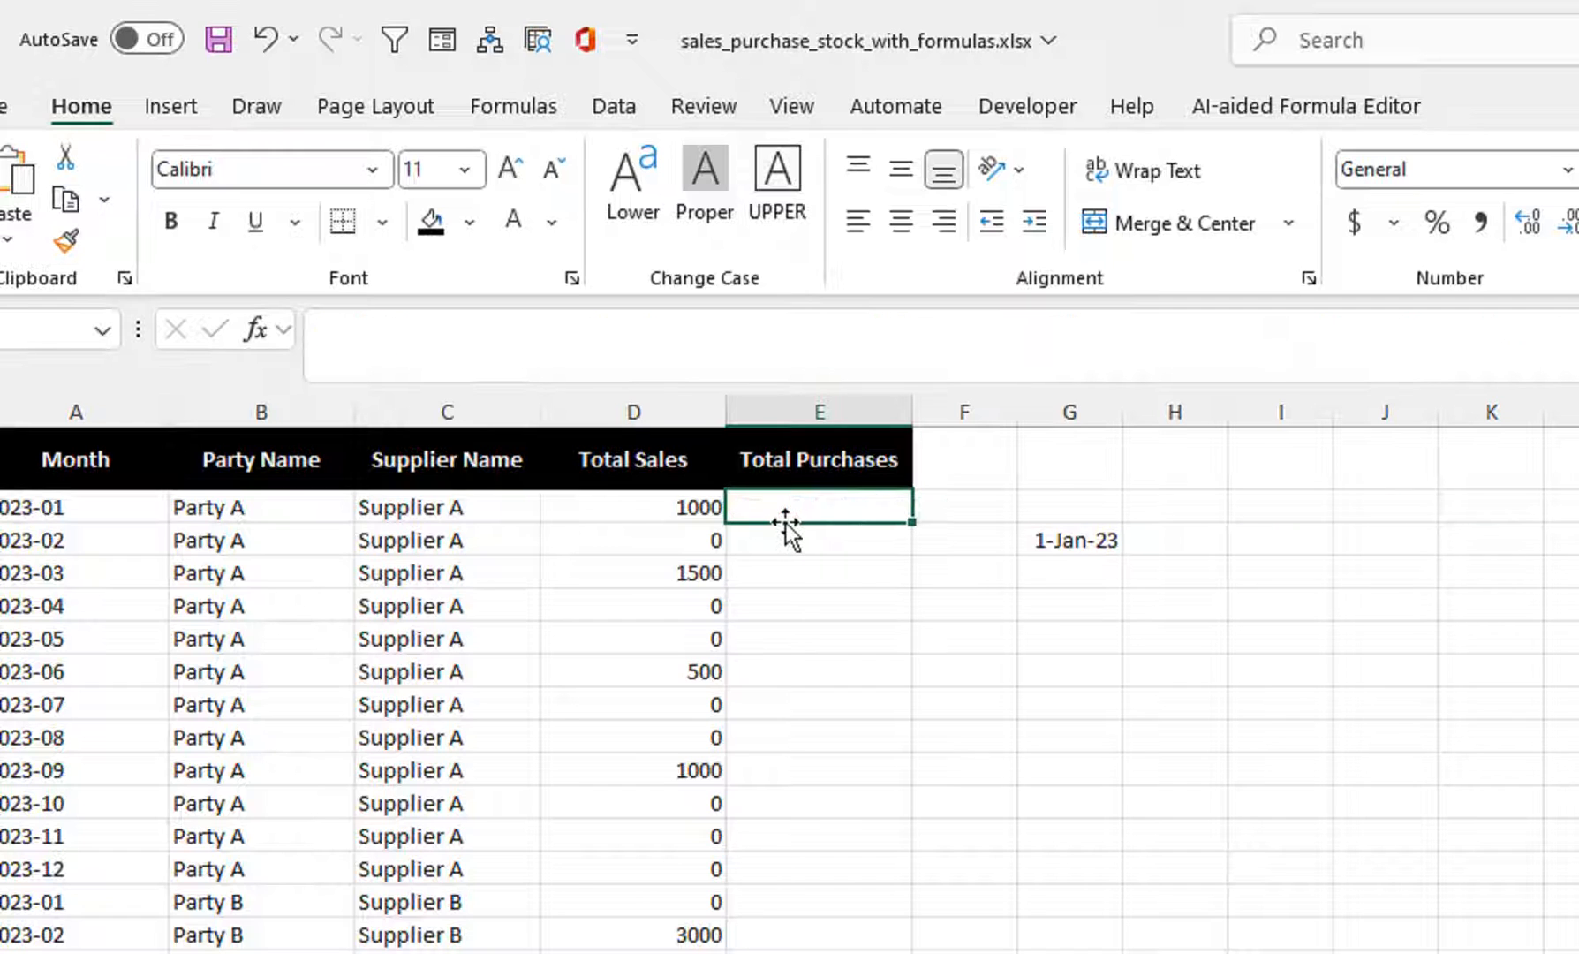
{"action": "type", "text": "="}
{"action": "key", "text": "ctrl+v"}
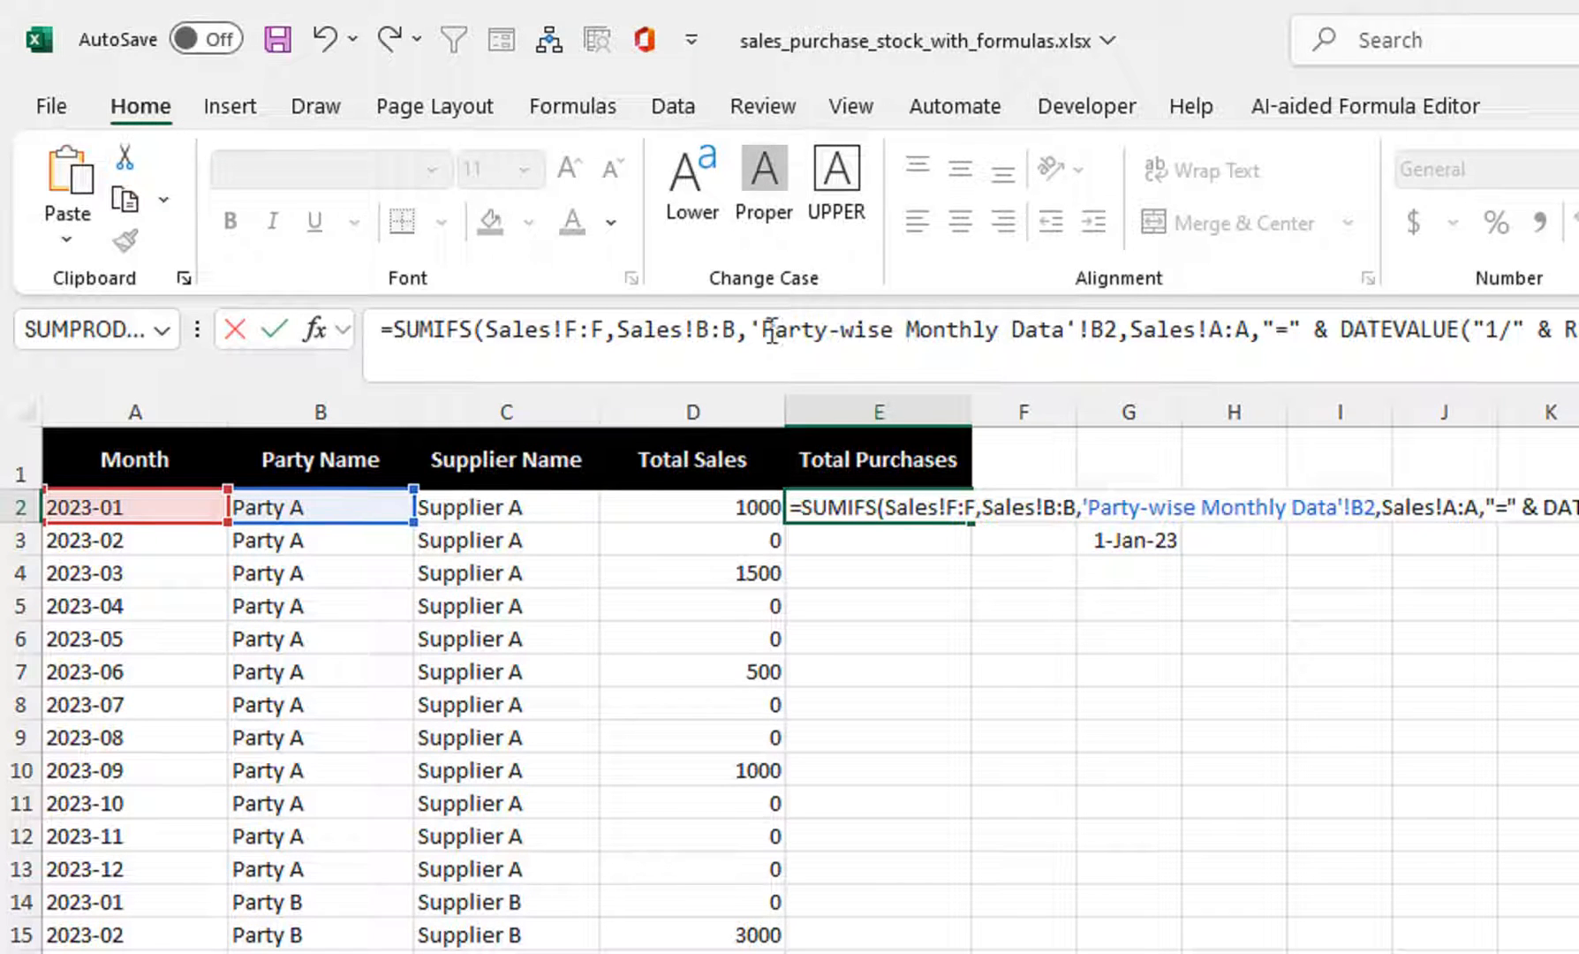
{"action": "double_click", "coordinate": [1095, 329]}
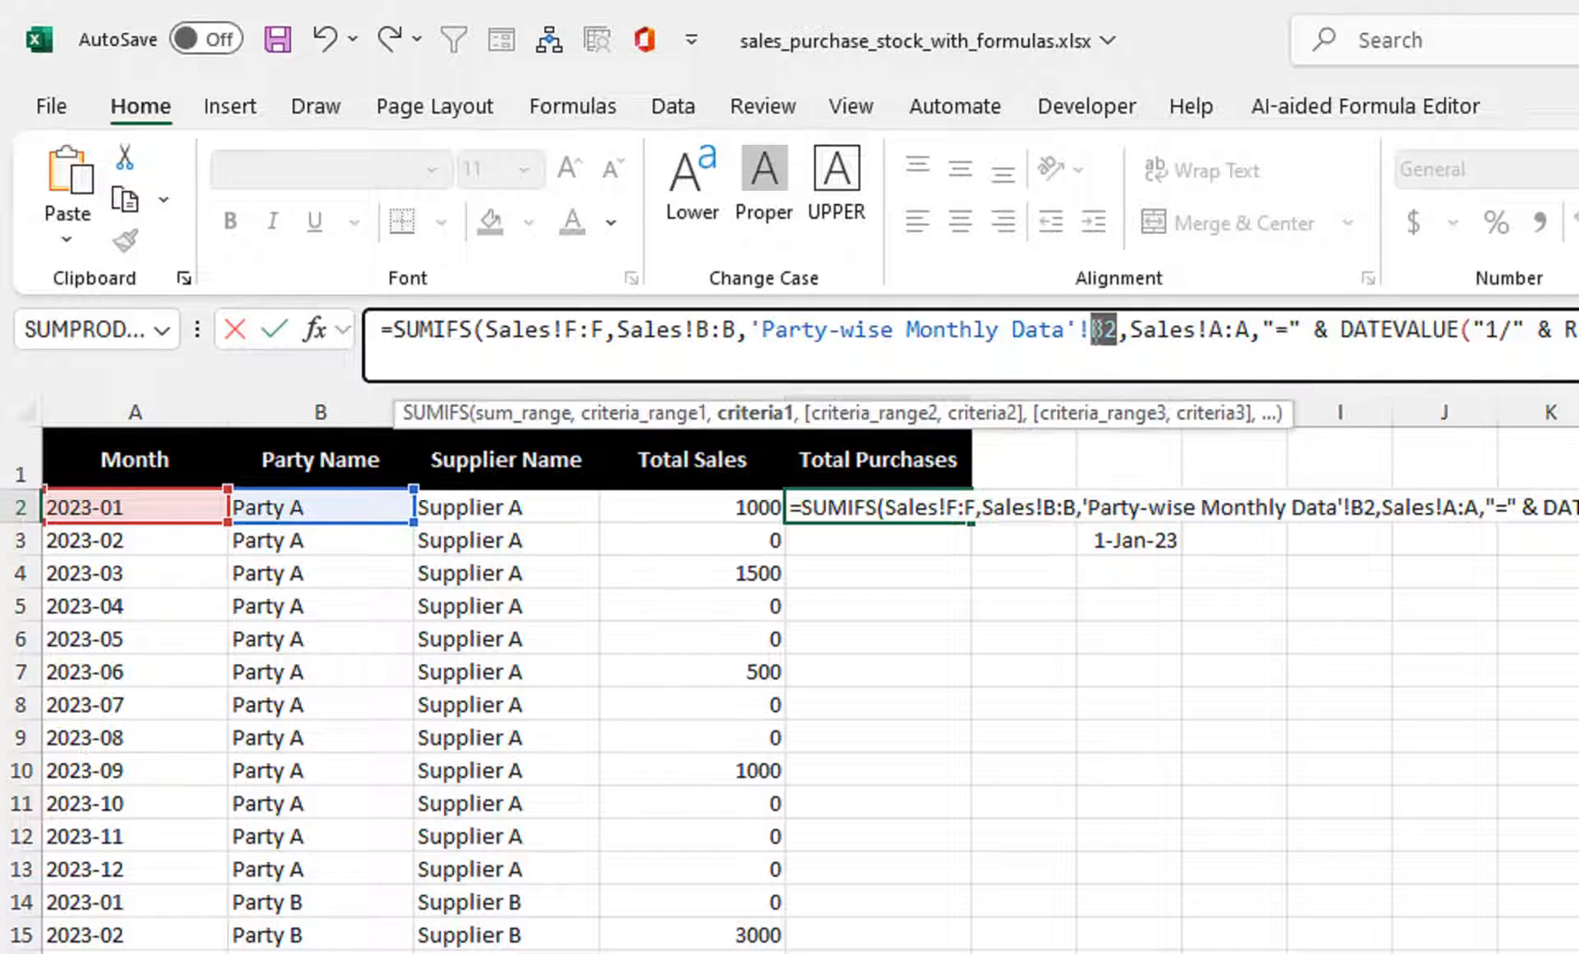
{"action": "left_click", "coordinate": [1103, 330]}
{"action": "key", "text": "BackSpace"}
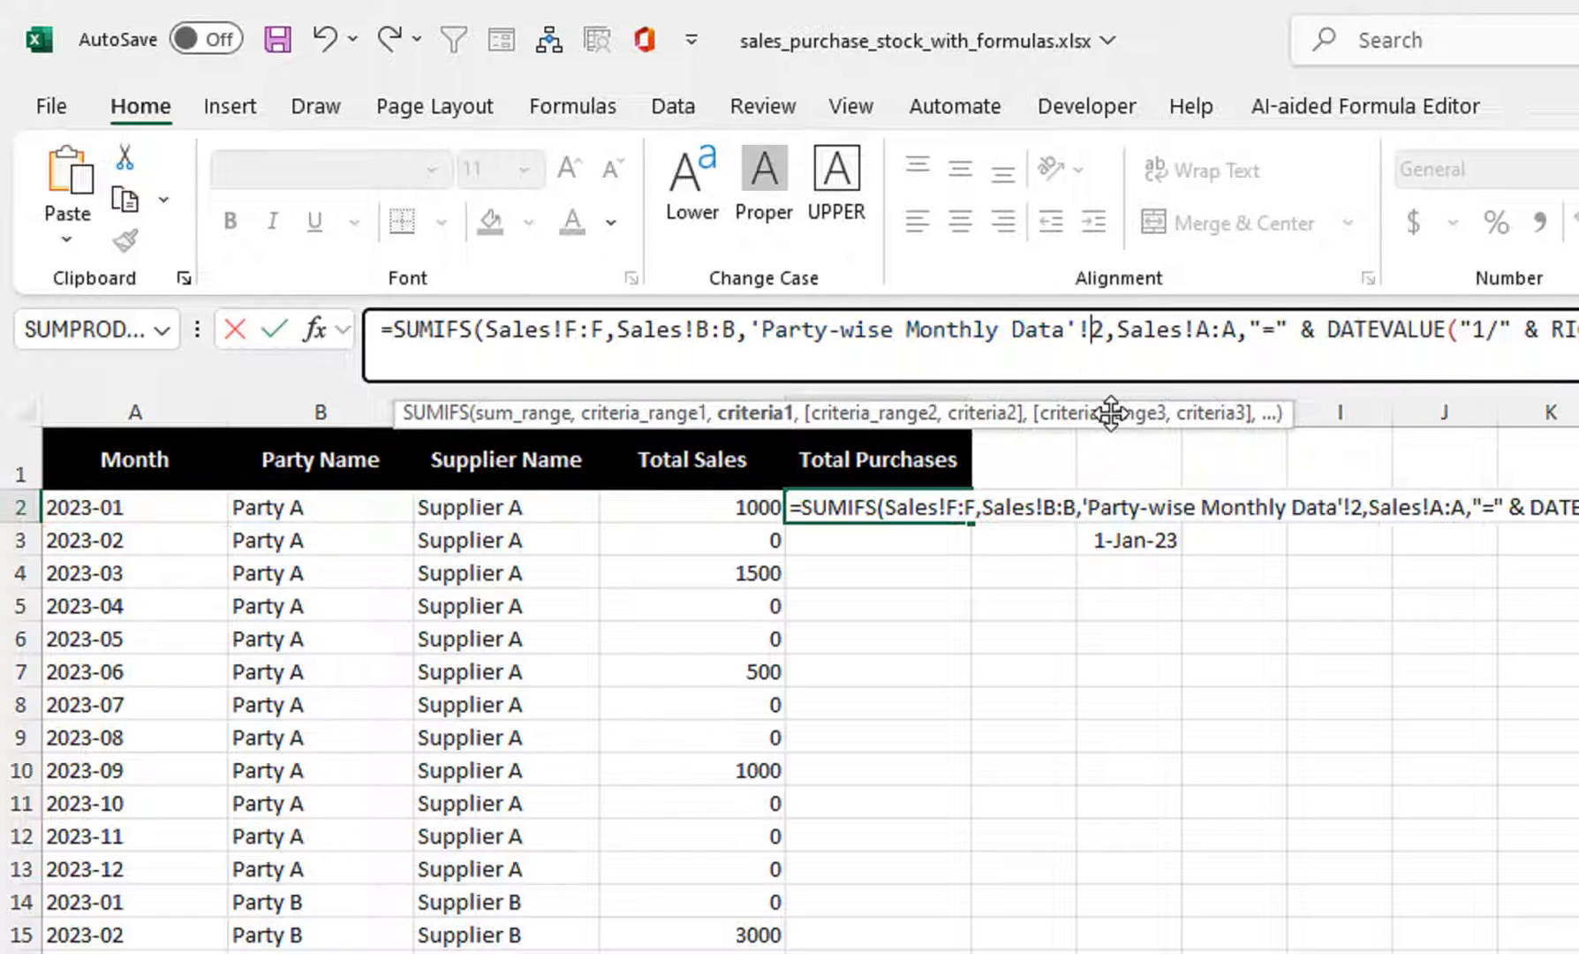
{"action": "type", "text": "C"}
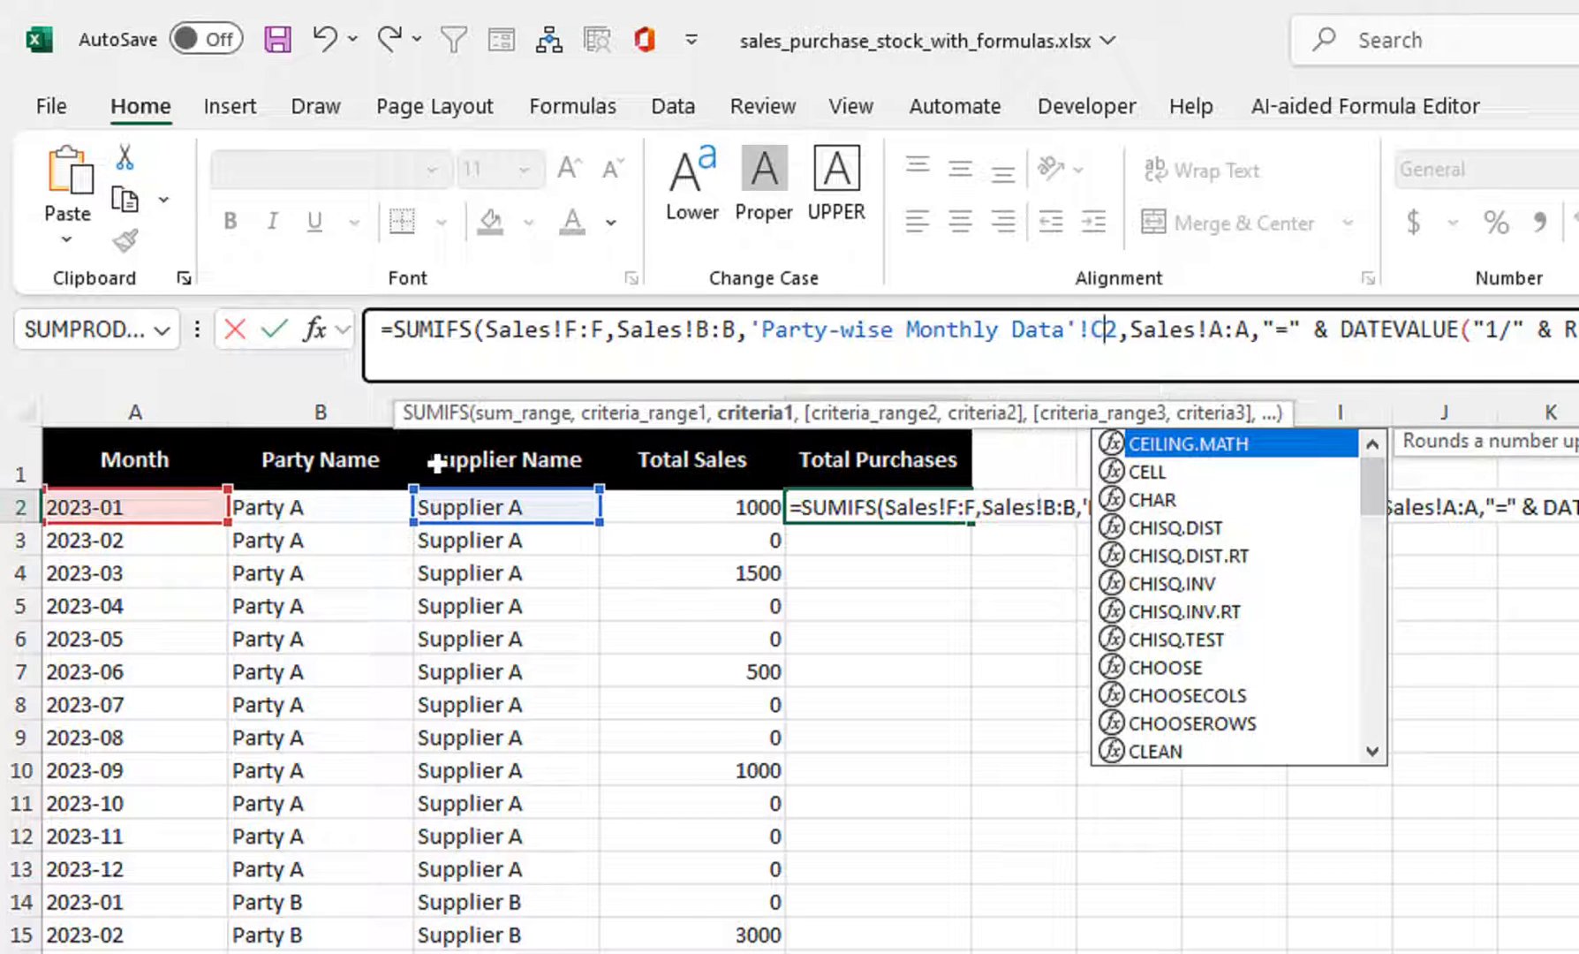
Step: Change the sum range in E2's SUMIFS formula to Purchases!F:F
{"action": "left_click_drag", "start_coordinate": [604, 330], "coordinate": [488, 330]}
{"action": "left_click", "coordinate": [562, 331]}
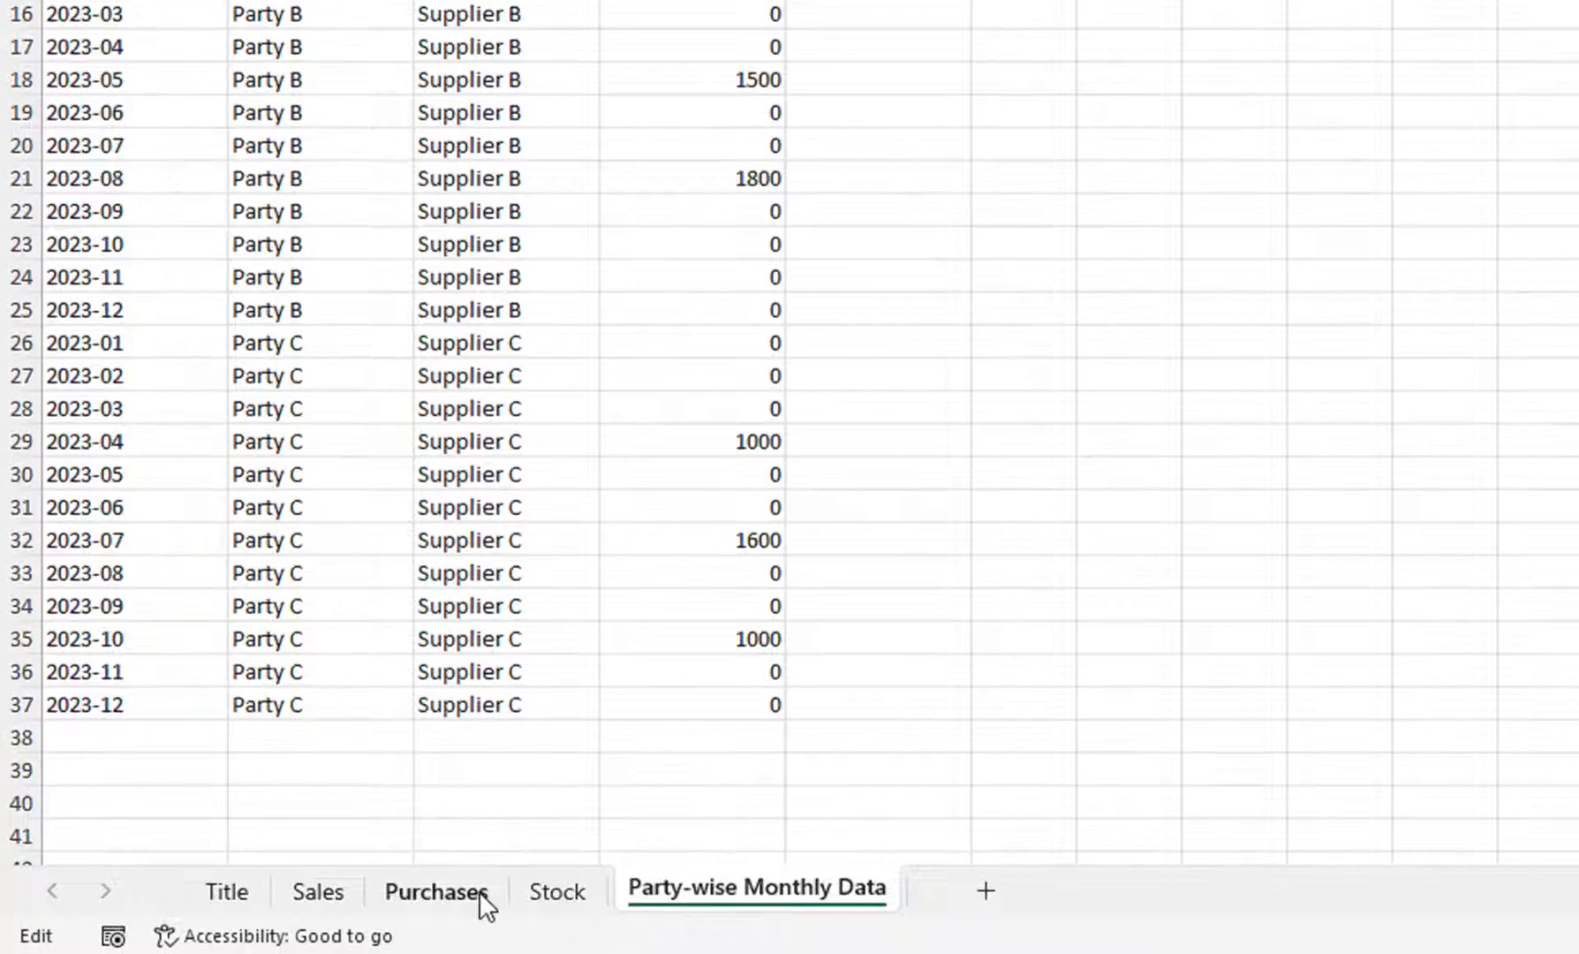
{"action": "left_click", "coordinate": [483, 905]}
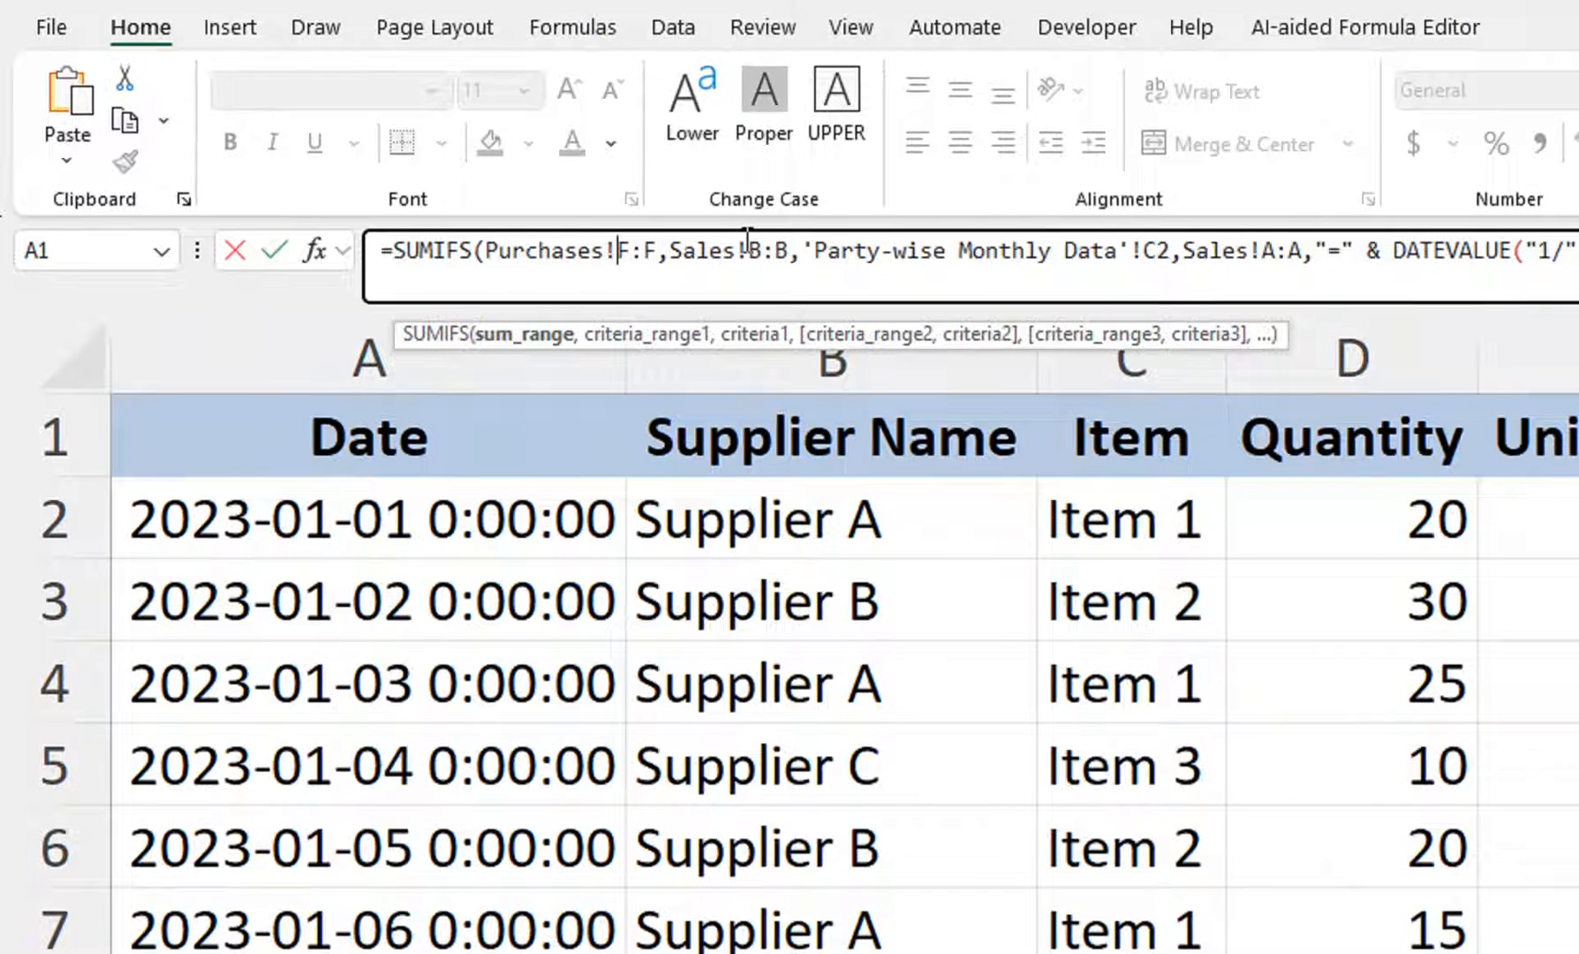
Step: Change the two criteria ranges in E2's SUMIFS to Purchases!B:B and Purchases!A:A and commit the formula
{"action": "left_click_drag", "start_coordinate": [749, 236], "coordinate": [739, 236]}
{"action": "left_click_drag", "start_coordinate": [616, 250], "coordinate": [490, 250]}
{"action": "key", "text": "ctrl+c"}
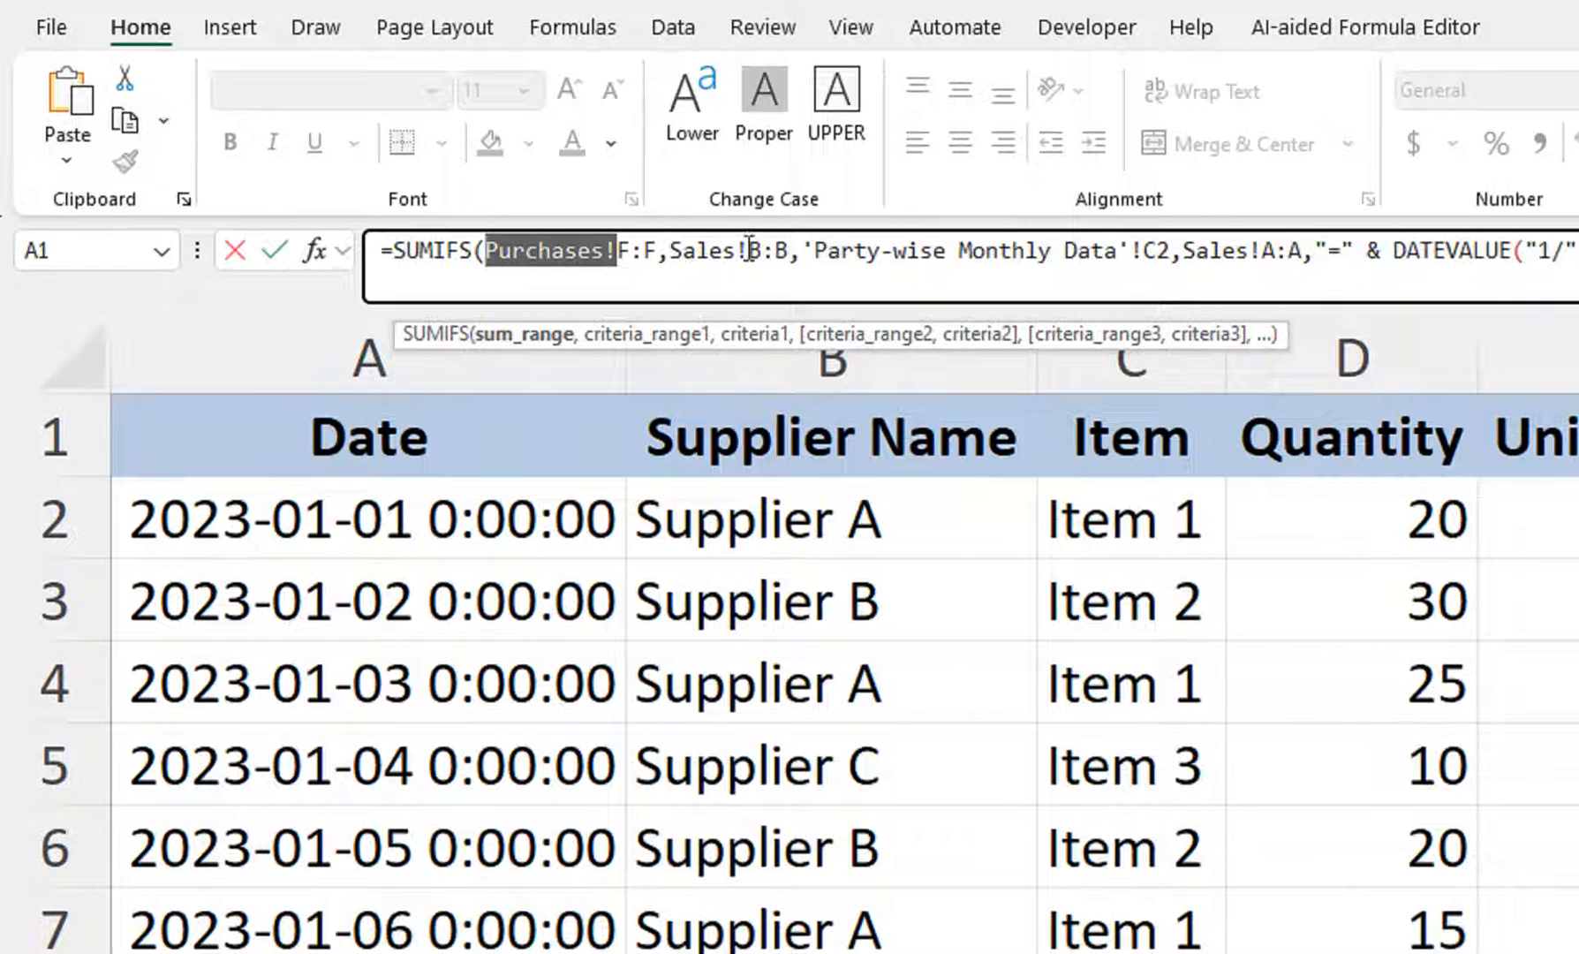
{"action": "left_click_drag", "start_coordinate": [748, 250], "coordinate": [671, 250]}
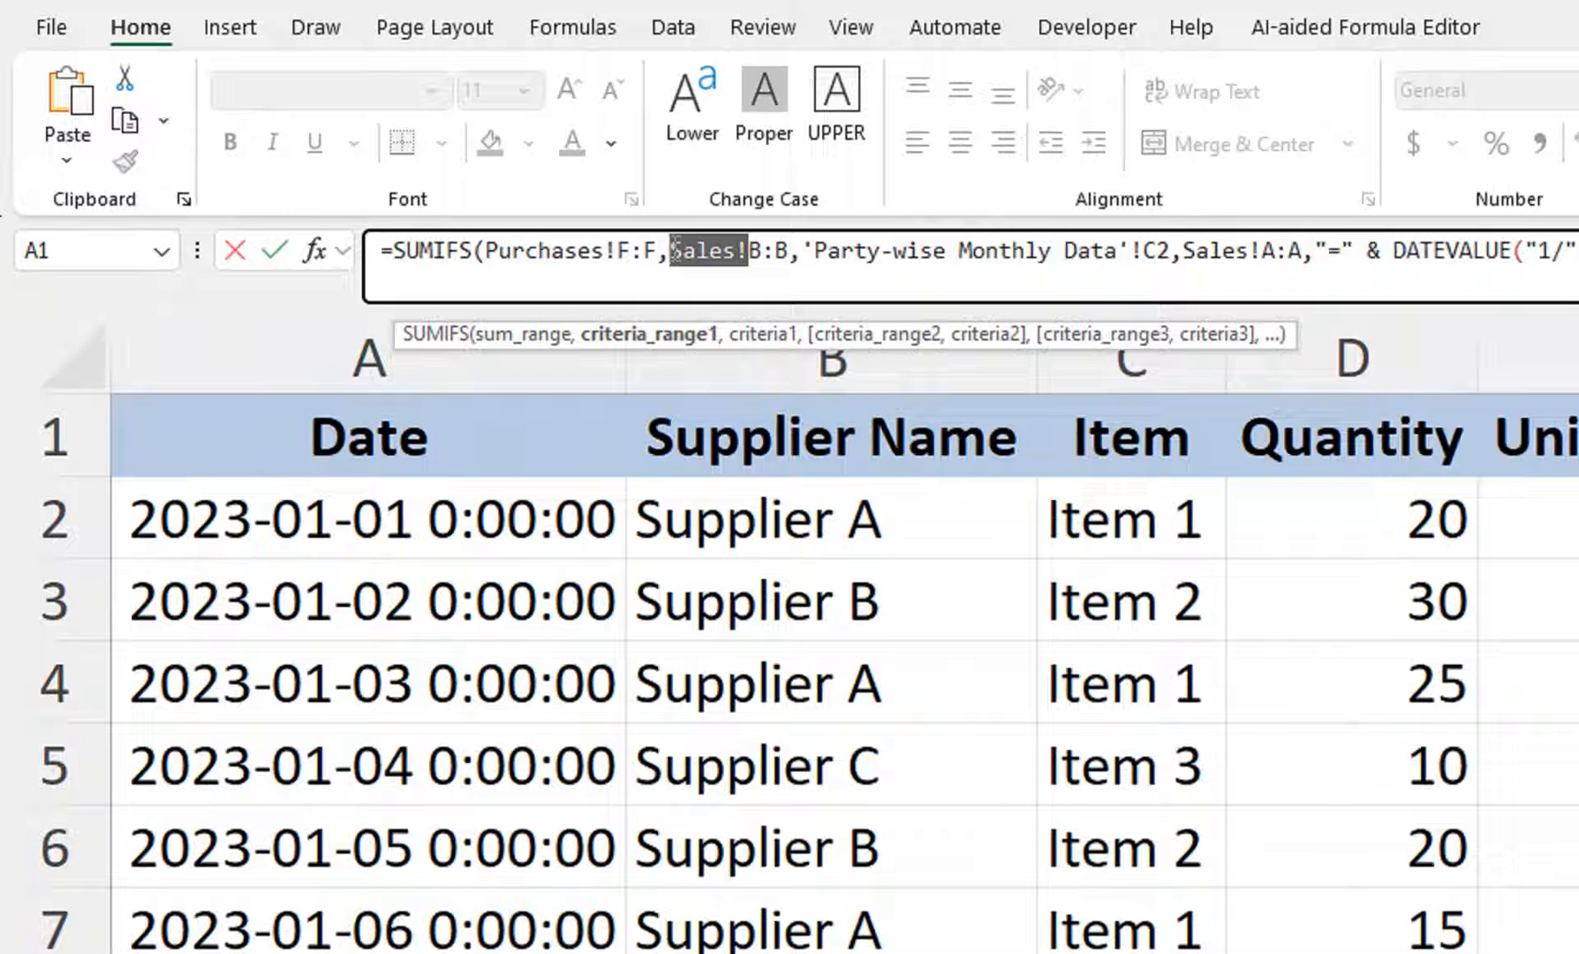
{"action": "key", "text": "ctrl+v"}
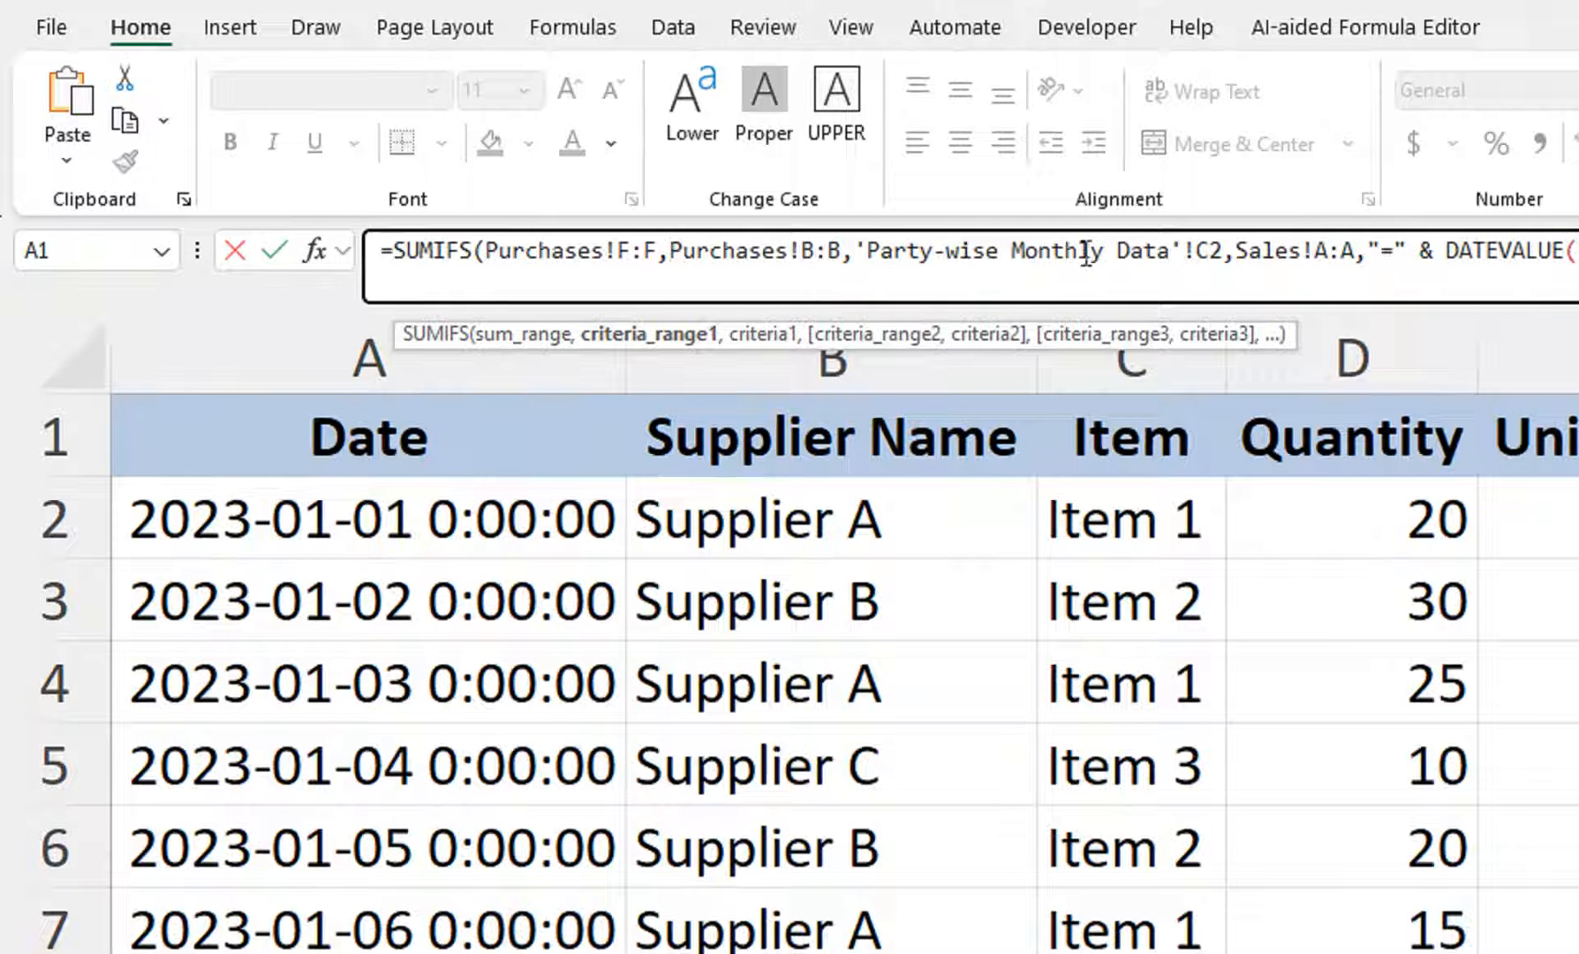
{"action": "left_click_drag", "start_coordinate": [1283, 252], "coordinate": [1212, 260]}
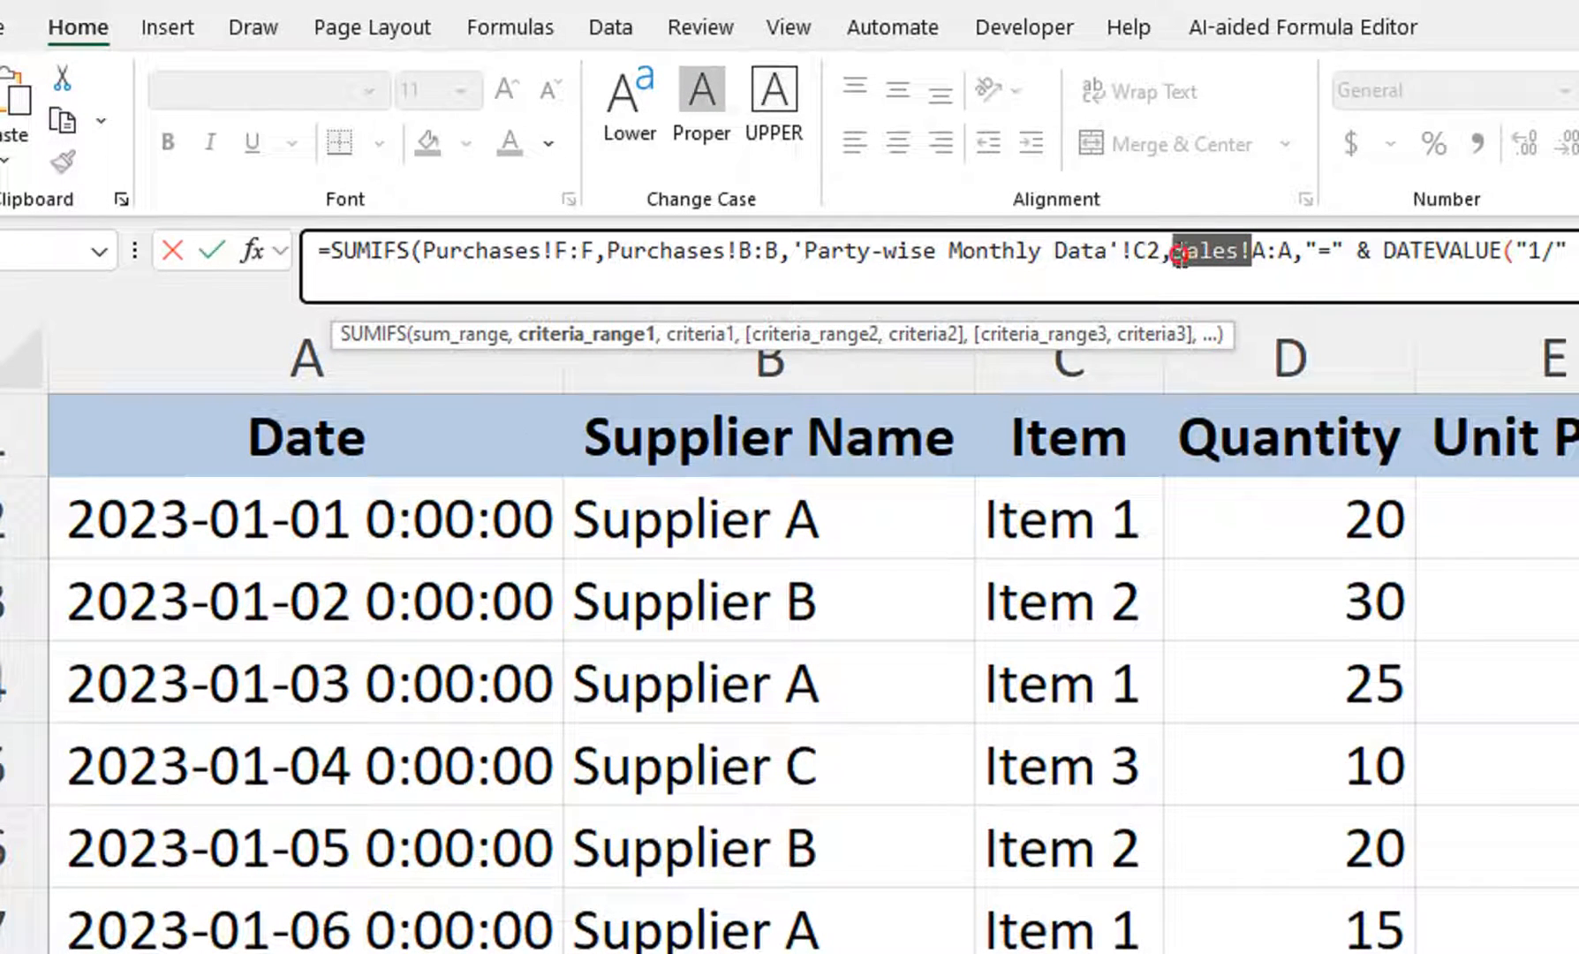
{"action": "key", "text": "ctrl+v"}
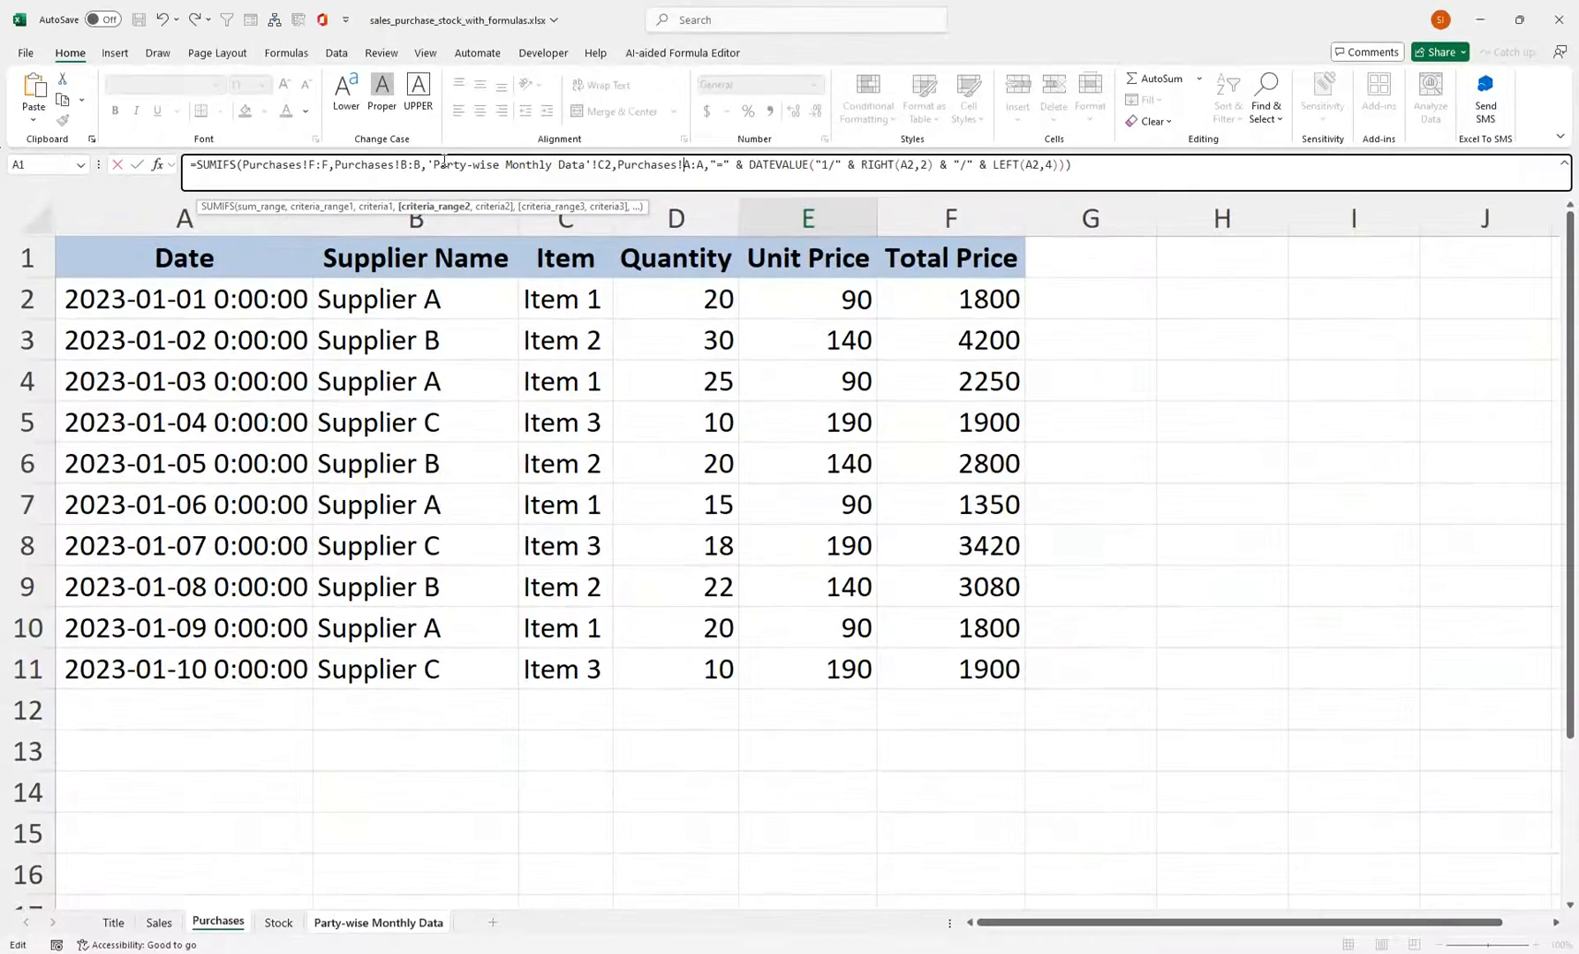
{"action": "key", "text": "Return"}
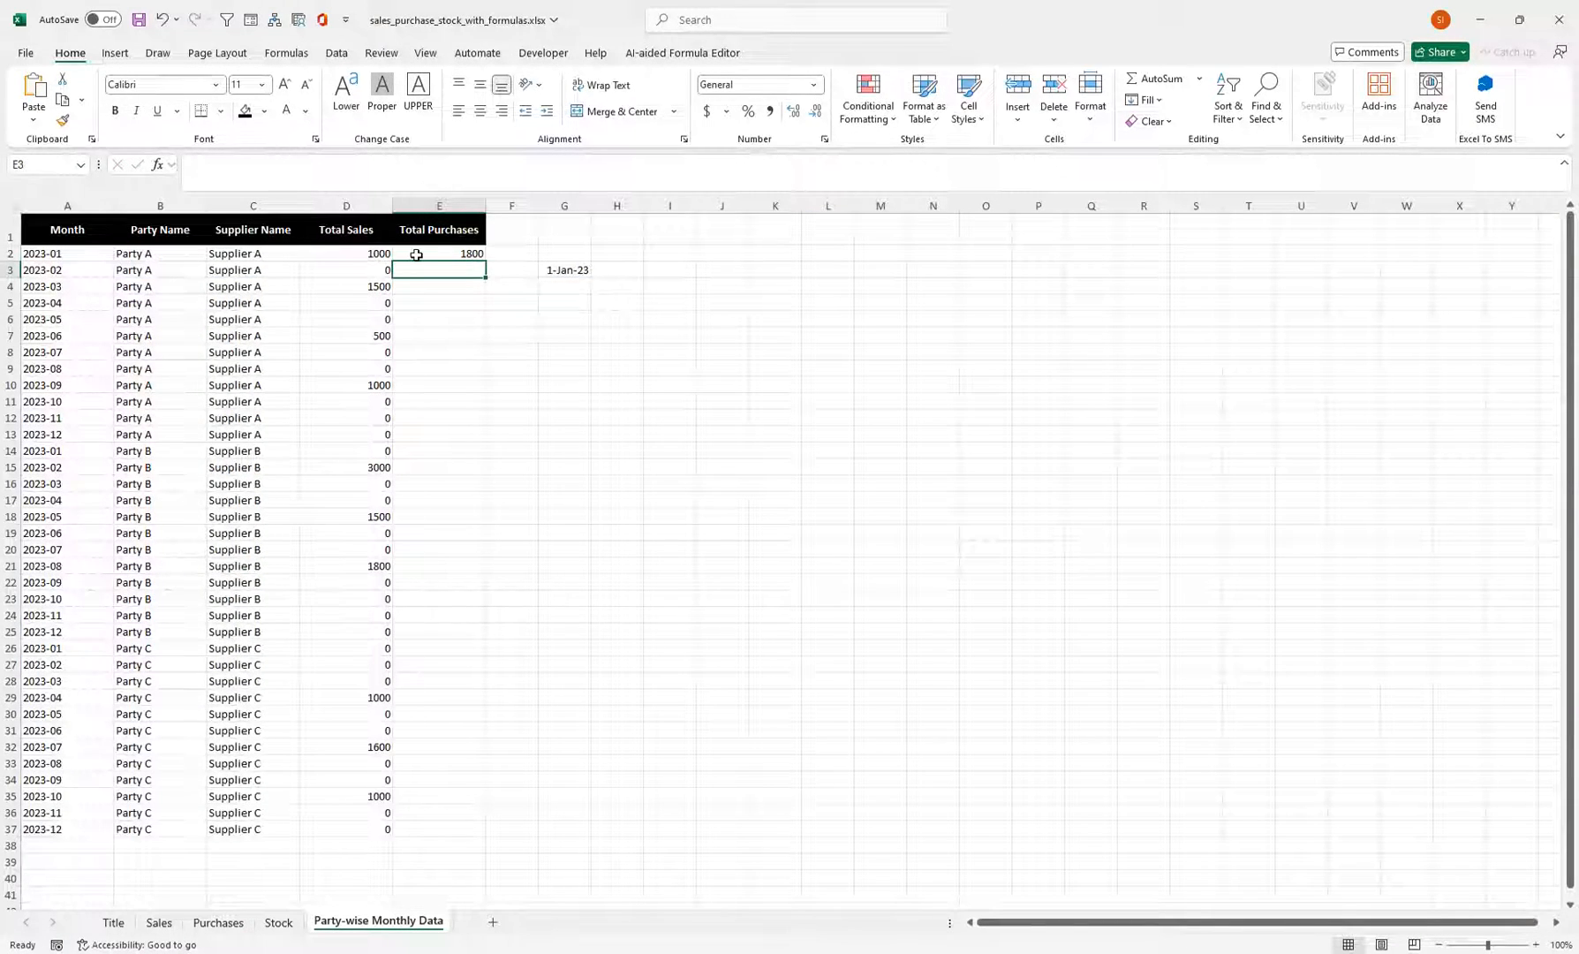
Step: Check row 2's date, supplier and Total Price on the Purchases sheet, and return to Party-wise Monthly Data
{"action": "left_click", "coordinate": [218, 923]}
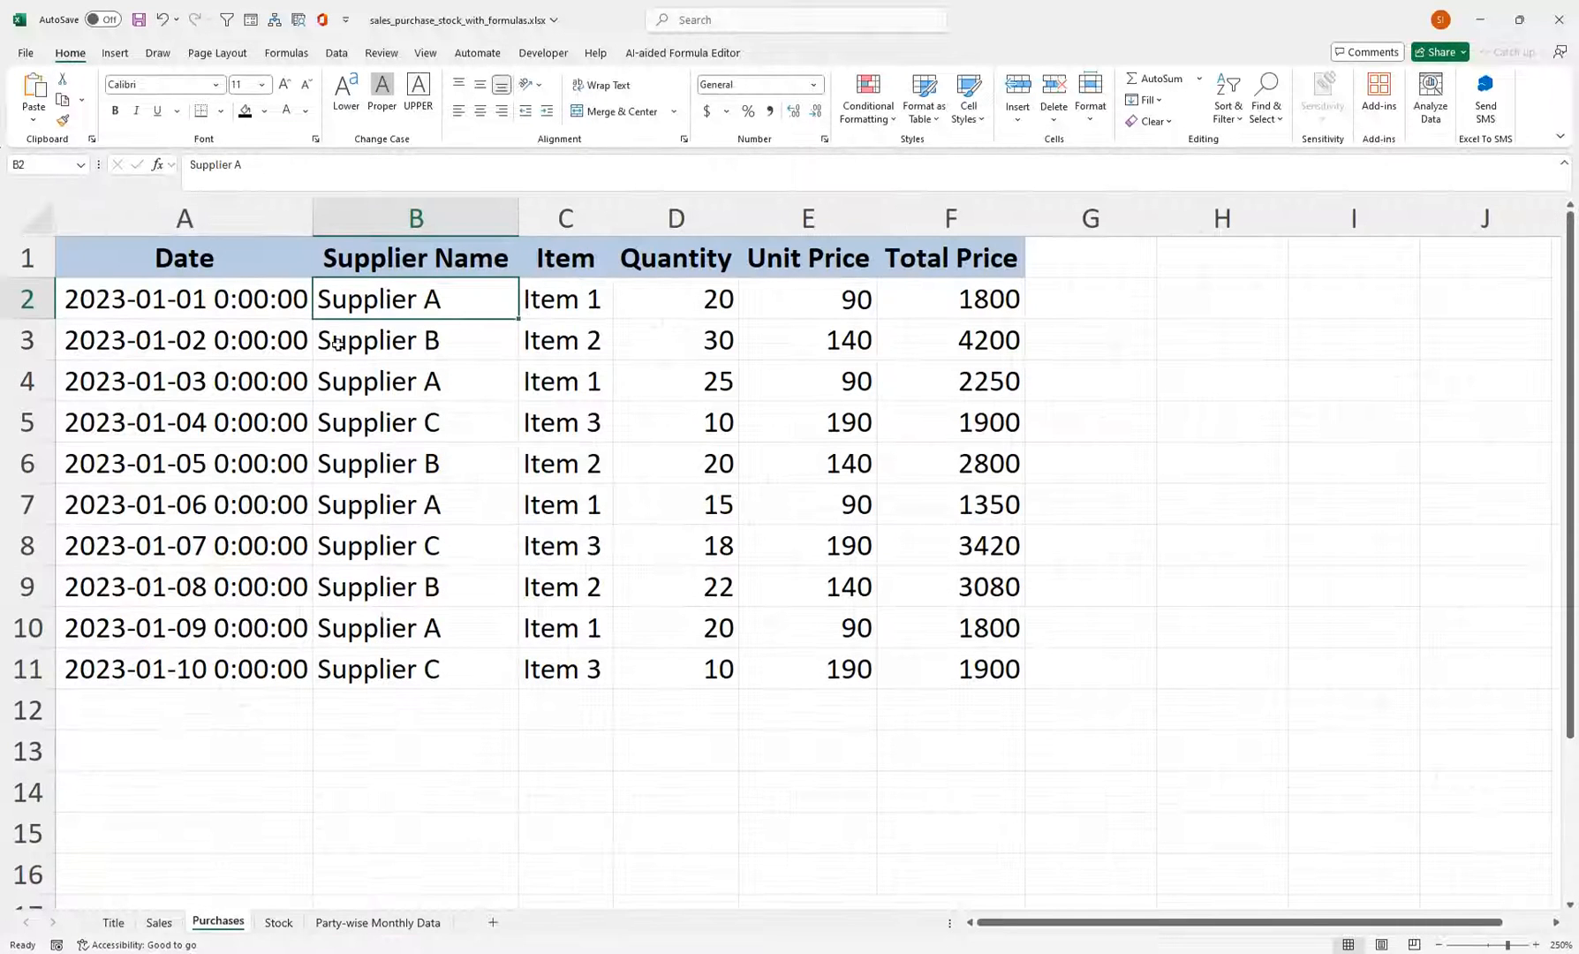
{"action": "left_click", "coordinate": [272, 310]}
{"action": "left_click", "coordinate": [941, 296]}
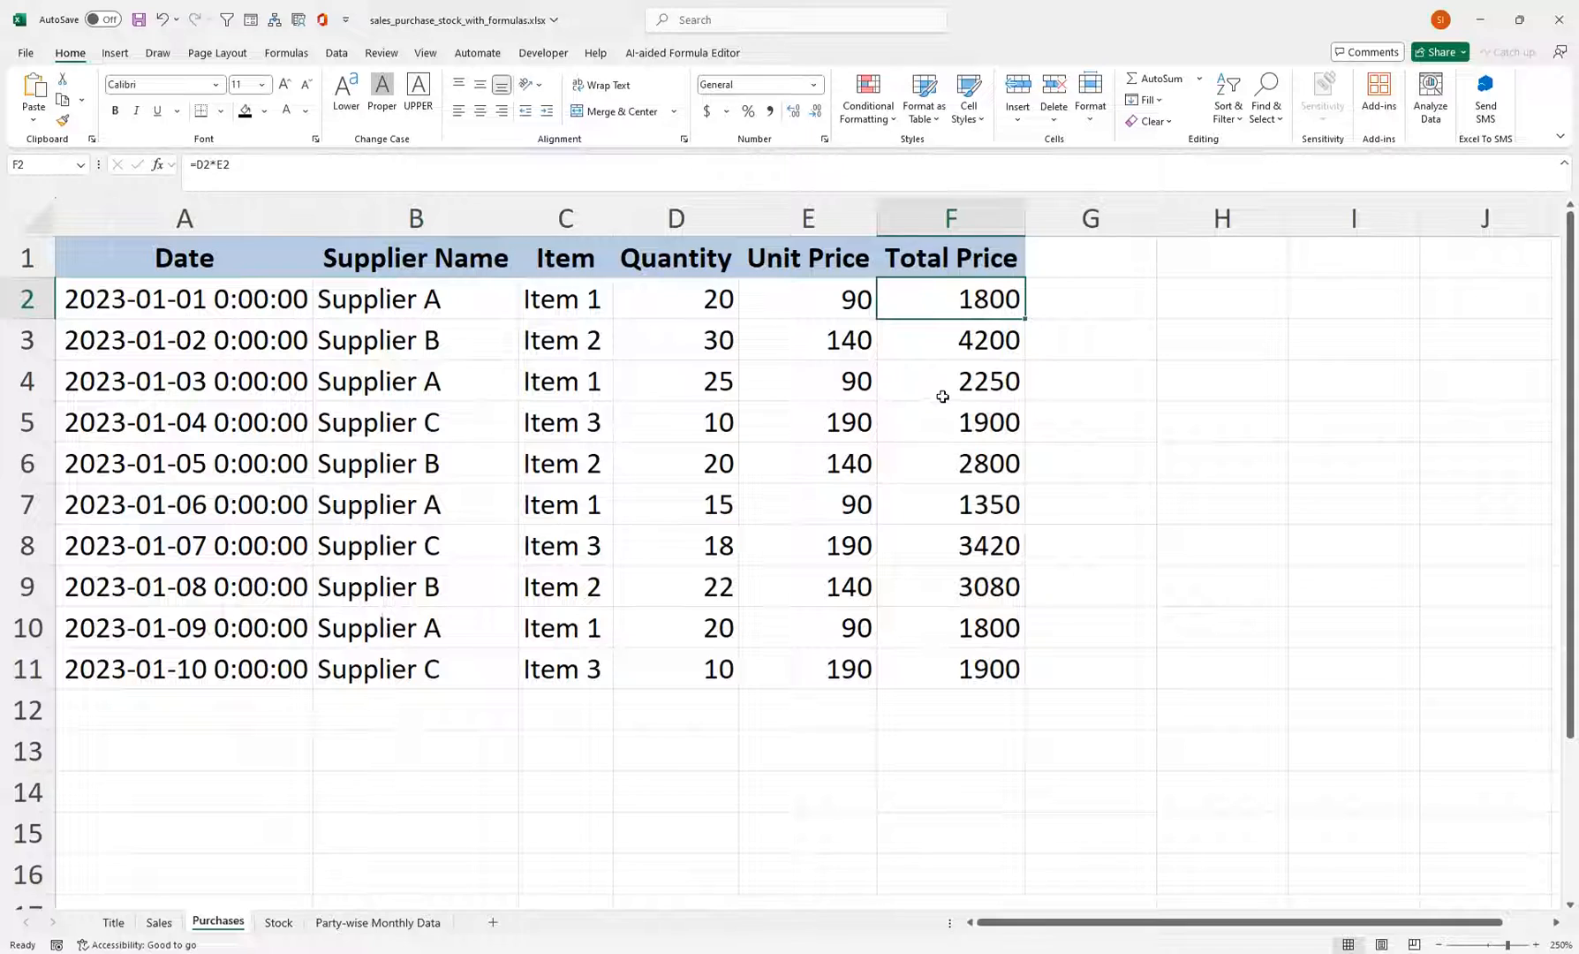
{"action": "left_click", "coordinate": [327, 922]}
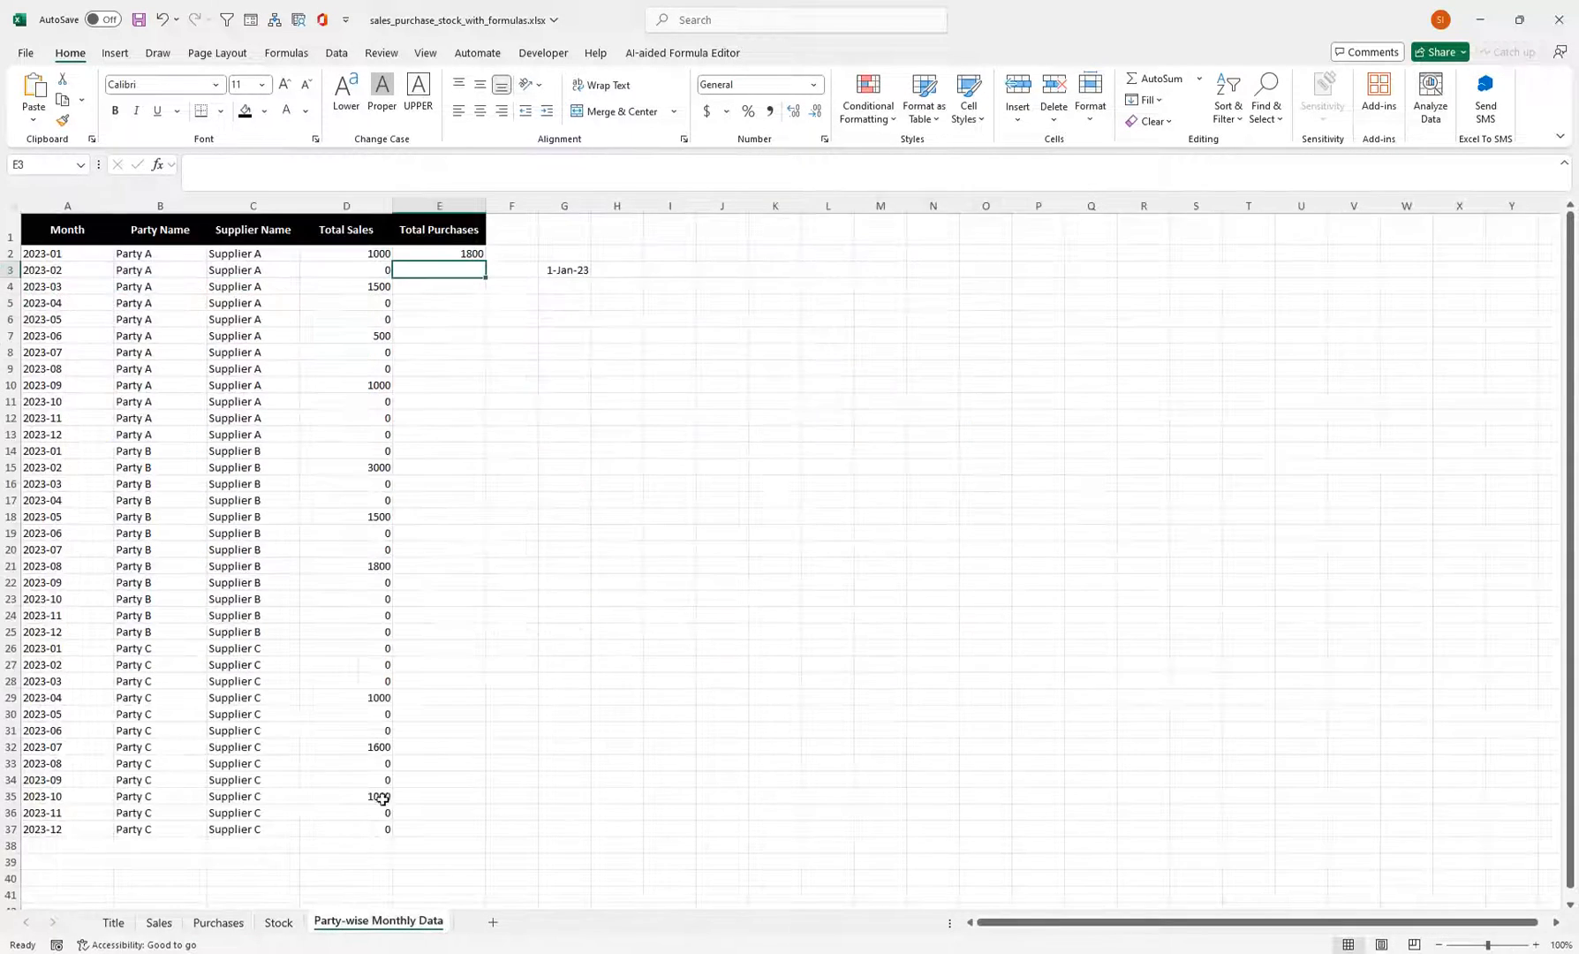
Step: Fill E2's Total Purchases formula down through row 37 and clear the test date in G3
{"action": "left_click", "coordinate": [481, 253]}
{"action": "double_click", "coordinate": [484, 262]}
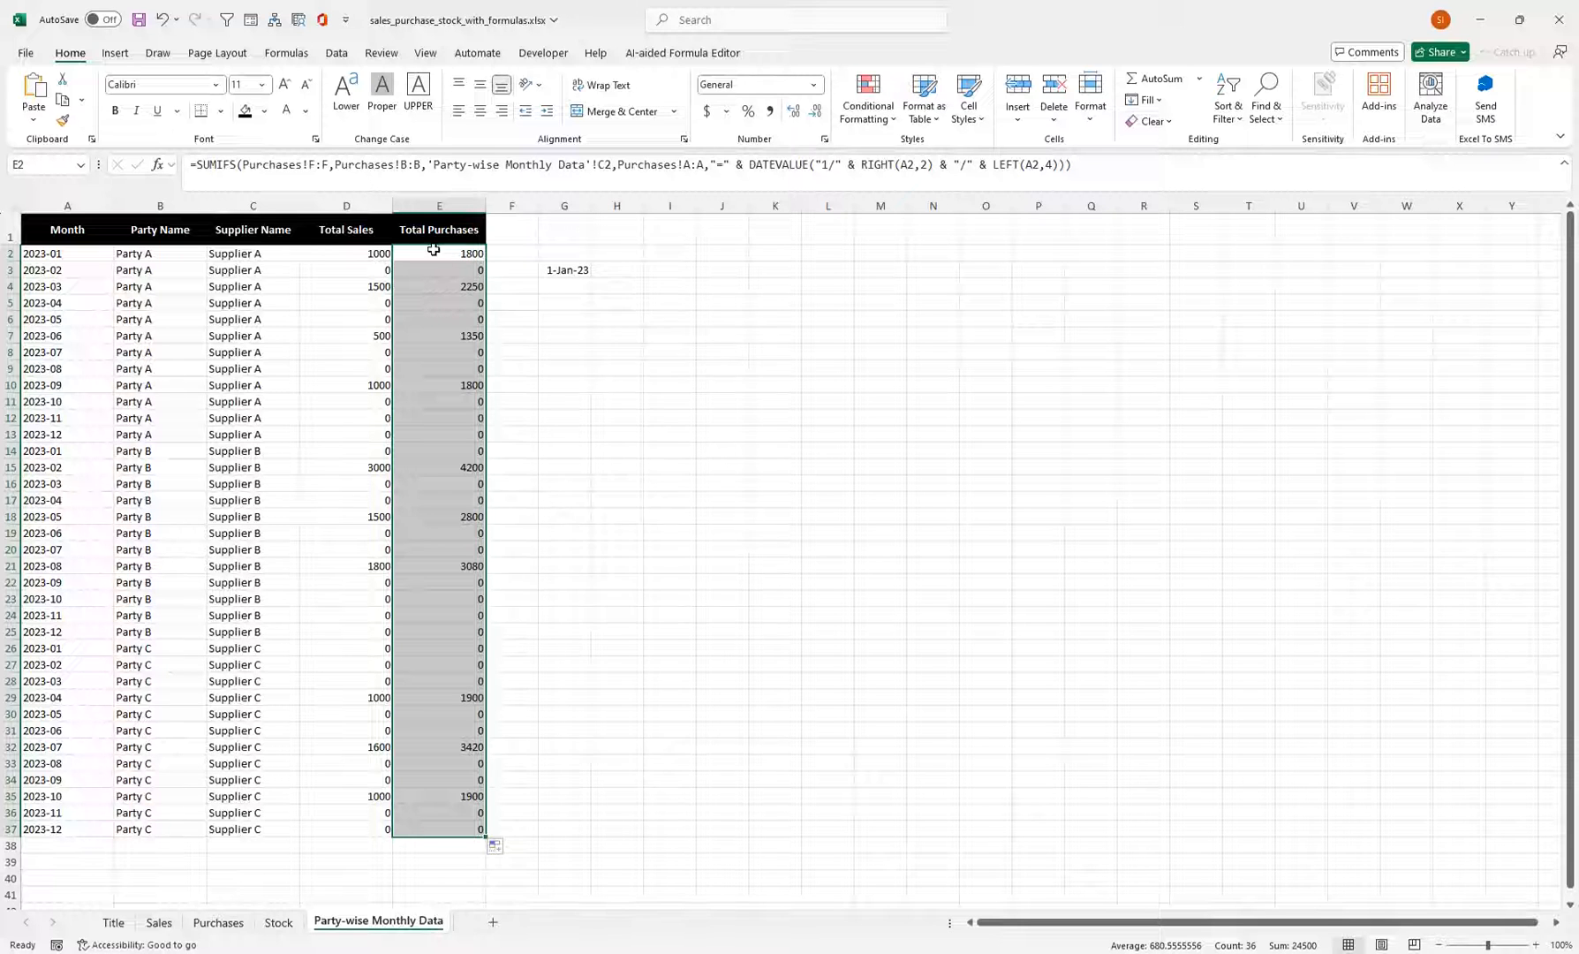
{"action": "left_click", "coordinate": [575, 270]}
{"action": "key", "text": "Delete"}
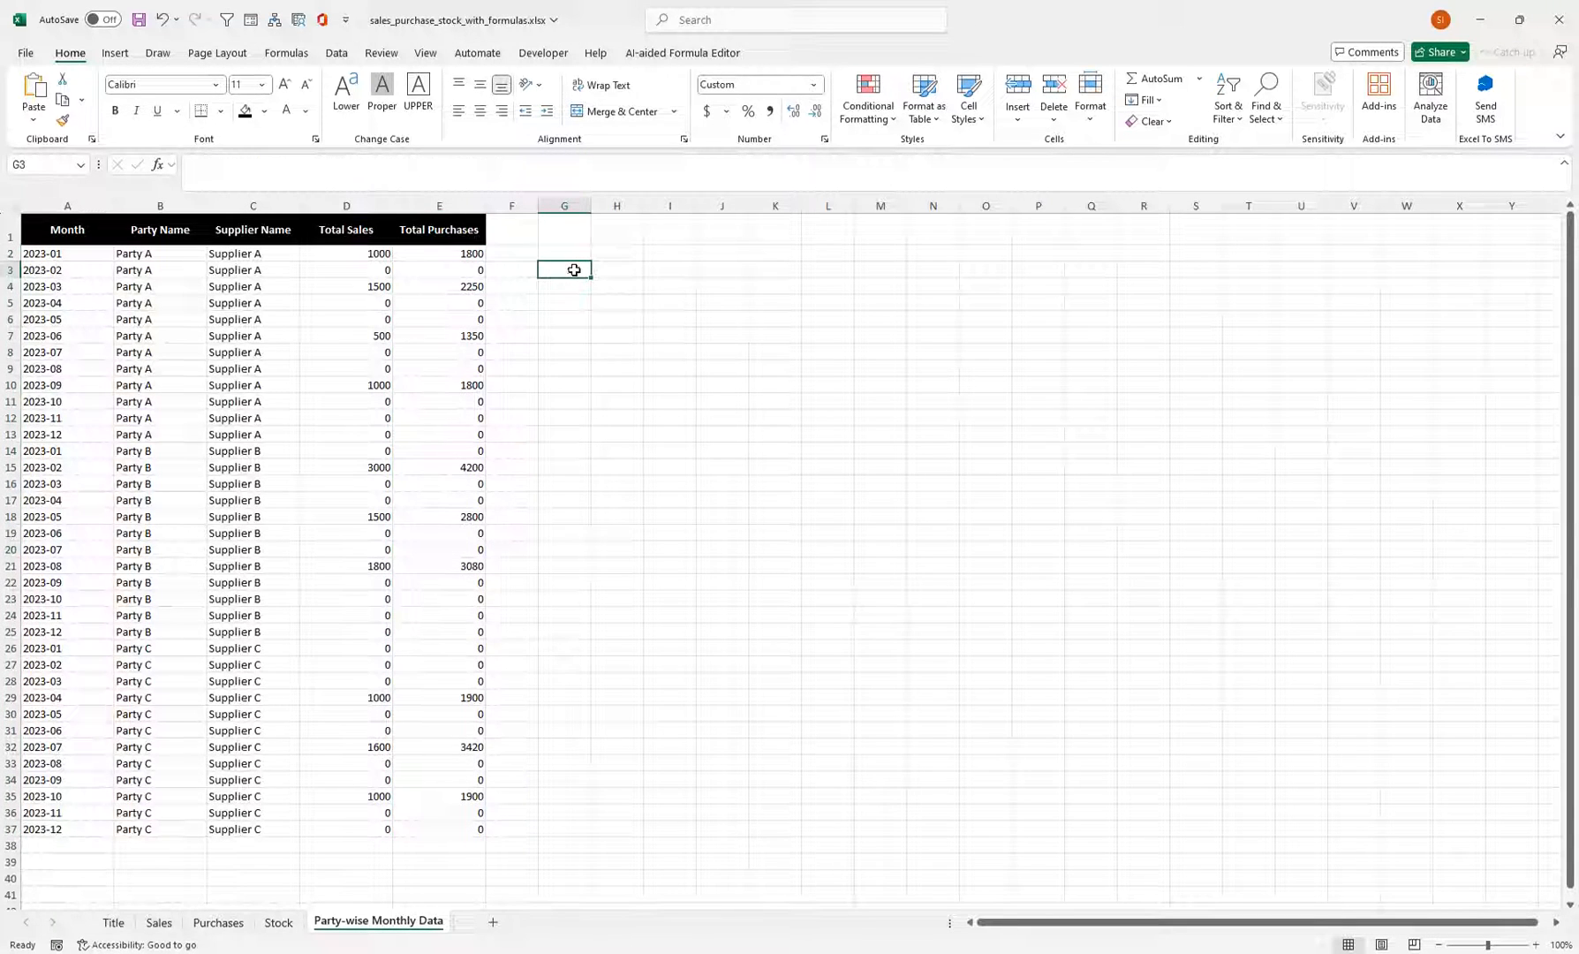
Step: Turn on filtering for the header row of the monthly data table
{"action": "left_click", "coordinate": [173, 253]}
{"action": "left_click", "coordinate": [175, 230]}
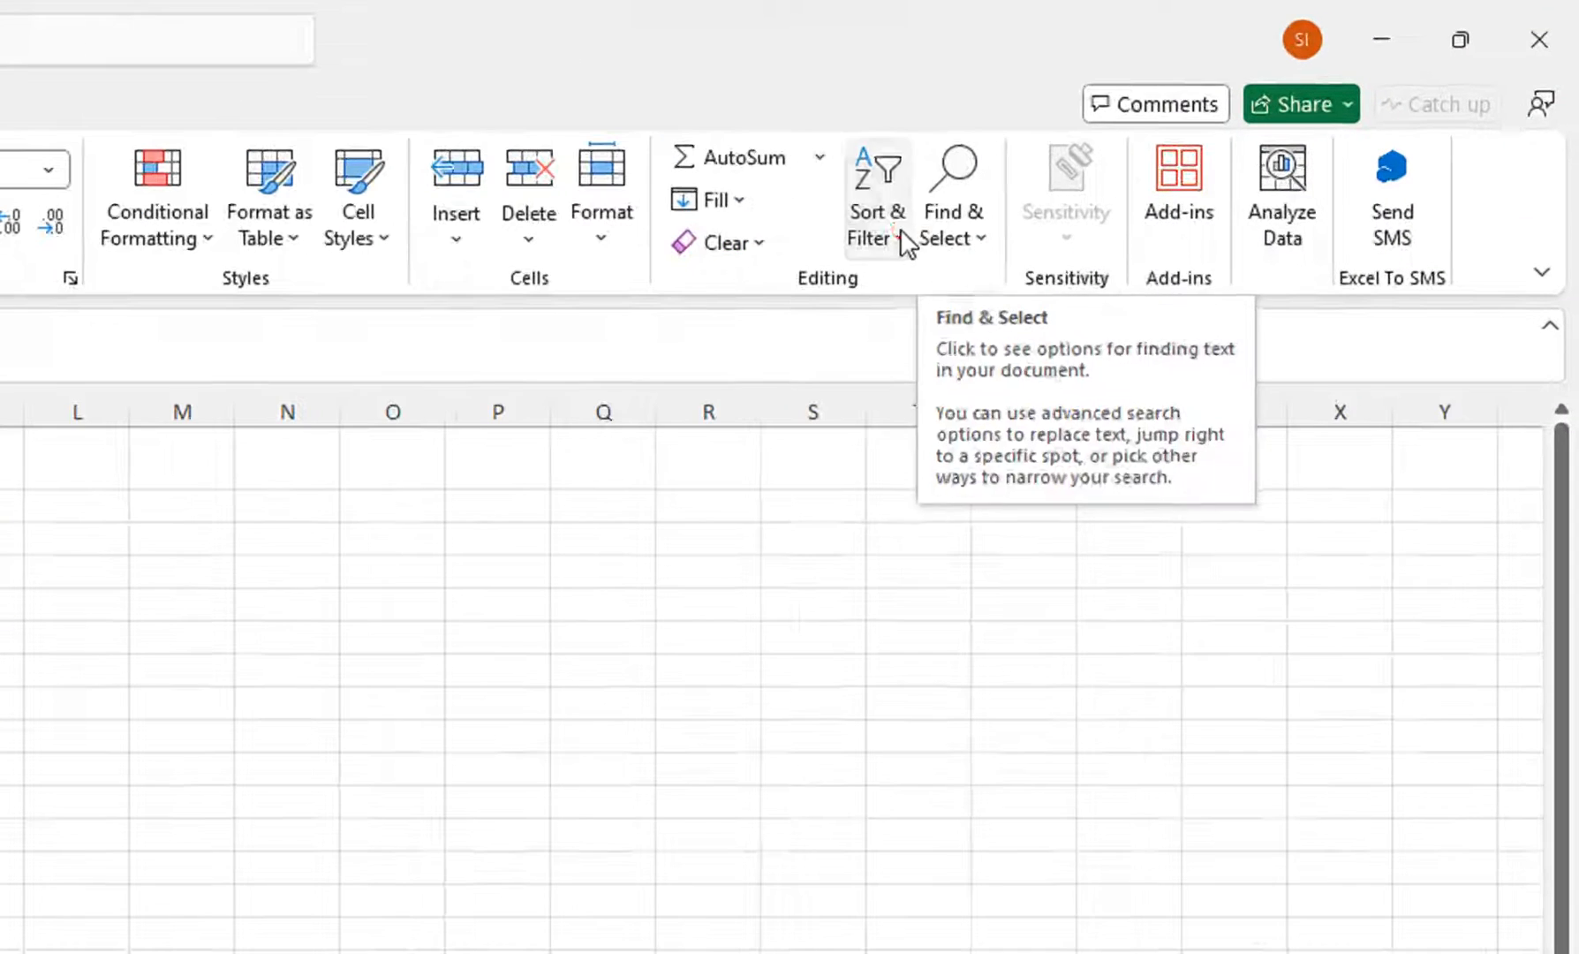
{"action": "left_click", "coordinate": [1237, 117]}
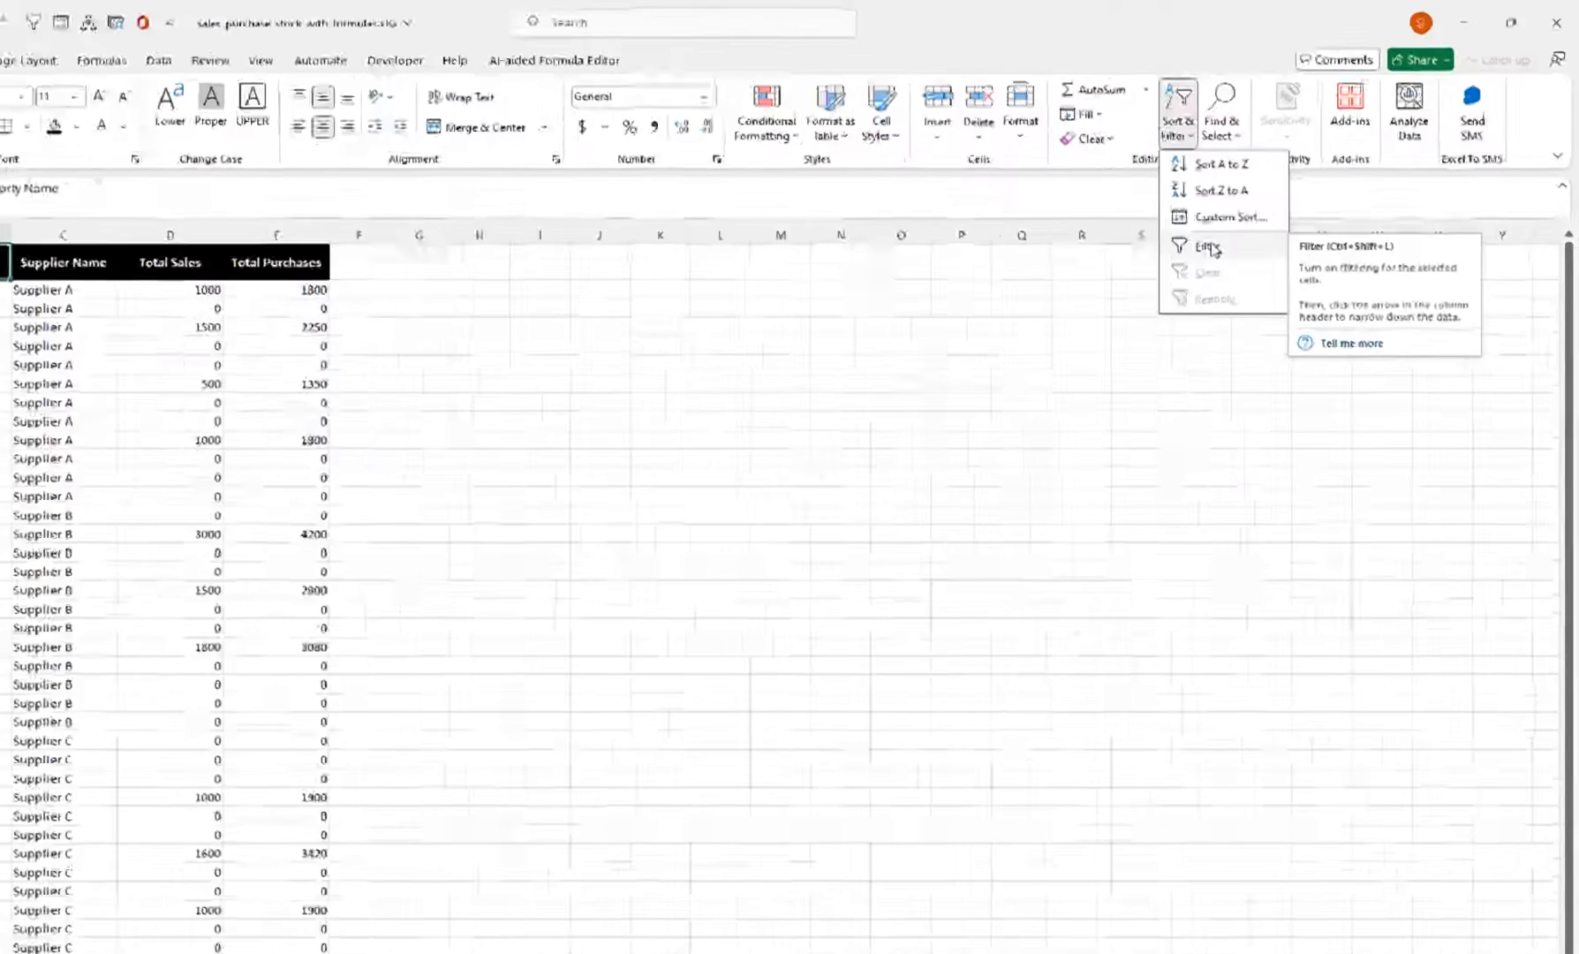
{"action": "left_click", "coordinate": [927, 432]}
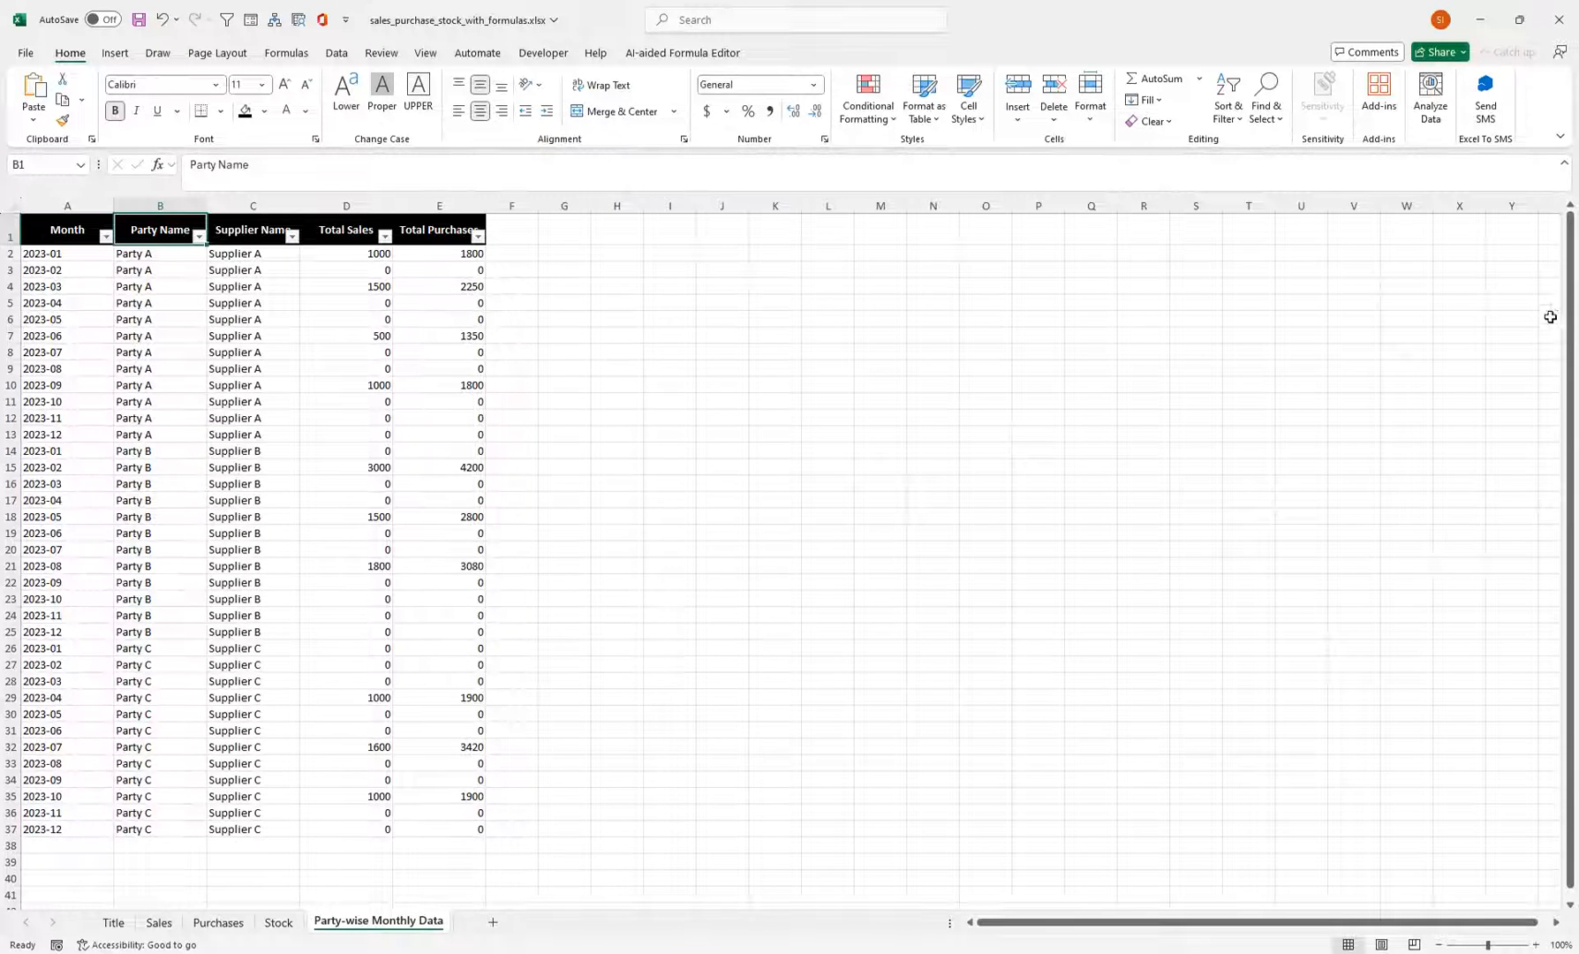
Step: Filter the Party Name column to show only Party B
{"action": "mouse_move", "coordinate": [1573, 307]}
{"action": "left_mouse_down"}
{"action": "mouse_move", "coordinate": [1573, 508]}
{"action": "mouse_move", "coordinate": [1576, 274]}
{"action": "left_mouse_up"}
{"action": "left_click", "coordinate": [198, 235]}
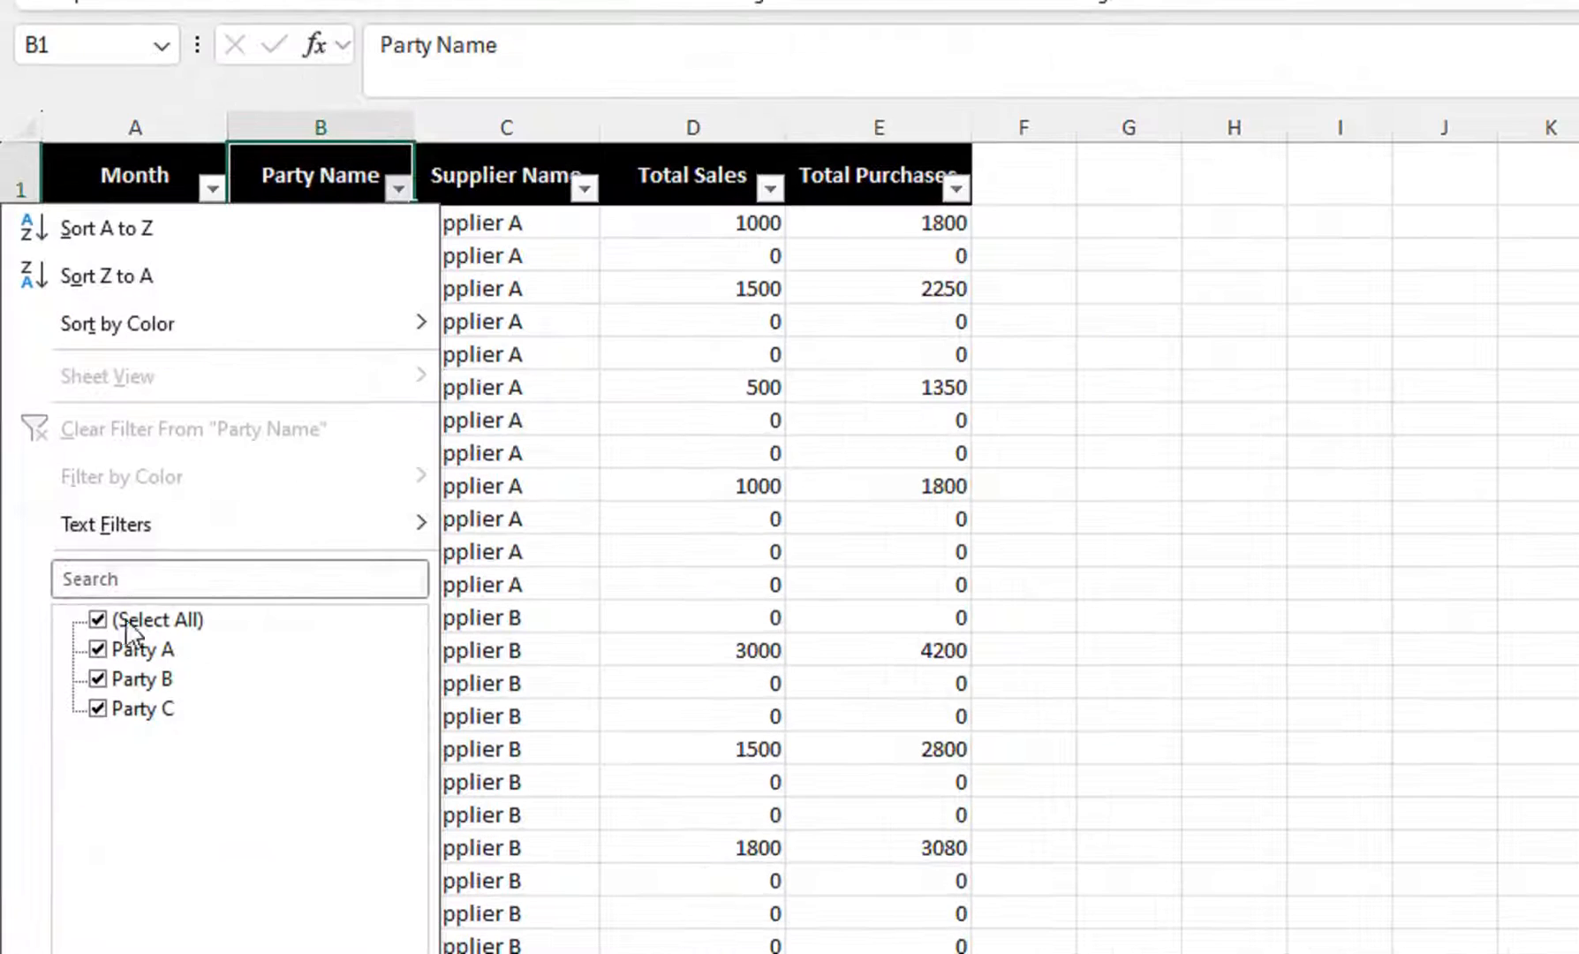
{"action": "left_click", "coordinate": [97, 619]}
{"action": "left_click", "coordinate": [97, 678]}
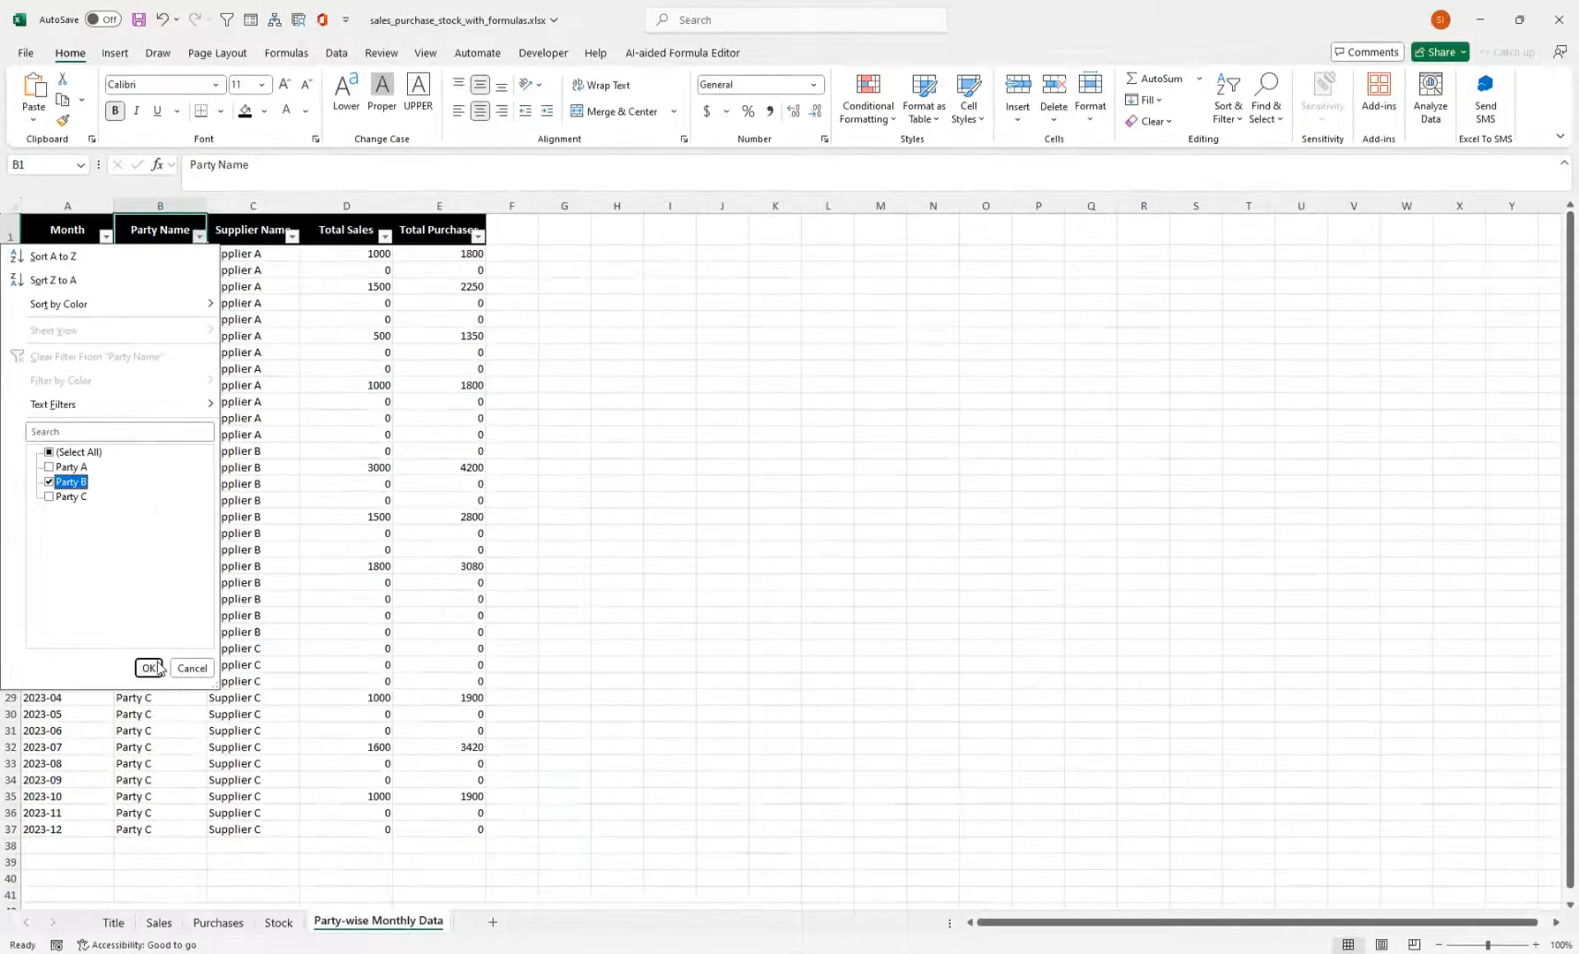
{"action": "left_click", "coordinate": [145, 666]}
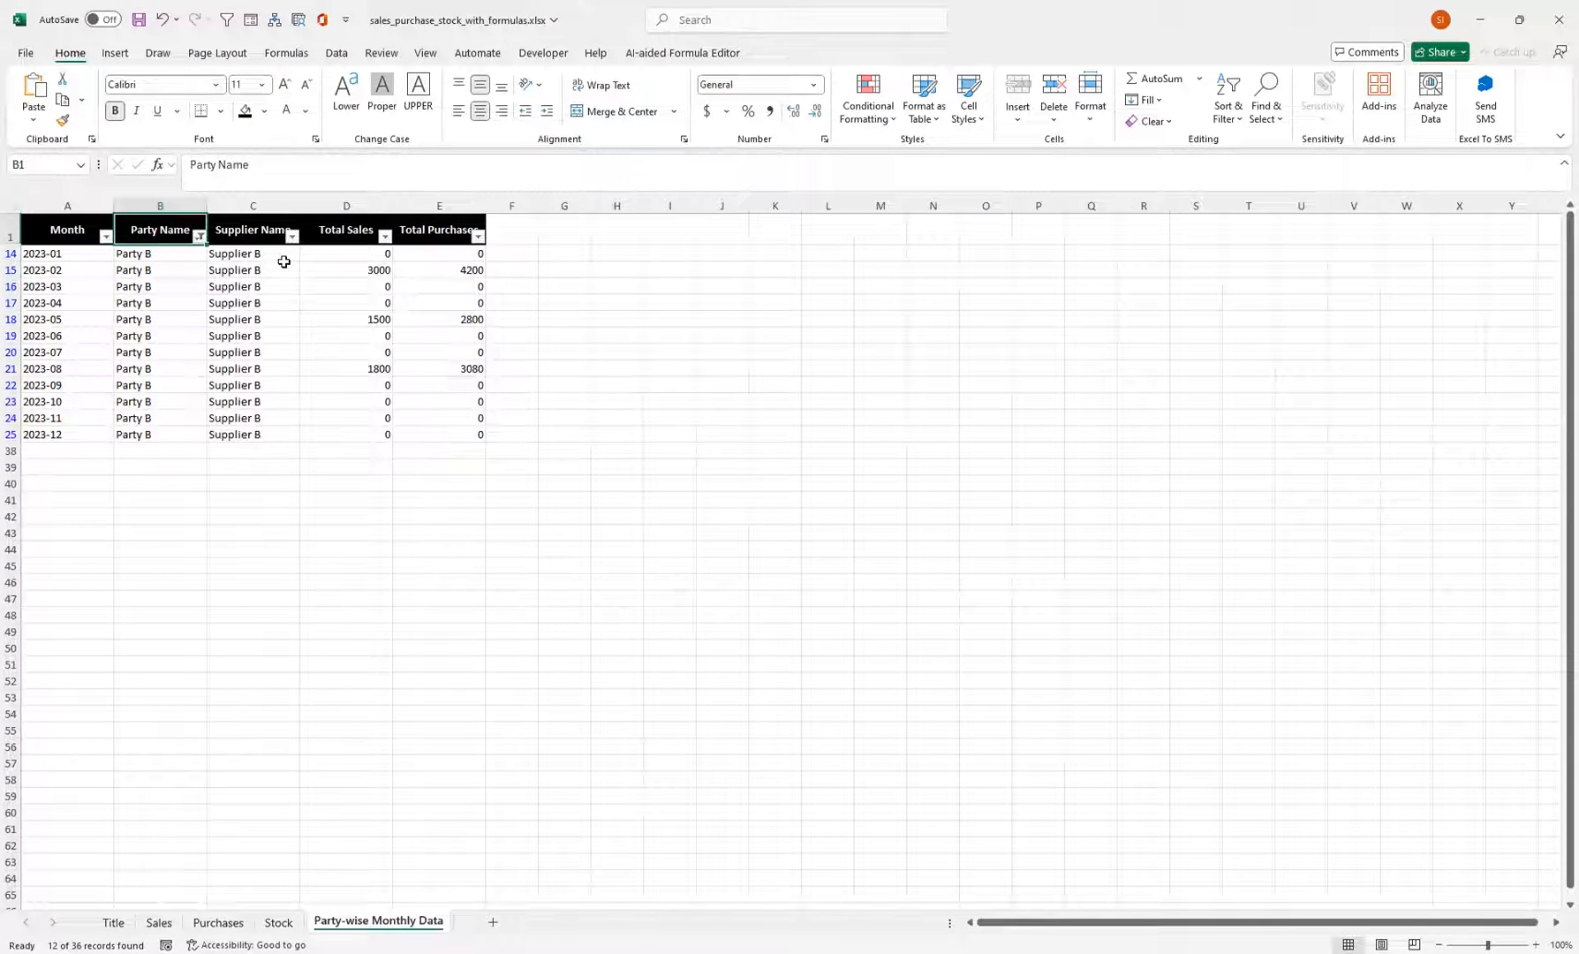
Step: Turn off filtering on the monthly data table
{"action": "left_click", "coordinate": [1227, 112]}
{"action": "left_click", "coordinate": [1254, 217]}
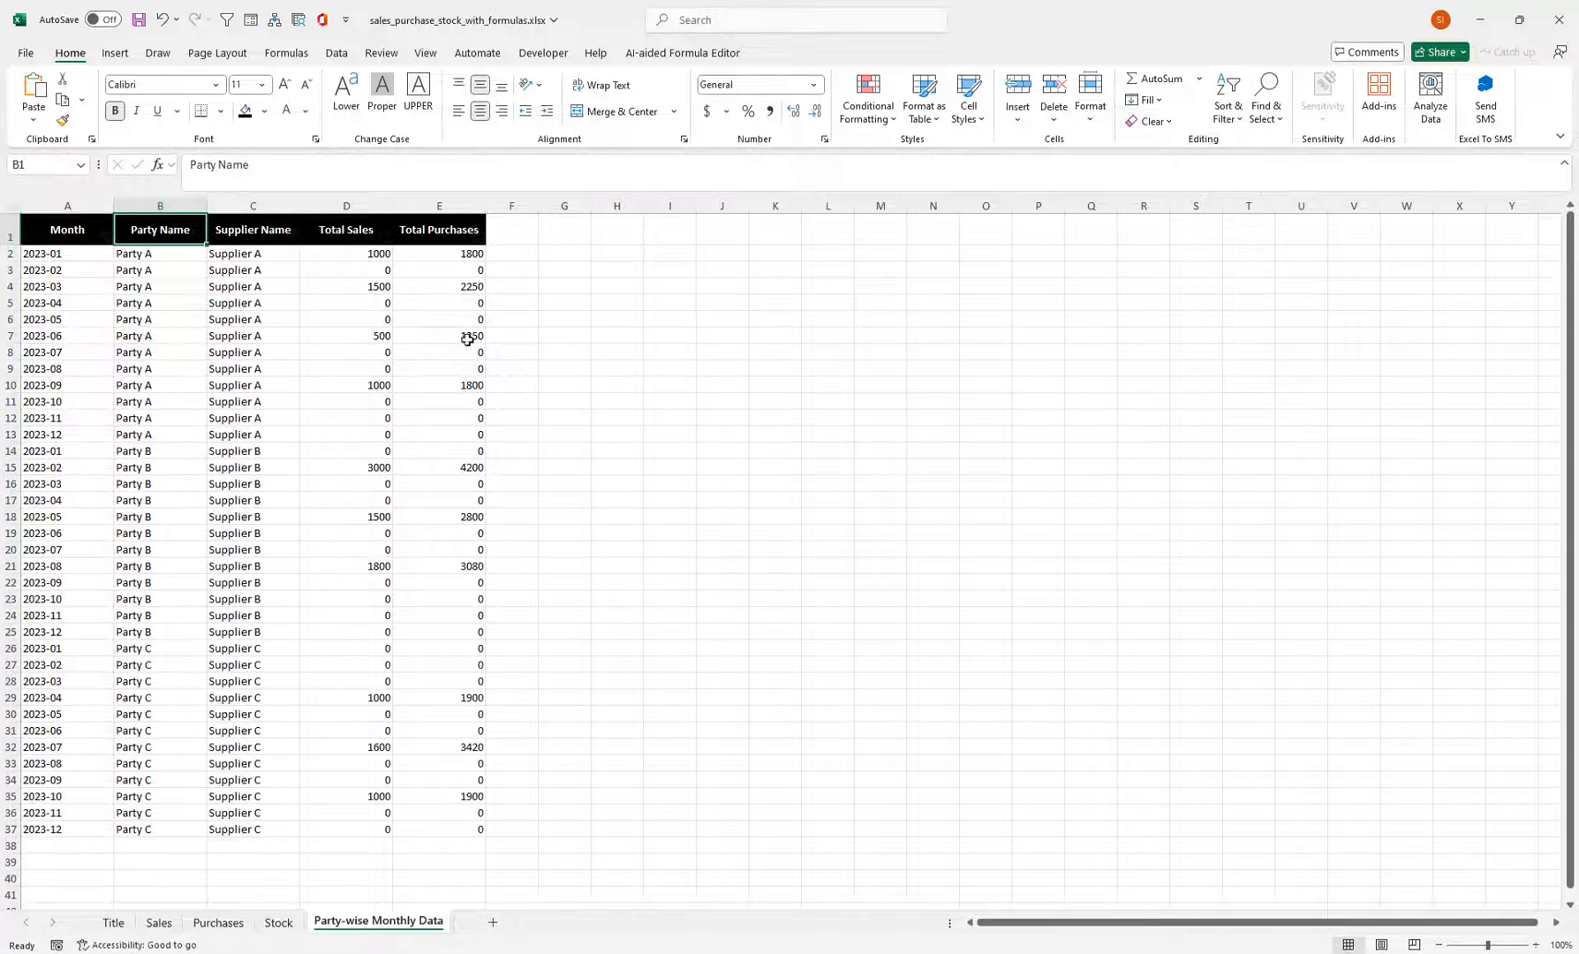
{"action": "left_click", "coordinate": [1265, 102]}
{"action": "left_click", "coordinate": [1234, 117]}
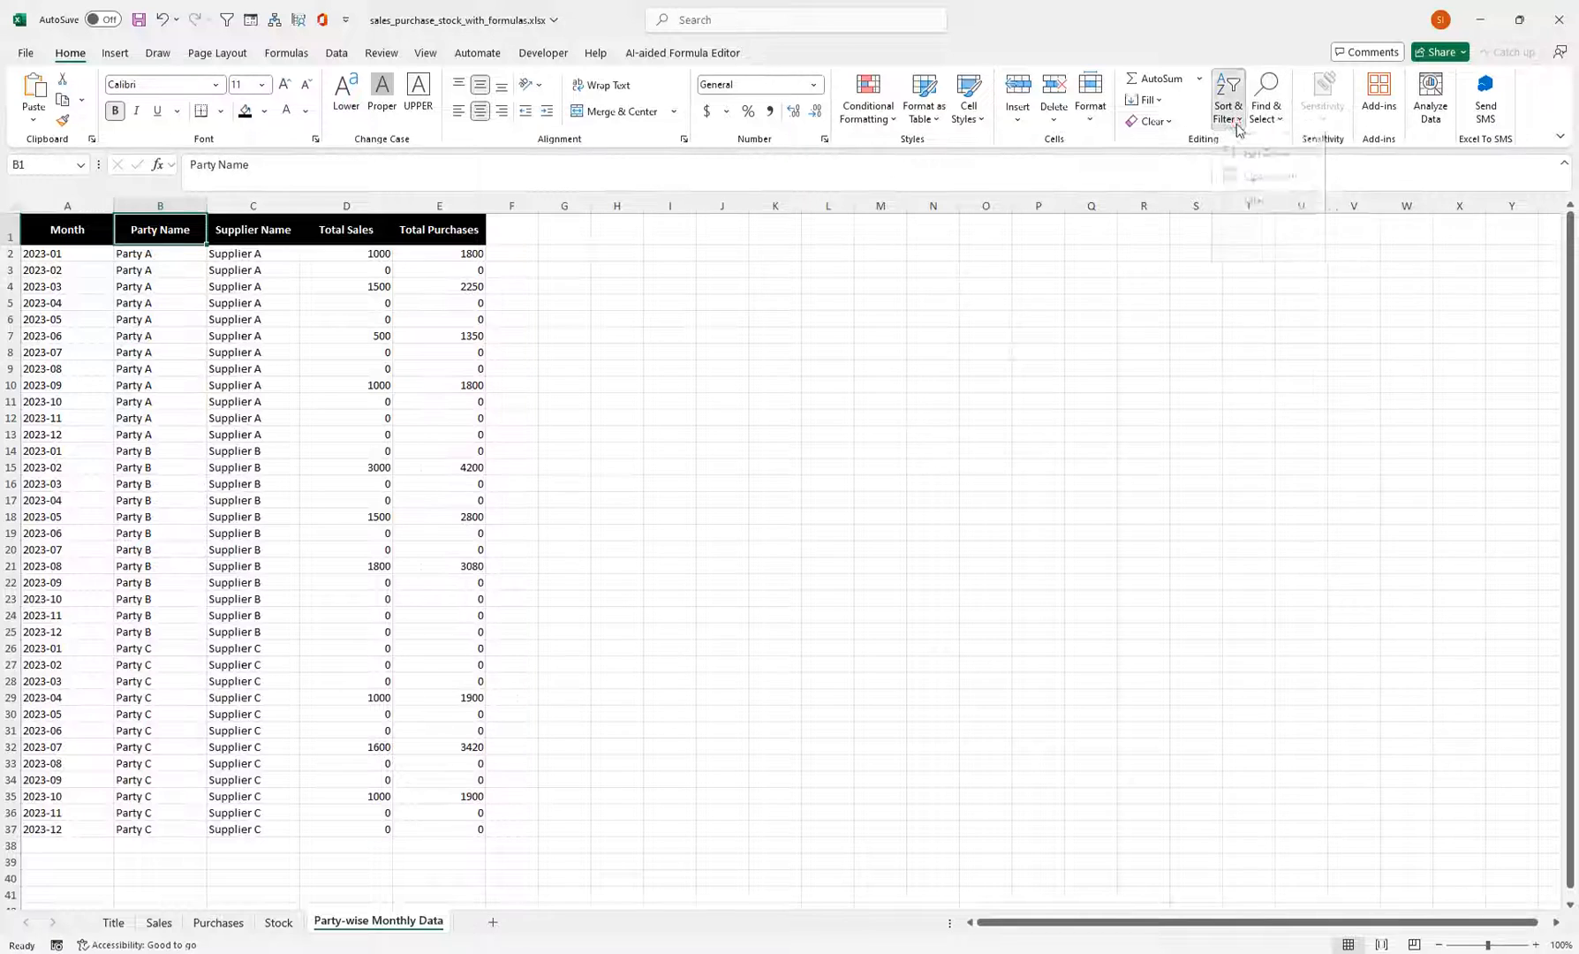
{"action": "left_click", "coordinate": [259, 431]}
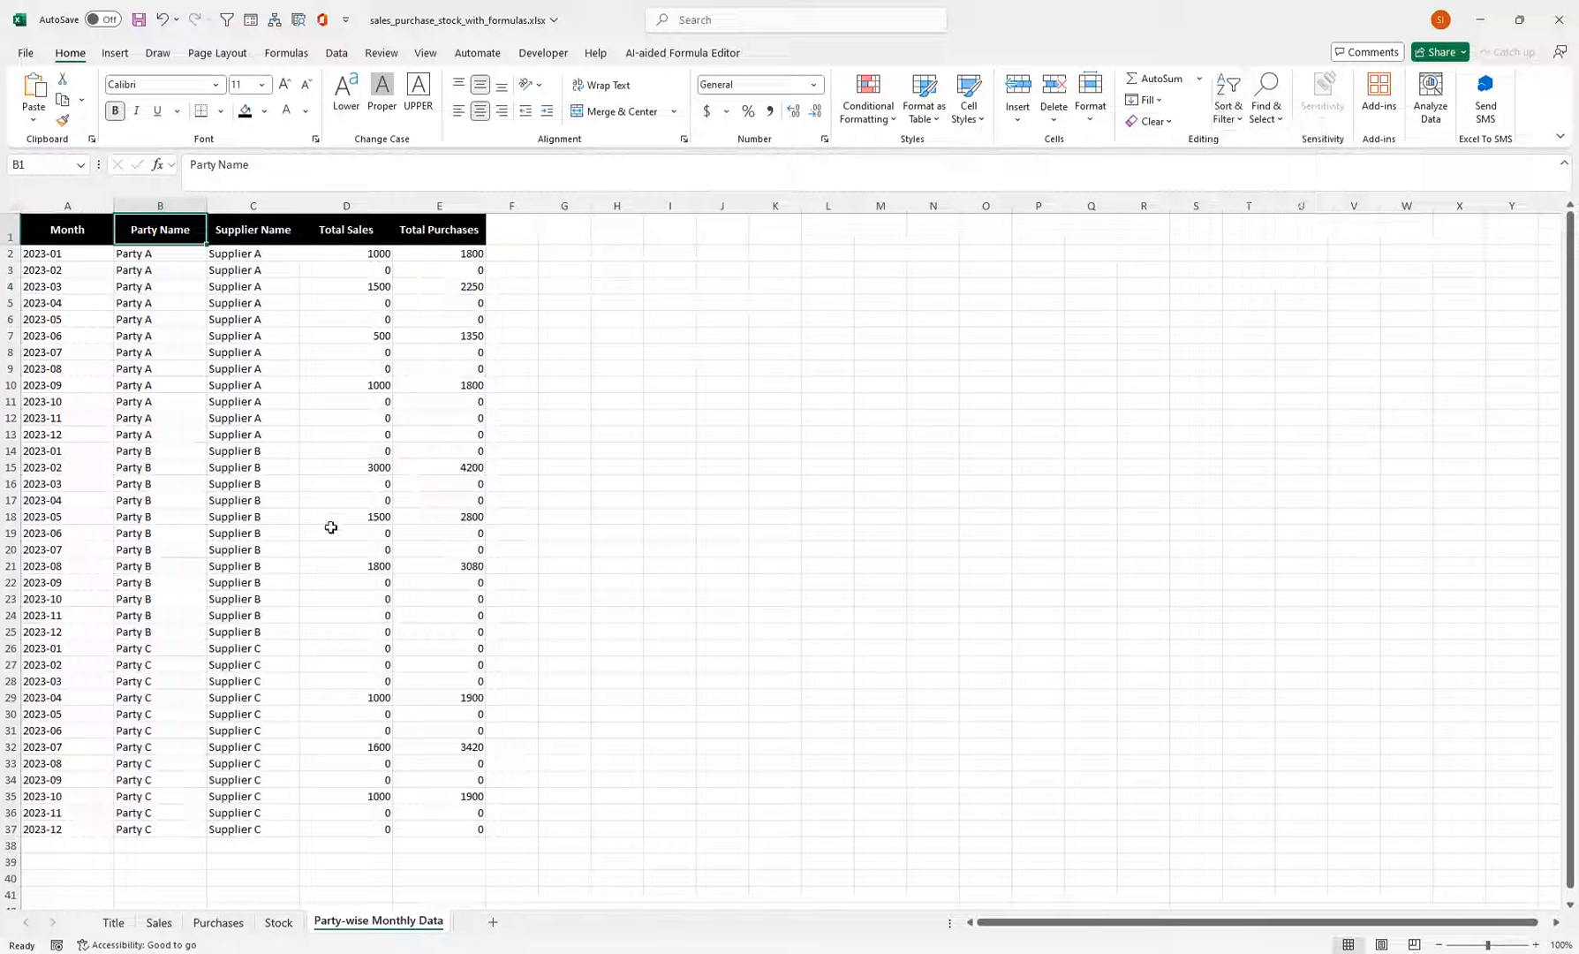
Step: Review the Sales, Purchases and Stock sheets one after another, and return to Party-wise Monthly Data
{"action": "left_click", "coordinate": [151, 921]}
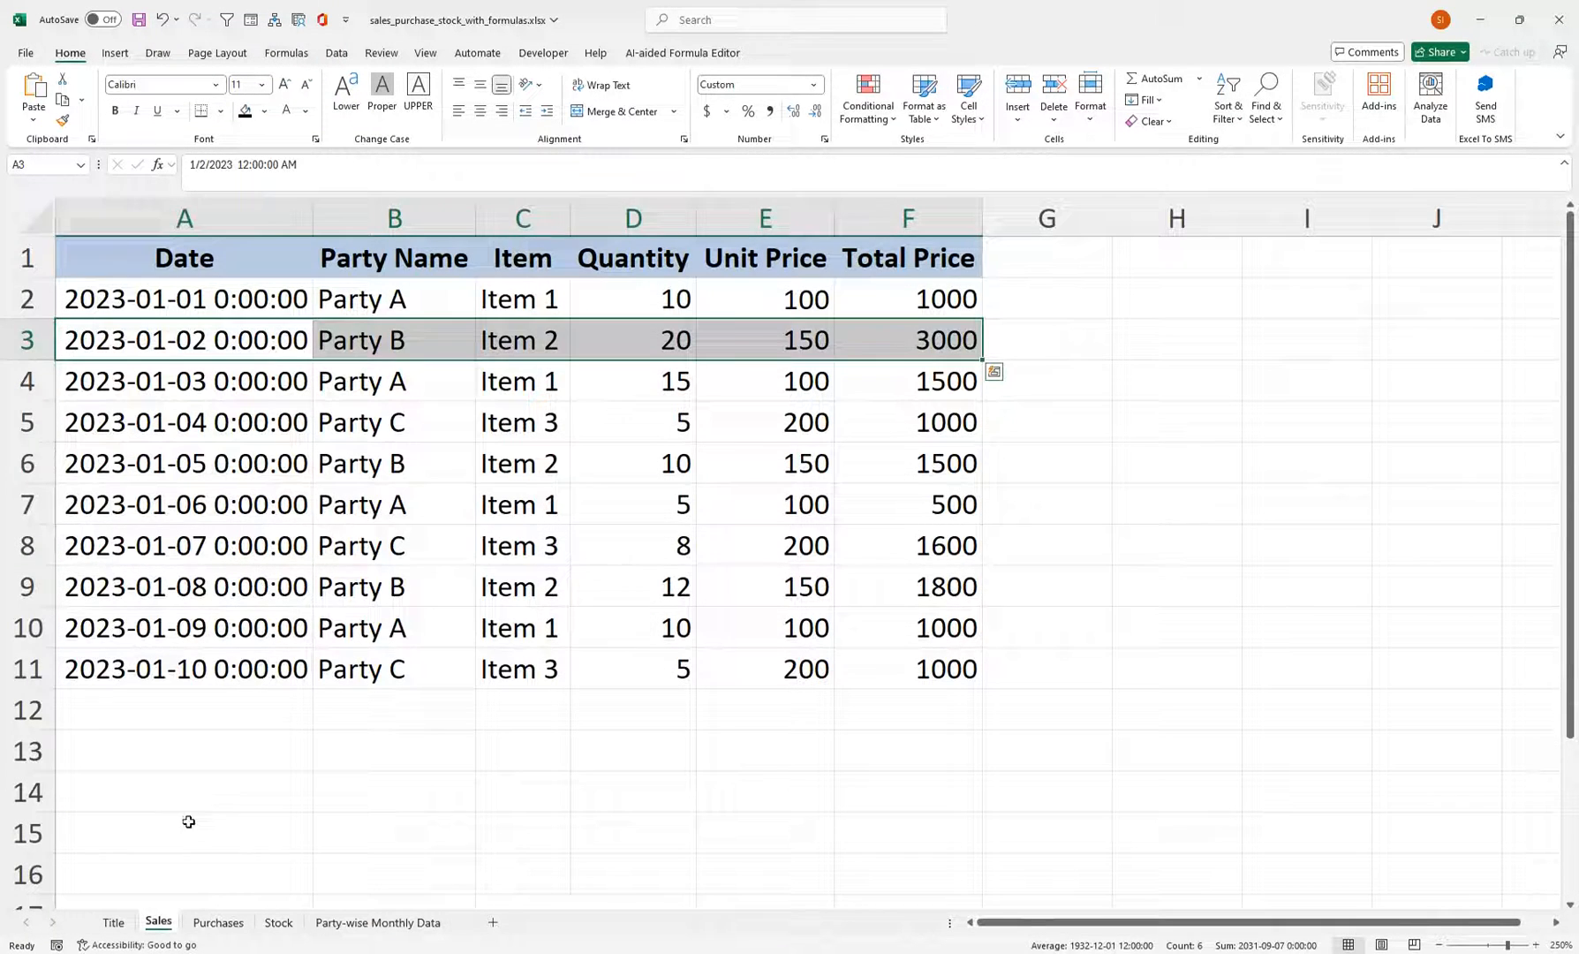
{"action": "left_click", "coordinate": [378, 500]}
{"action": "left_click", "coordinate": [218, 923]}
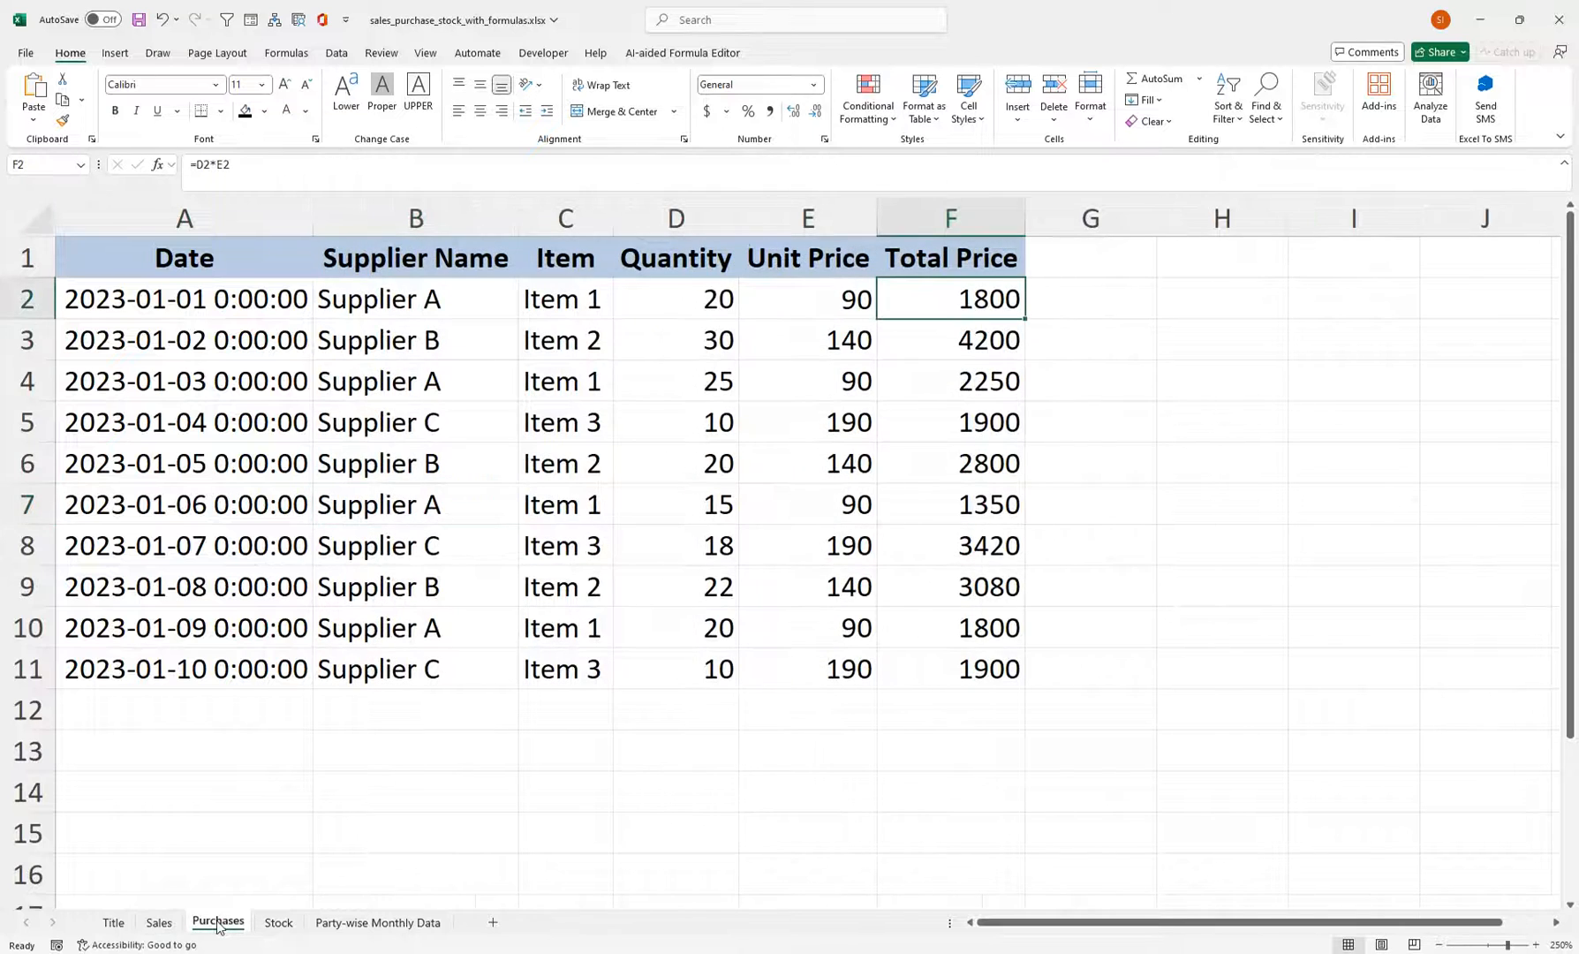
{"action": "left_click", "coordinate": [277, 923]}
{"action": "left_click", "coordinate": [431, 386]}
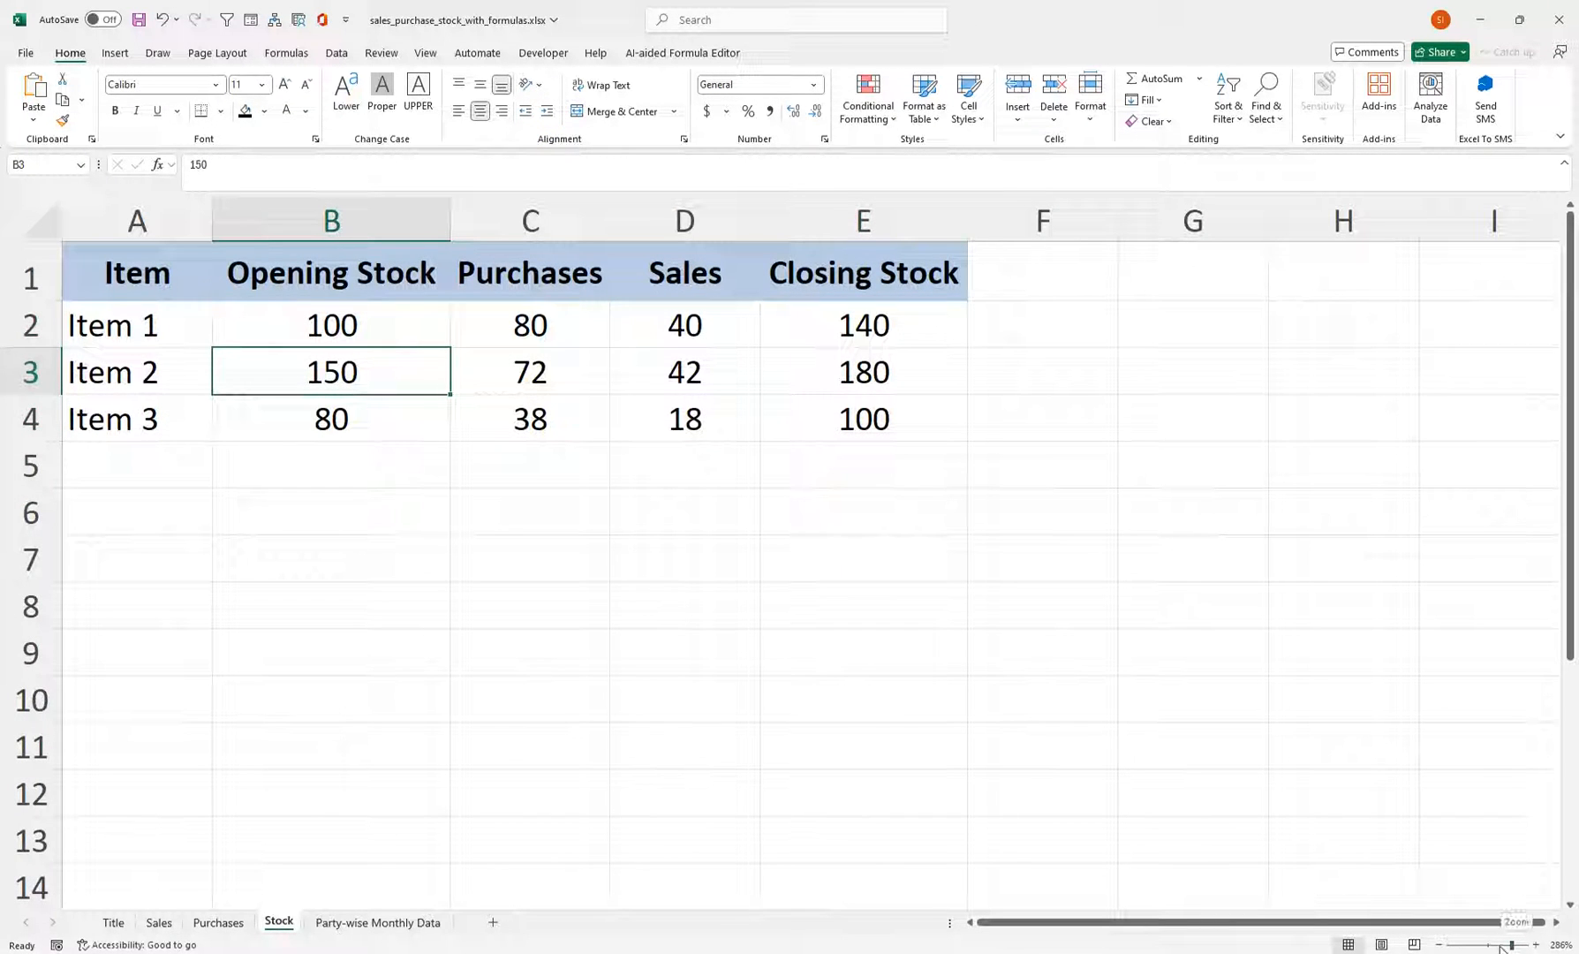
{"action": "left_click_drag", "start_coordinate": [1508, 945], "coordinate": [1515, 945]}
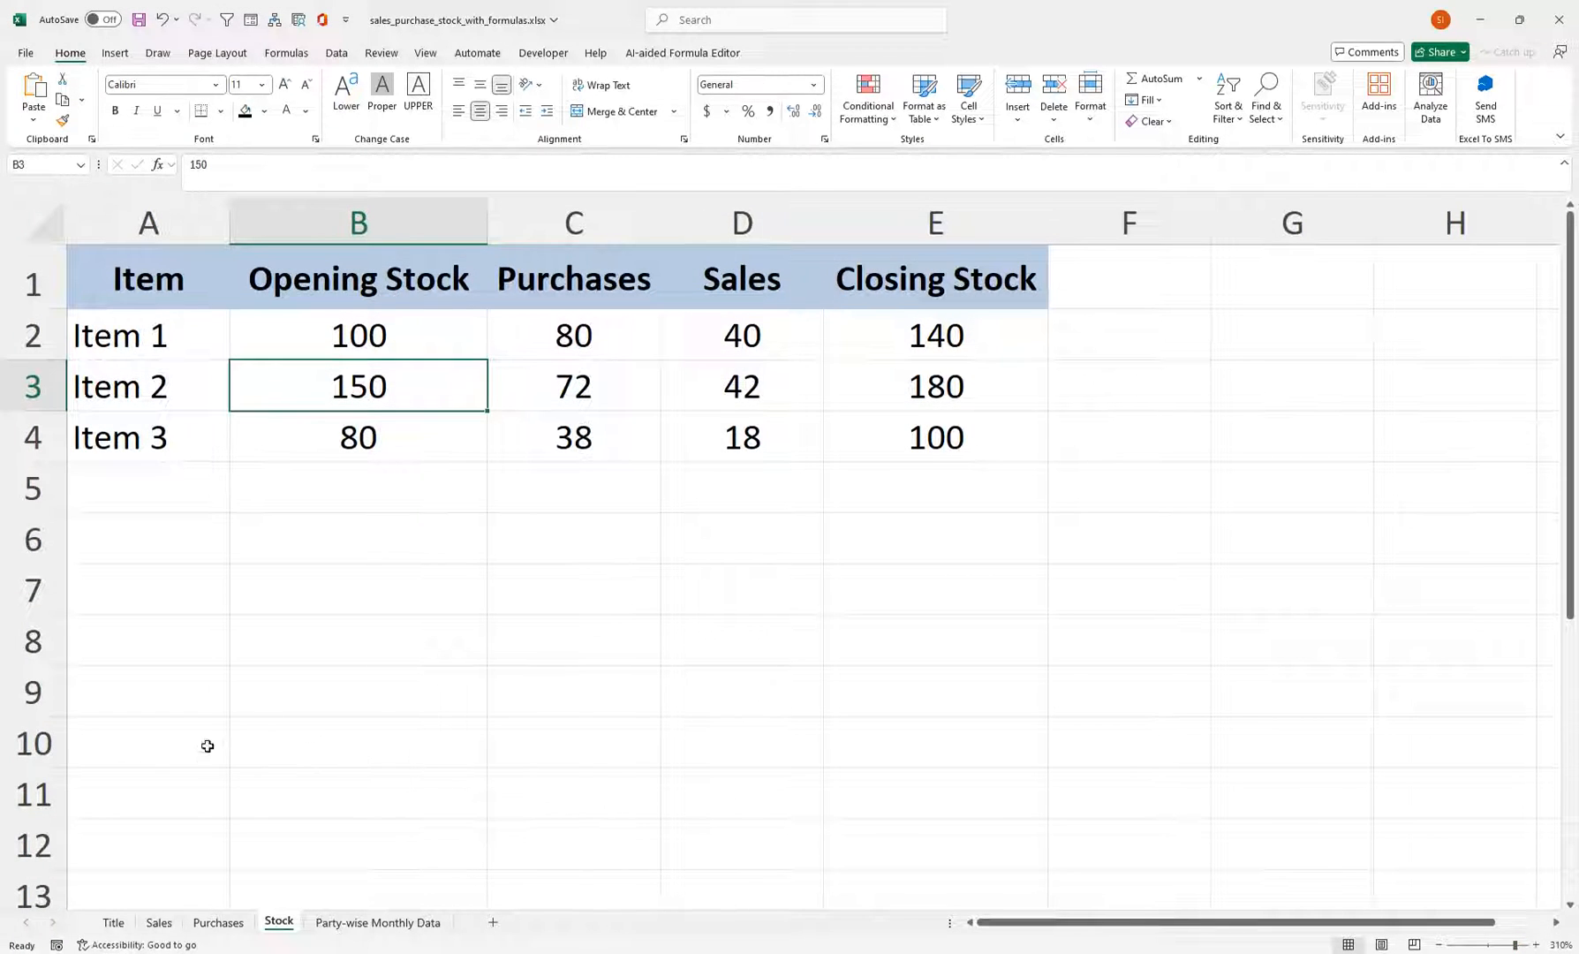
{"action": "left_click", "coordinate": [378, 922]}
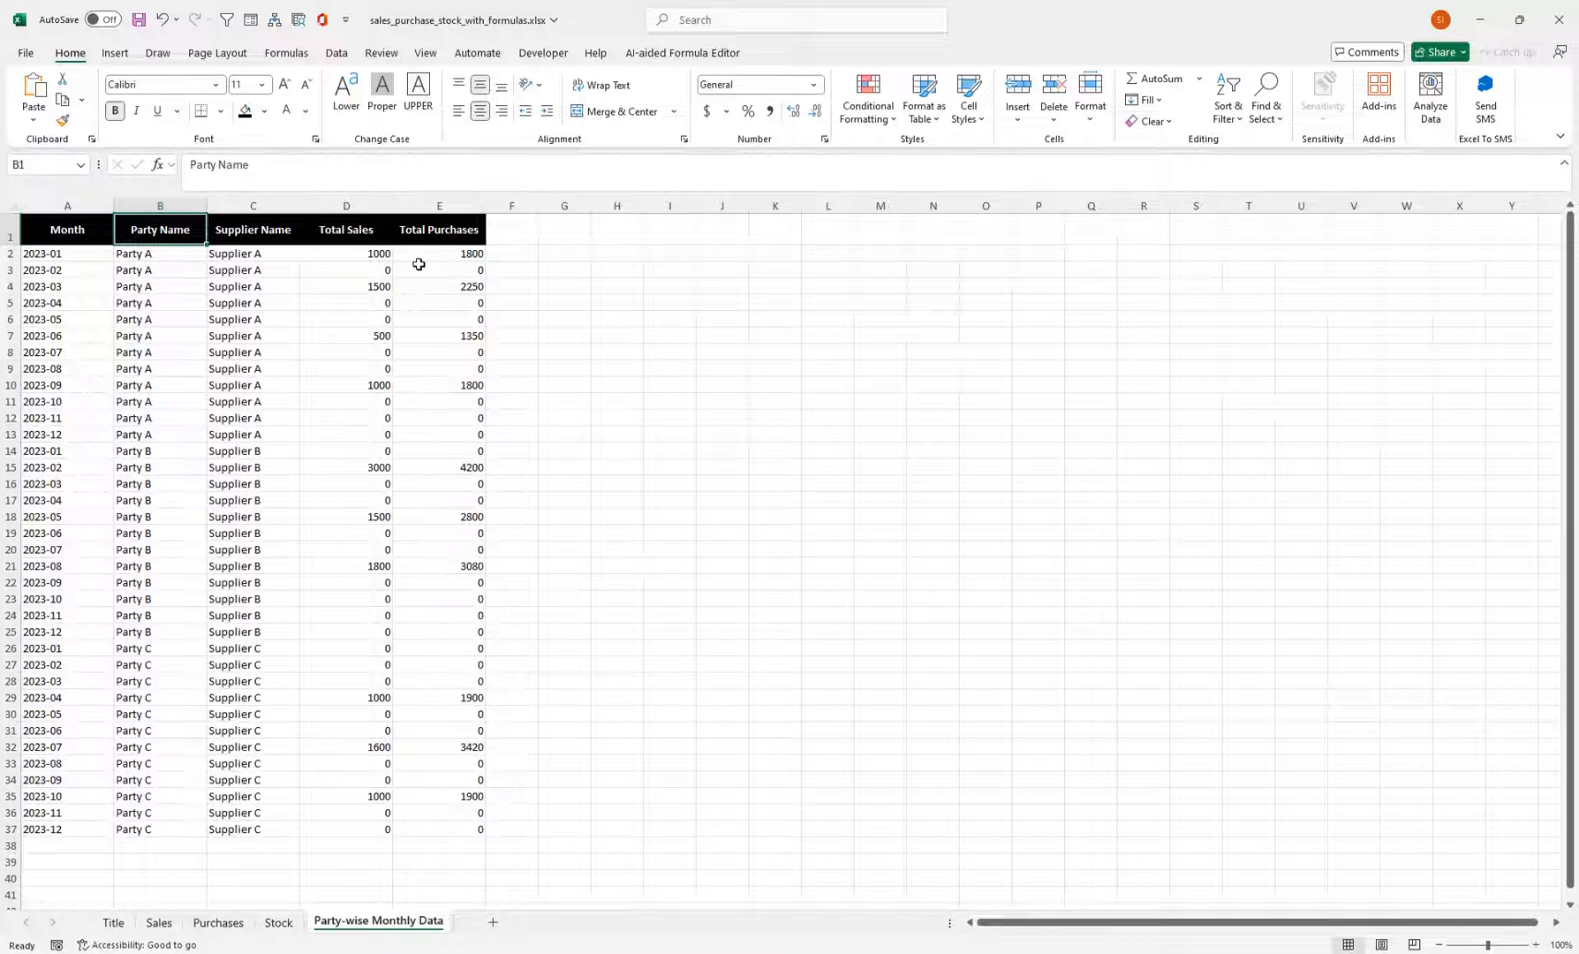
Step: Examine the Total Sales formulas cell by cell from D2 down to D21
{"action": "left_click", "coordinate": [374, 252]}
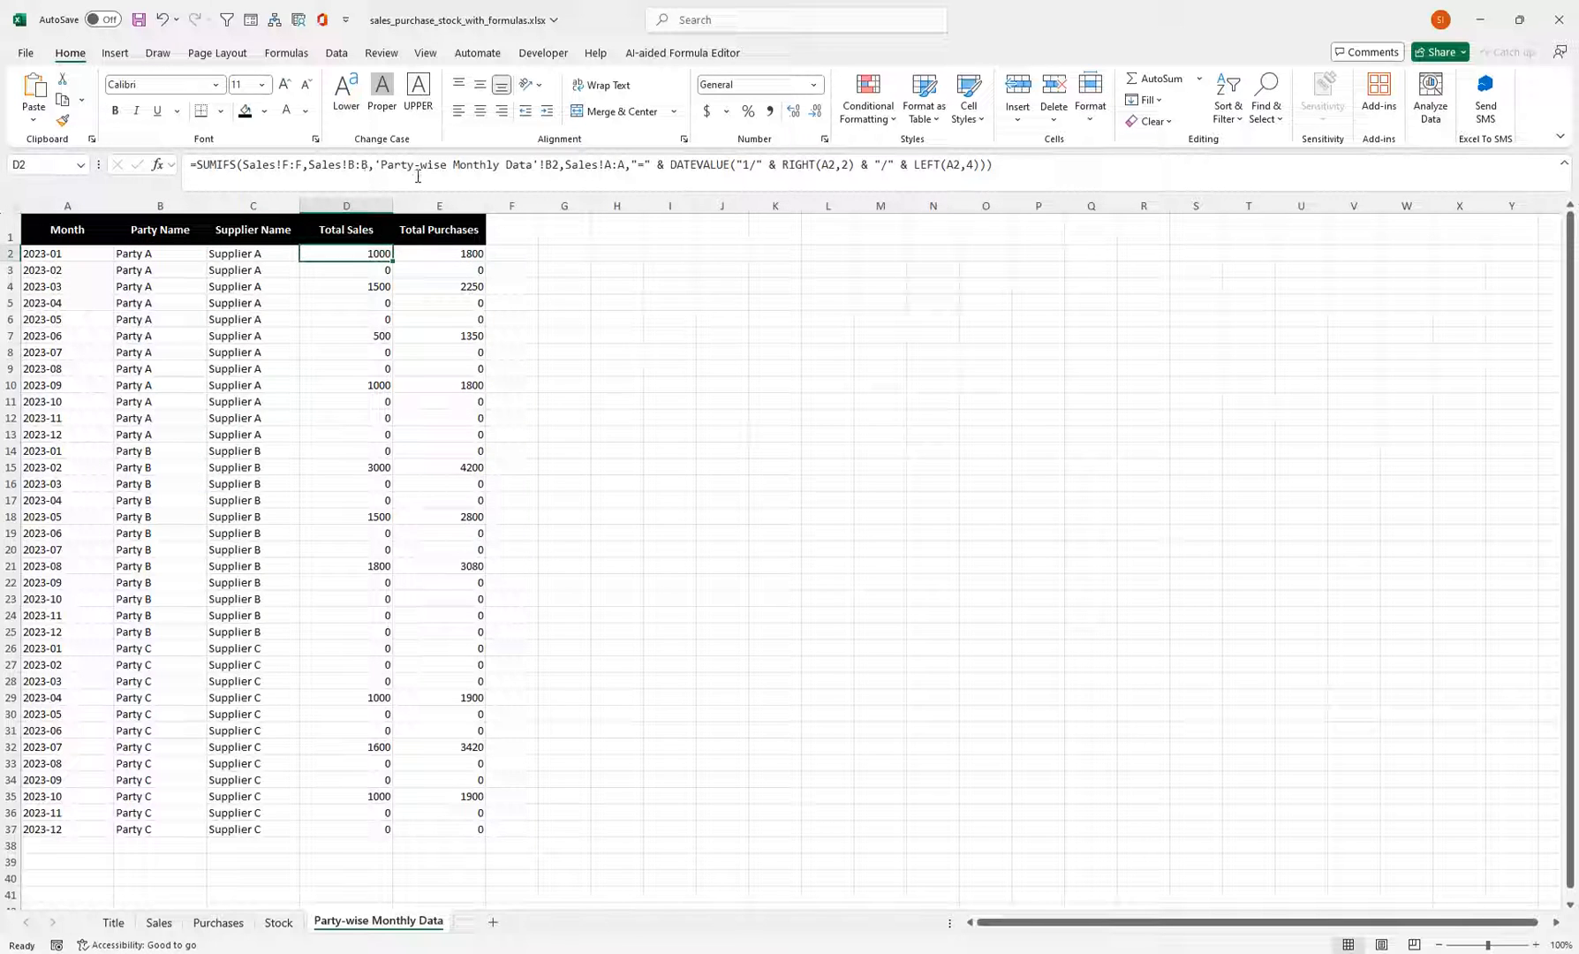
{"action": "key", "text": "Down"}
{"action": "key", "text": "Down"}
{"action": "key", "text": "Down"}
{"action": "key", "text": "Down"}
{"action": "key", "text": "Down"}
{"action": "key", "text": "Down"}
{"action": "key", "text": "Down"}
{"action": "key", "text": "Down"}
{"action": "key", "text": "Down"}
{"action": "key", "text": "Down"}
{"action": "key", "text": "Down"}
{"action": "key", "text": "Down"}
{"action": "key", "text": "Down"}
{"action": "key", "text": "Down"}
{"action": "key", "text": "Down"}
{"action": "key", "text": "Down"}
{"action": "key", "text": "Down"}
{"action": "key", "text": "Down"}
{"action": "key", "text": "Down"}
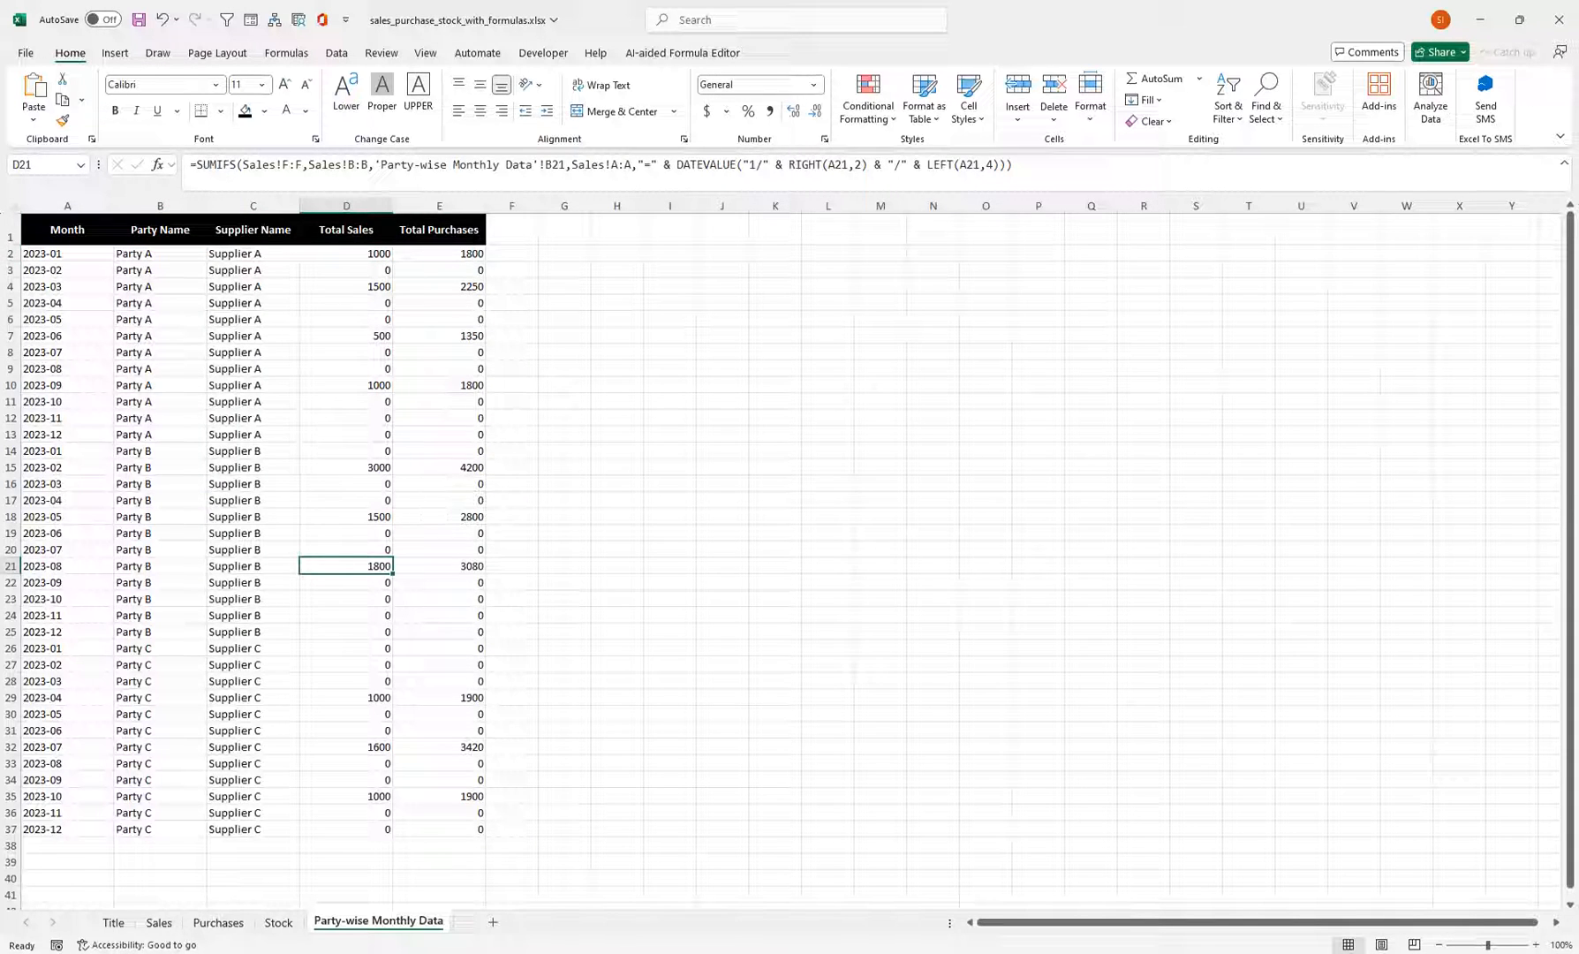